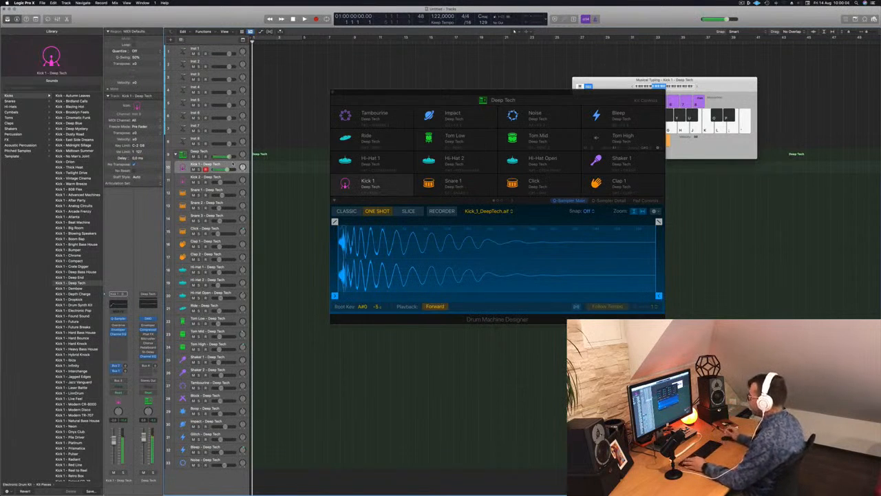
Record a one-bar kick pattern with a hit on every beat on the Kick 1 track and open it in the piano roll
key(r)
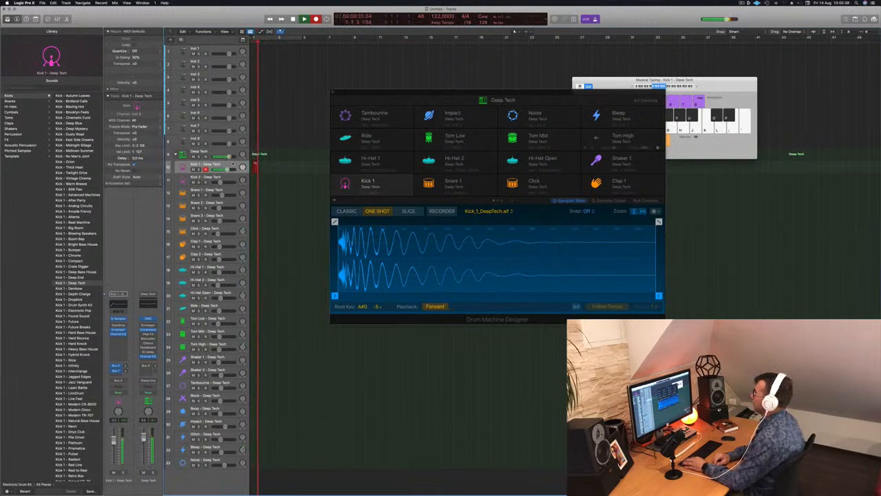
key(space)
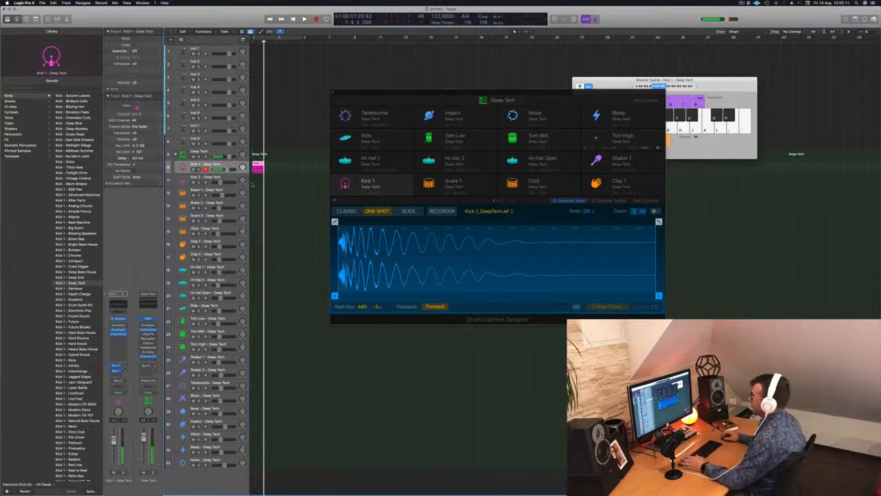
key(p)
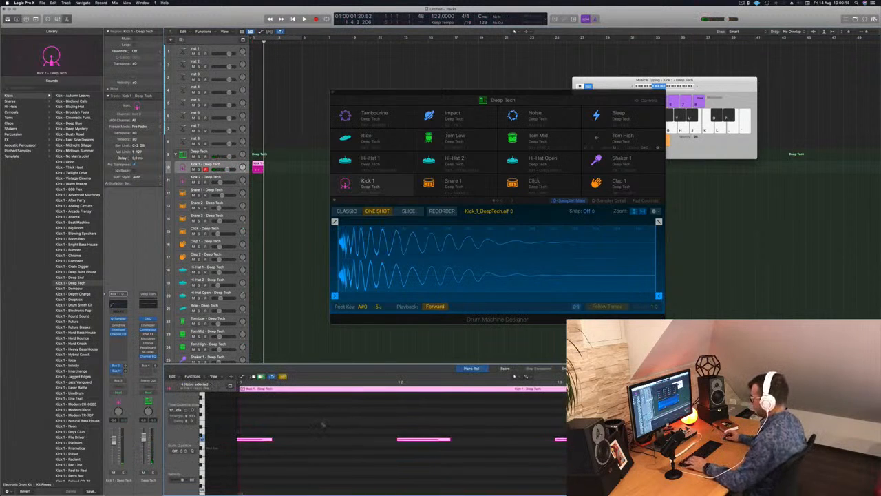
scroll(337, 426, down, 1)
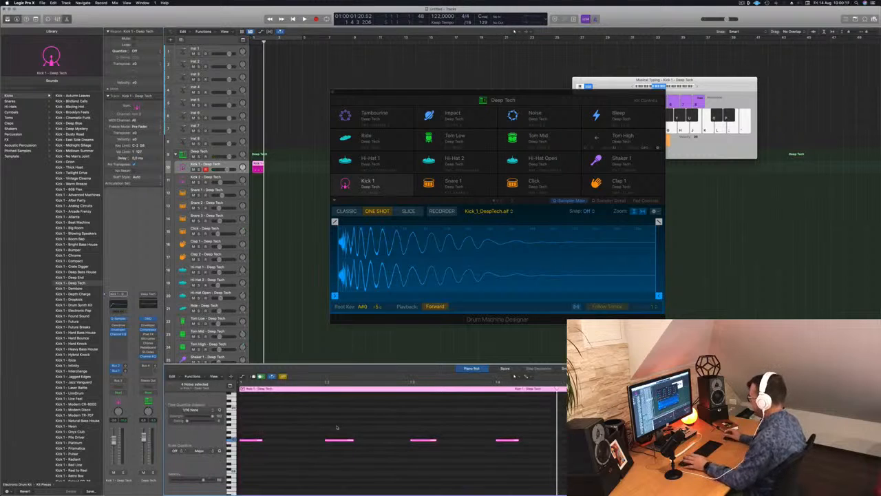
key(space)
key(space)
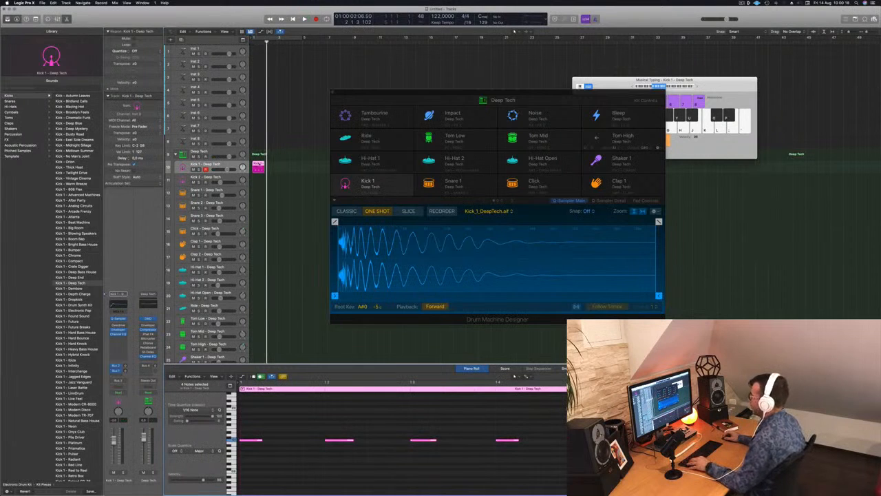
Repeat the one-bar Kick 1 region to fill bars 1 to 4 and play those bars as a cycle
drag(260, 165, 297, 166)
shift+click(257, 164)
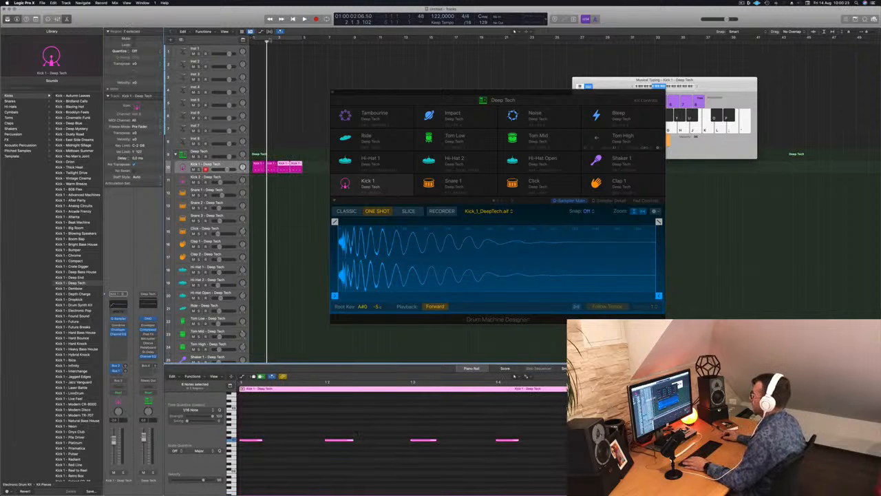
key(c)
key(space)
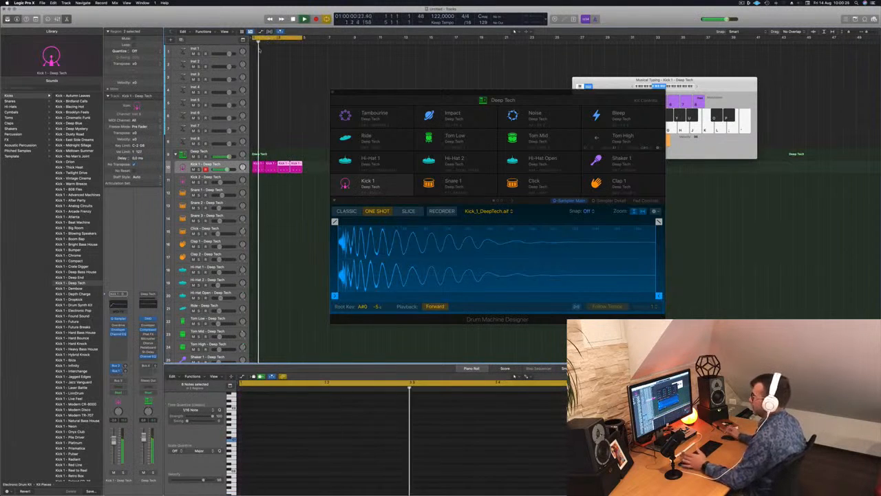
Shorten the Kick 1 sample to end at 0.15 s and give it a fade-out of 0.076 s
drag(416, 95, 383, 60)
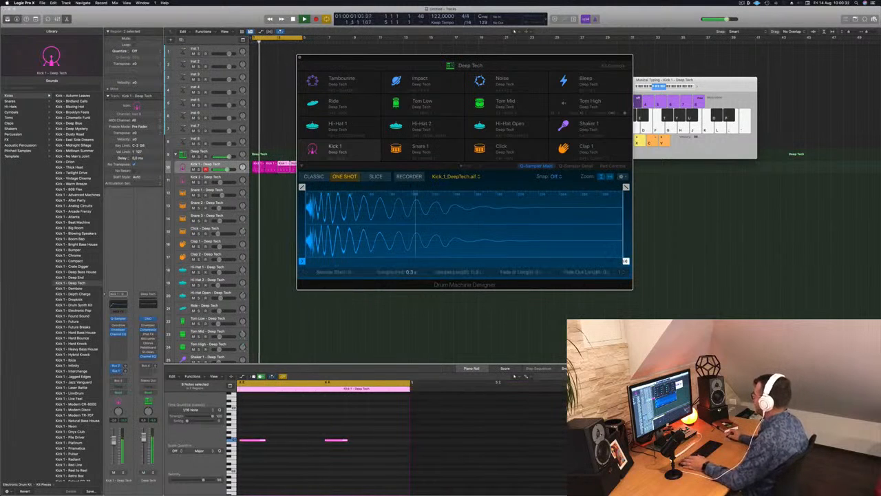
drag(626, 261, 467, 261)
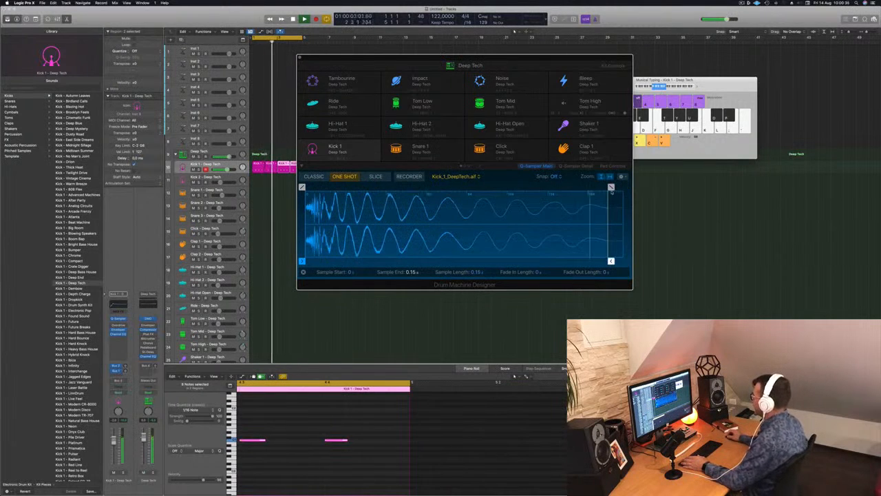
drag(610, 187, 447, 187)
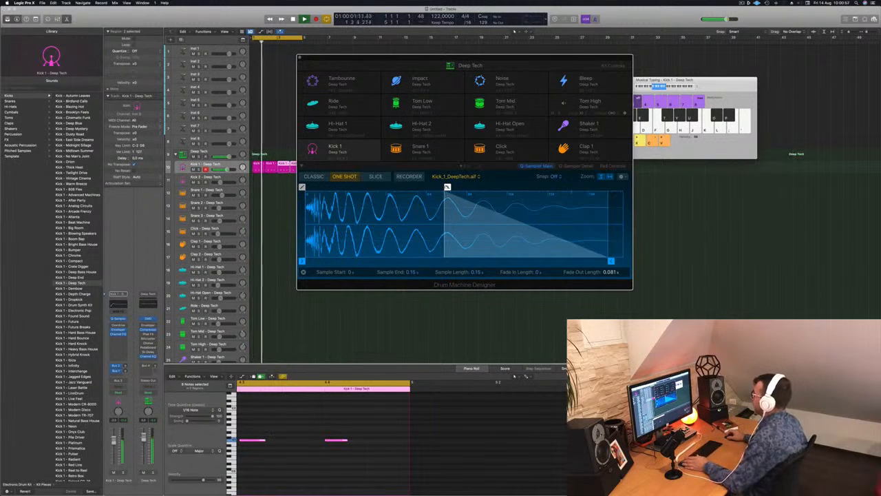
drag(448, 187, 459, 187)
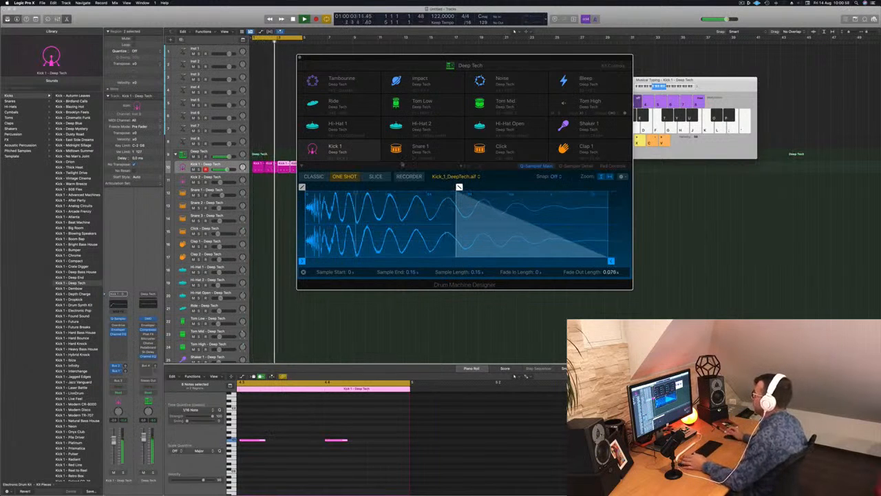
Try out the sub and body settings in Kick 1's pad controls and lower the pitch slightly
click(615, 167)
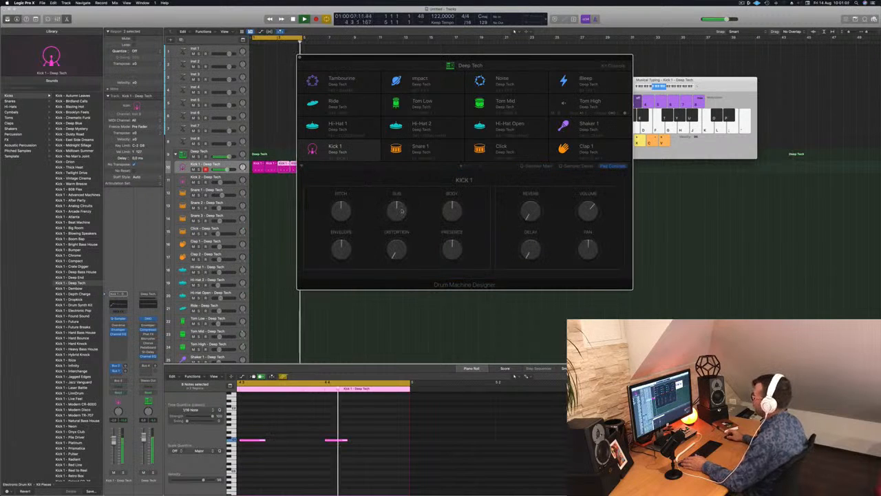
mouse_move(402, 212)
mouse_down()
mouse_move(402, 191)
mouse_move(402, 211)
mouse_up()
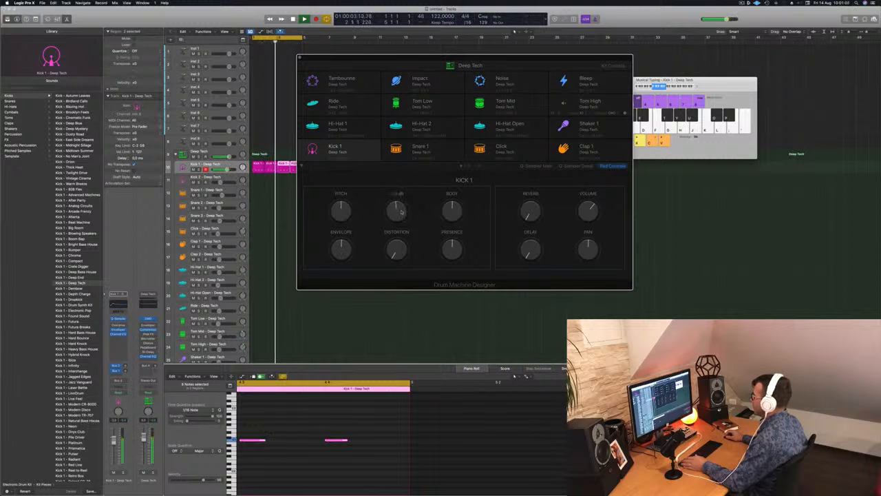
mouse_move(452, 210)
mouse_down()
mouse_move(455, 195)
mouse_move(452, 211)
mouse_up()
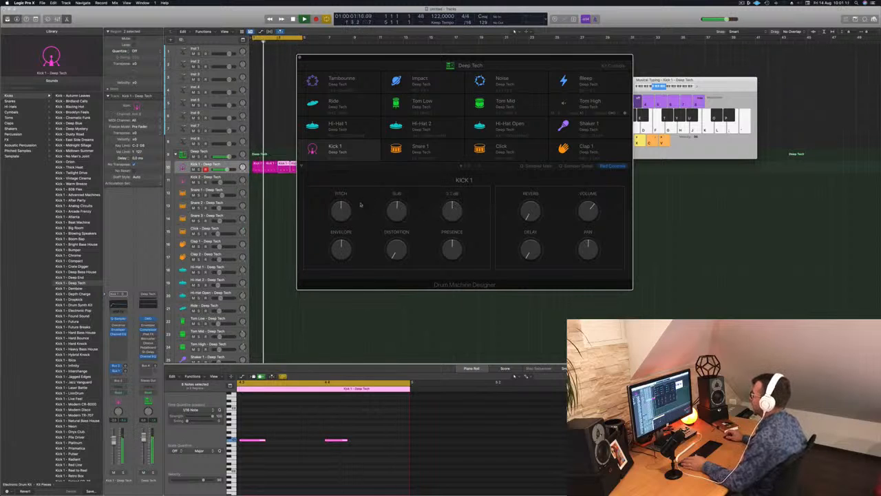
drag(340, 207, 341, 211)
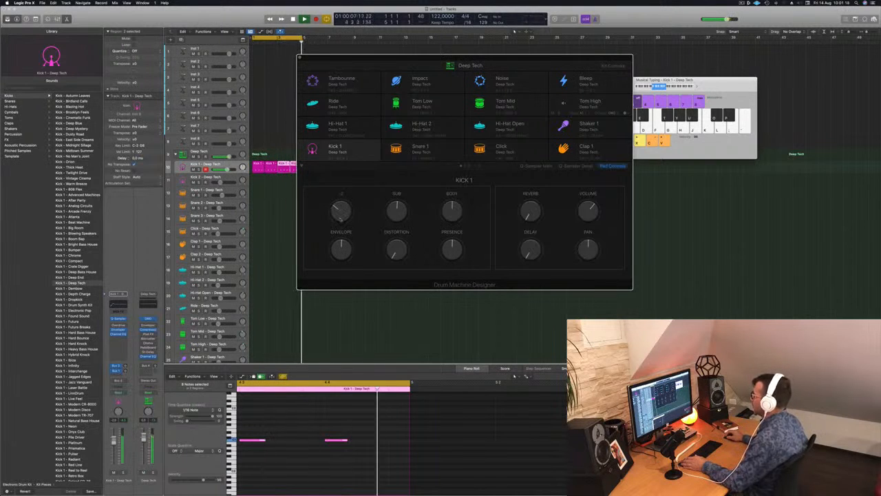
drag(341, 211, 343, 207)
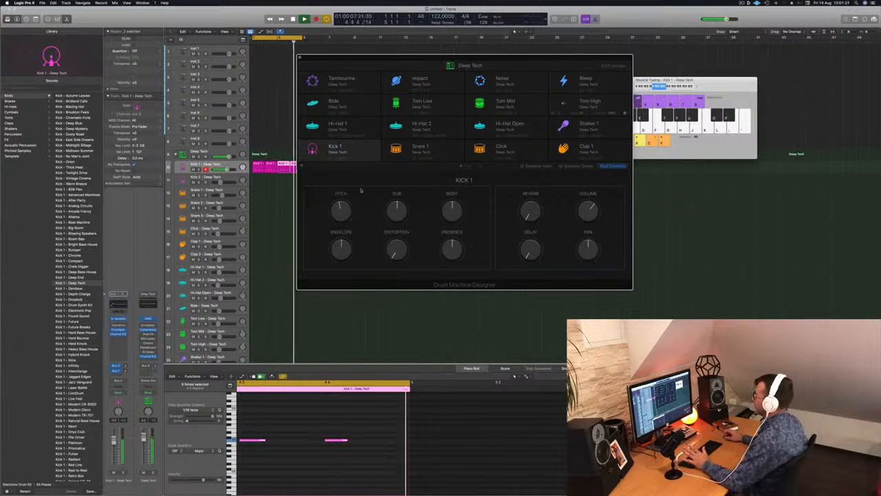
Add a small amount of distortion to Kick 1, lower its channel volume and close the Drum Machine Designer window
drag(507, 59, 563, 58)
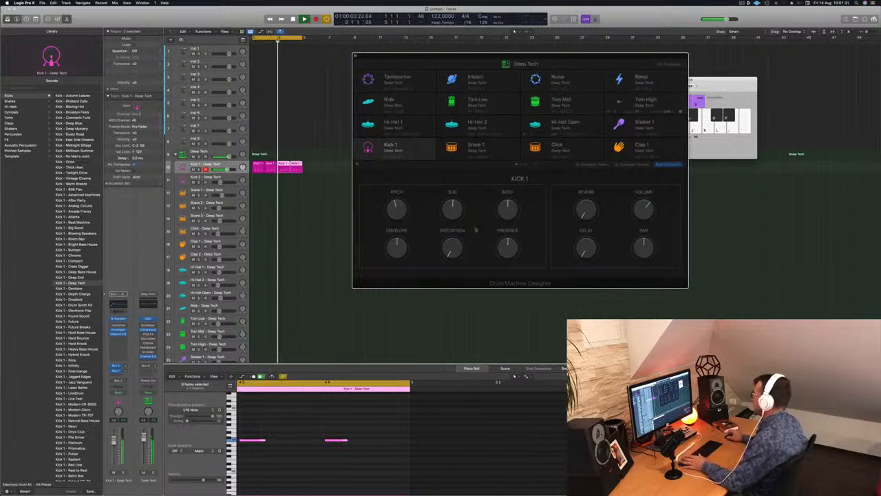
drag(452, 239, 453, 240)
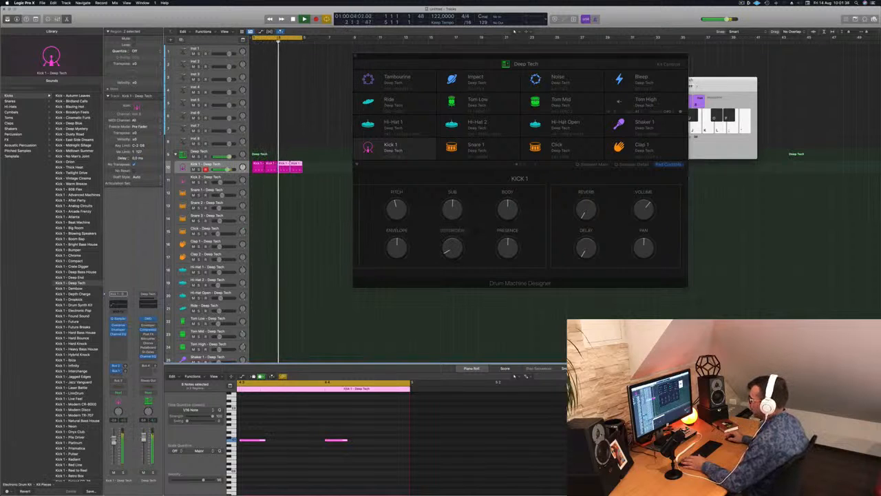
drag(114, 441, 115, 444)
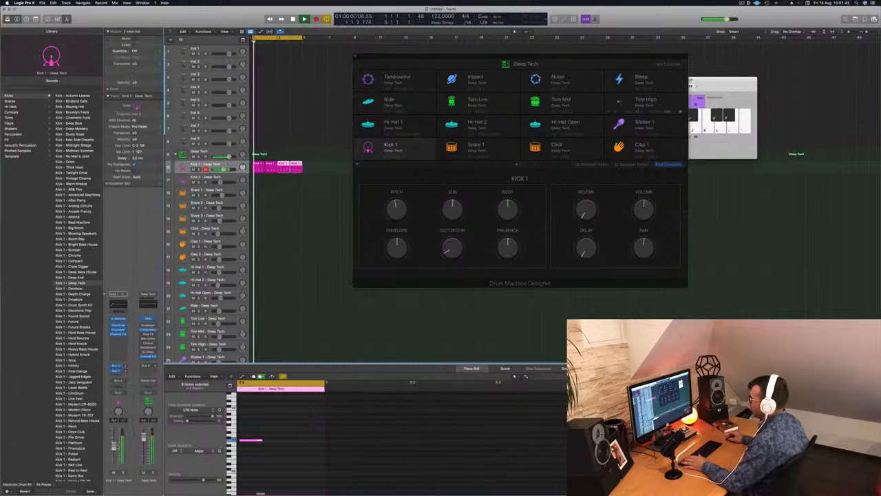
click(447, 254)
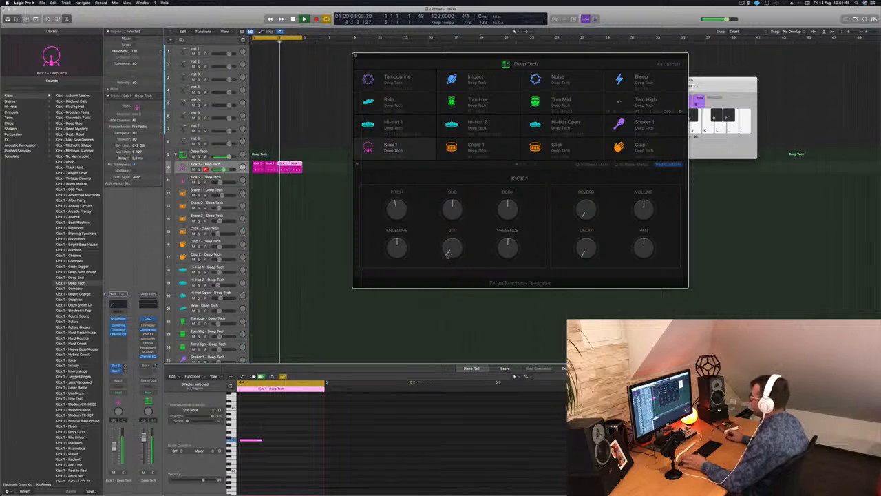
click(351, 177)
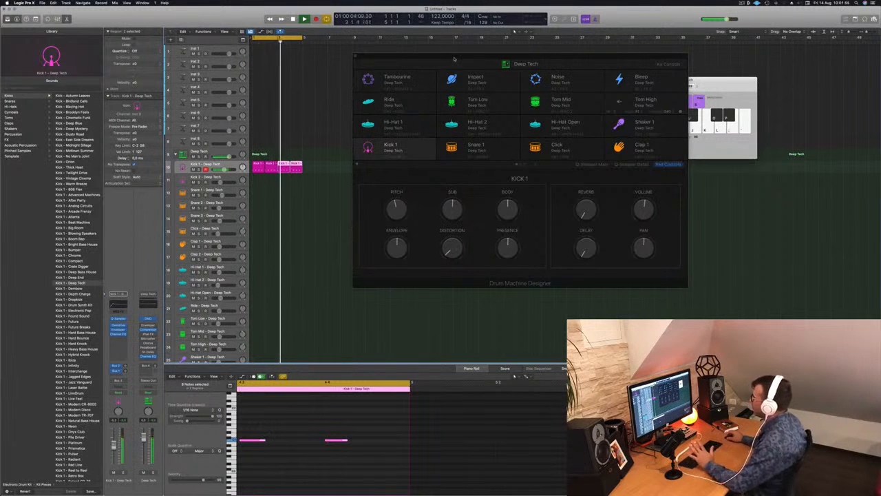
drag(456, 58, 501, 84)
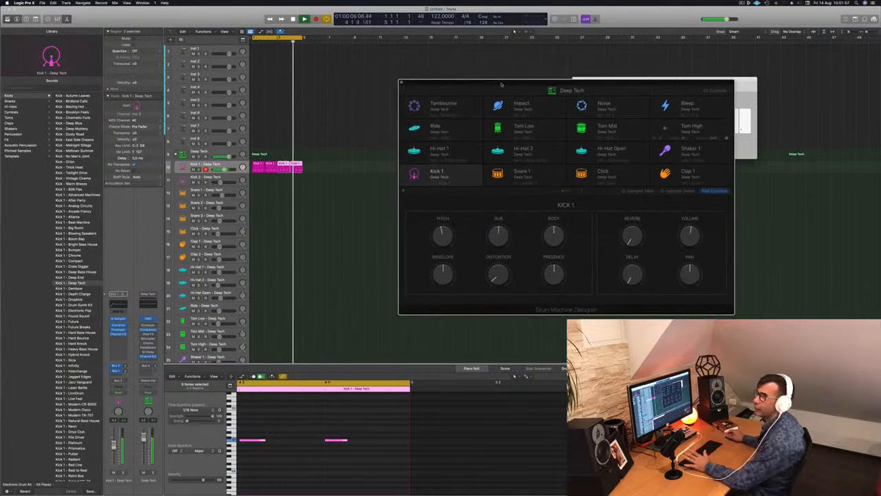
click(404, 82)
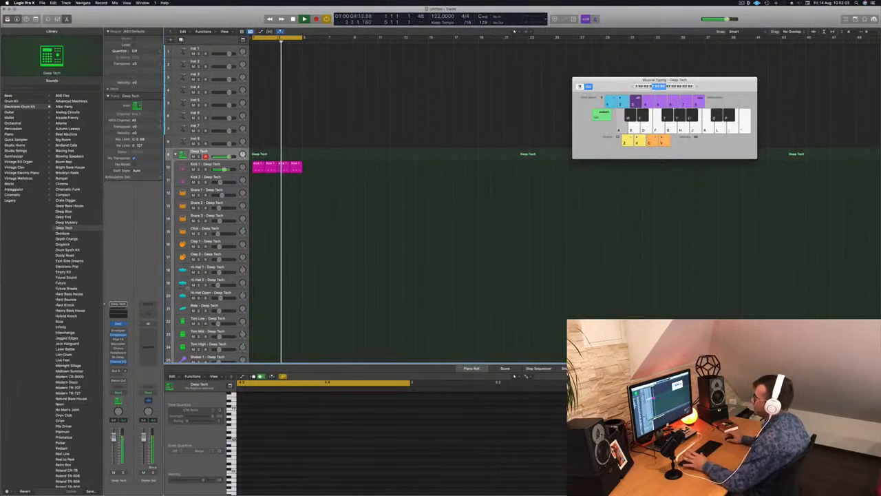
Copy the first Kick 1 region to bar 1 of the Hi-Hat Open track and shift its notes half a beat onto the off-beats
key(Down)
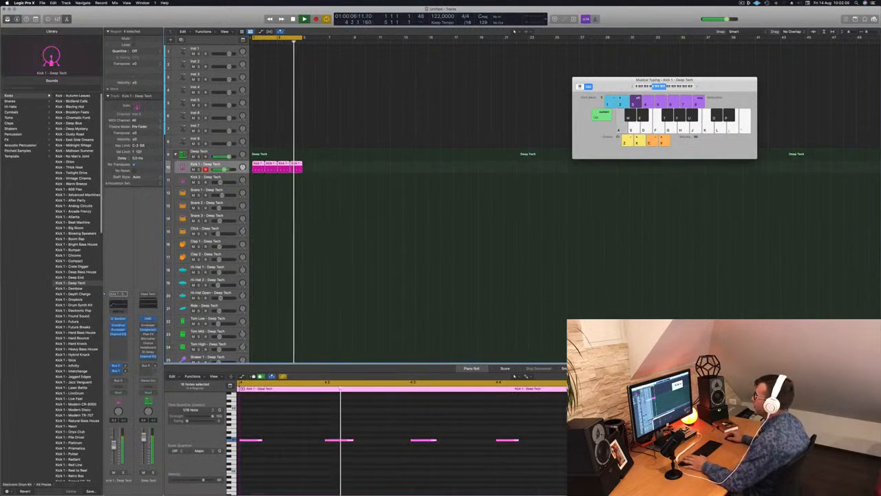
click(257, 163)
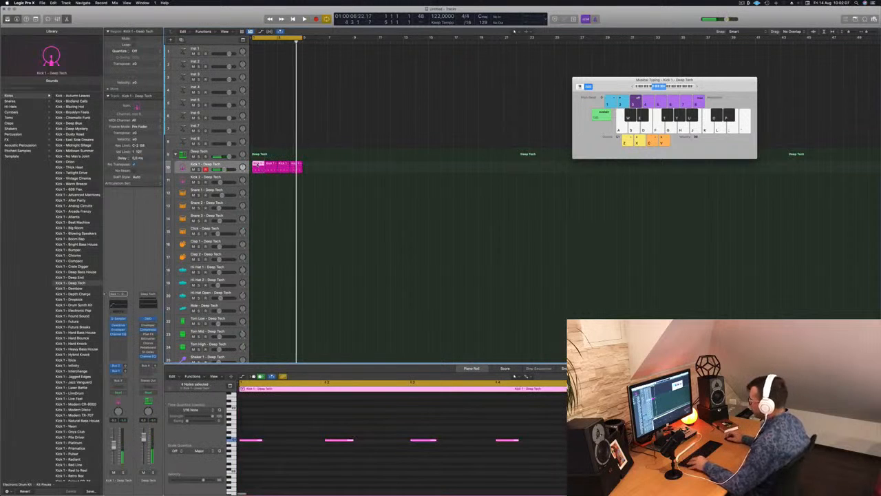
drag(257, 204, 256, 296)
drag(249, 429, 529, 454)
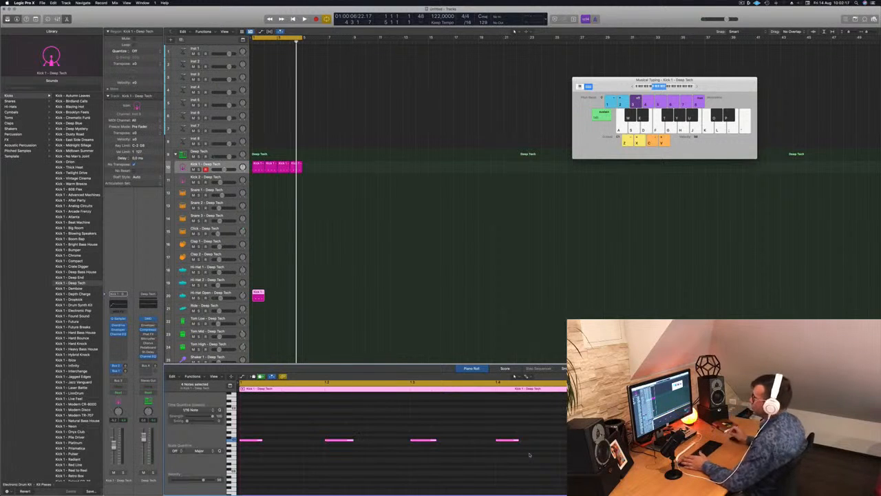
key(space)
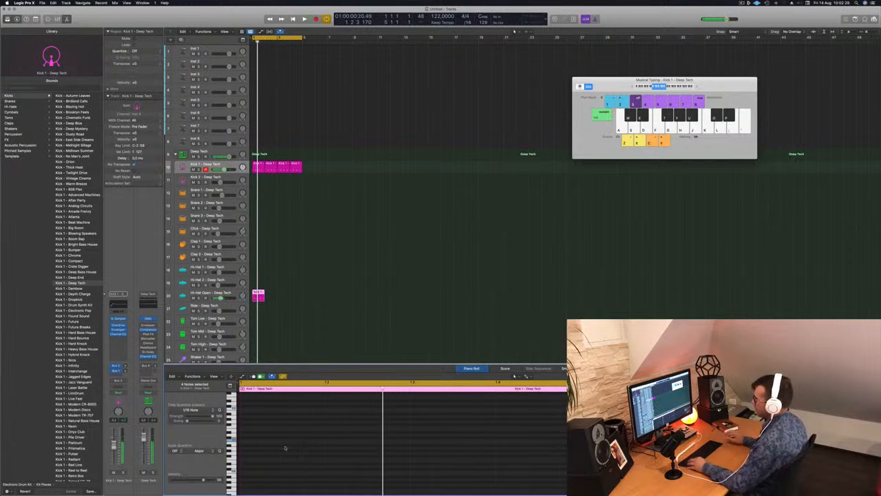
scroll(286, 446, up, 3)
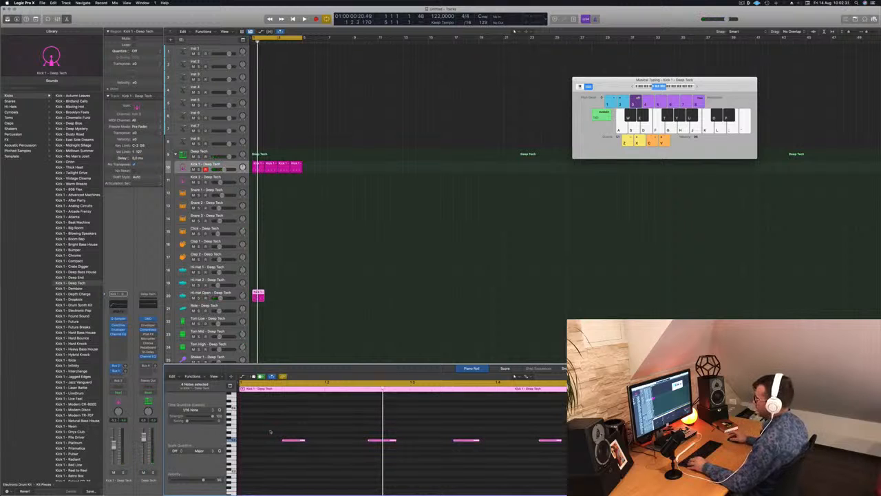
Repeat the Hi-Hat Open region to fill bars 1 to 4 and add a long fade-out to its sample in Quick Sampler
click(233, 297)
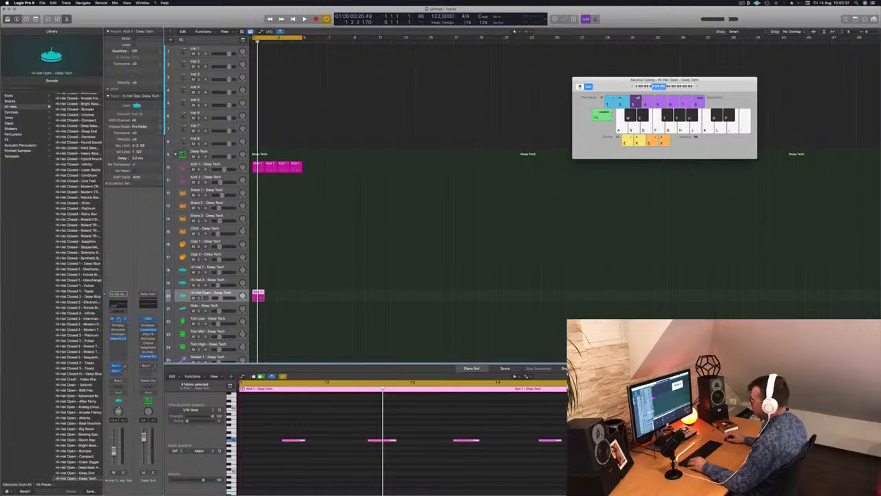
click(119, 319)
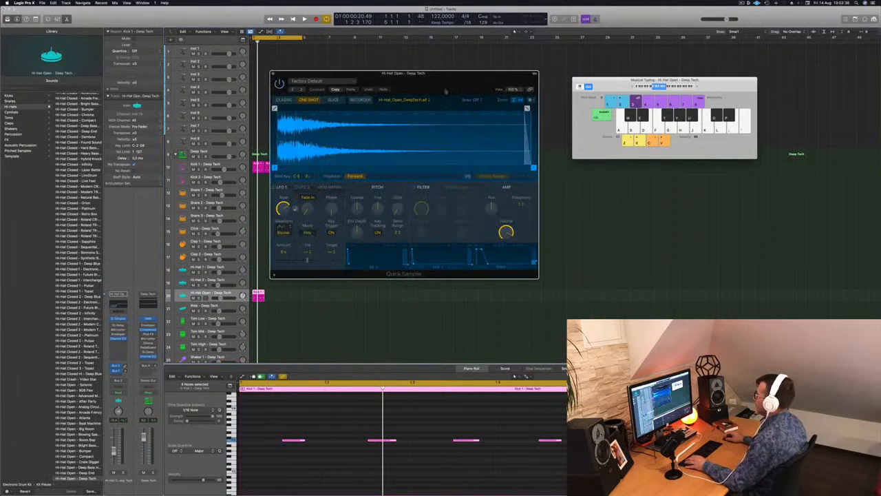
drag(449, 84, 480, 105)
key(space)
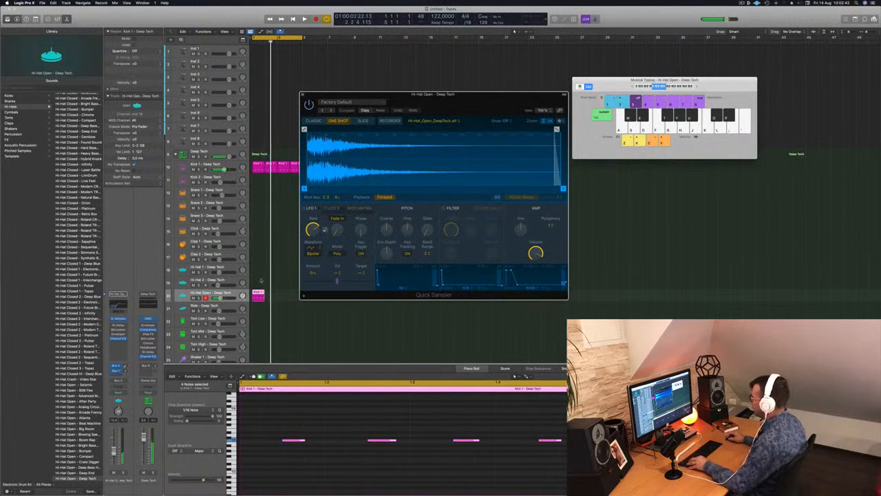
drag(269, 297, 288, 294)
key(space)
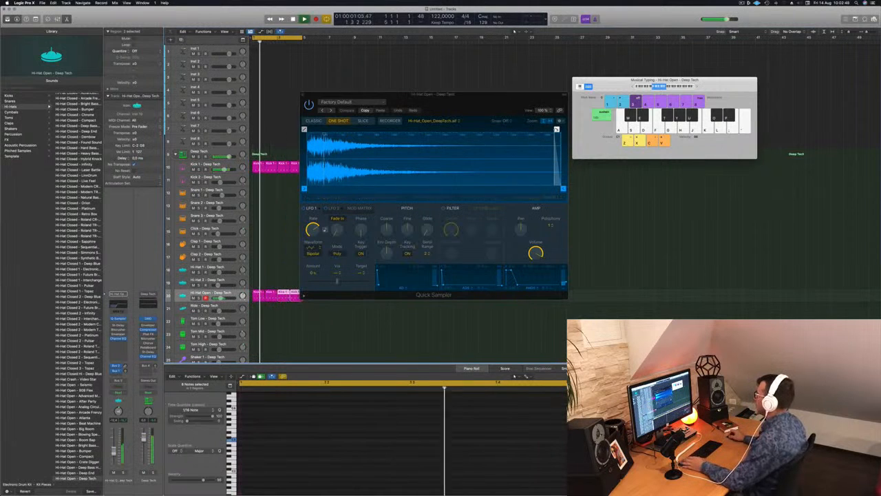
drag(556, 129, 409, 130)
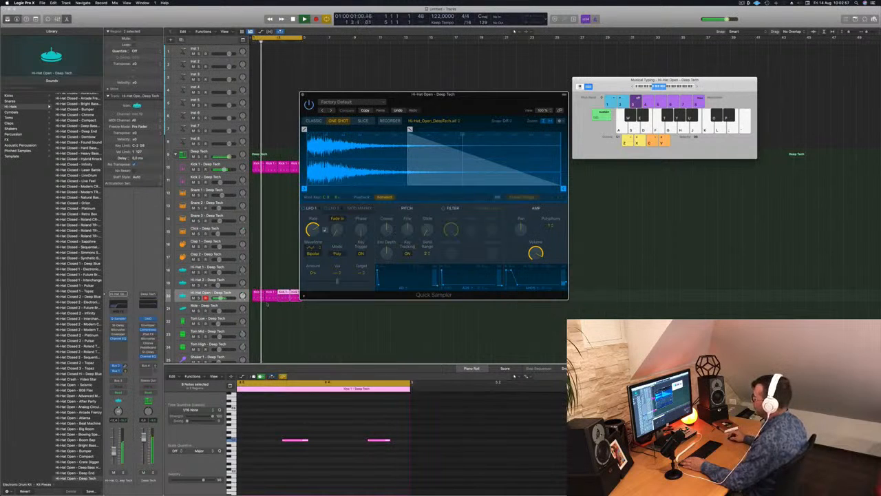
Try transposing down the selected notes in the last two Hi-Hat Open regions
click(321, 428)
scroll(321, 428, left, 2)
key(super+Left)
key(super+Left)
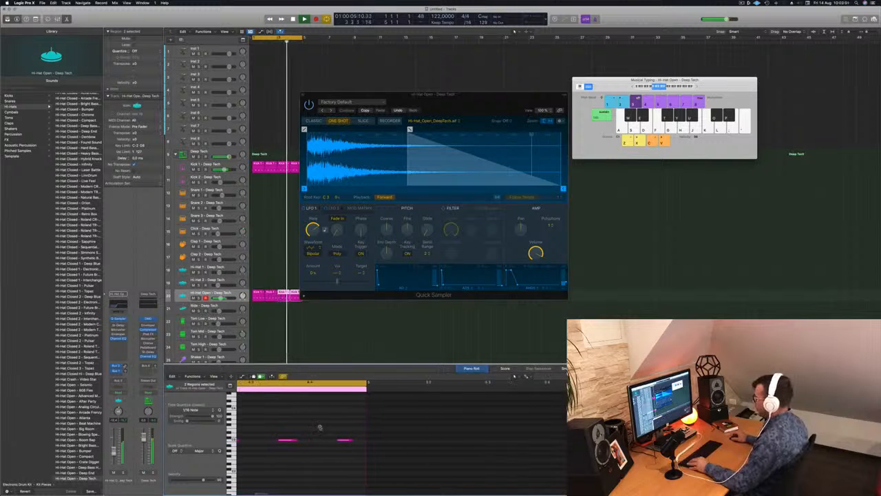
scroll(289, 424, left, 4)
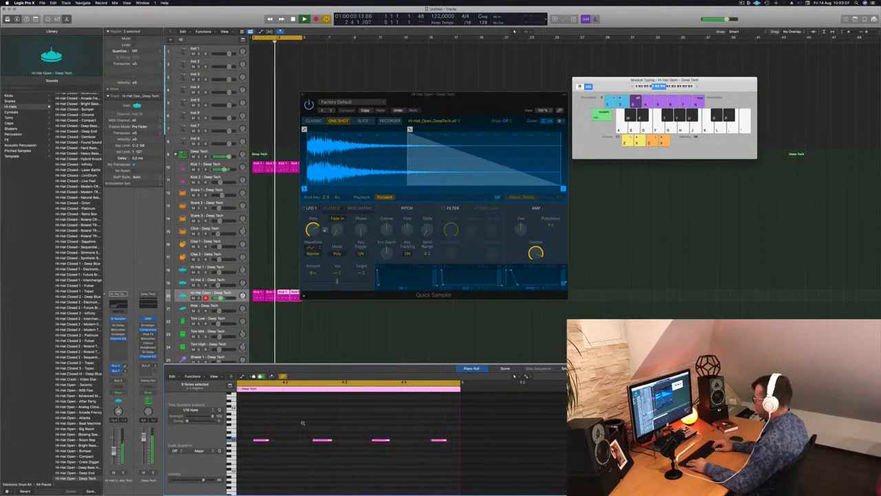
key(alt+Down)
key(alt+Down)
key(alt+Down)
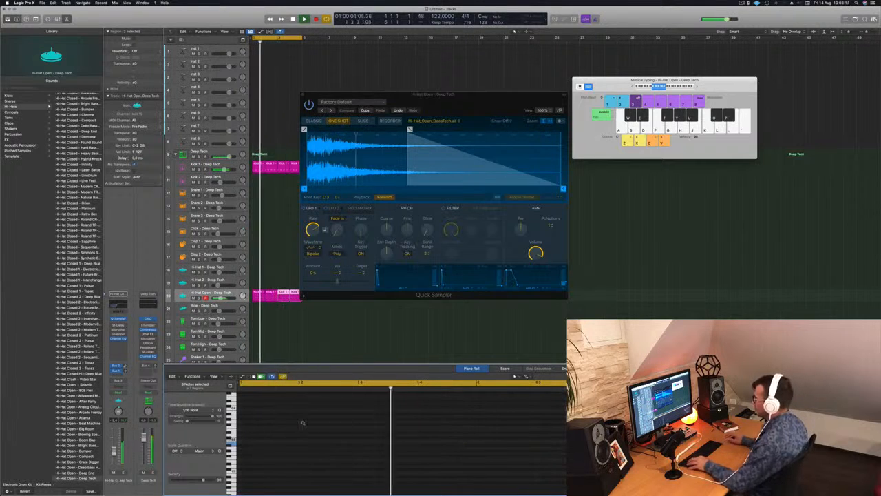
Delete the Hi-Hat Open regions in bars 2 to 4 and refill those bars with copies of the bar 1 region
click(290, 311)
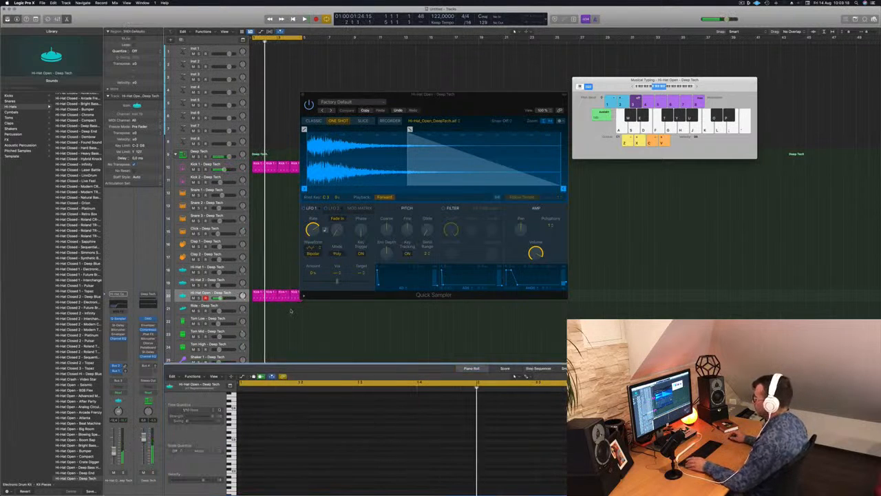
click(261, 295)
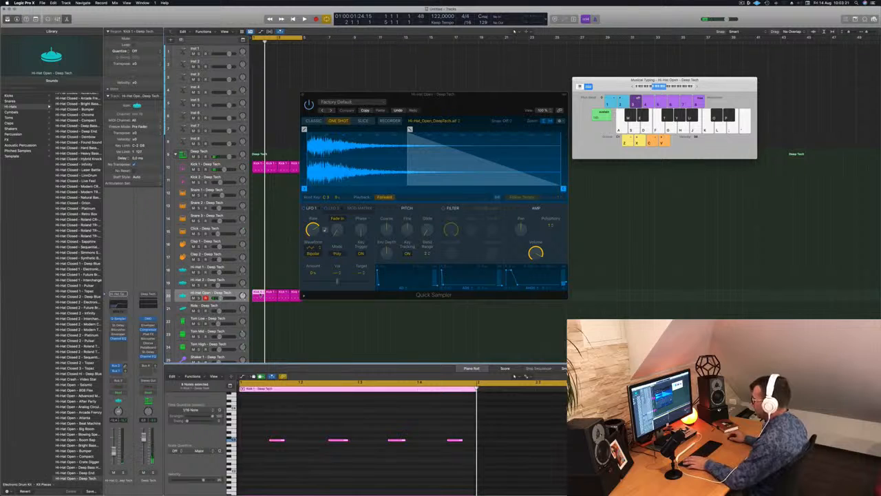
drag(271, 307, 298, 300)
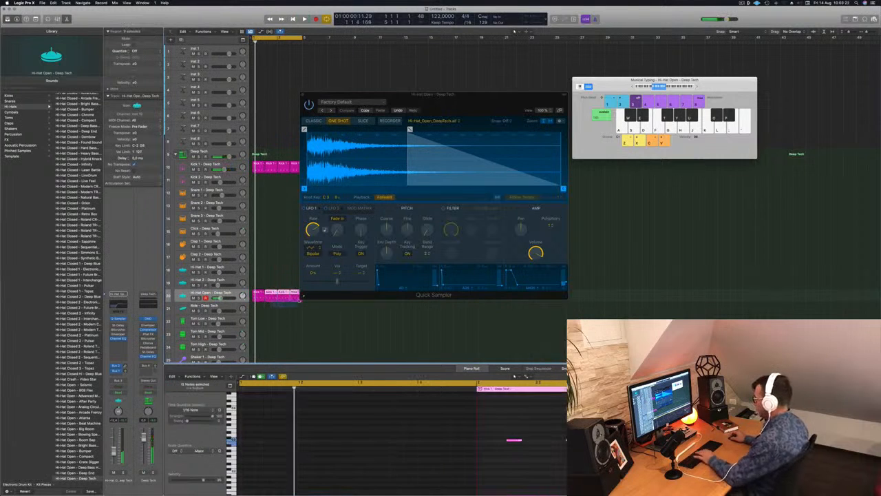
key(BackSpace)
click(259, 294)
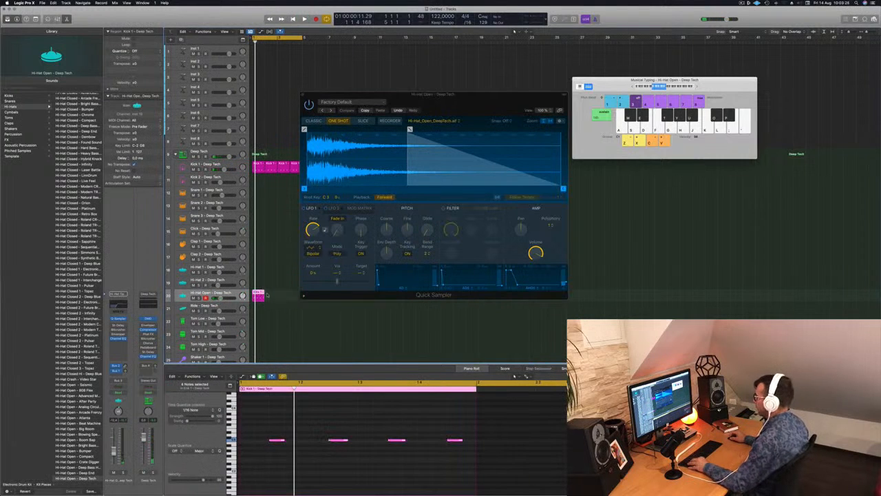
key(super+r)
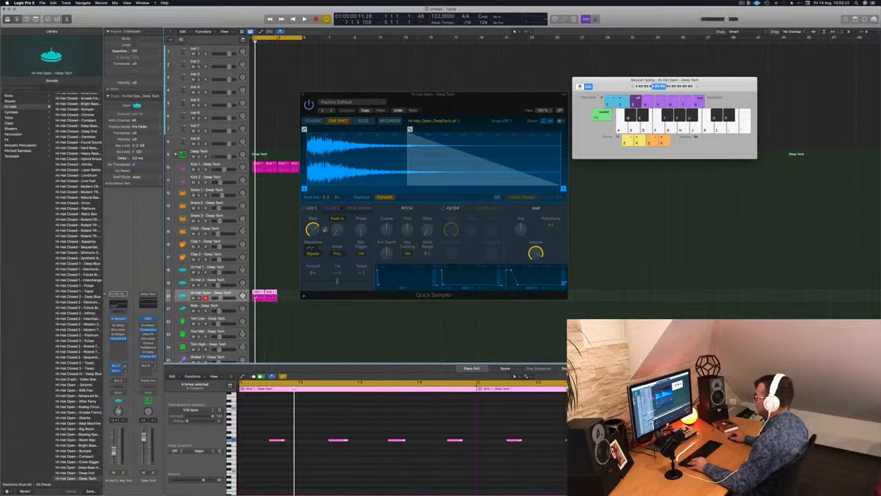
drag(257, 293, 284, 295)
Play the loop and transpose the notes of all four Hi-Hat Open regions down a few semitones
key(space)
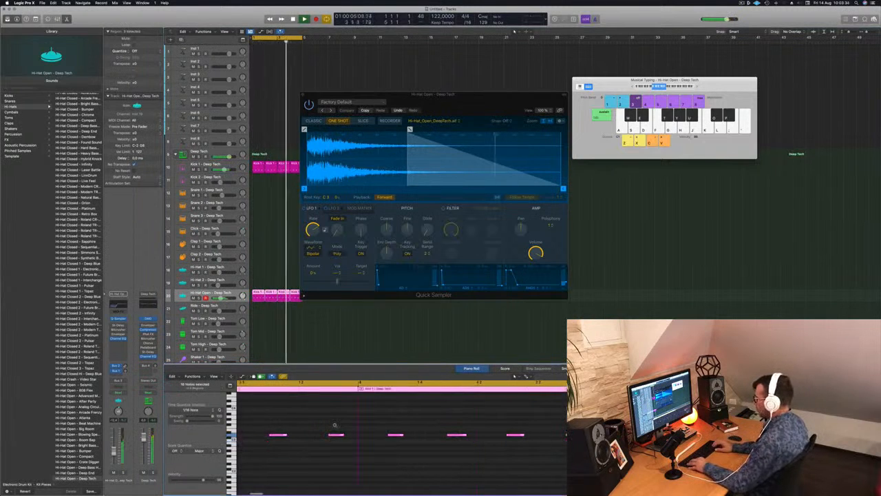
key(alt+Down)
key(alt+Down)
key(alt+Down)
key(alt+Down)
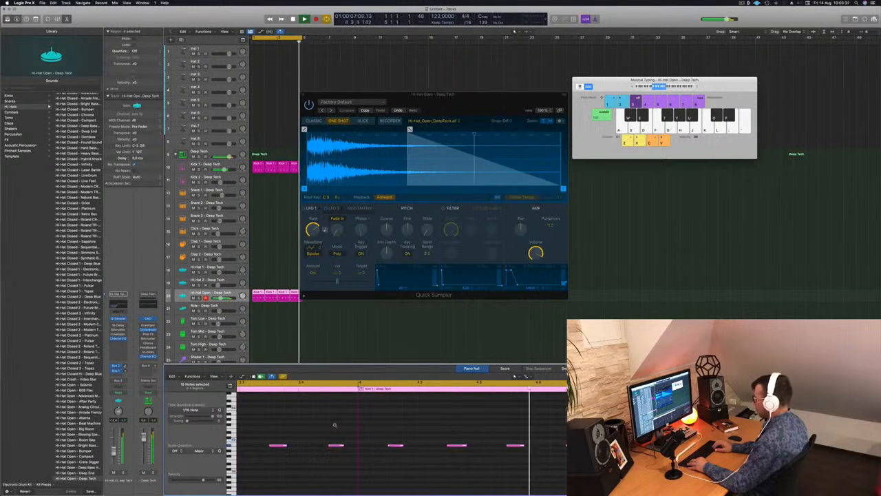
key(alt+Down)
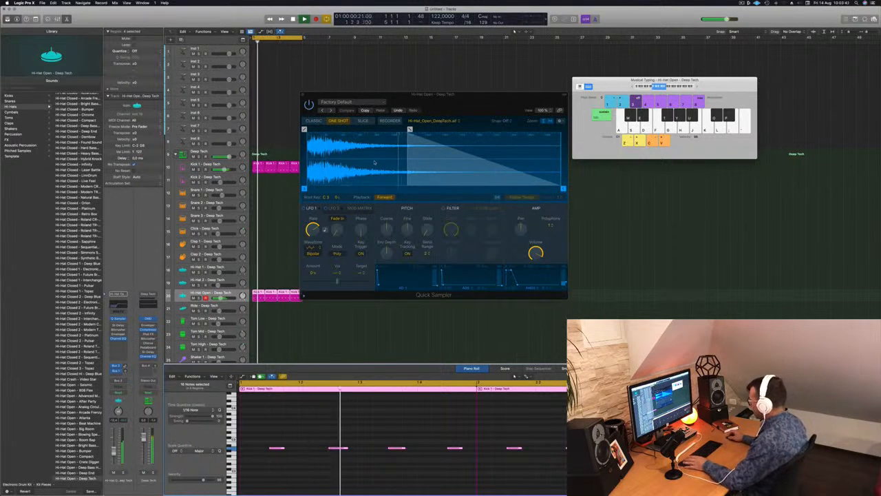
Extend the Hi-Hat Open sample's fade-out to about 0.24 s, enable the LP 12dB Lush filter and close Quick Sampler
drag(409, 129, 357, 129)
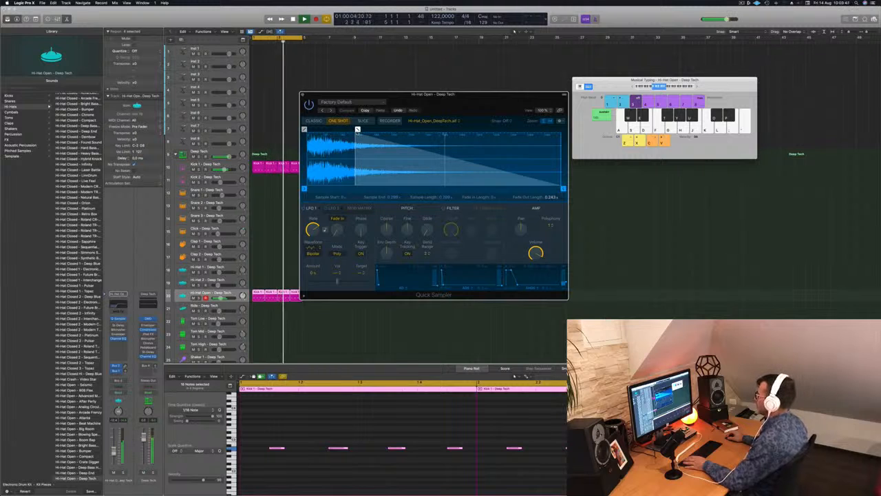
mouse_move(563, 188)
mouse_down()
mouse_move(473, 186)
mouse_move(570, 192)
mouse_up()
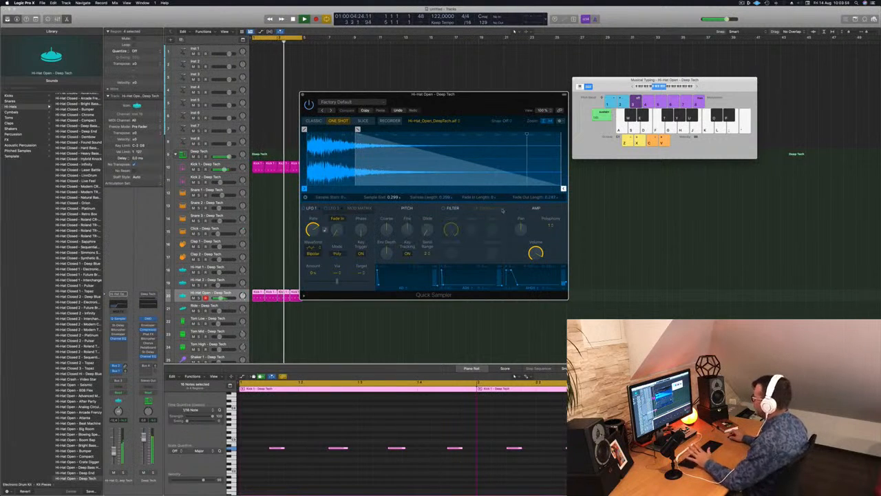
click(443, 208)
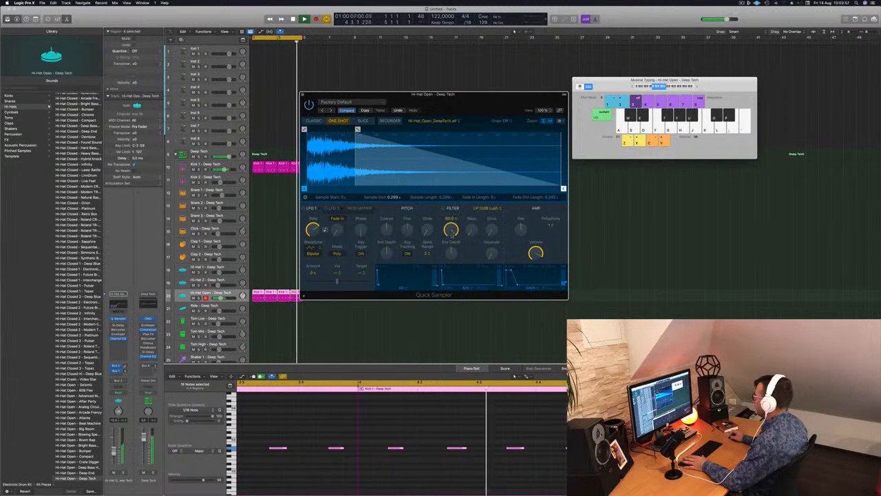
drag(451, 231, 450, 260)
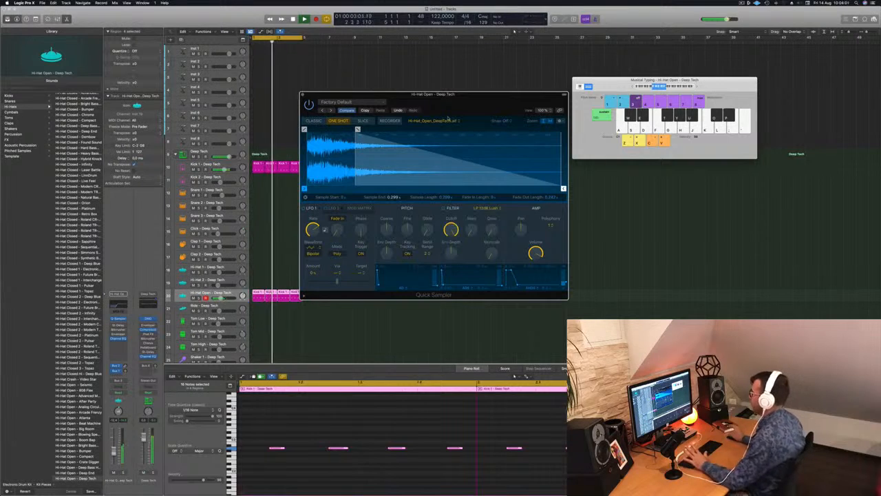
drag(459, 102, 469, 103)
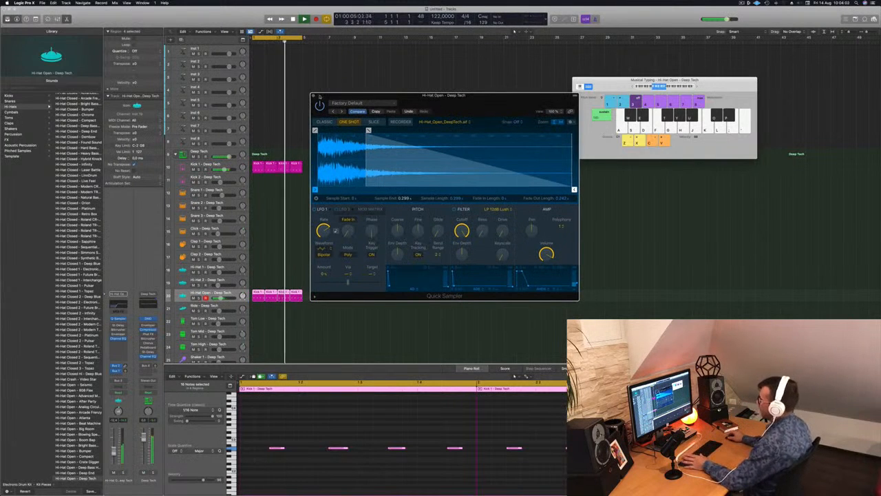
click(314, 96)
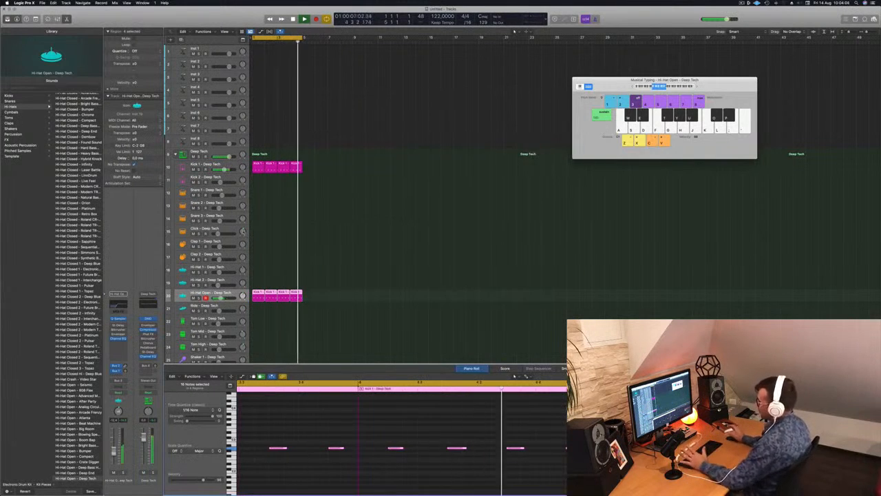
key(space)
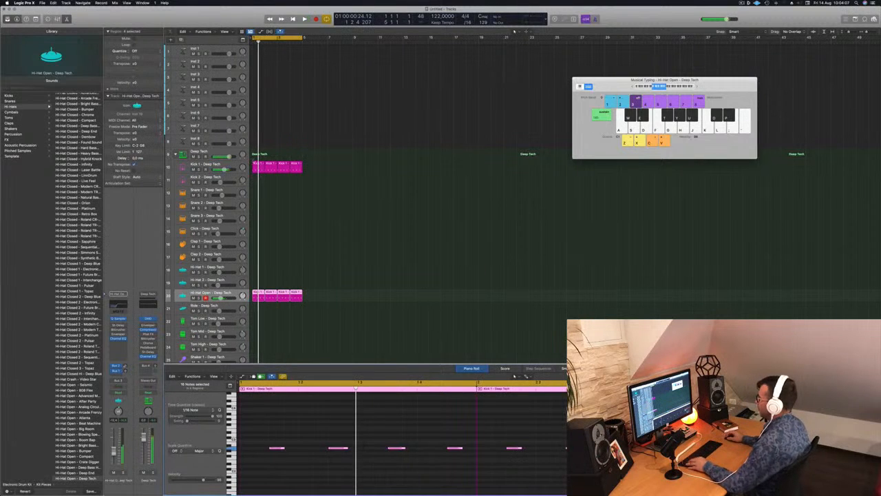
Copy the first Kick 1 region to bar 1 of the Kick 2 track and repeat it to fill bars 1 to 4
click(258, 163)
drag(256, 180, 257, 178)
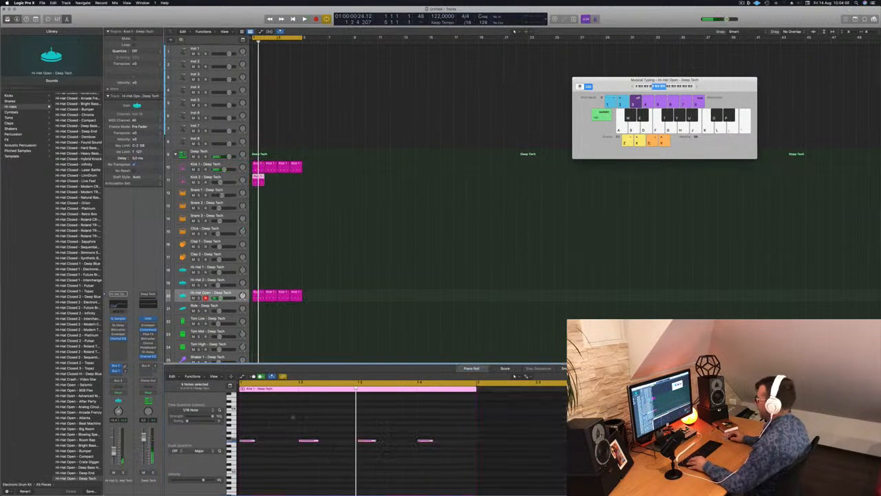
drag(250, 430, 434, 460)
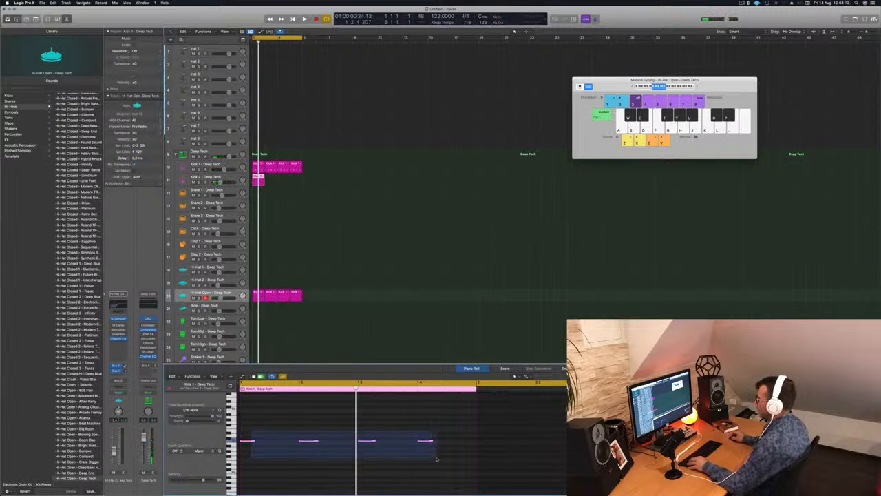
drag(437, 459, 437, 459)
key(space)
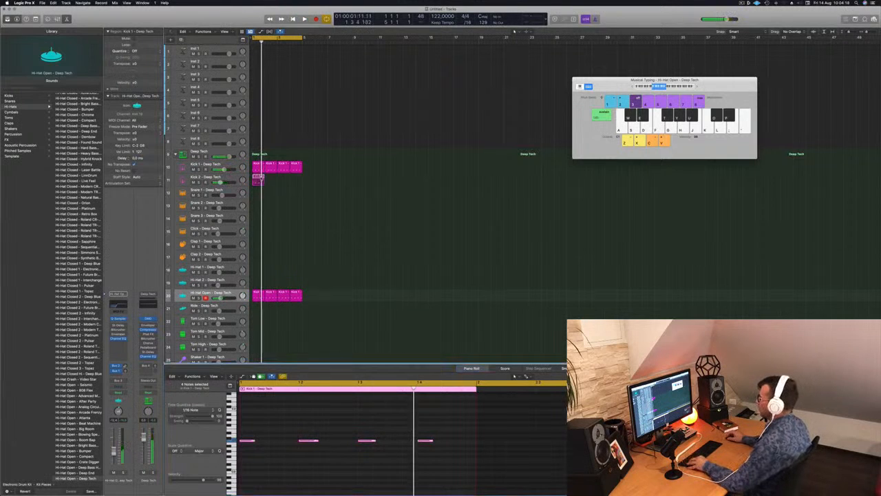
drag(256, 178, 283, 181)
shift+click(257, 181)
Lower the Kick 2 track's volume slightly and listen to both kicks with the open hi-hat
key(space)
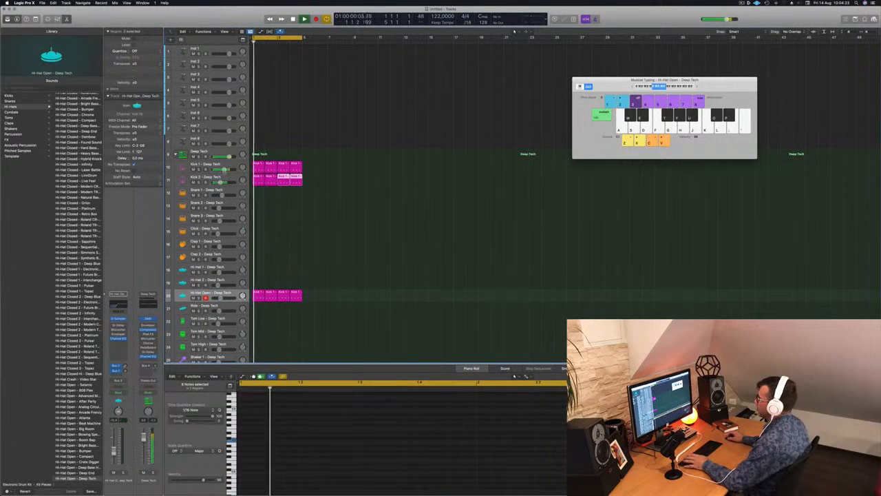
drag(221, 183, 219, 183)
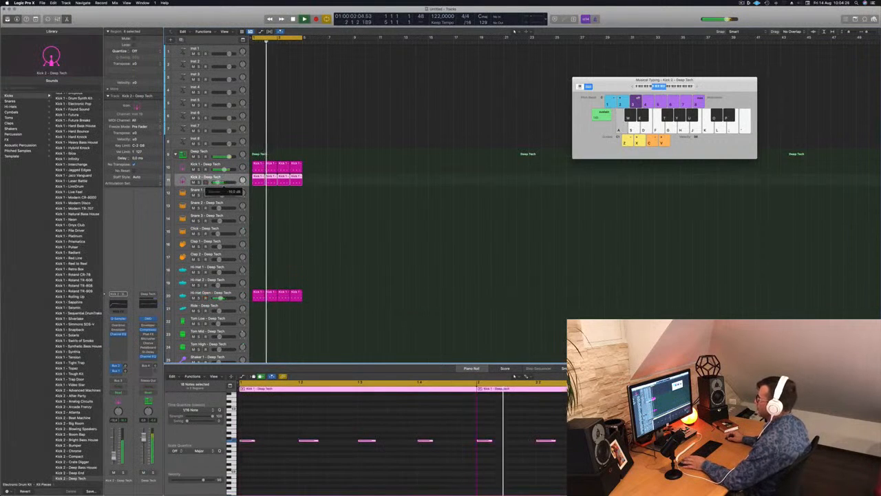
key(space)
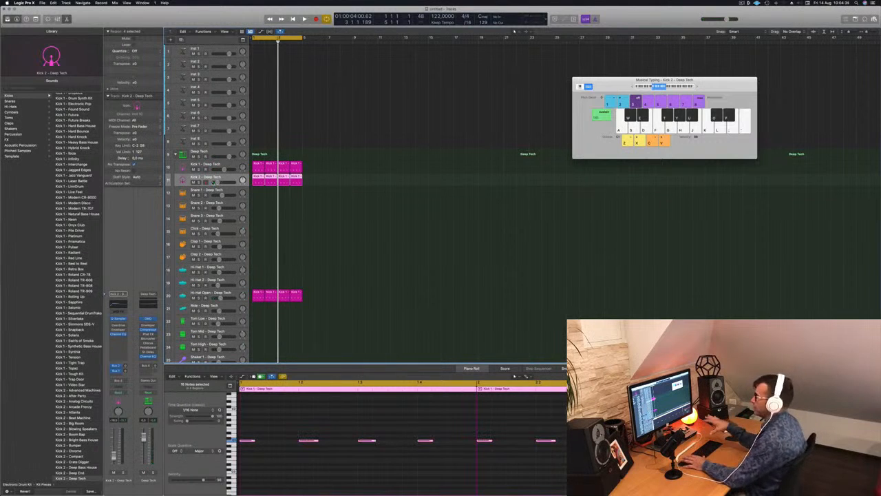
key(space)
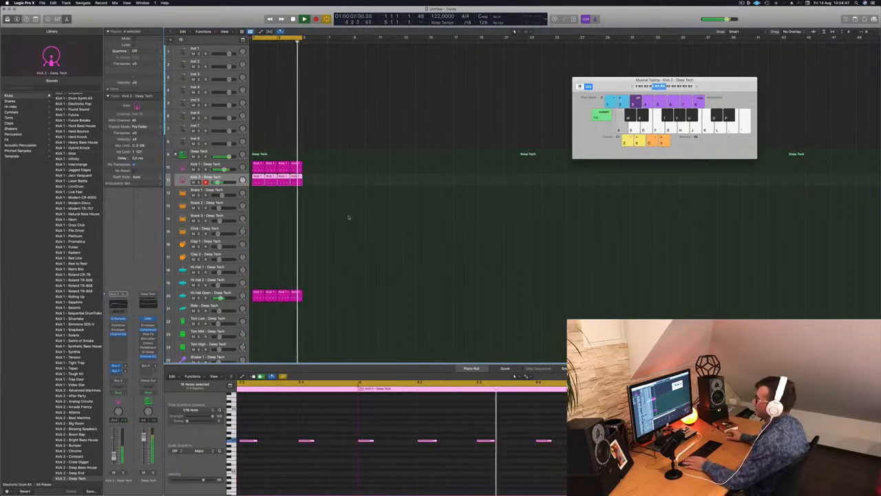
key(space)
Copy the bar 1 Kick 2 region to the Snare 1 track and rework its notes into higher-pitched hits on beats 2 and 4
click(253, 185)
drag(258, 179, 257, 194)
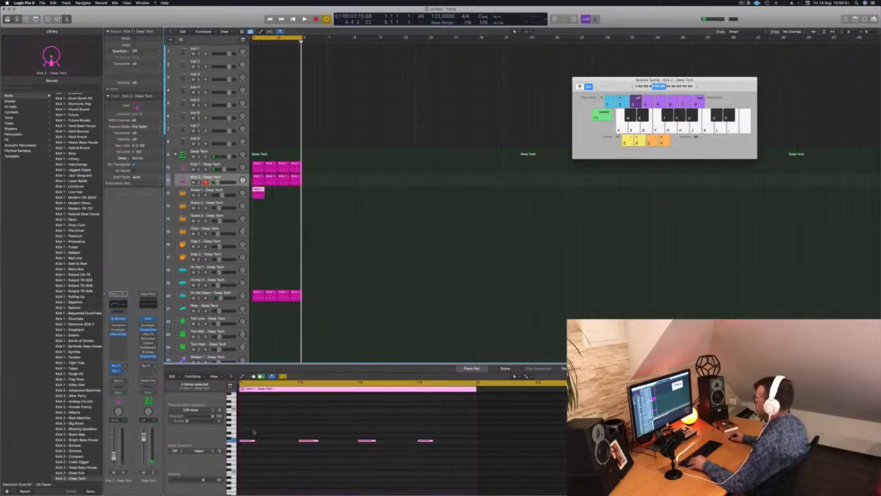
drag(253, 432, 440, 460)
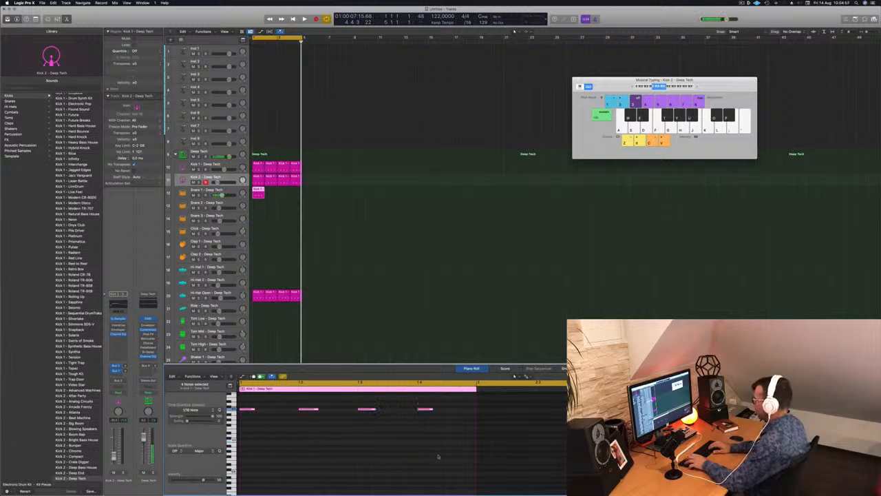
key(space)
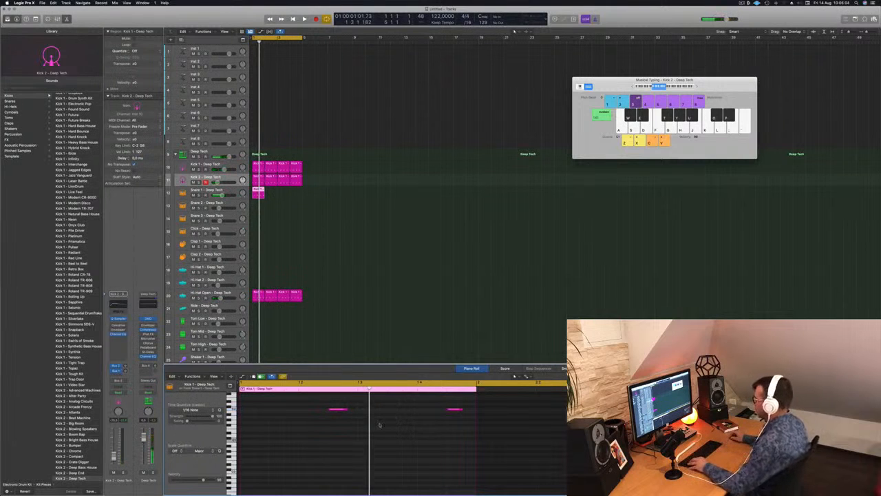
drag(327, 431, 474, 409)
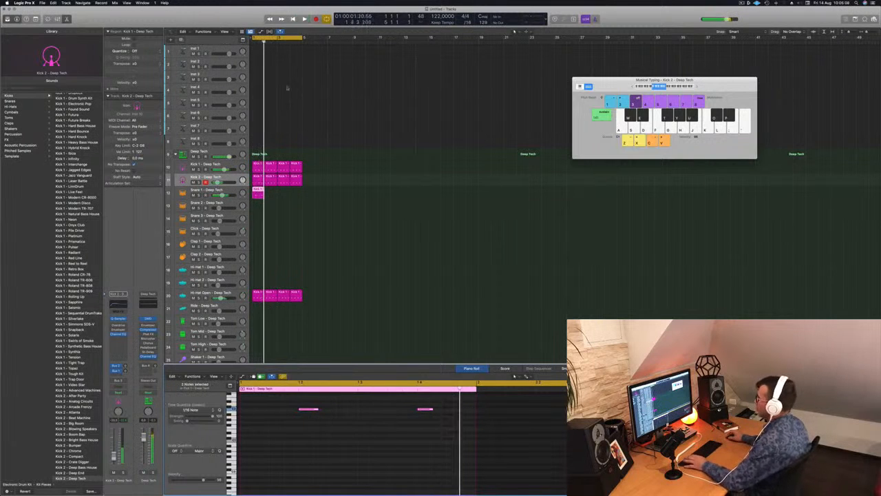
Repeat the Snare 1 region to fill bars 1 to 4 and lower the track's volume slightly during playback
drag(257, 190, 284, 195)
shift+click(257, 194)
key(space)
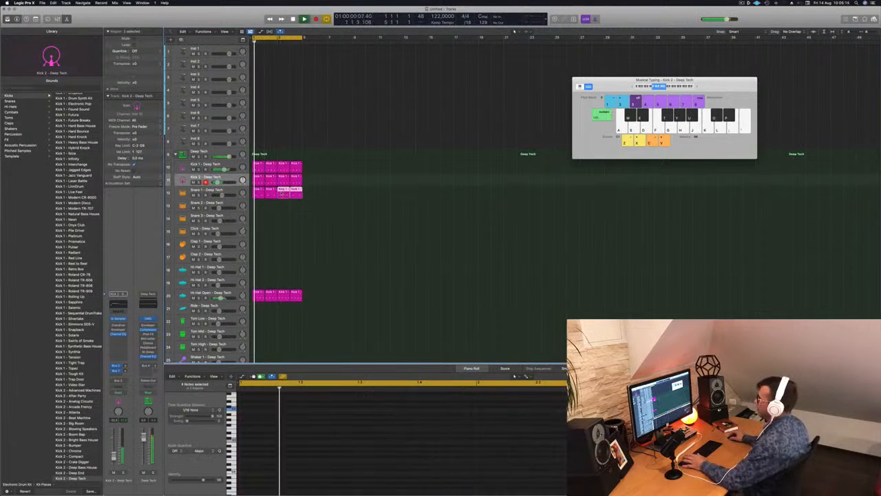
drag(221, 195, 220, 195)
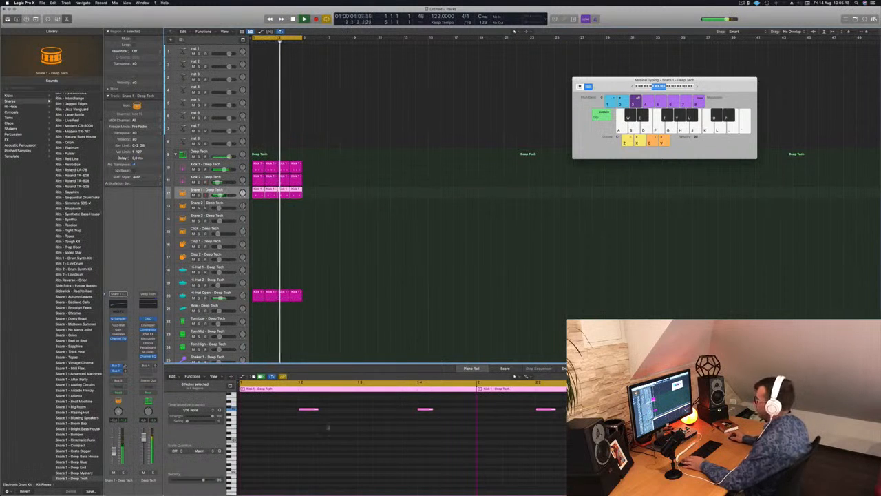
click(307, 239)
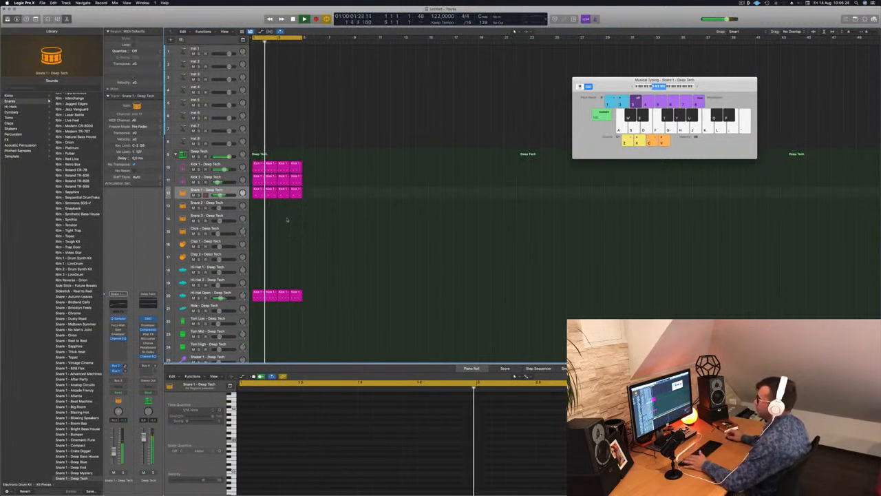
Copy the bar 1 Snare 1 region to the Clap 1 track and change the pitch of its two notes
click(257, 194)
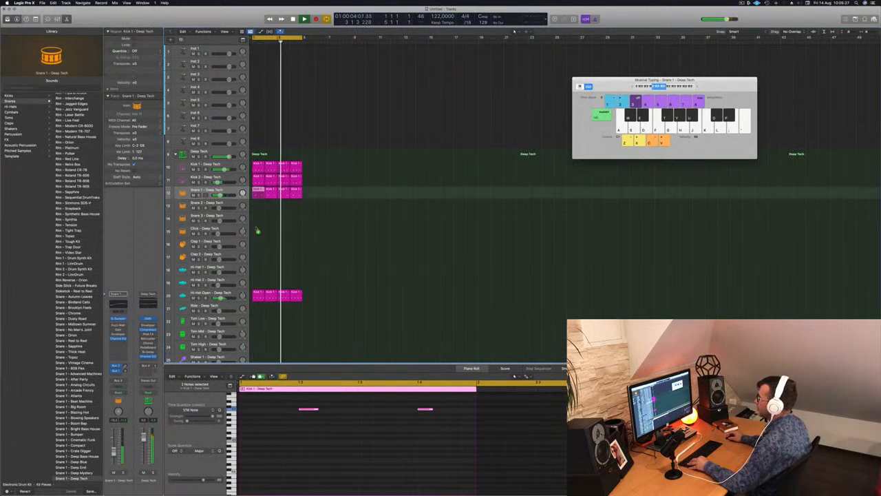
drag(257, 194, 258, 243)
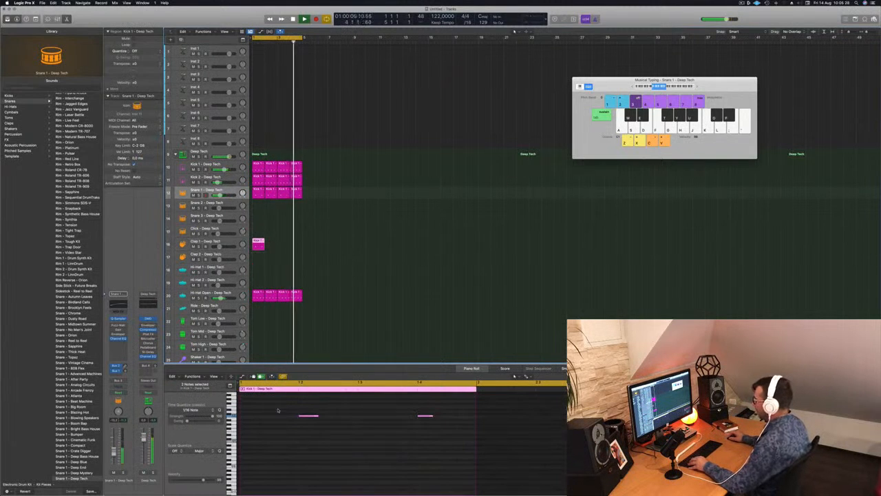
drag(278, 411, 463, 442)
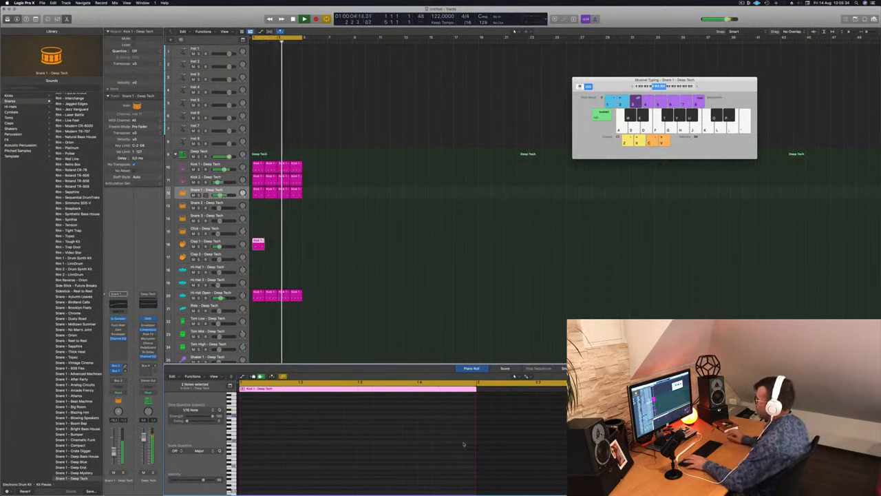
scroll(295, 407, up, 6)
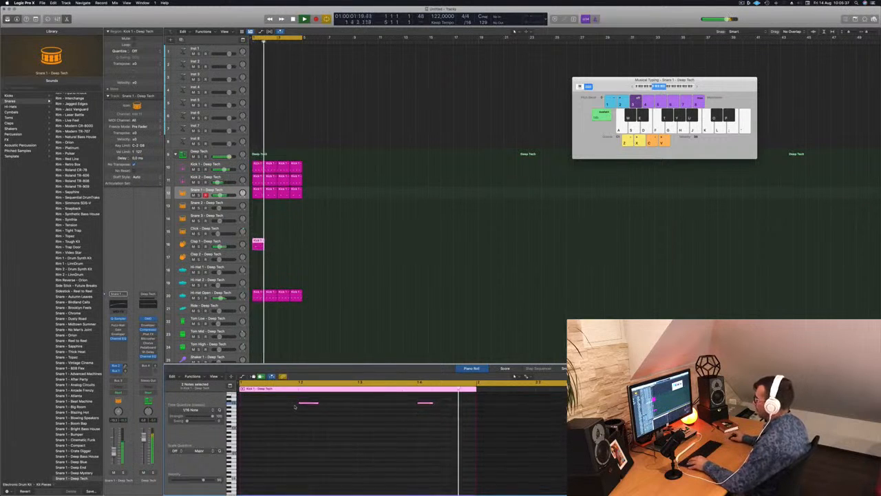
Reduce the Clap 1 pattern to a single hit on beat 1 and repeat its region to fill bars 1 to 4
drag(295, 412, 327, 441)
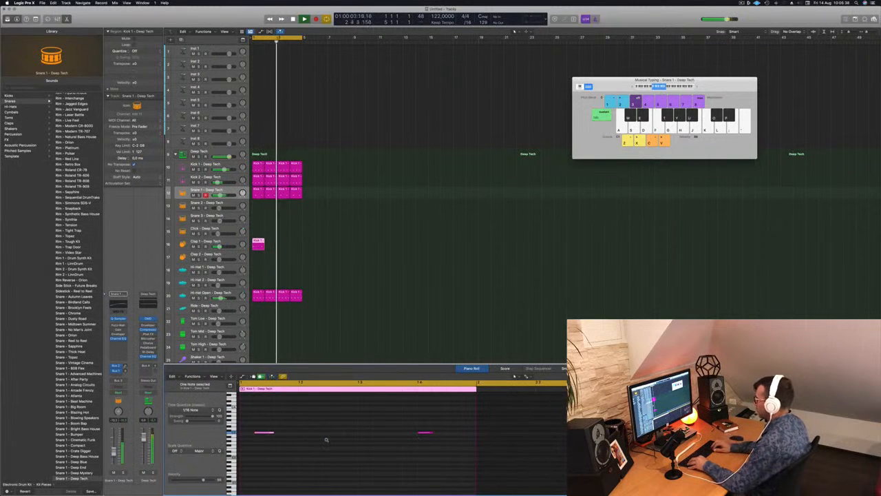
drag(421, 424, 443, 462)
key(space)
key(BackSpace)
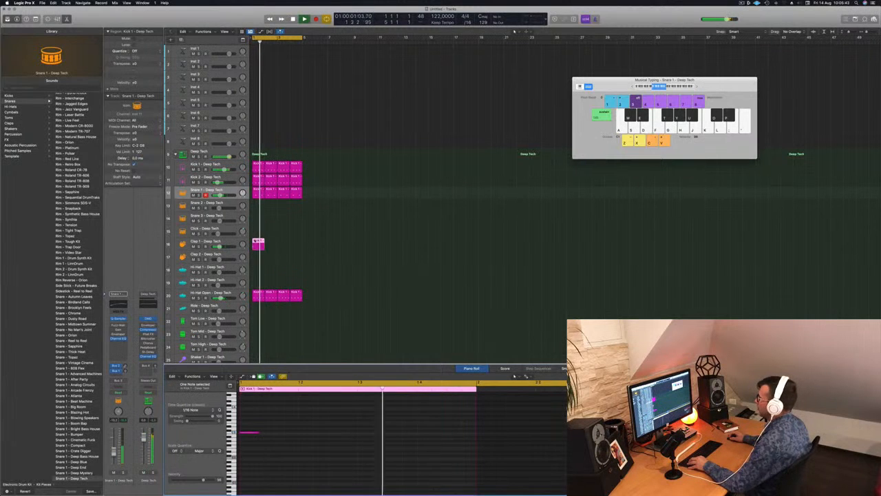
mouse_move(270, 244)
mouse_down()
mouse_move(262, 243)
mouse_move(287, 247)
mouse_up()
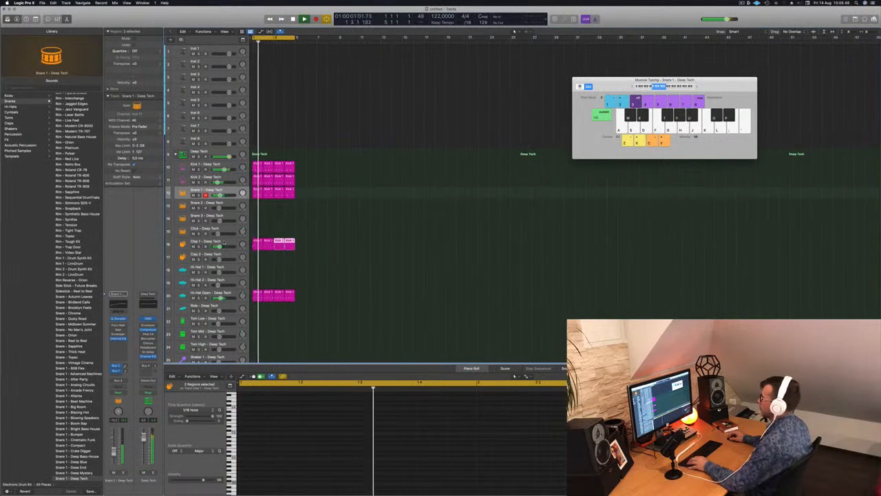
click(224, 242)
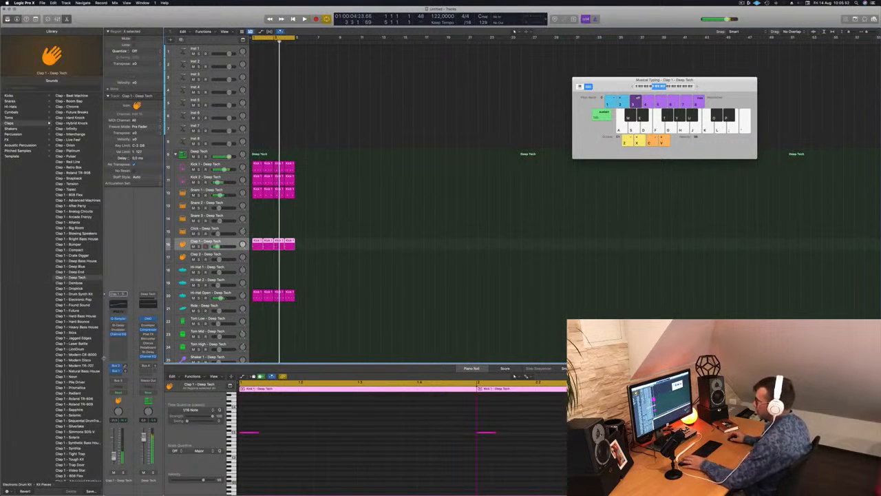
Try the Stereo Delay presets 1/2 Note Swing and 1/8 Note Dotted on the Clap 1 track and adjust its volume slightly
click(118, 325)
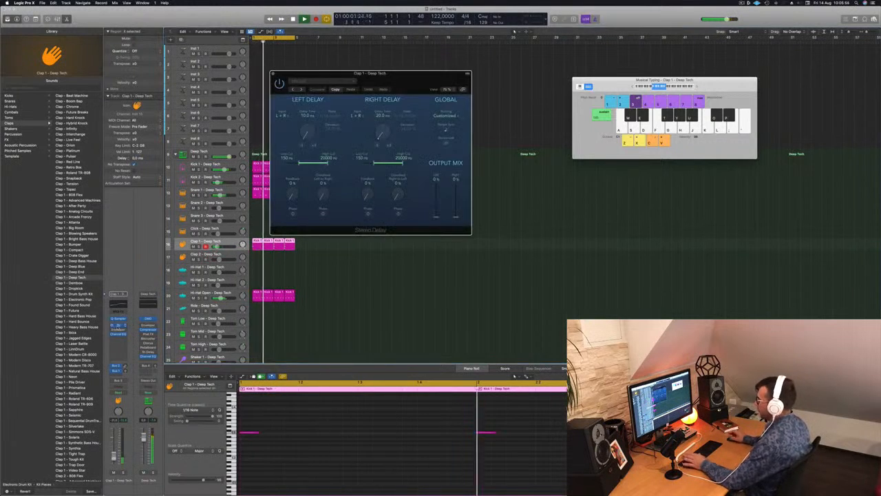
drag(326, 78, 312, 82)
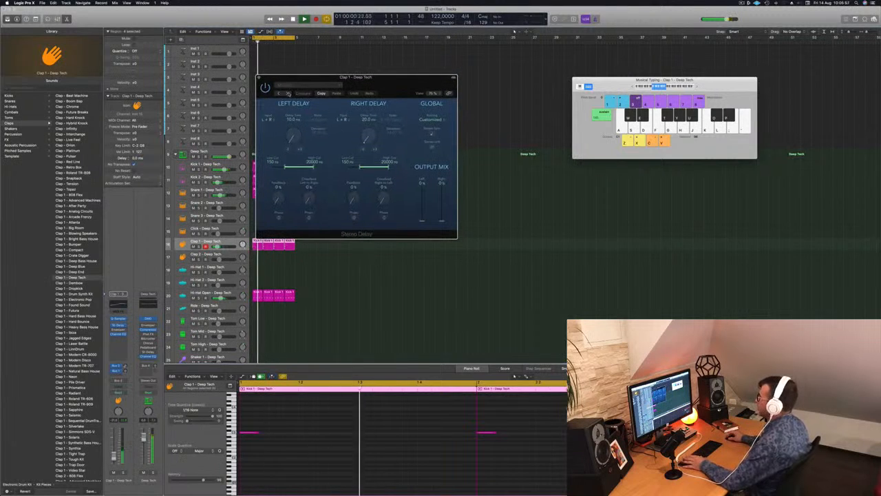
click(289, 93)
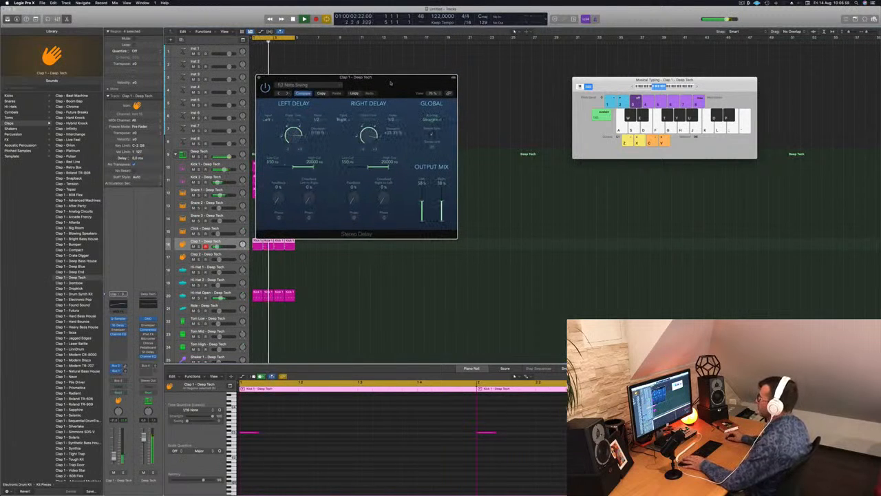
drag(390, 83, 434, 103)
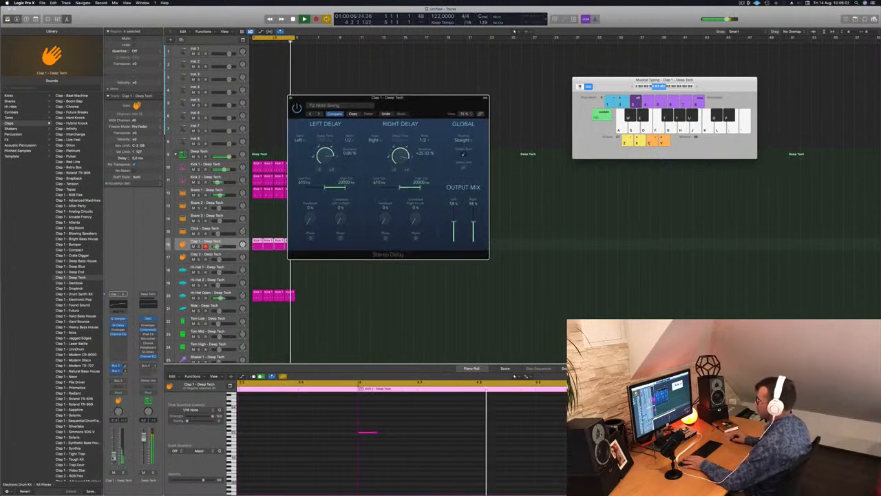
click(334, 93)
click(320, 113)
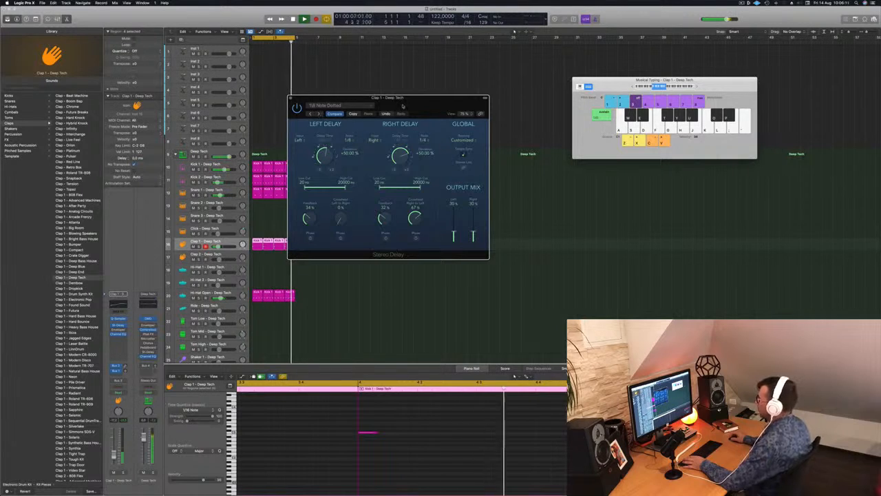
drag(403, 106, 420, 105)
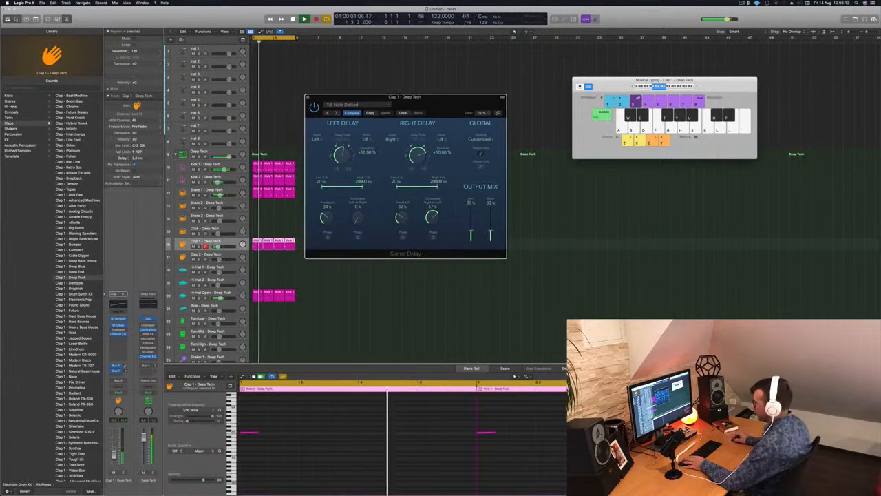
drag(113, 455, 114, 458)
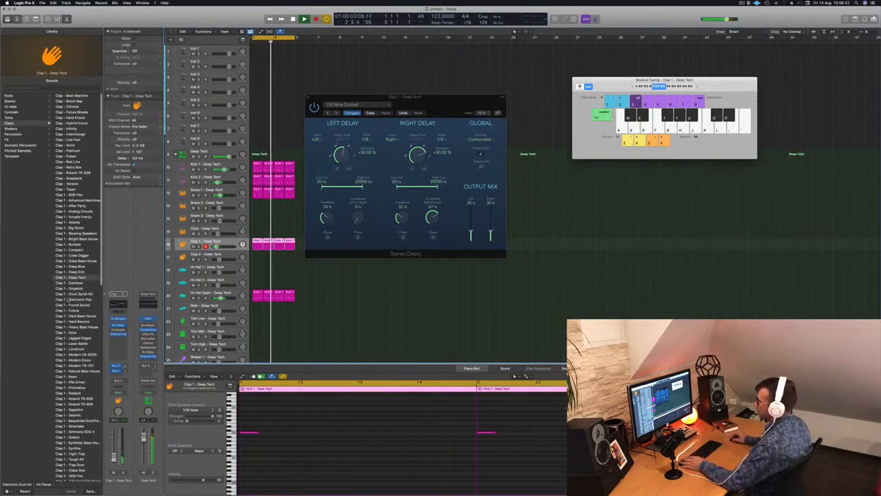
Load the Clap 1 - Drum Synth Kit sound on the clap track and insert a stereo Stereo Delay effect
click(69, 294)
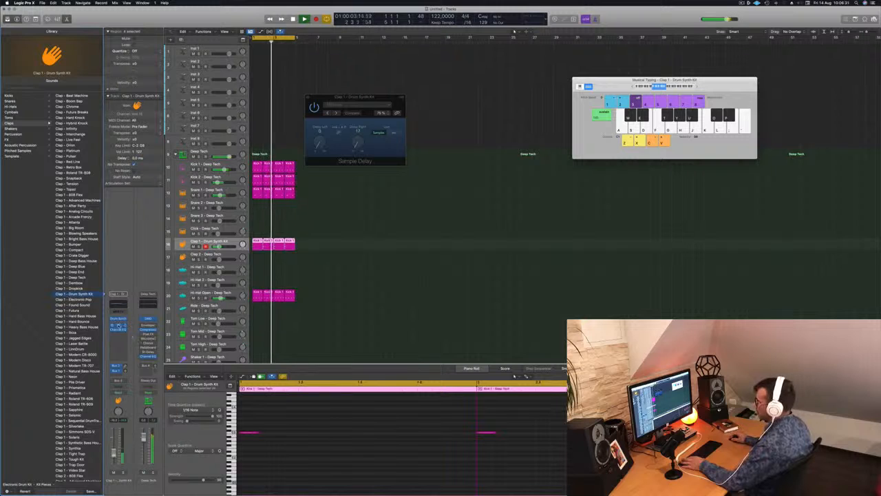
click(117, 325)
click(117, 326)
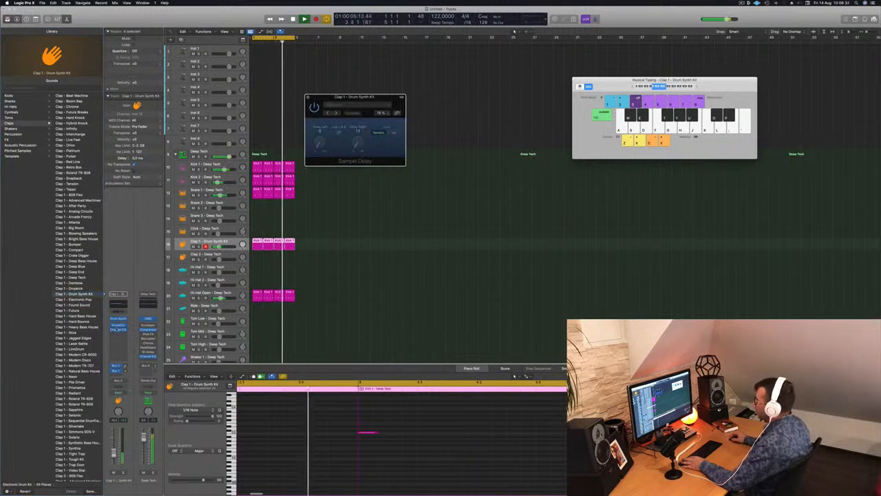
click(118, 333)
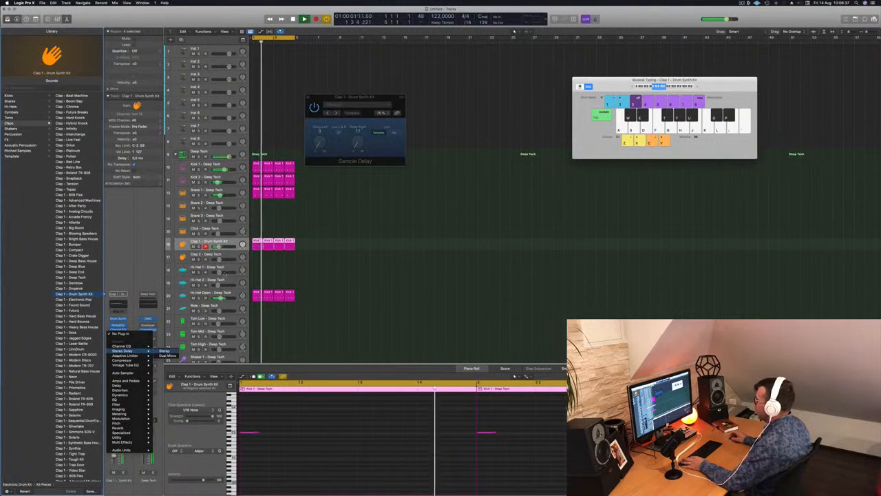
click(163, 351)
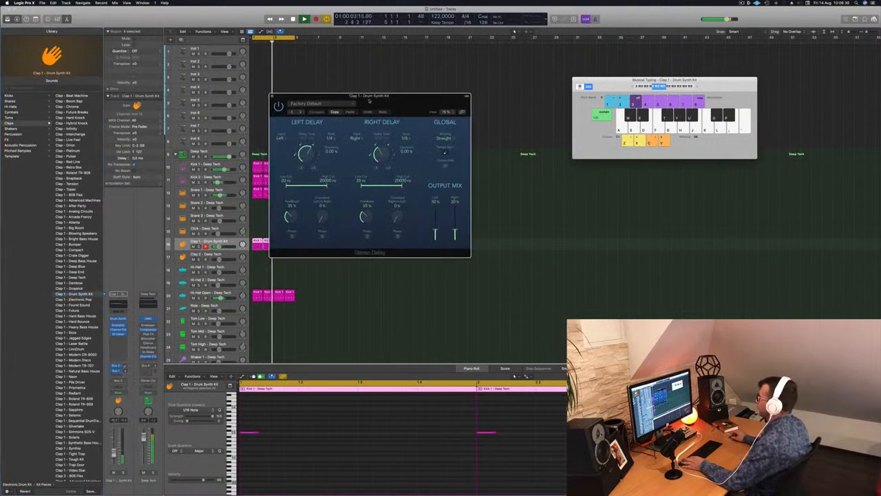
drag(371, 100, 309, 126)
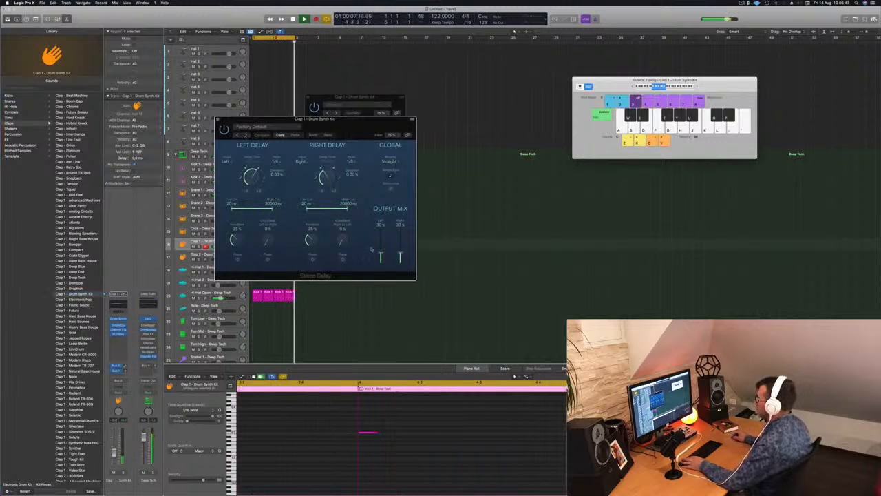
Set the clap's Stereo Delay output mix to 49% left and 62% right, and close the effect window
drag(380, 253, 400, 249)
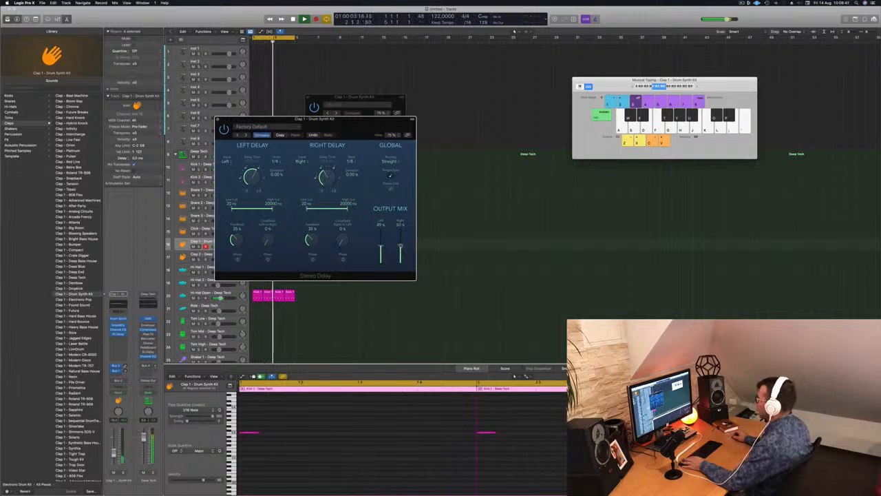
drag(400, 245, 400, 242)
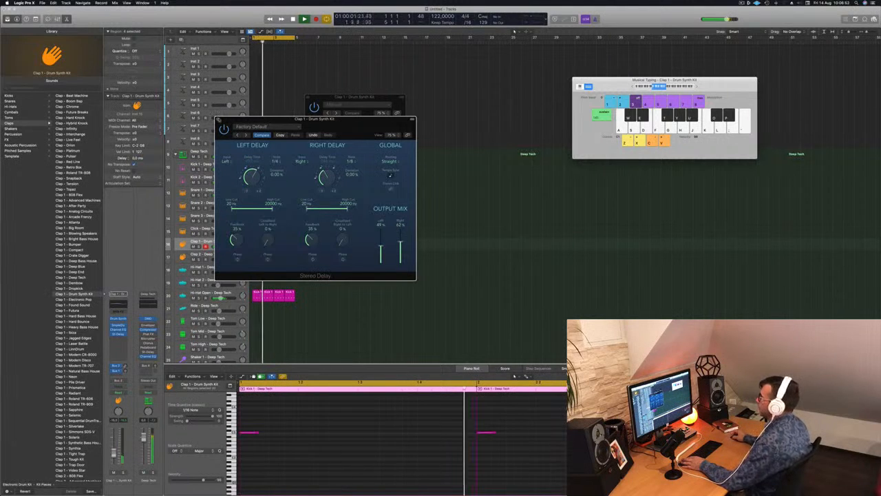
click(218, 119)
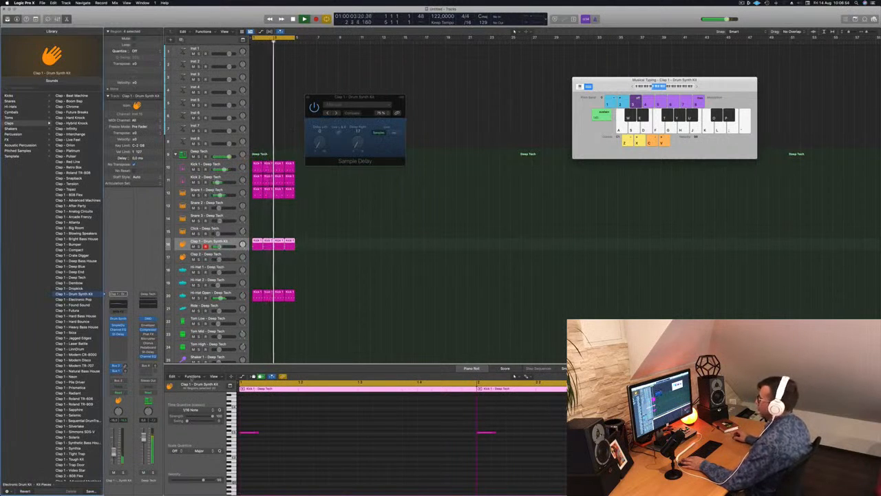
Copy the bar 1 Hi-Hat Open region to bar 1 of the Hi-Hat 1 track
click(329, 211)
scroll(329, 212, down, 4)
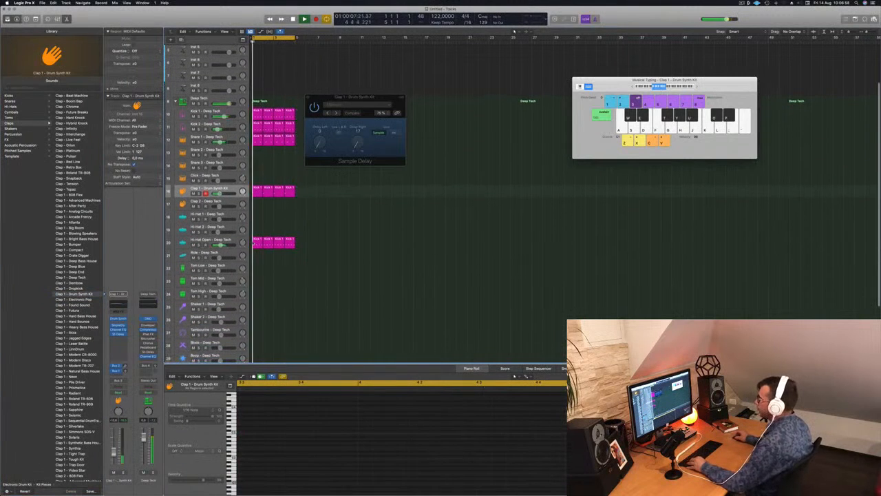
drag(256, 242, 257, 216)
Lower the pitch of all four Hi-Hat 1 notes and move them two sixteenths earlier onto the beats
drag(269, 426, 467, 454)
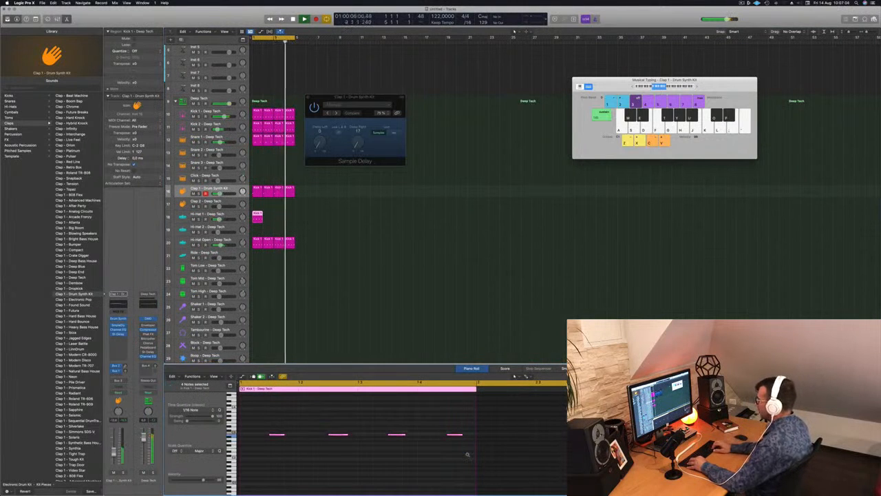
key(alt+Up)
key(alt+Down)
key(alt+Down)
key(alt+Down)
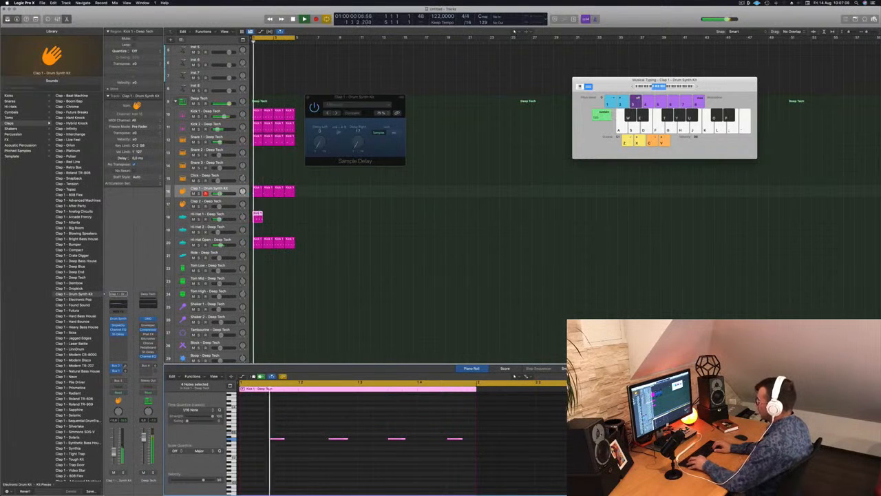
key(alt+Left)
key(alt+Left)
key(space)
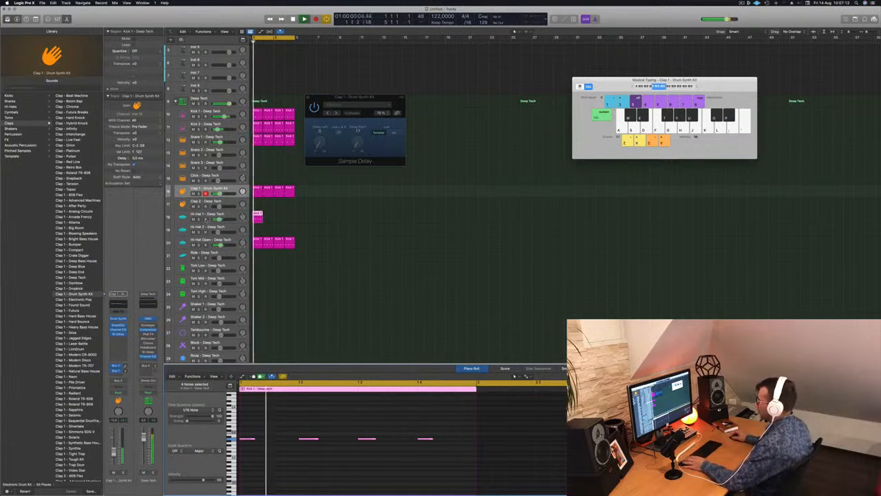
Shift the second Hi-Hat 1 note one sixteenth before beat 2, and the third and fourth notes one sixteenth later
key(ctrl+s)
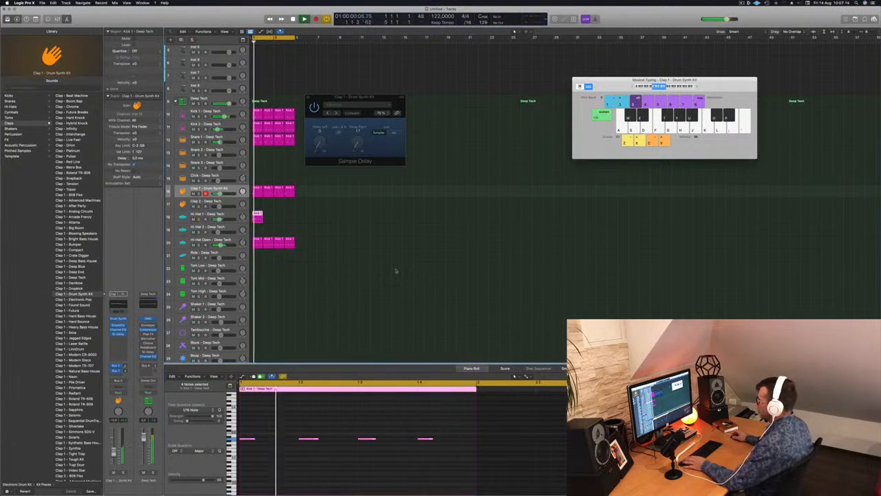
click(309, 439)
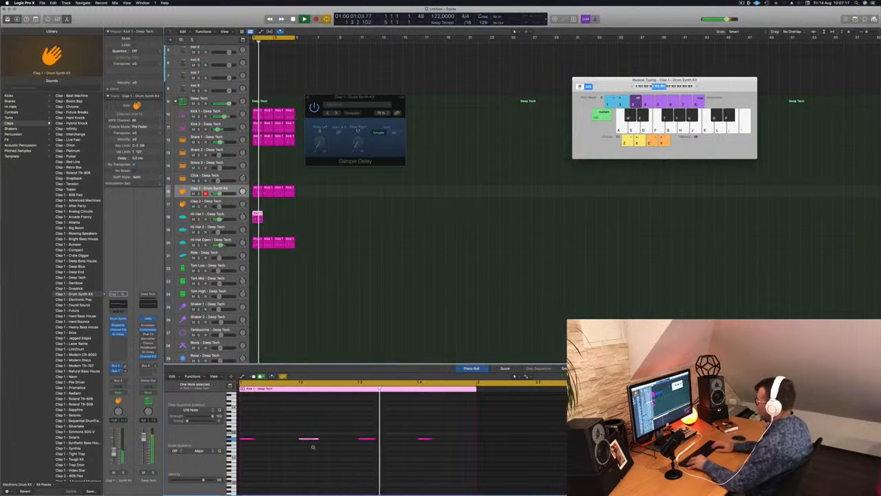
key(alt+Left)
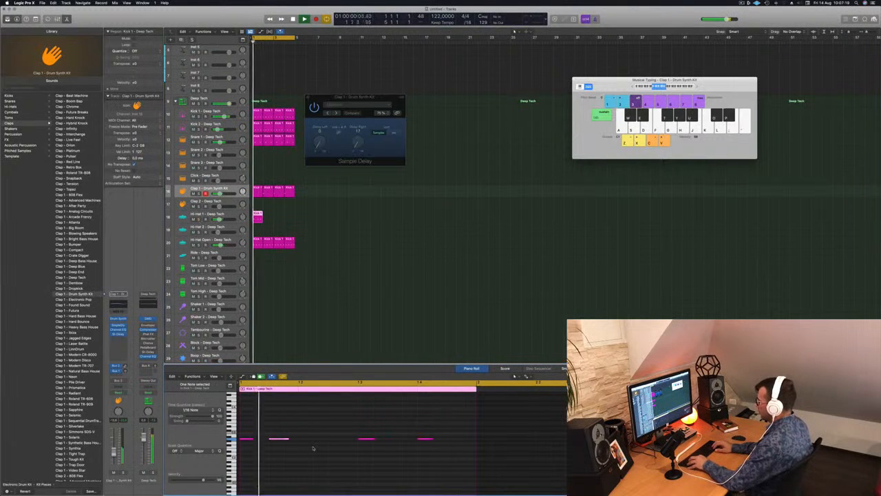
key(alt+Right)
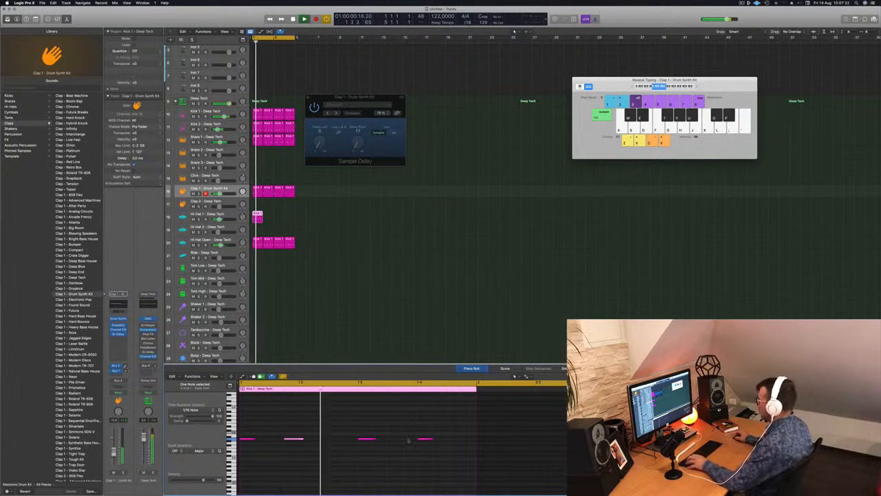
key(alt+Right)
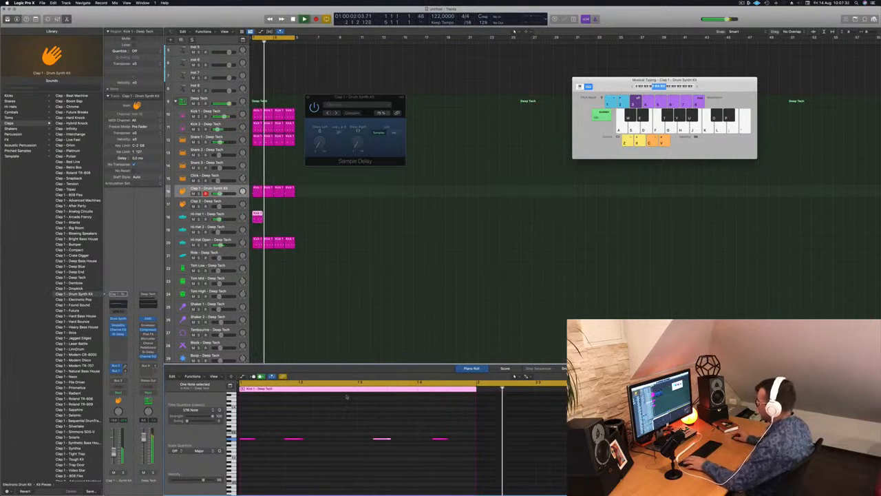
Delete the first and last notes of the Hi-Hat 1 region, auditioning the pattern during playback
key(space)
key(space)
click(442, 439)
key(space)
key(space)
key(Delete)
key(space)
key(space)
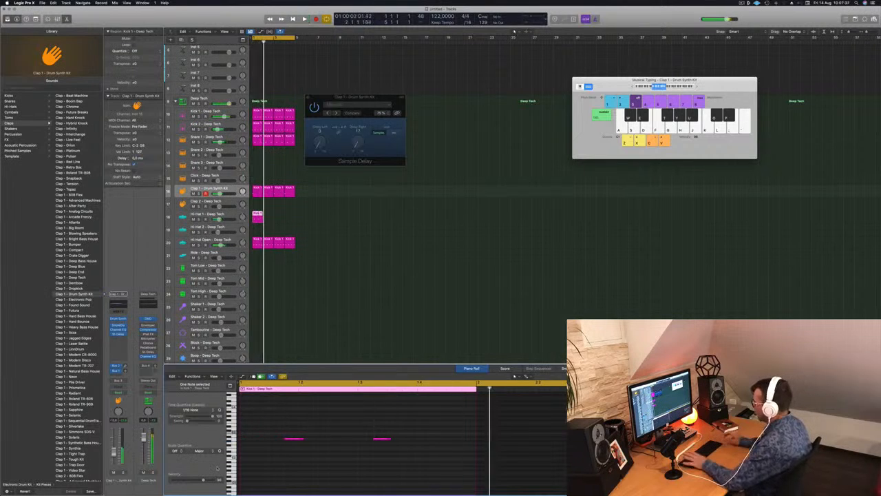
Repeat the Hi-Hat 1 region to fill bars 1 to 4 and lower the track's volume slightly
key(space)
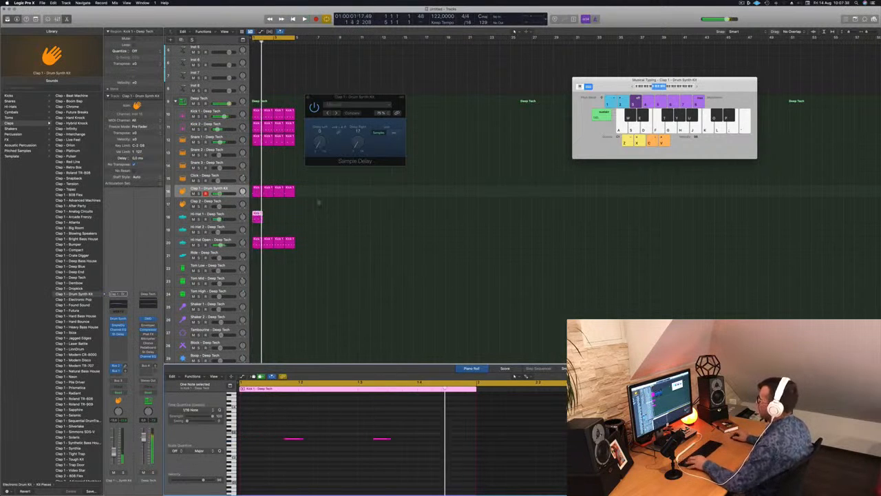
drag(257, 219, 268, 220)
mouse_move(279, 225)
mouse_down()
mouse_move(252, 217)
mouse_move(282, 217)
mouse_up()
key(space)
click(219, 219)
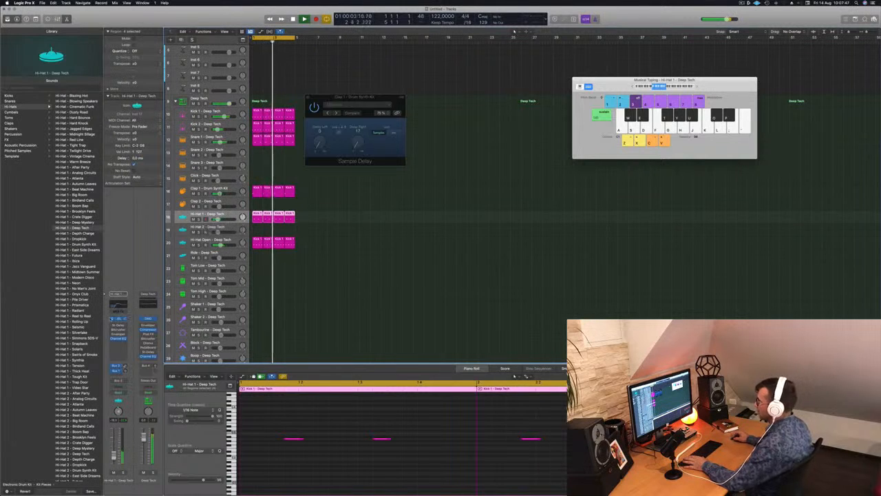
Open Quick Sampler for Hi-Hat 1, turn the filter cutoff down slightly and set the filter type to HP 12dB Creamy
click(118, 319)
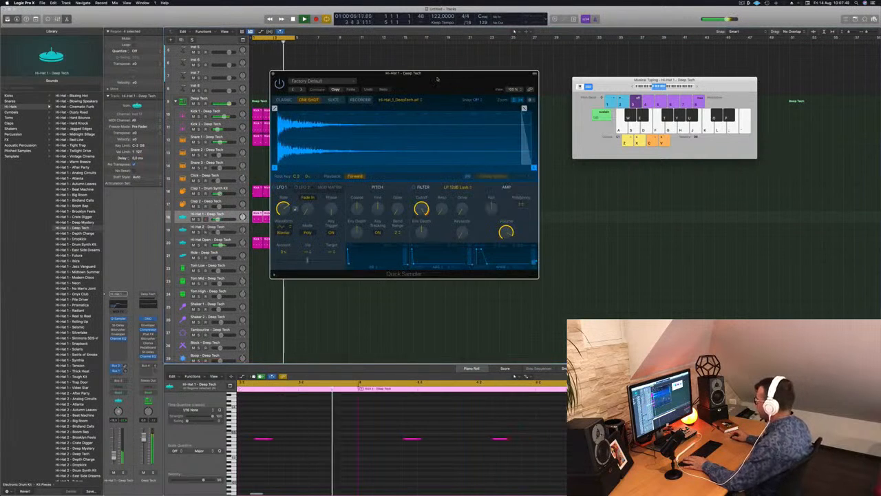
drag(377, 186, 396, 225)
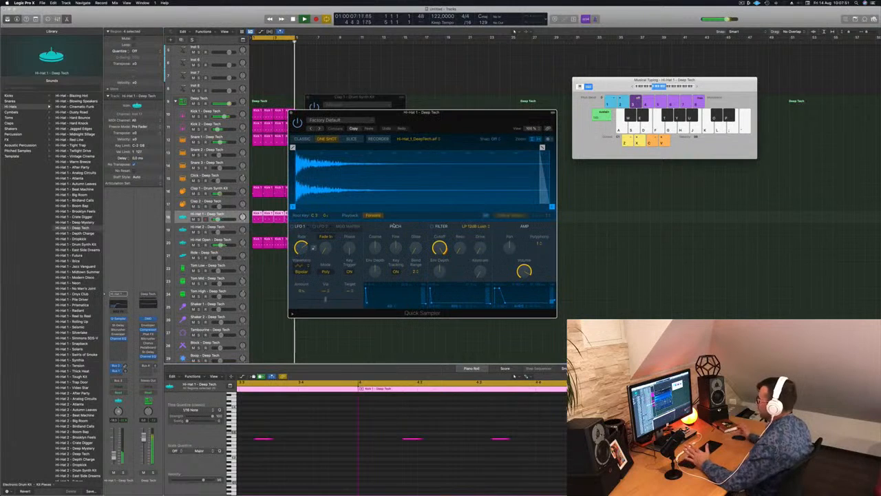
drag(436, 251, 435, 257)
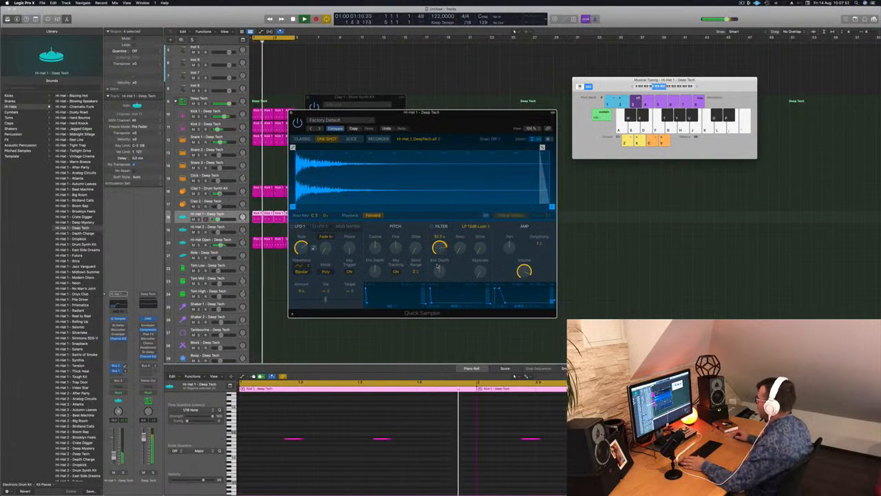
click(475, 226)
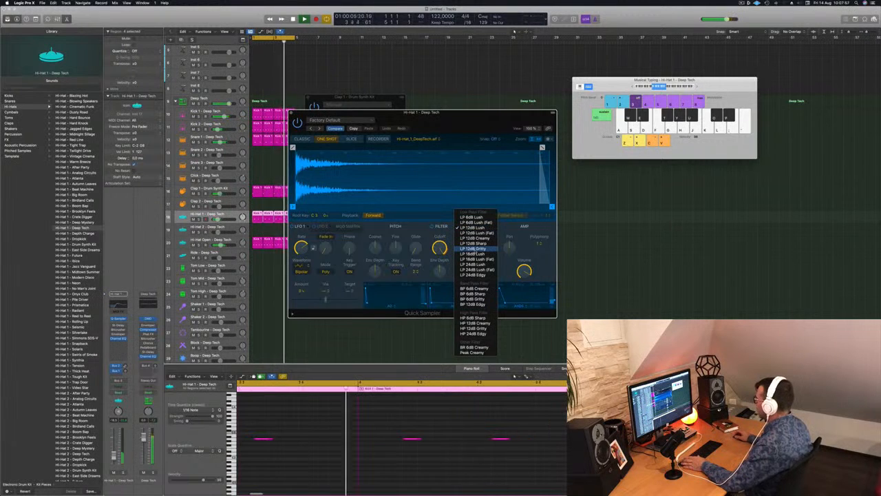
click(475, 323)
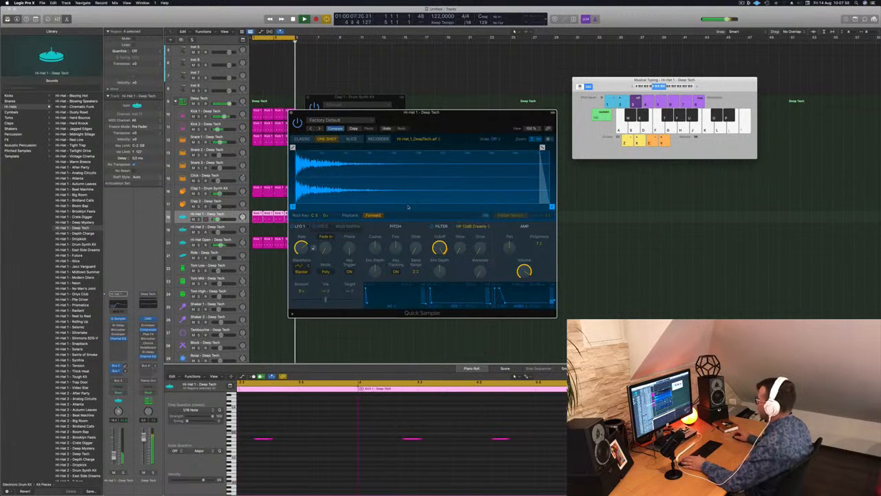
Shape the Hi-Hat 1 filter by ear with its cutoff, resonance, drive and positive envelope depth, and close Quick Sampler
drag(440, 271, 439, 292)
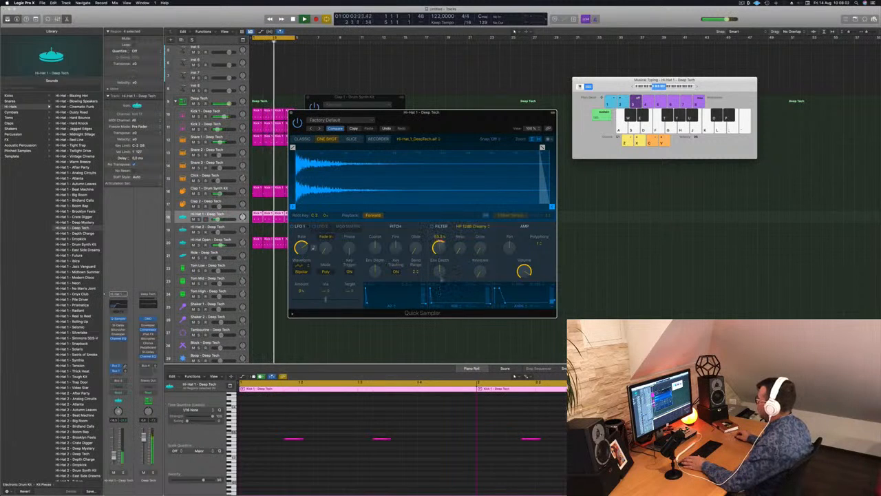
drag(442, 285, 441, 283)
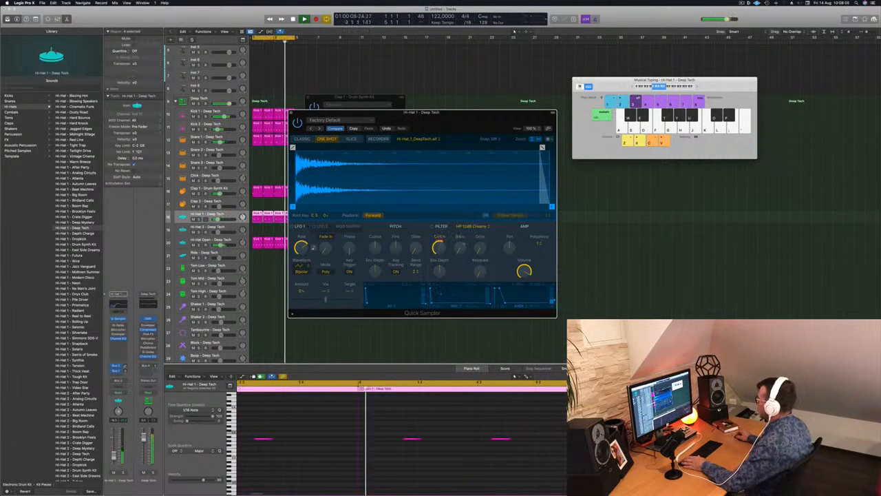
drag(460, 248, 466, 218)
drag(457, 251, 478, 246)
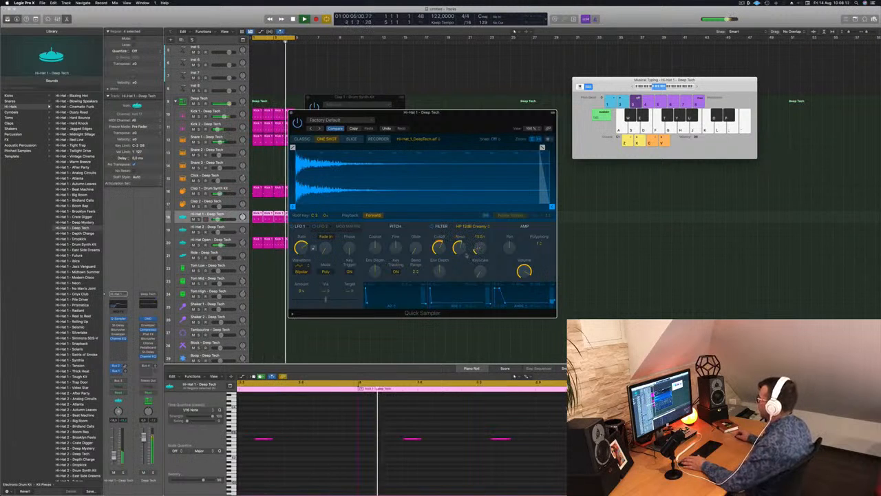
drag(440, 272, 442, 263)
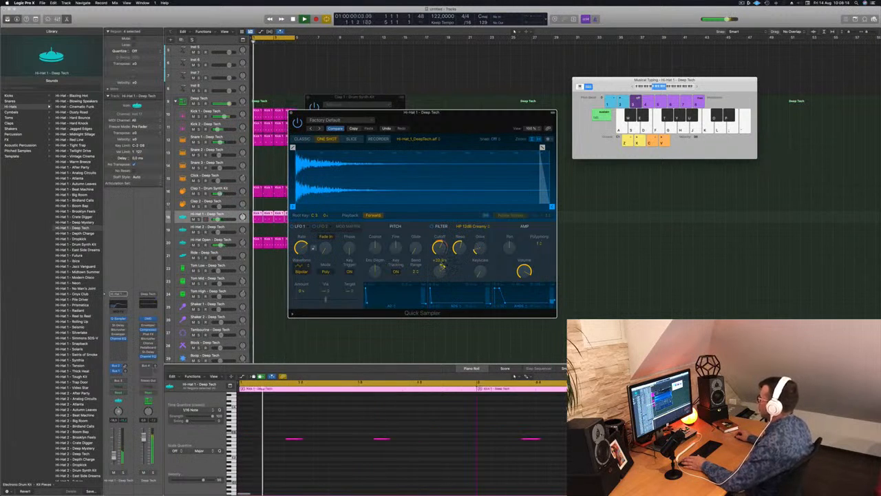
click(291, 113)
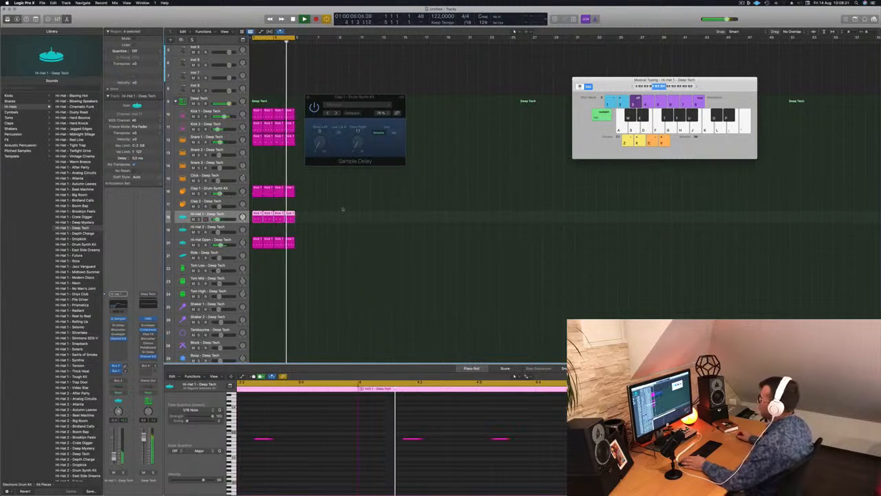
Copy the bar 1 Hi-Hat Open region onto the Tom Low track at the same position
click(341, 209)
scroll(276, 216, down, 2)
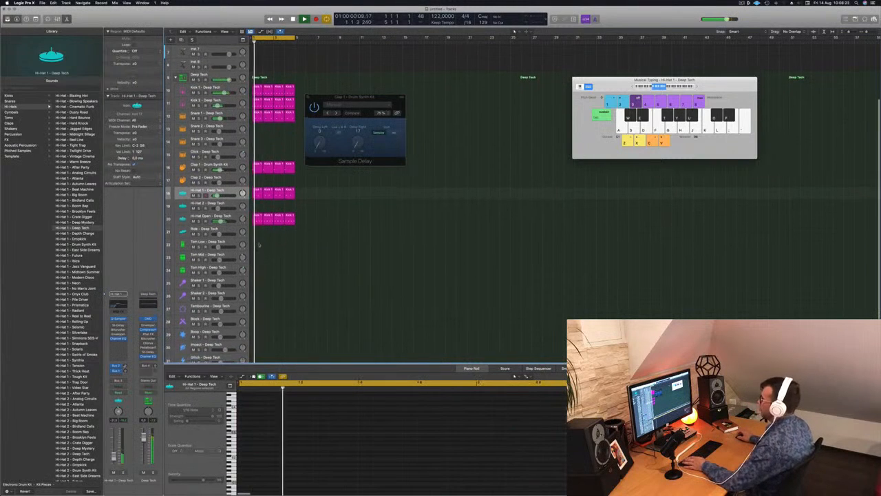
click(255, 218)
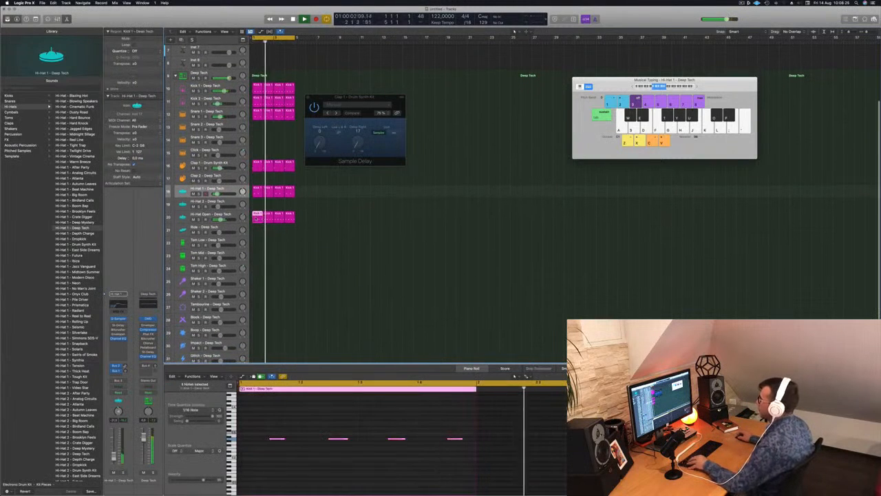
drag(255, 218, 257, 241)
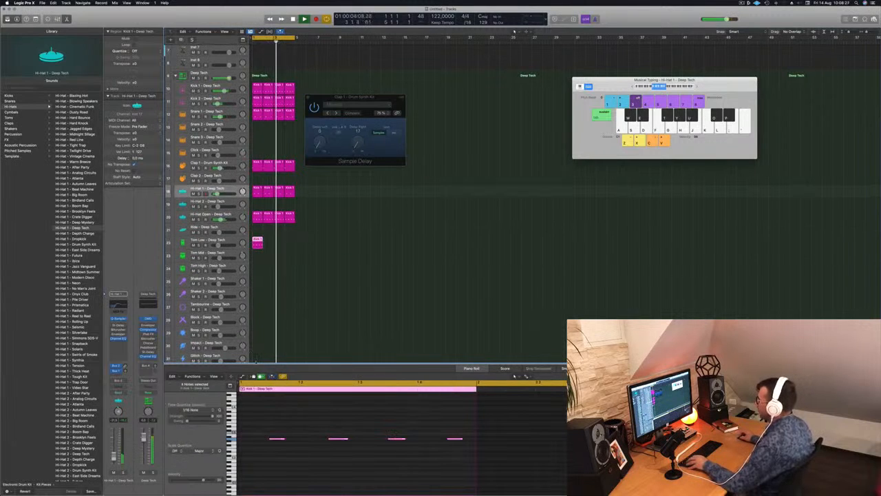
Reduce the Tom Low region to its last note at a much lower pitch, and copy the region to fill bars 1 to 4
drag(257, 418, 410, 469)
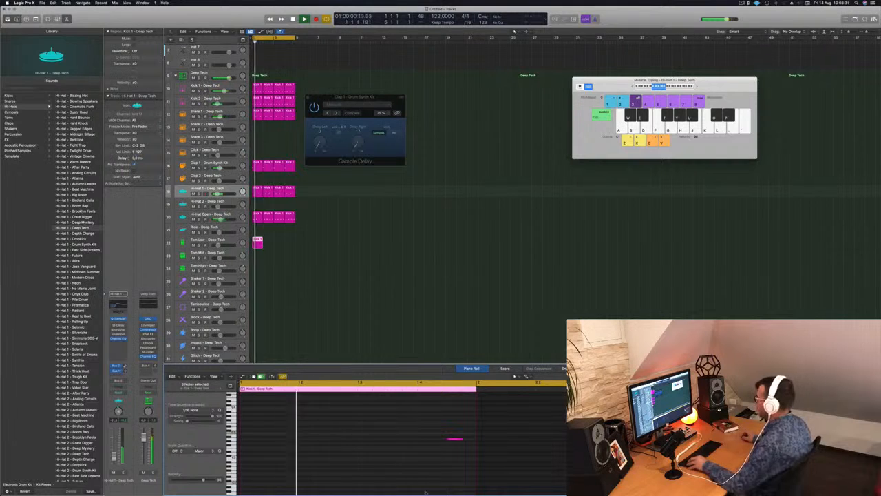
drag(437, 433, 457, 448)
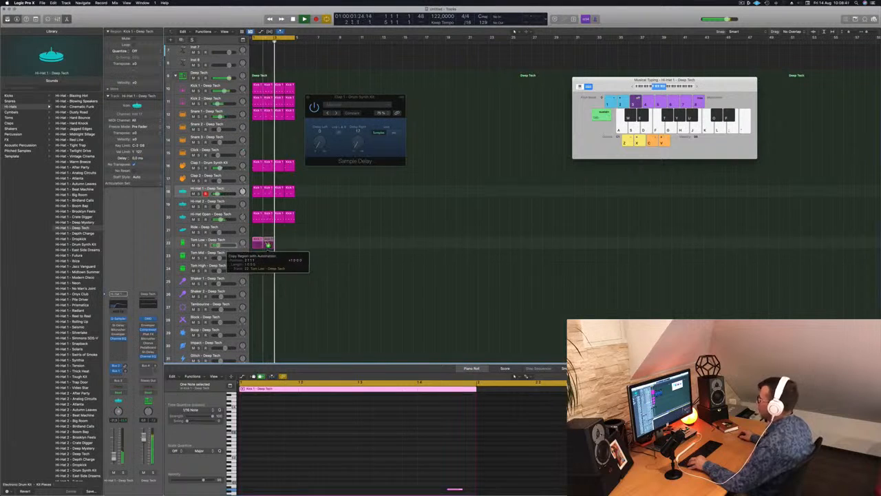
drag(268, 244, 292, 241)
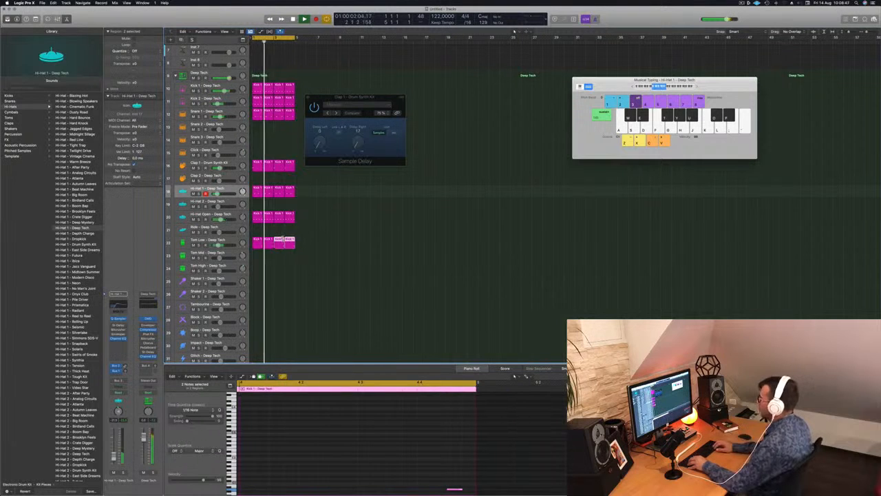
click(323, 239)
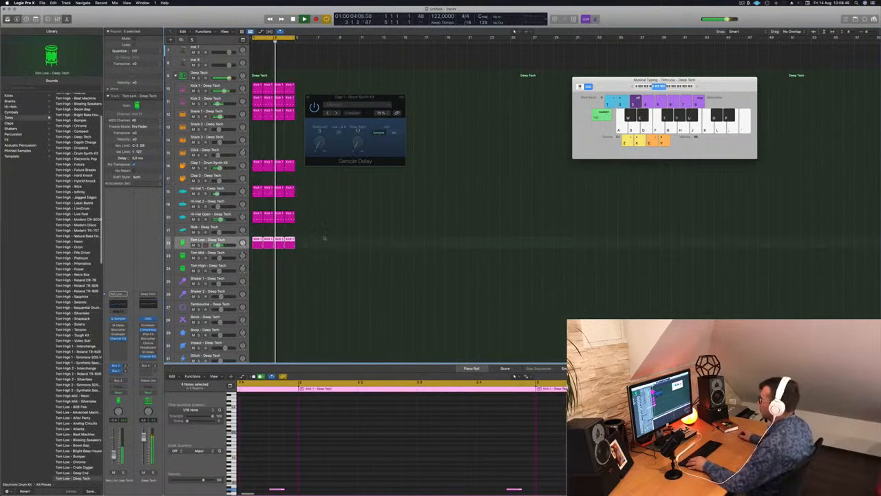
Copy the notes of all four Tom Low regions three sixteenths earlier, keeping the originals
drag(260, 243, 258, 245)
click(379, 460)
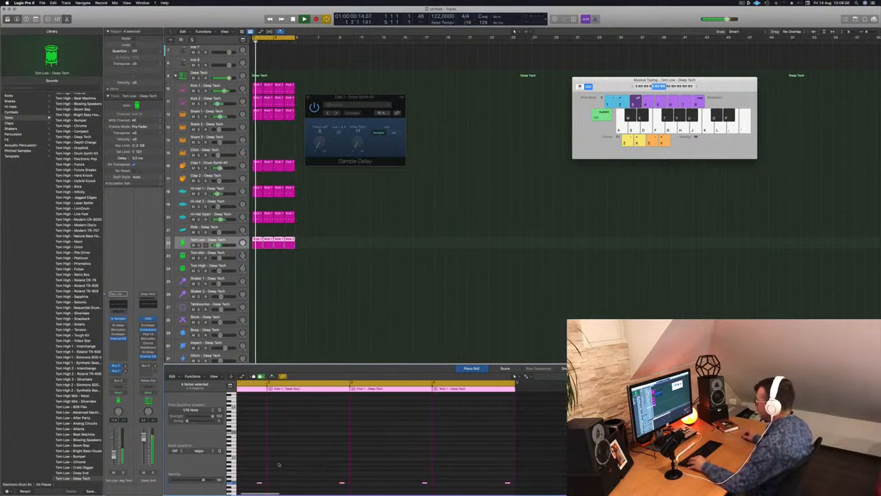
drag(283, 465, 570, 467)
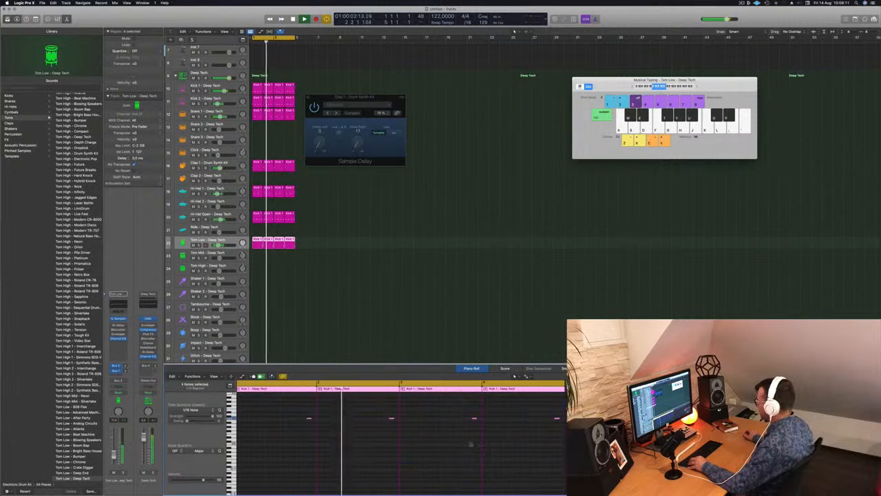
scroll(342, 435, up, 3)
scroll(342, 434, up, 2)
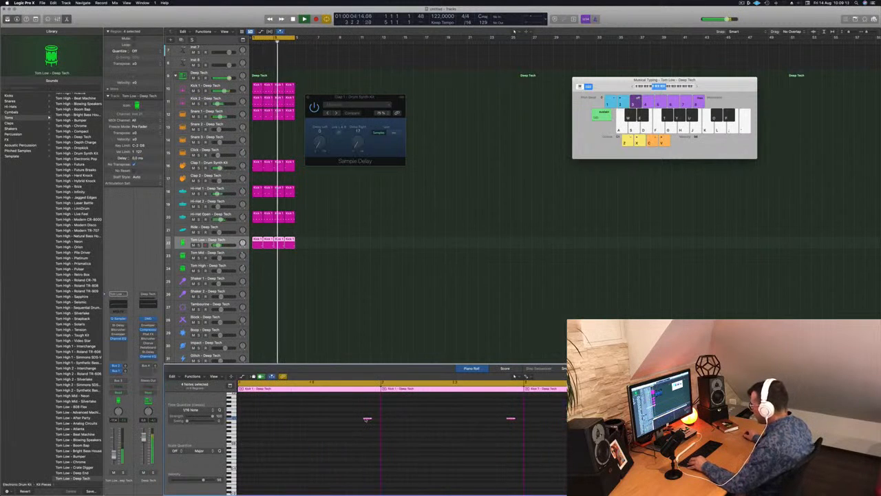
drag(367, 419, 340, 419)
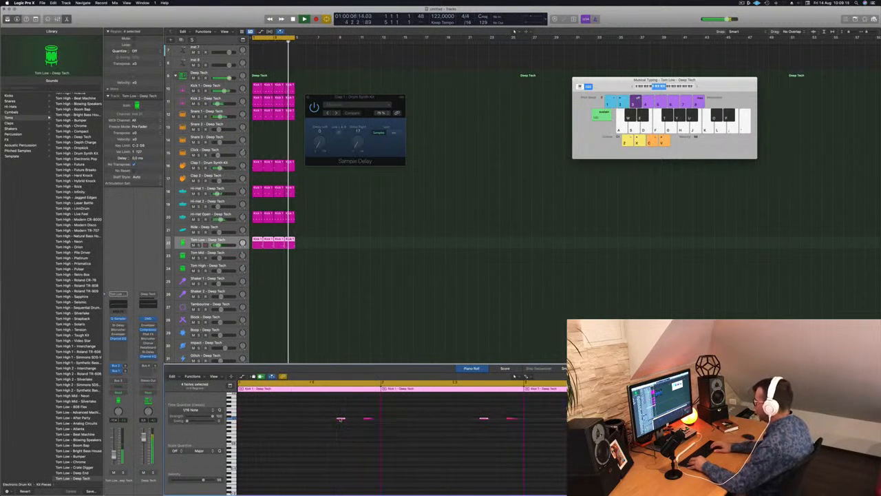
Raise the copied Tom Low notes by seven semitones and deselect the regions
key(alt+Up)
key(alt+Up)
key(alt+Up)
key(alt+Up)
key(alt+Up)
key(alt+Up)
key(alt+Up)
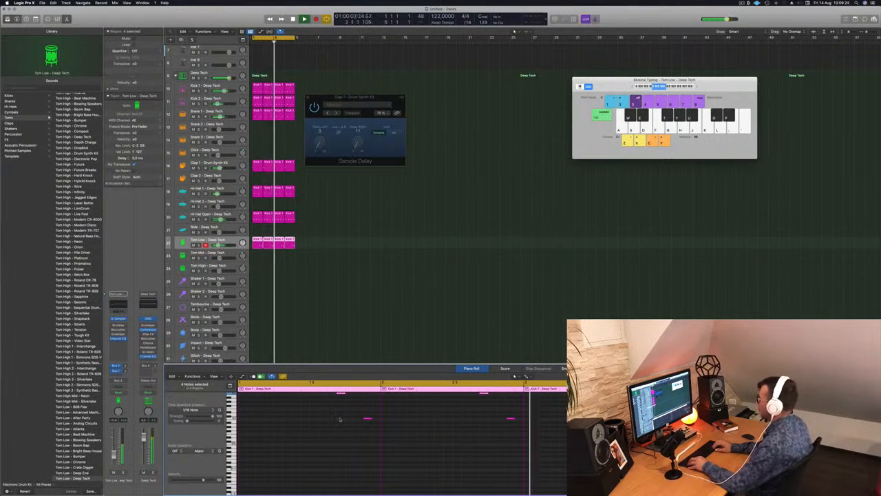
click(312, 277)
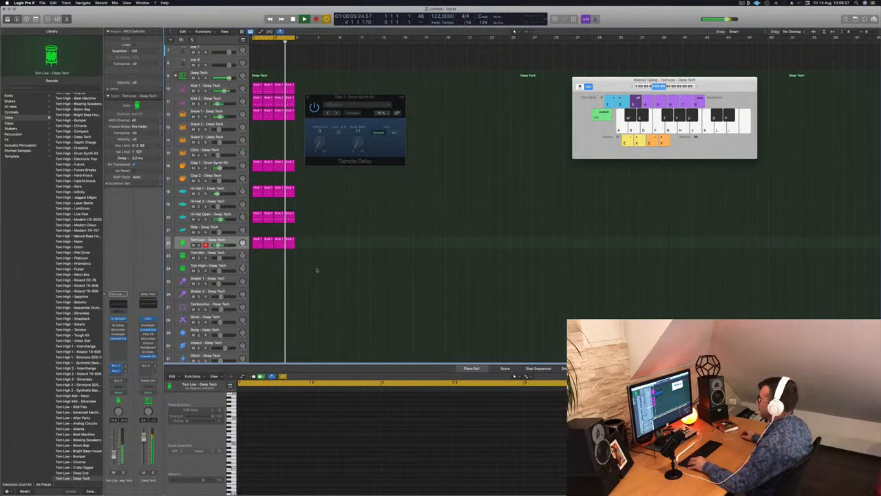
Close the clap's Sample Delay window and select the Inst 1 track
key(super+Up)
key(super+Down)
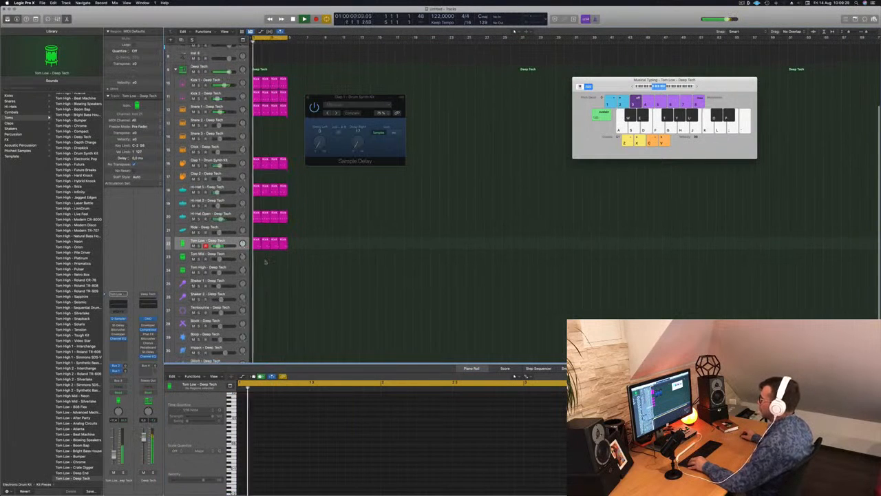
key(super+Right)
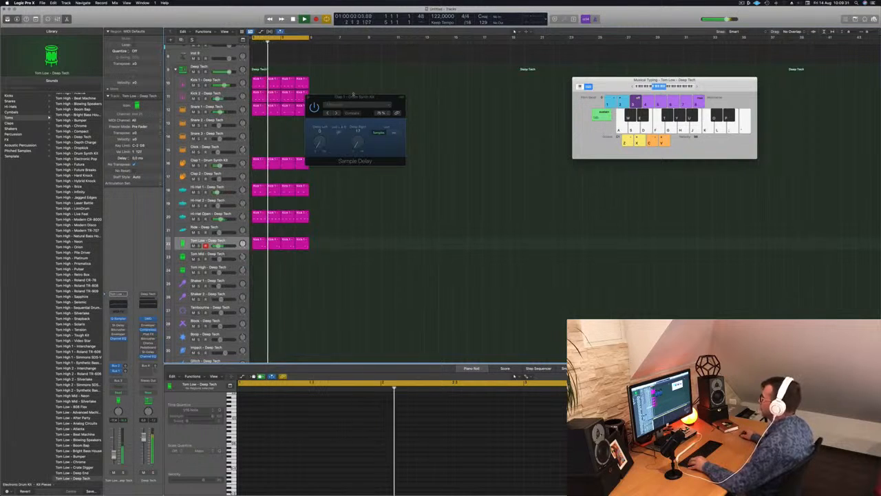
drag(327, 96, 358, 94)
click(339, 95)
scroll(348, 158, up, 5)
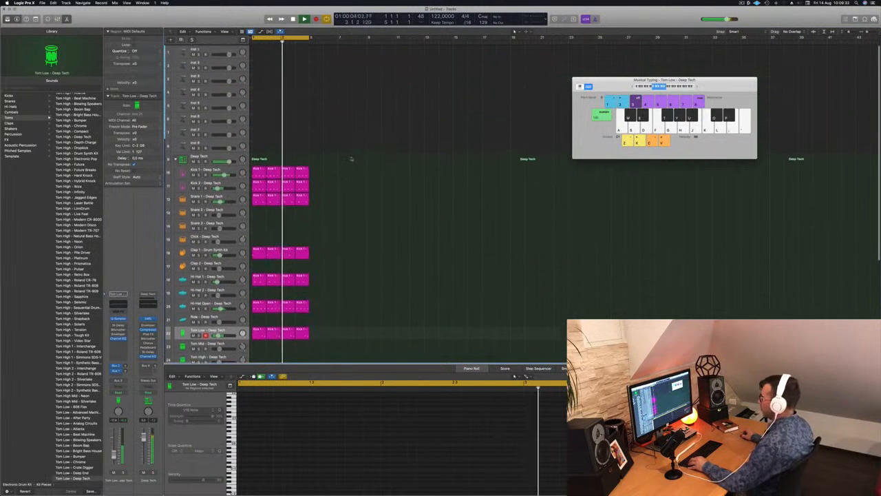
click(214, 51)
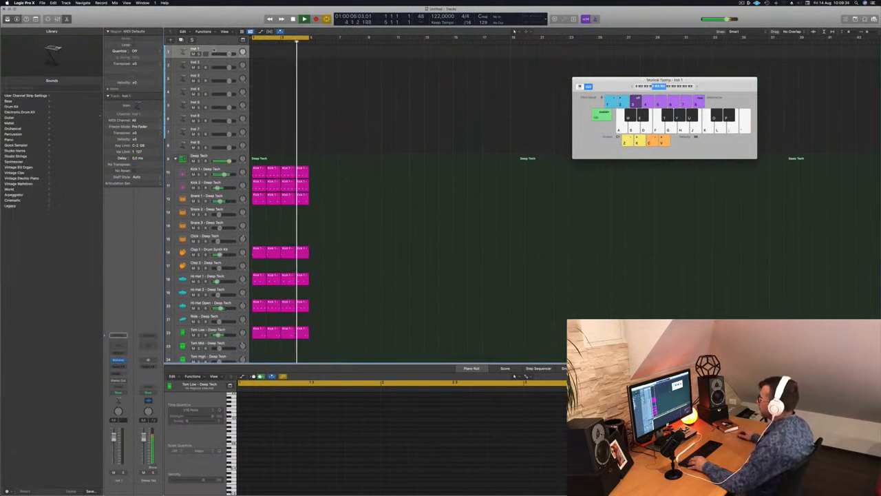
Repeat all four-bar drum regions to fill bars 1 to 16 and extend the cycle range to cover them
scroll(351, 125, up, 2)
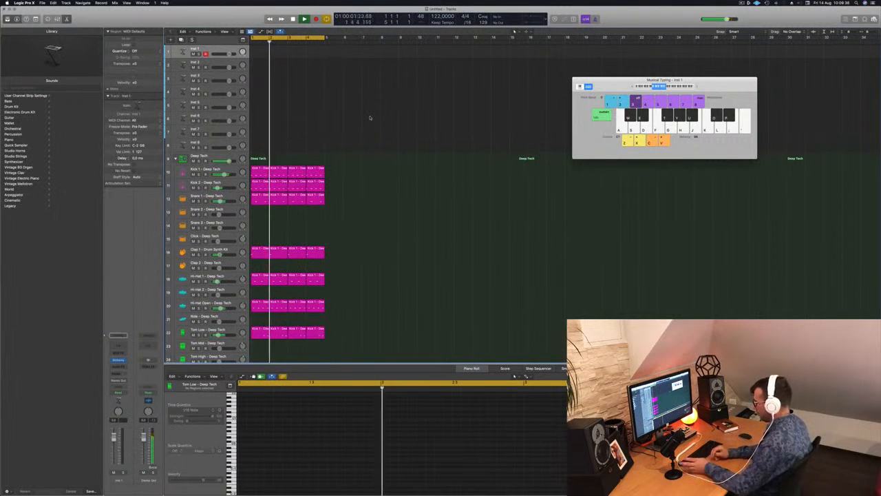
key(super+r)
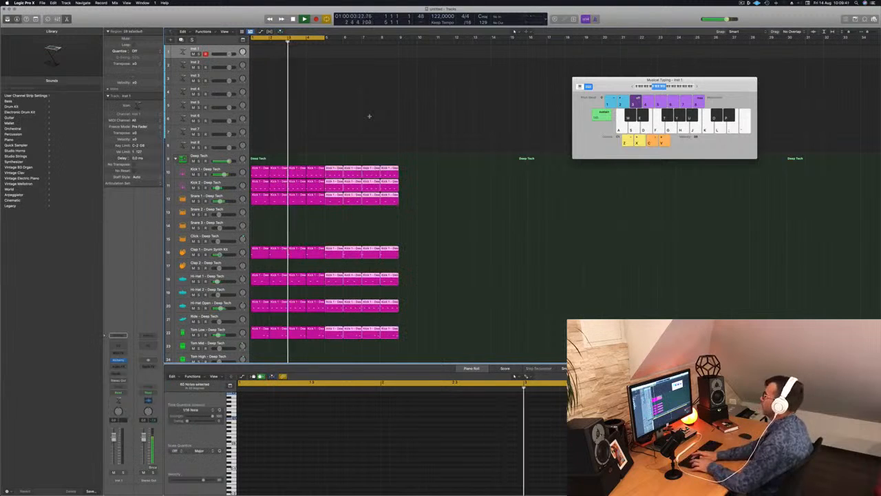
key(super+r)
key(super+r)
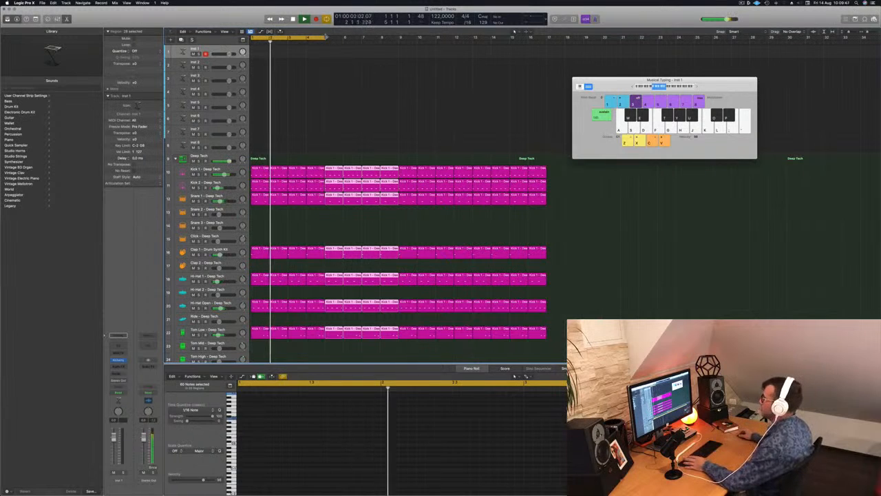
drag(327, 37, 547, 54)
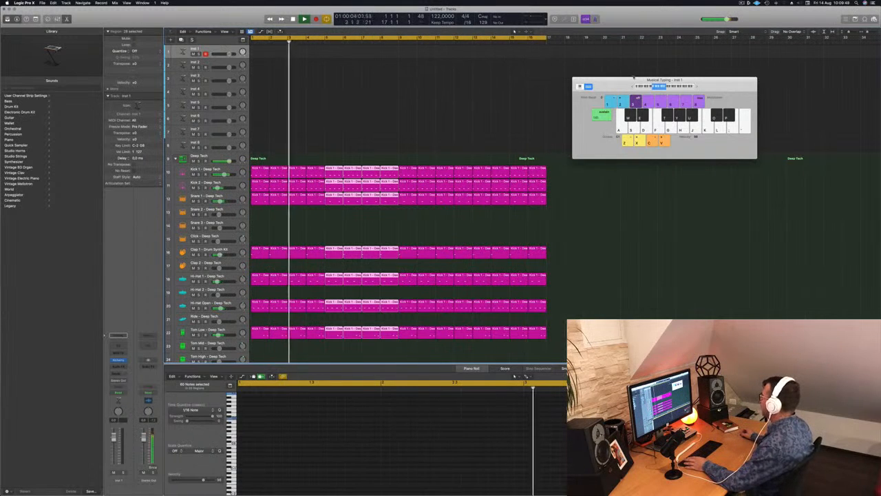
drag(619, 80, 691, 94)
key(space)
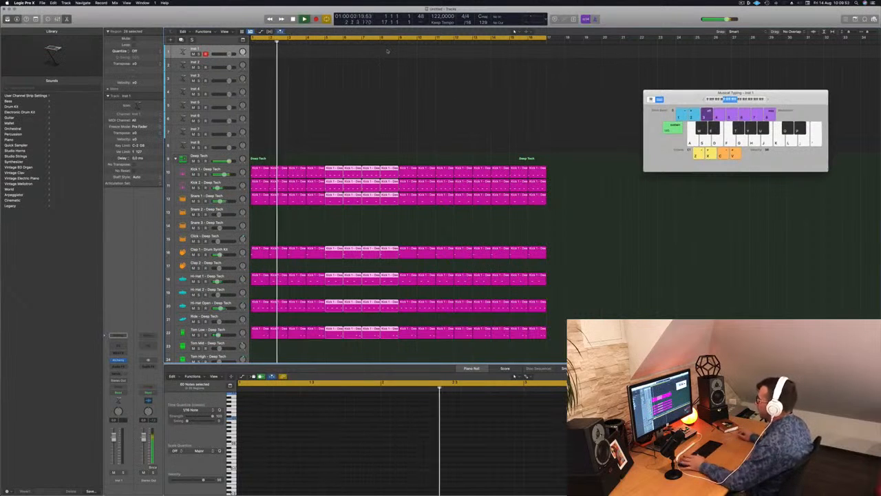
Enable the filter in the Tom Low track's Quick Sampler, lower its cutoff, add some drive and close the sampler window
scroll(387, 51, down, 2)
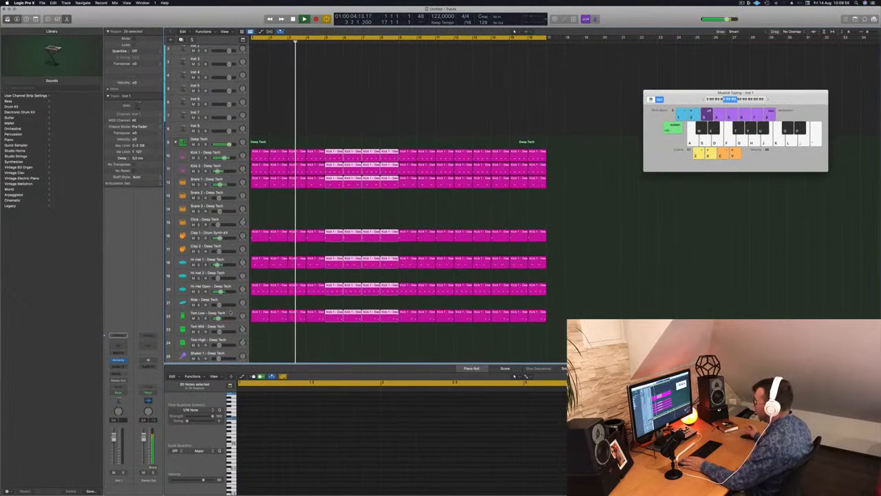
click(224, 315)
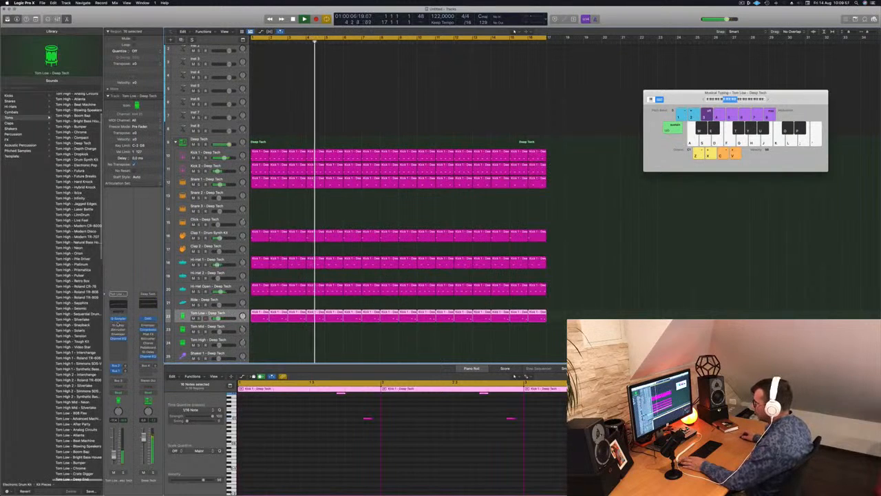
click(118, 319)
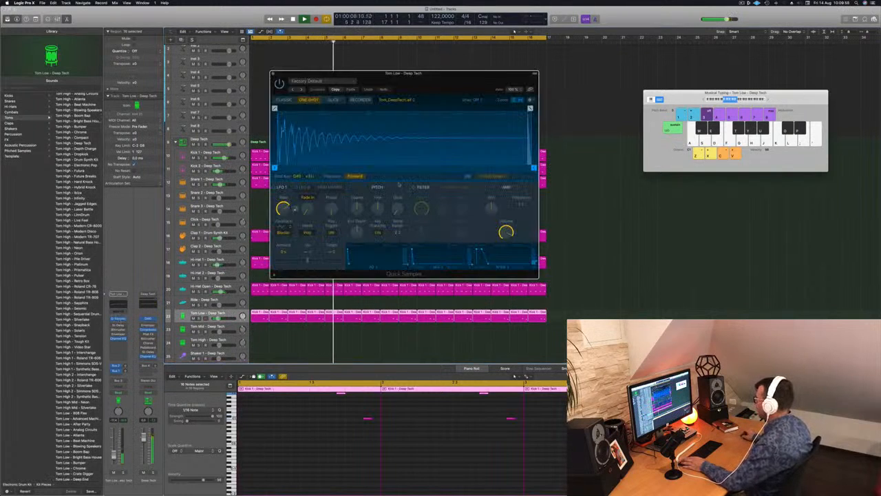
click(413, 187)
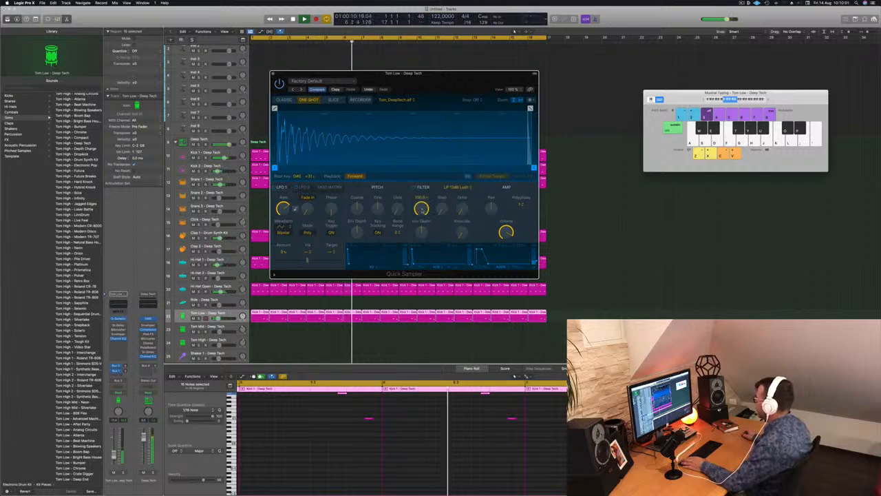
drag(422, 210, 423, 226)
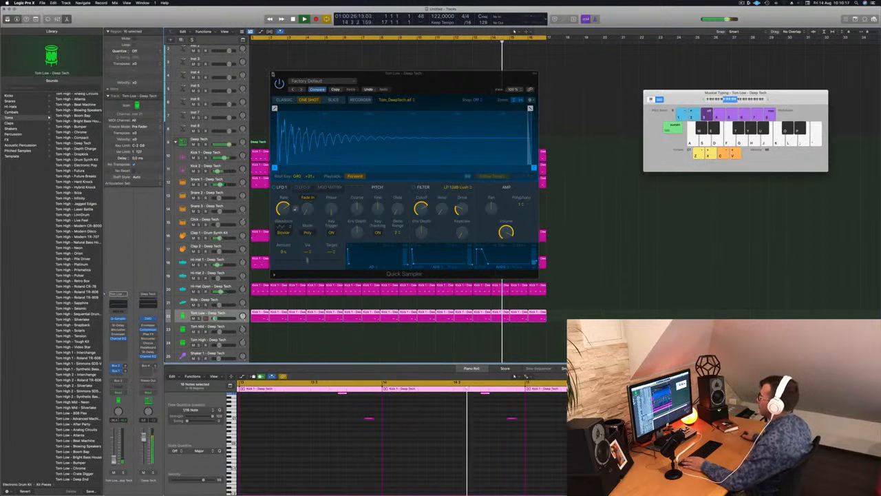
click(272, 74)
scroll(283, 133, up, 2)
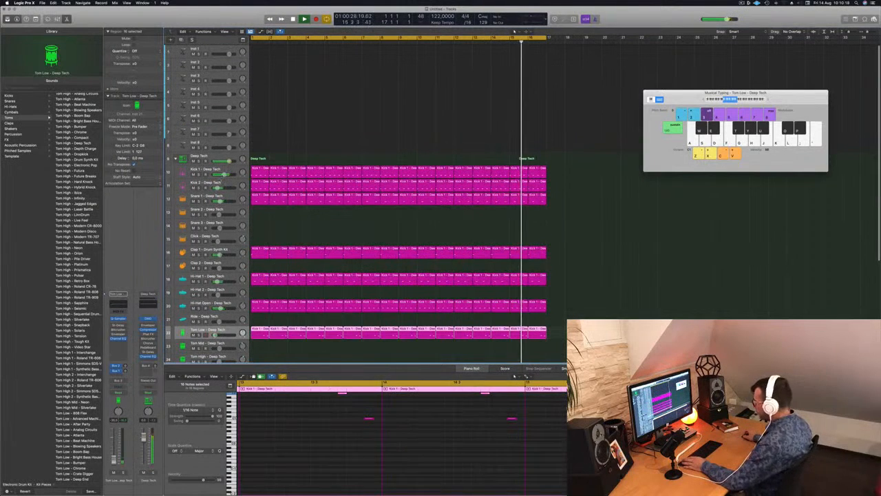
scroll(297, 86, up, 1)
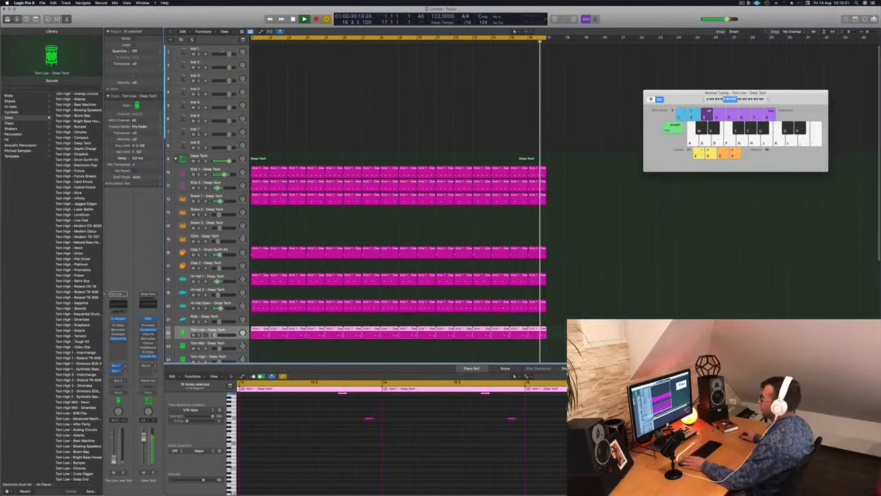
Zoom out the arrangement so the tracks are shorter and select the Hi-Hat Open track
click(221, 52)
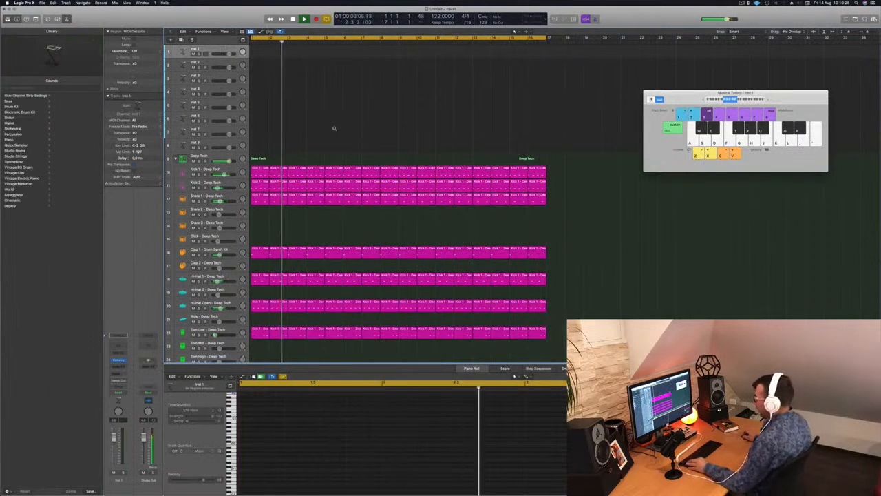
scroll(335, 128, left, 1)
scroll(333, 129, down, 2)
scroll(333, 129, down, 1)
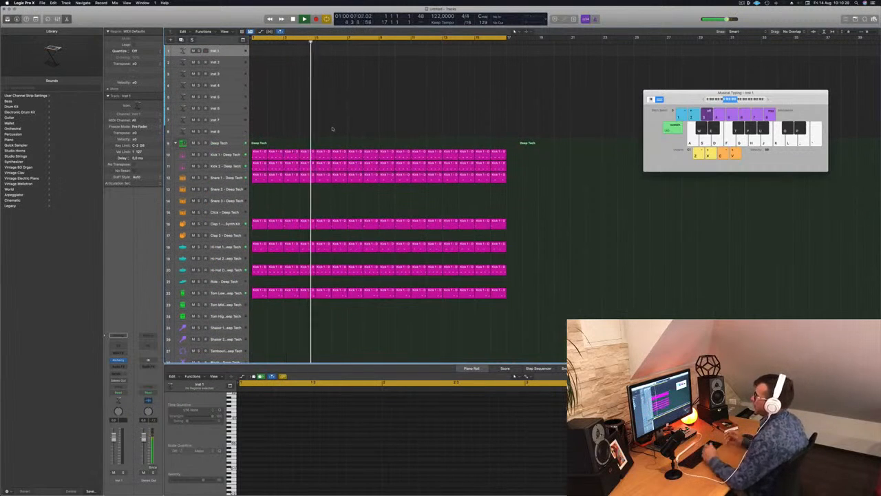
click(221, 270)
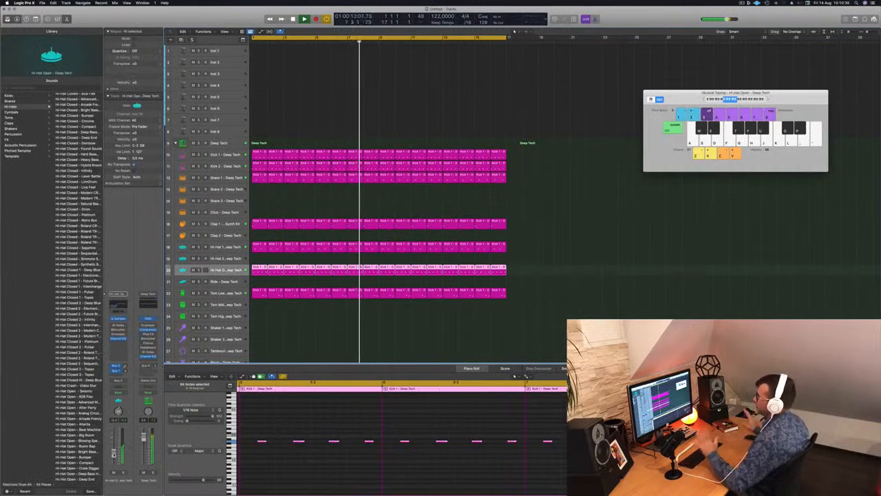
Enlarge the Inst 1 track's height and open its Alchemy synth, placing the window over the middle of the arrangement
click(235, 54)
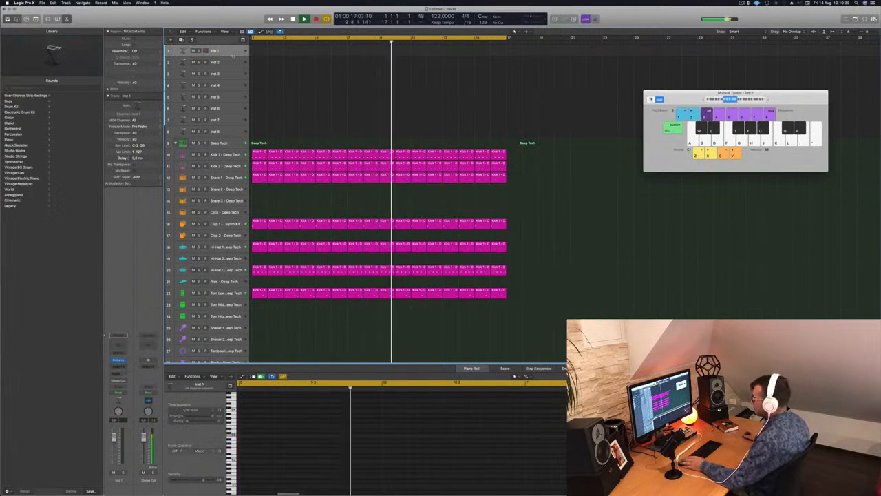
drag(236, 56, 236, 69)
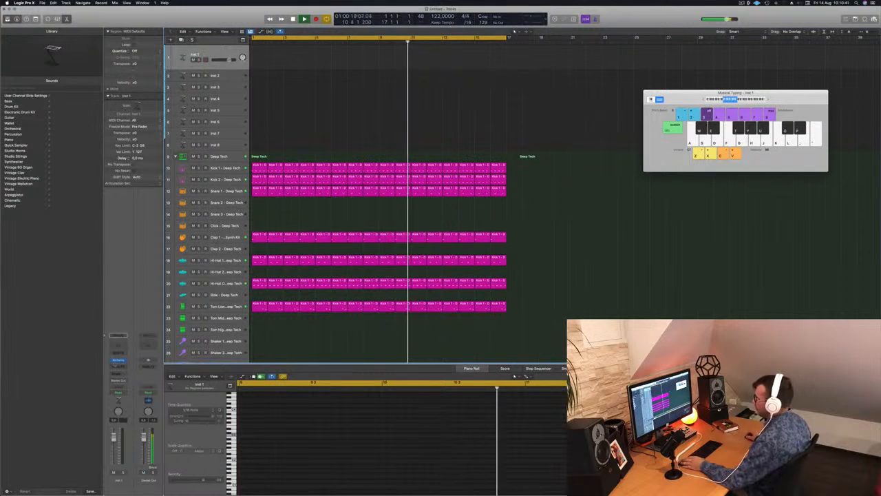
click(118, 359)
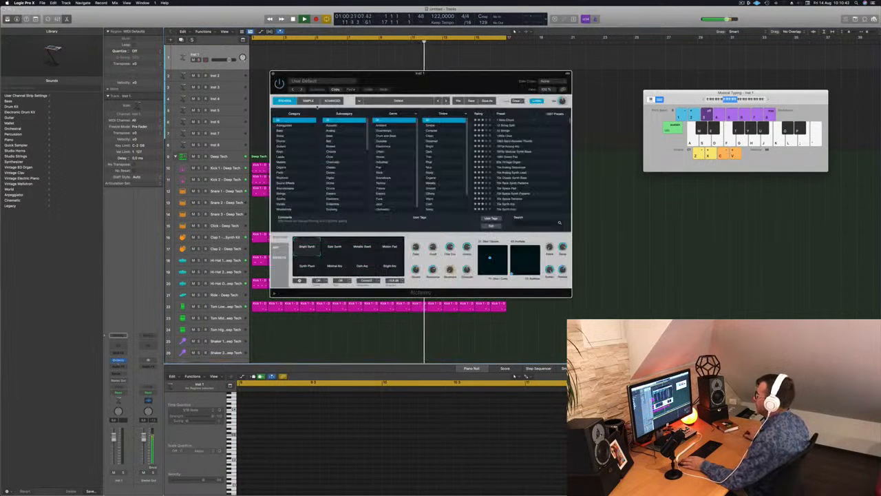
drag(424, 78, 594, 128)
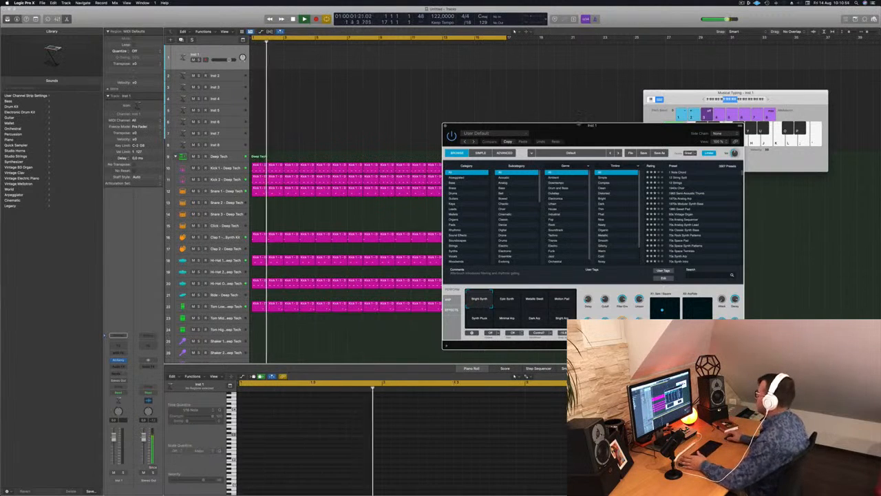
drag(597, 128, 491, 112)
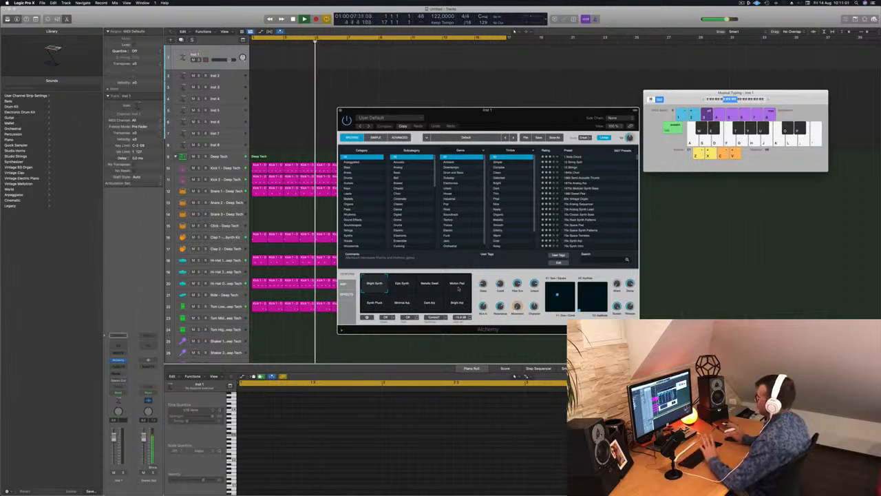
drag(518, 110, 520, 118)
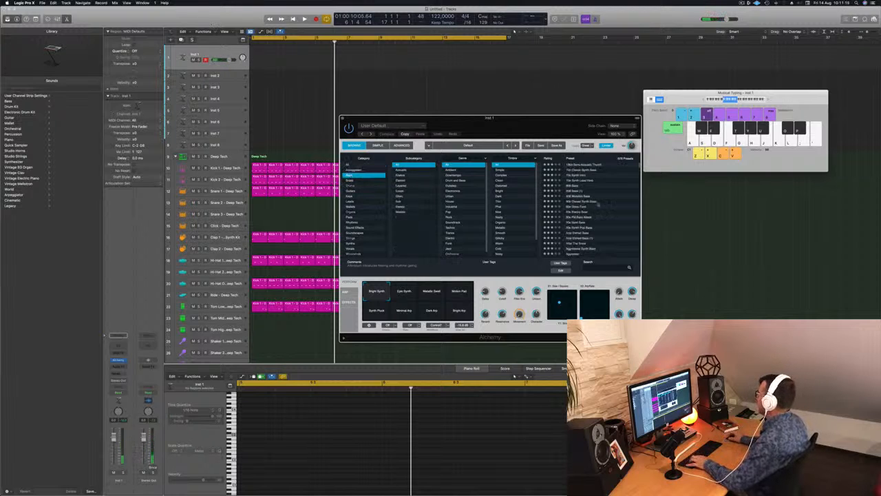
Filter Alchemy's presets to the Bass category, load Agile Synth Bass and play test notes over the running drum loop
scroll(588, 212, down, 2)
click(576, 192)
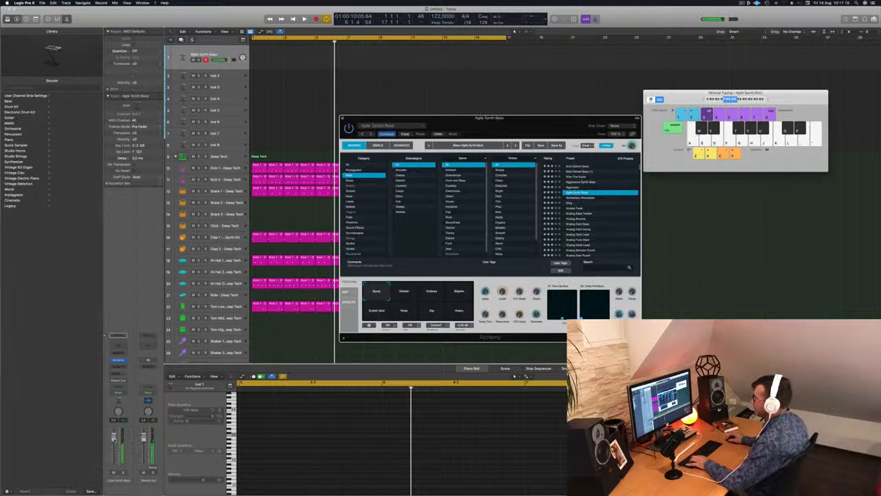
key(space)
key(a)
key(s)
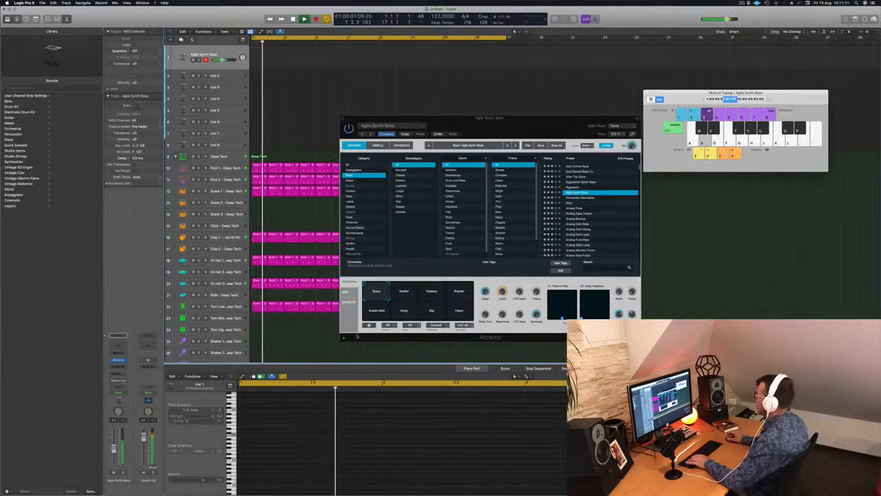
key(d)
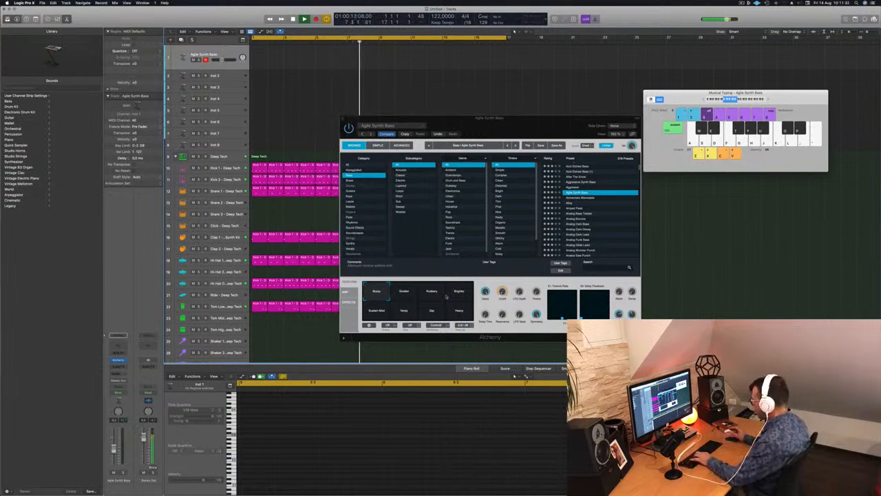
Audition the Alloy bass preset in Alchemy, including its filter sweep variation, with the synth window moved beside the drum regions
drag(552, 122, 463, 104)
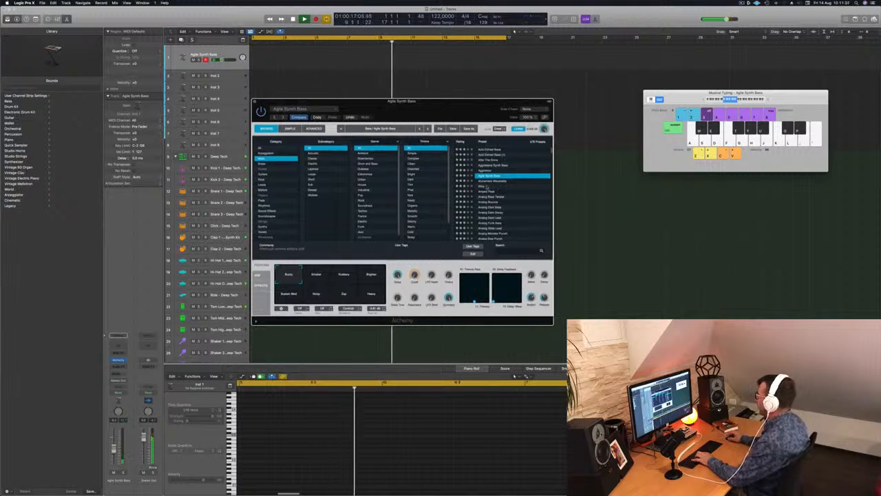
click(481, 185)
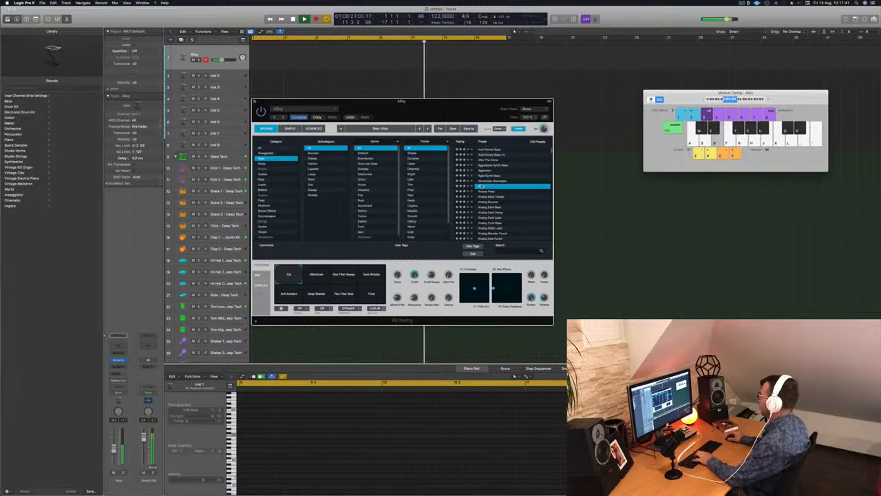
drag(420, 102, 572, 124)
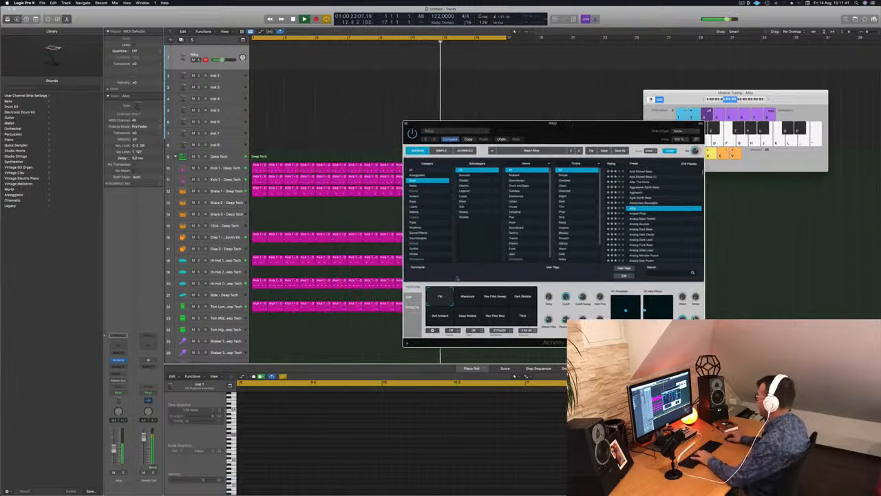
click(496, 298)
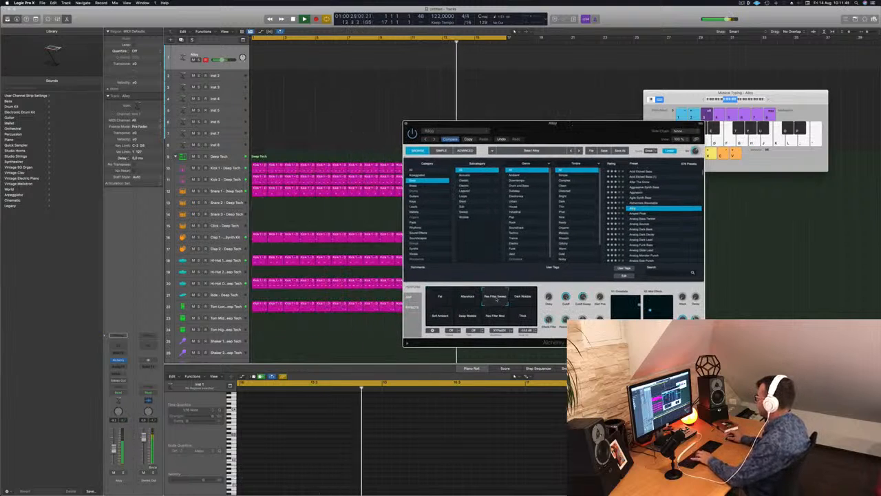
Audition the Amped Peak, Analog Bounce and Analog Slow Sweep bass presets, returning to Analog Bounce
click(632, 213)
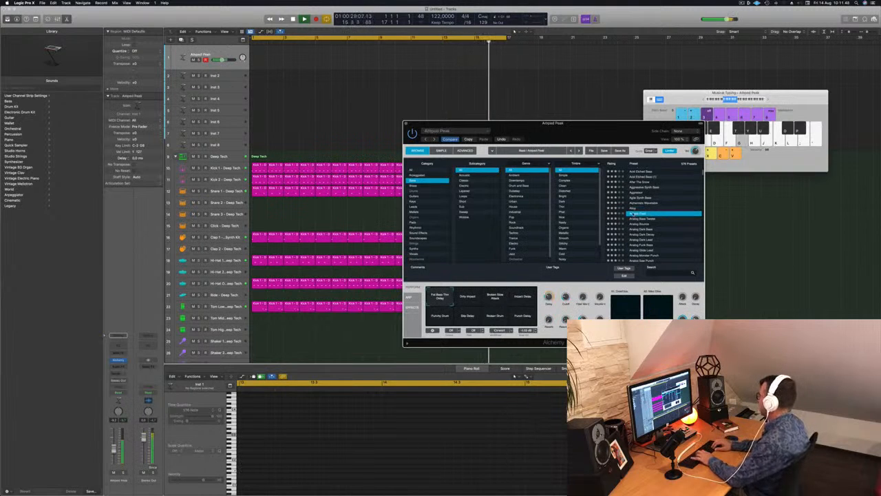
click(632, 218)
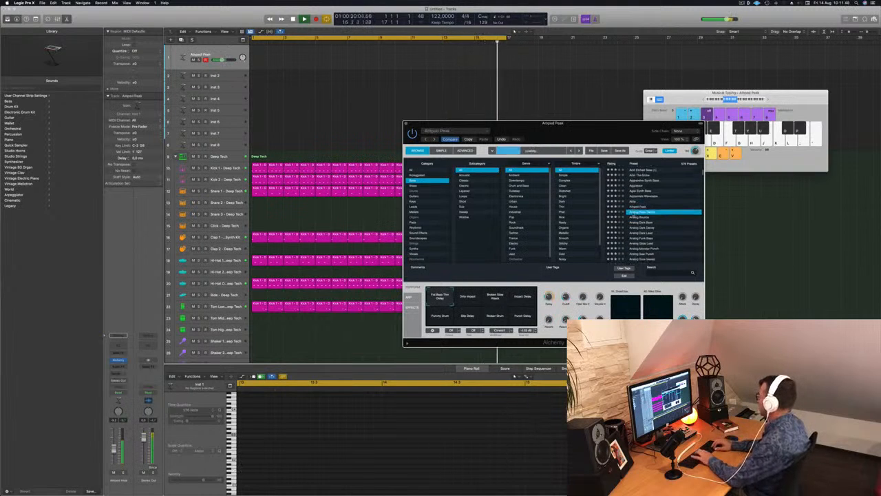
click(632, 218)
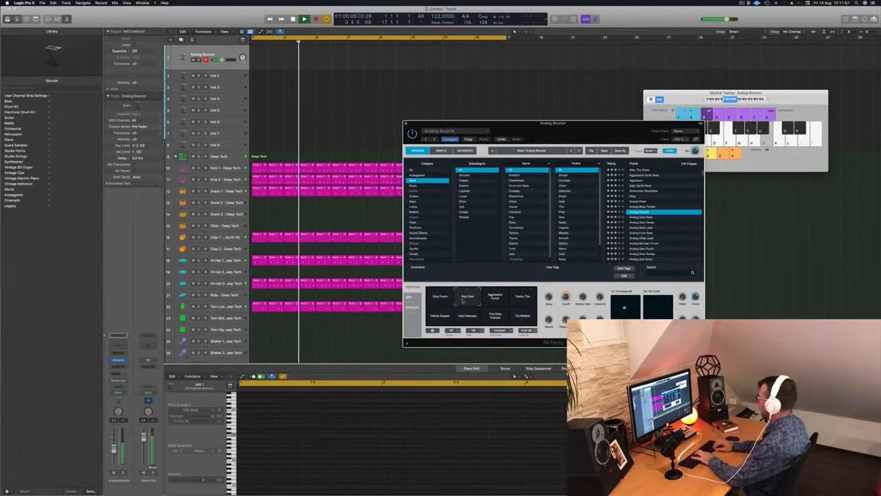
key(Down)
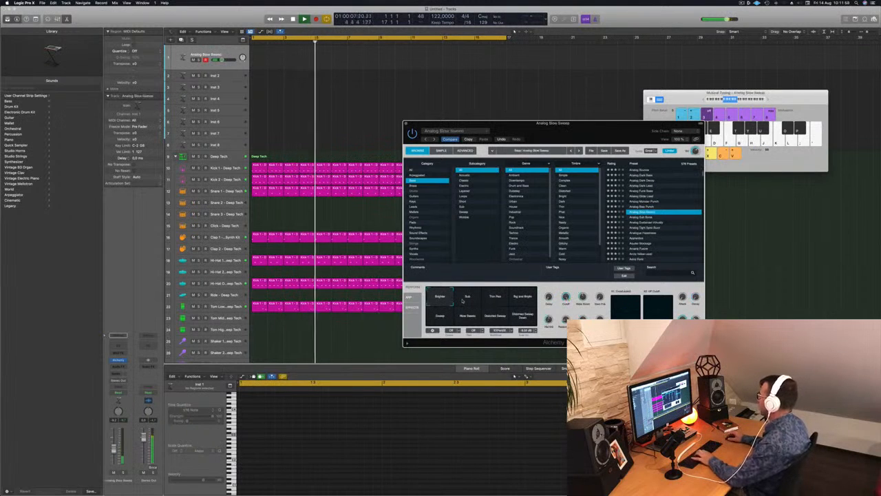
key(Up)
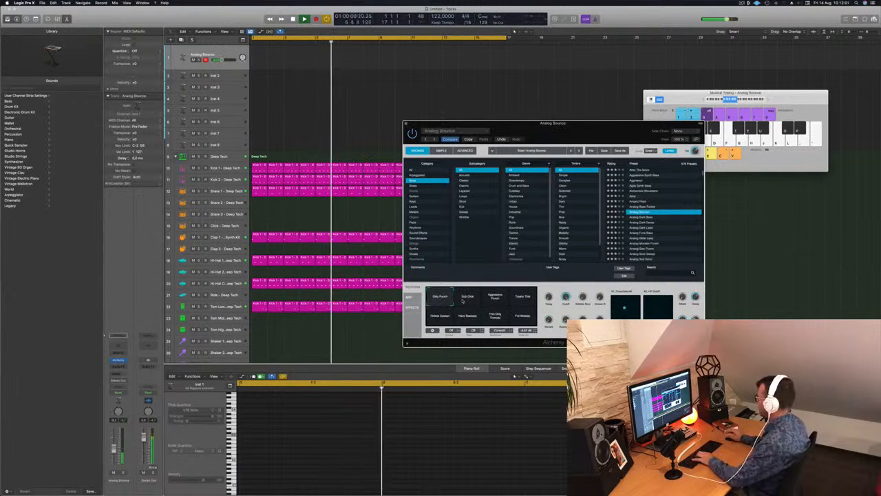
Compare Analog Bounce's performance variations, from Aggressive Punch through Hollow Sustain and Hard Staccato to Fat Wobble
click(495, 297)
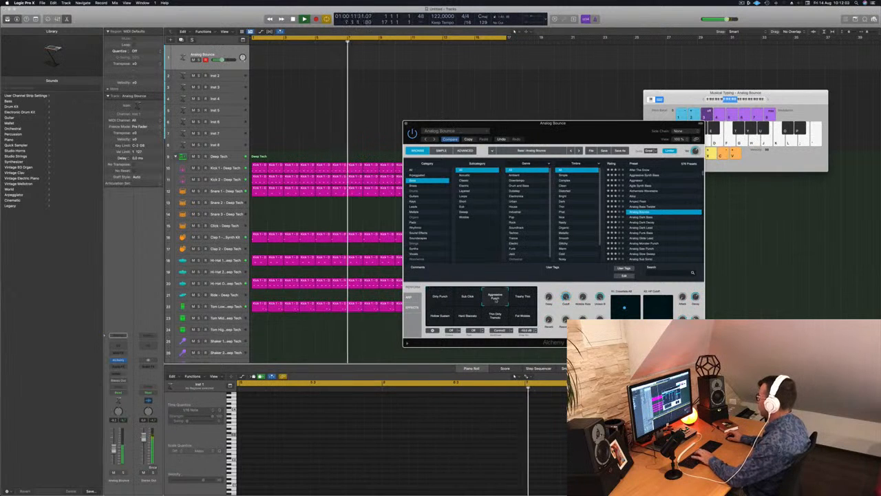
click(517, 297)
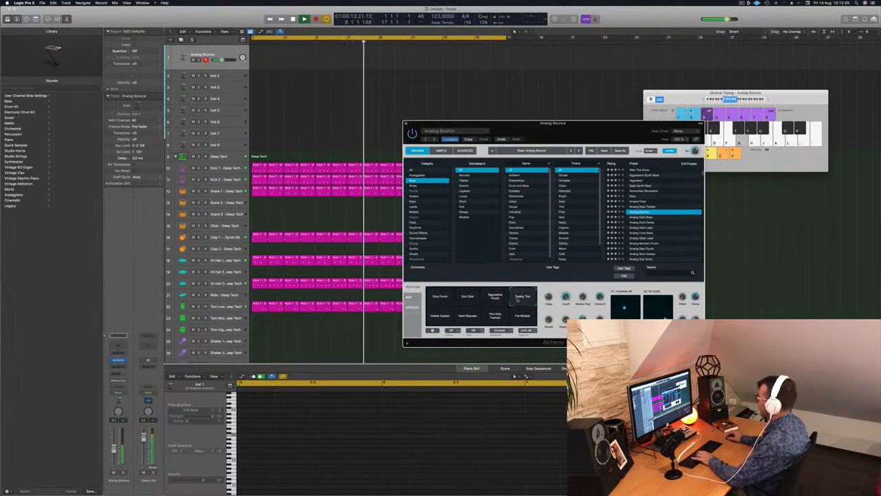
click(440, 315)
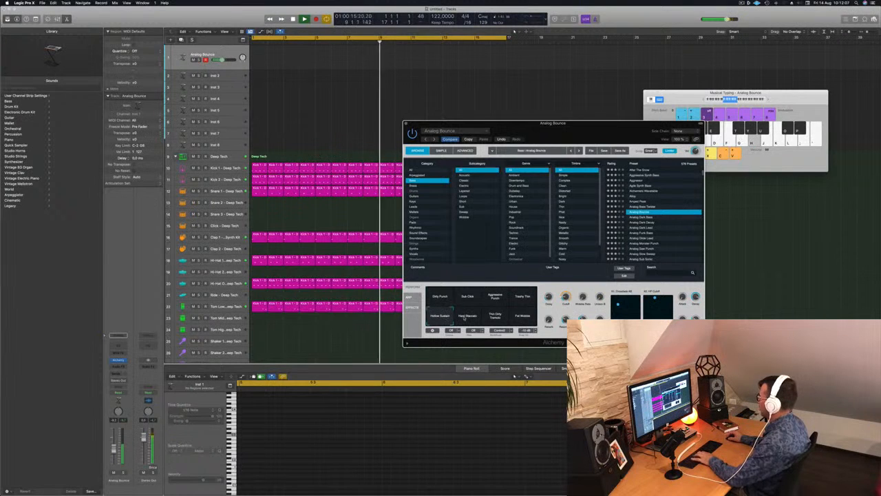
click(465, 317)
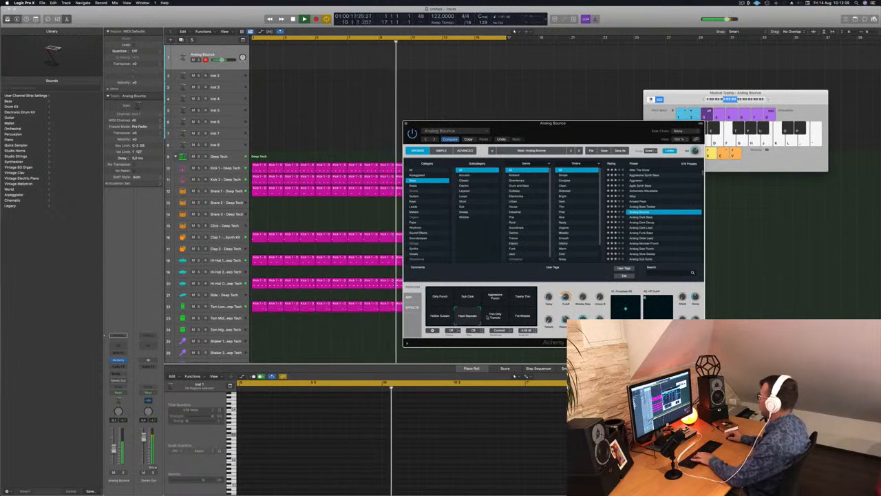
click(492, 316)
click(523, 315)
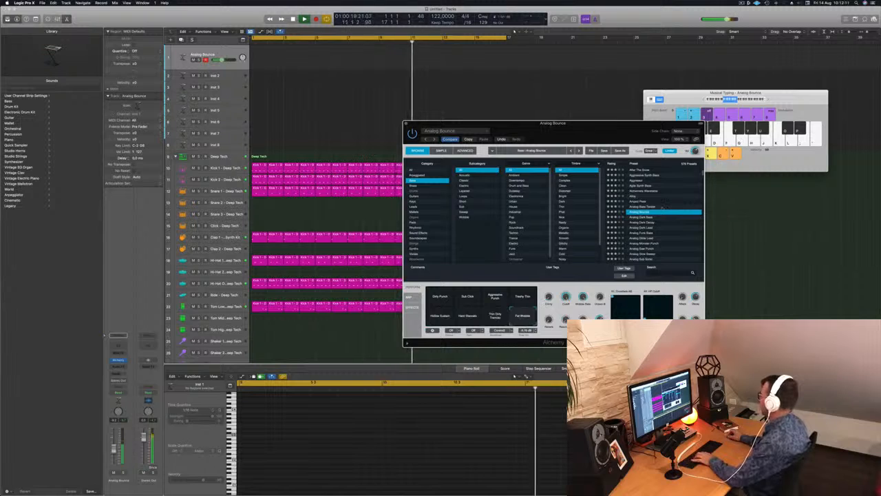
Load the Analog Dark Bass preset, shift the Musical Typing keyboard to a lower octave and play a test note
scroll(657, 201, down, 2)
click(639, 195)
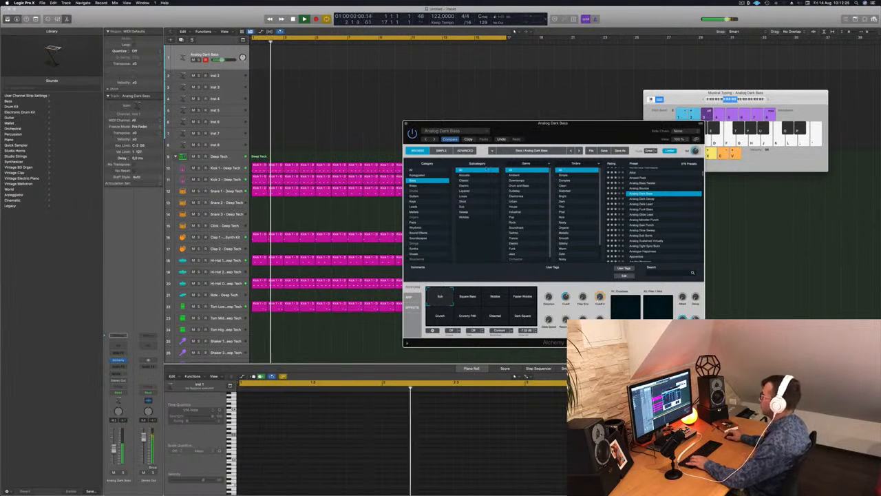
click(704, 100)
key(a)
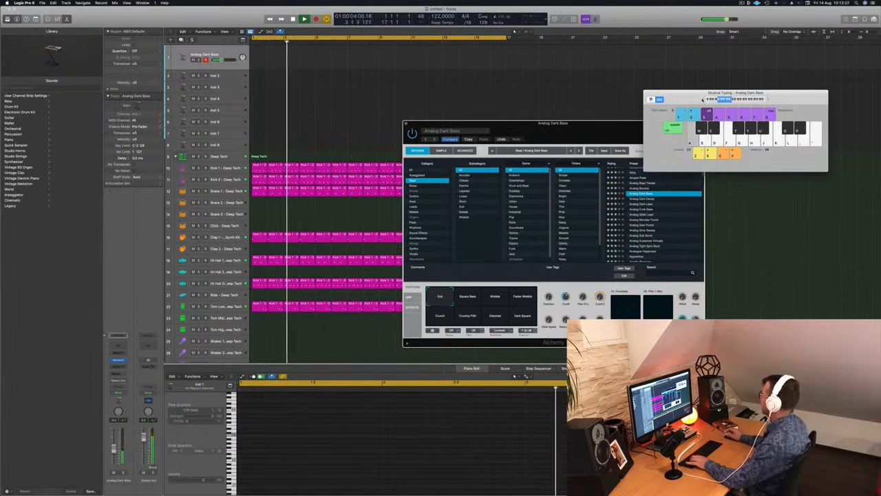
Try out bass note ideas on the Musical Typing keyboard over the looping drums with the Analog Dark Bass sound
key(h)
key(j)
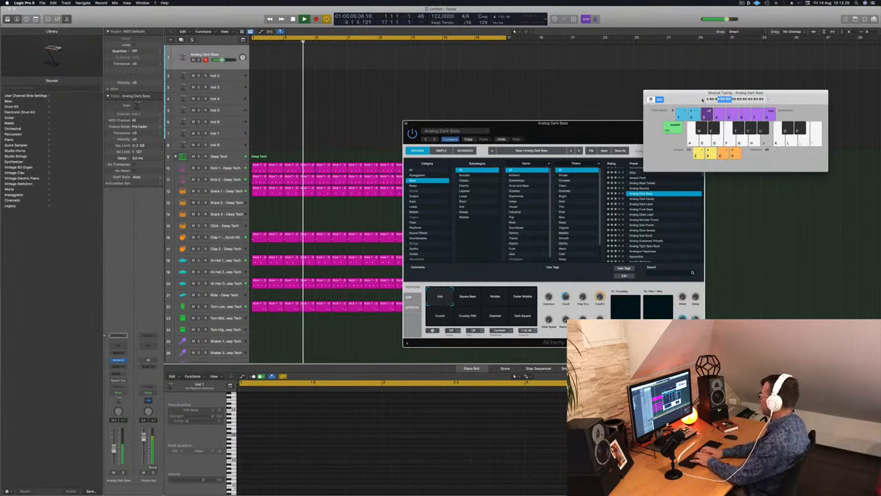
key(k)
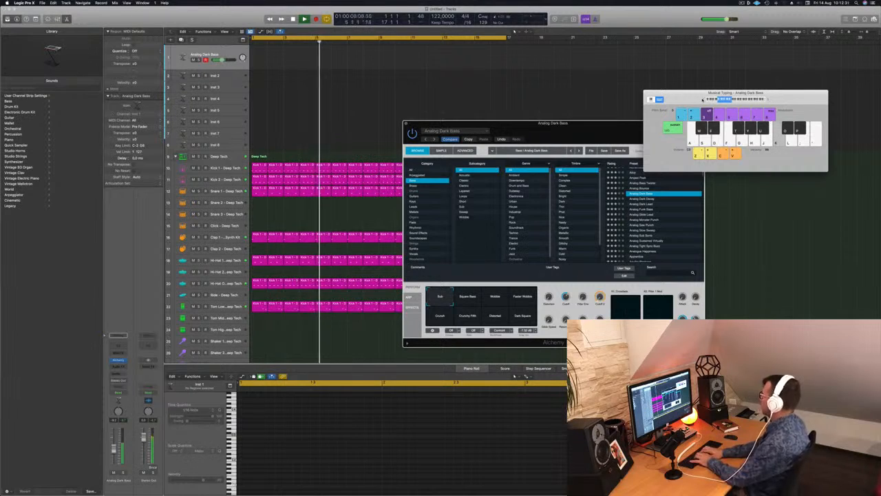
key(l)
key(semicolon)
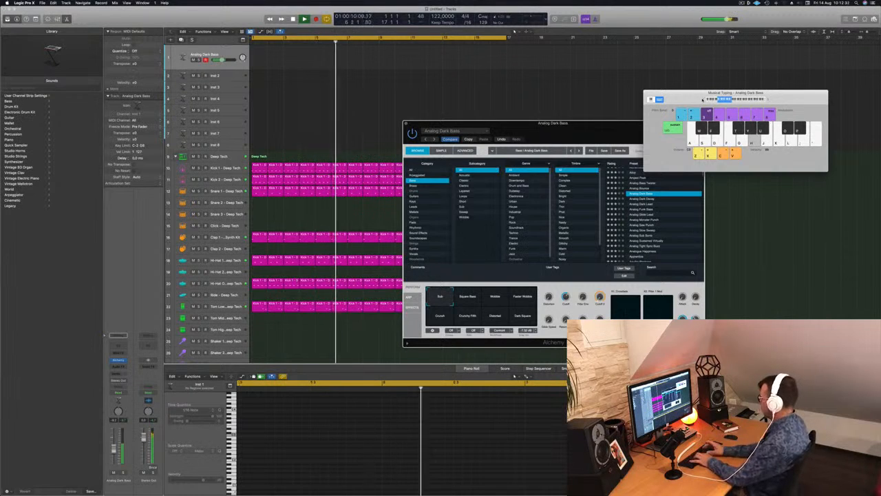
key(apostrophe)
key(l)
key(j)
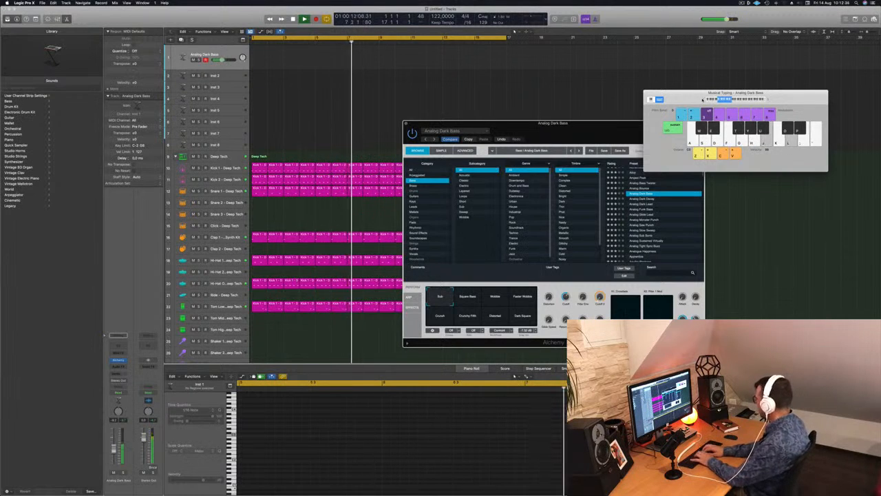
key(j)
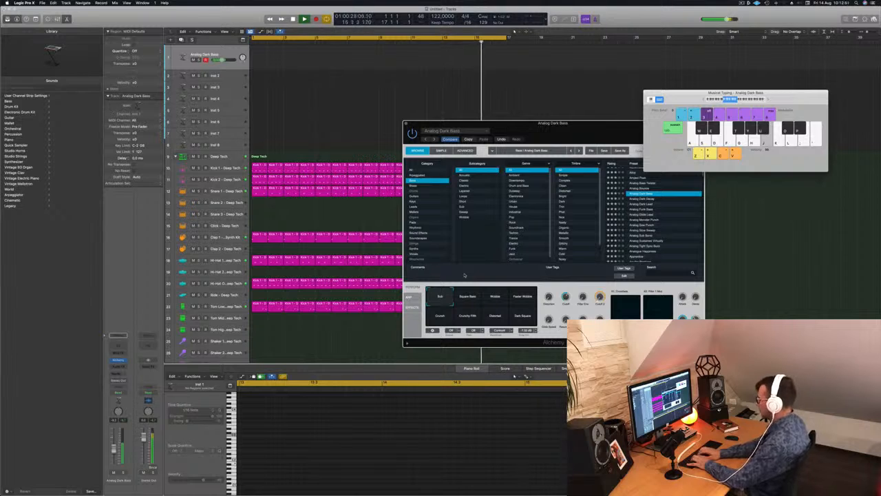
Record a bass line of sustained notes on the Analog Dark Bass track over the looping drums, ending the take before bar 13
key(r)
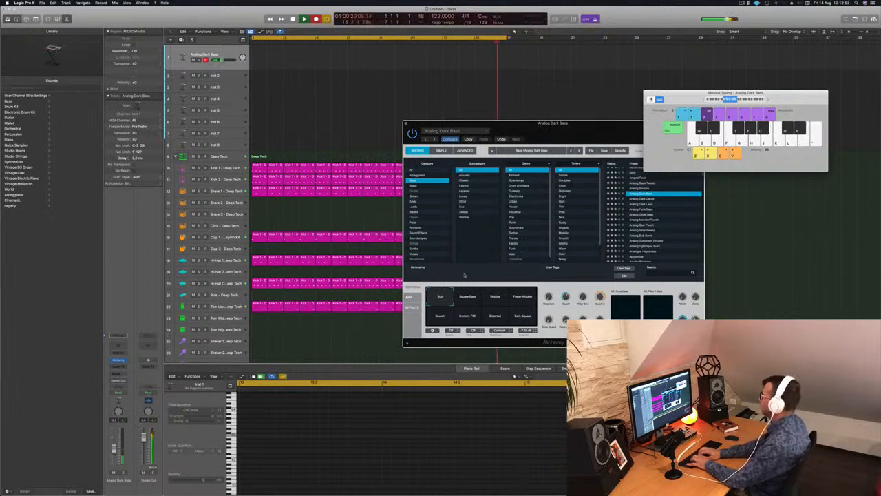
key(s)
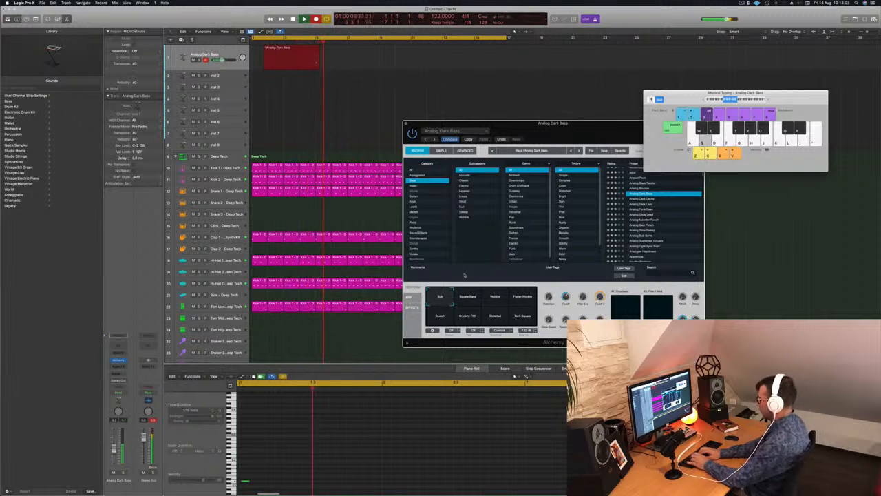
key(d)
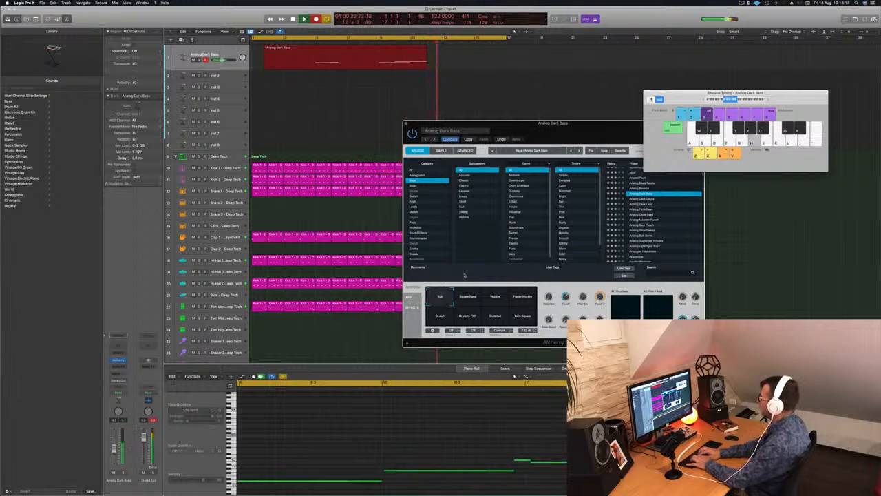
key(space)
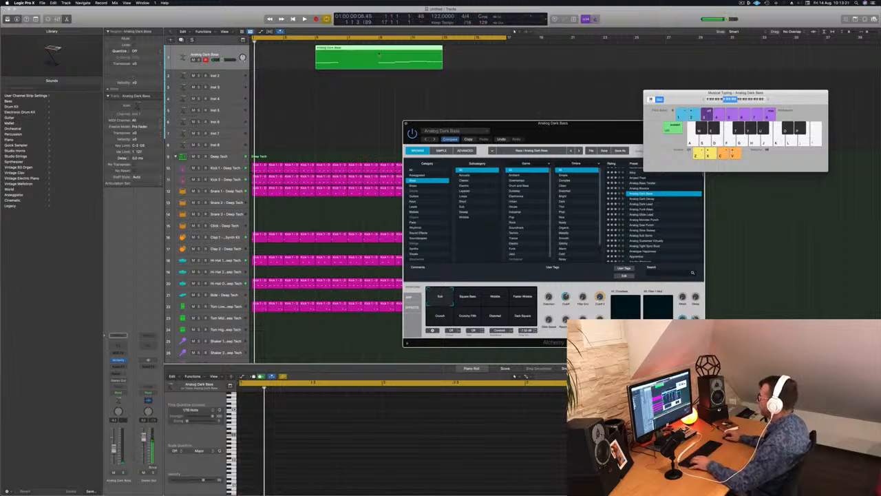
click(346, 48)
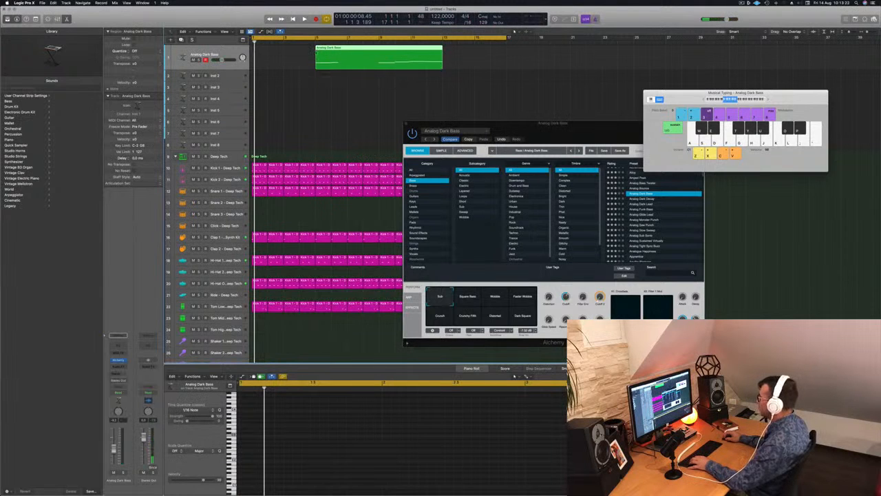
drag(316, 67, 375, 67)
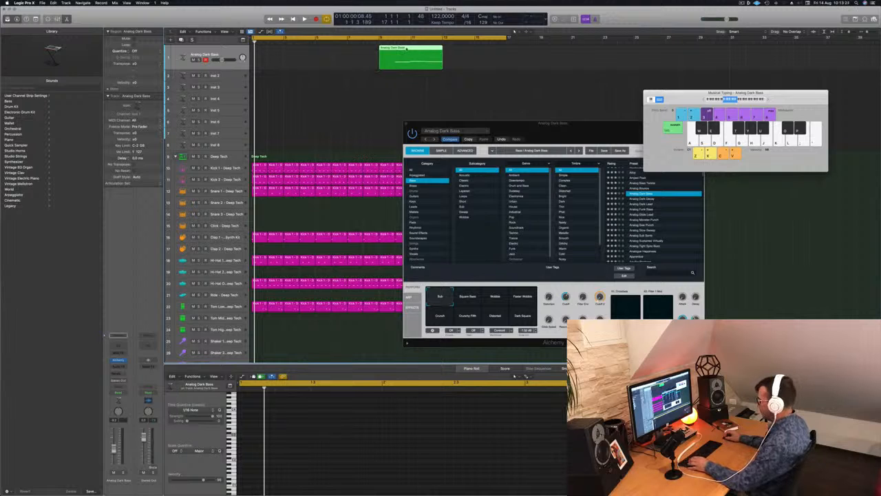
key(super+z)
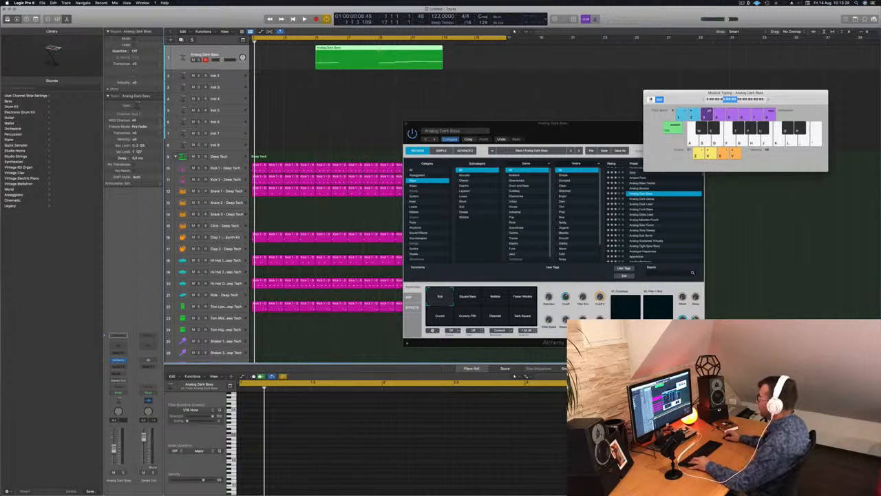
Split the recorded bass region at bar 9, dividing crossing notes, and keep only its second half, moved to bar 1
super+double_click(379, 49)
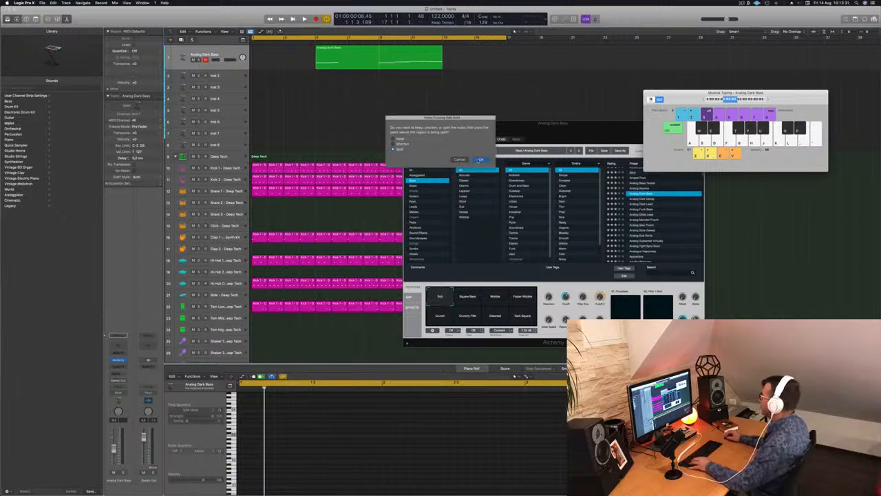
click(480, 159)
drag(354, 55, 284, 55)
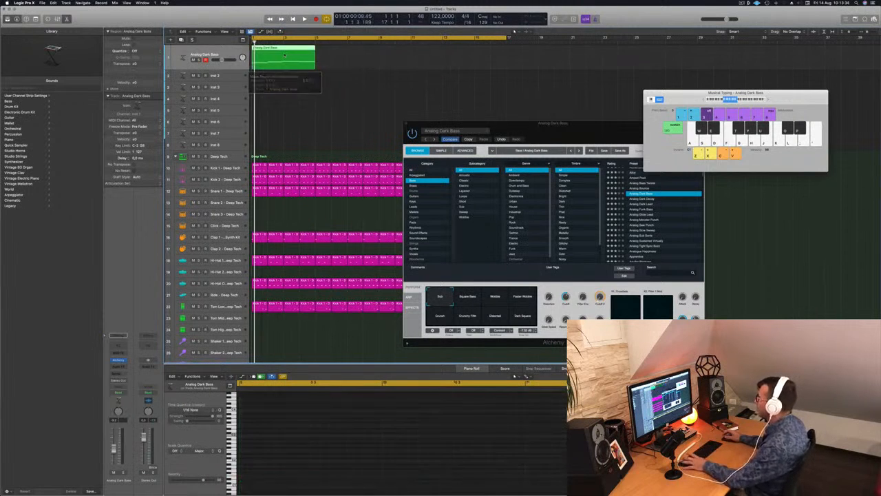
Play back the four-bar bass region and duplicate it until it fills the 16-bar loop
key(space)
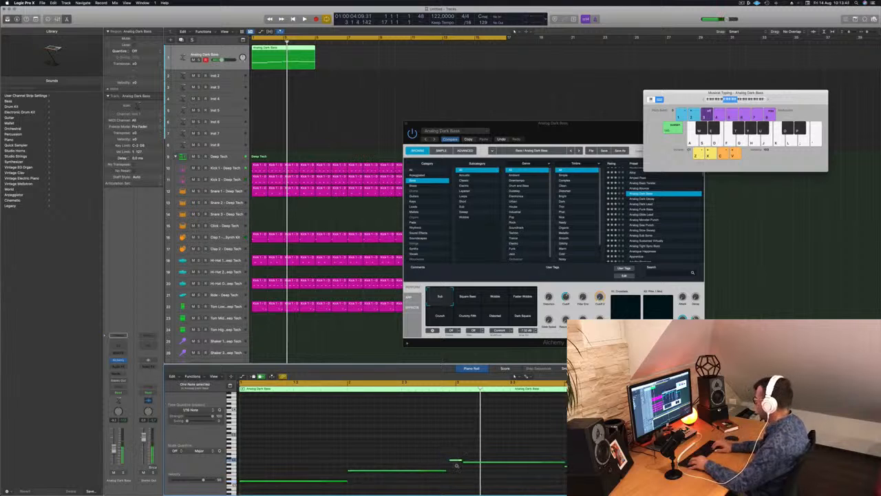
key(space)
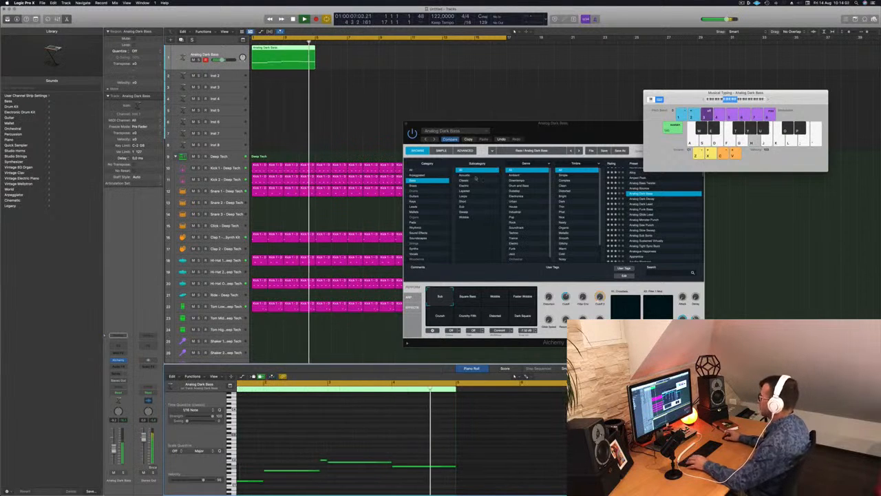
drag(280, 57, 343, 56)
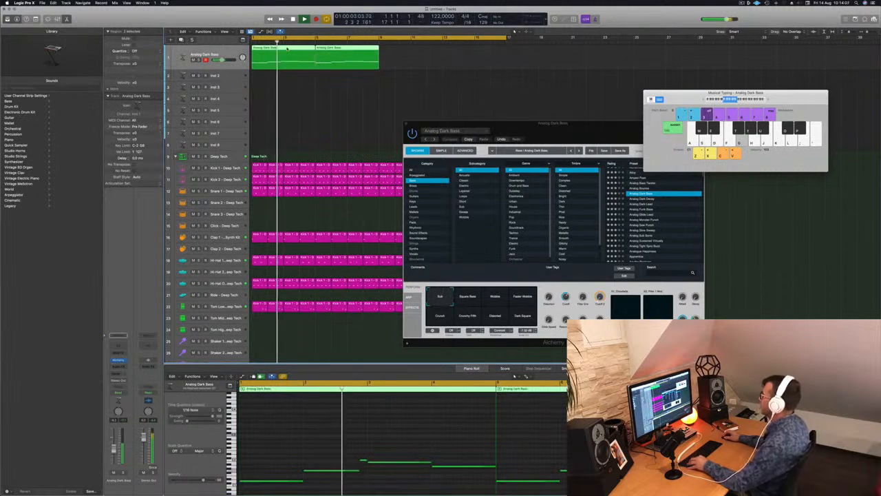
drag(288, 48, 416, 54)
Move the Alchemy window aside and compare Analog Dark Bass's variations against the loop, from Square Bass through the wobbles and Crunch to Dark Square
drag(565, 134, 493, 120)
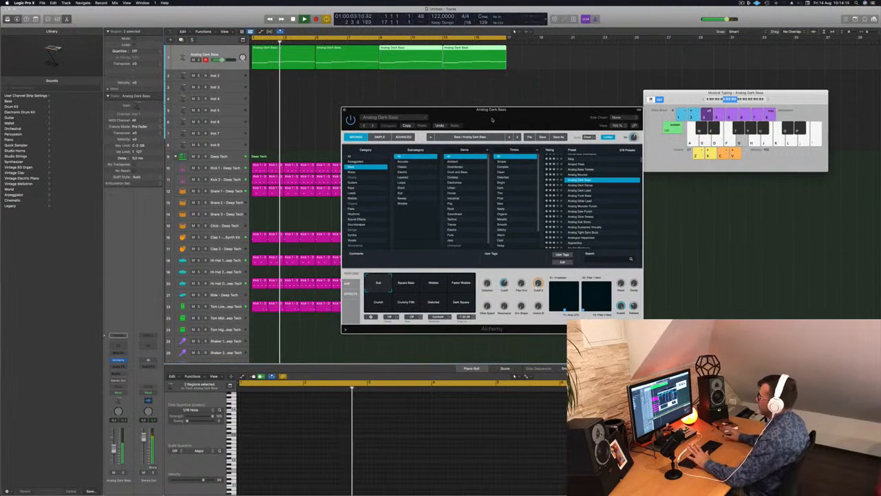
drag(446, 114, 468, 116)
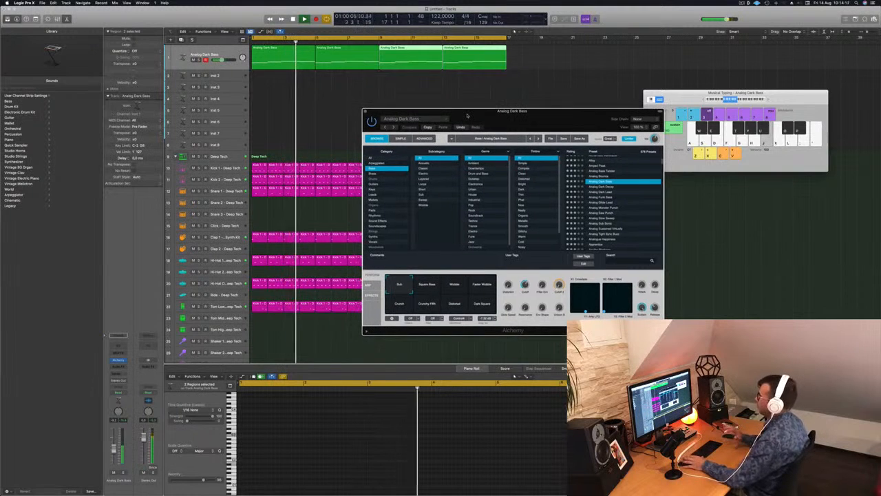
key(Return)
click(437, 285)
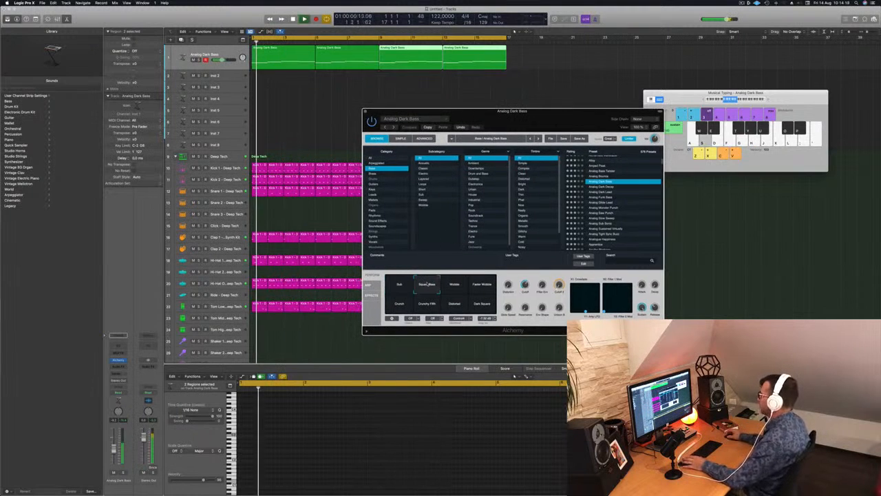
click(455, 286)
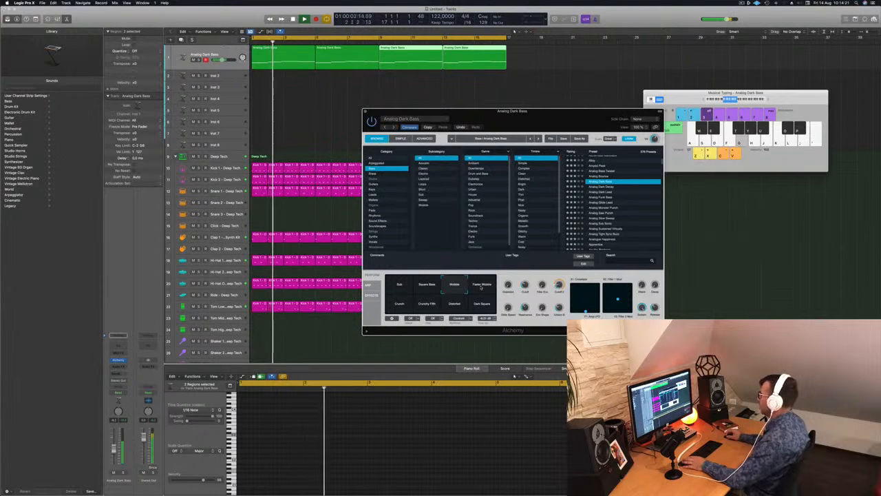
click(481, 286)
click(400, 304)
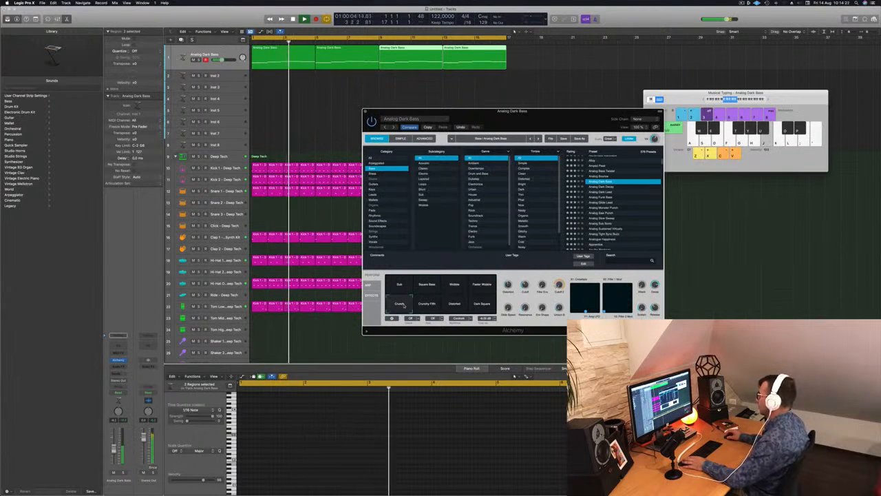
click(426, 303)
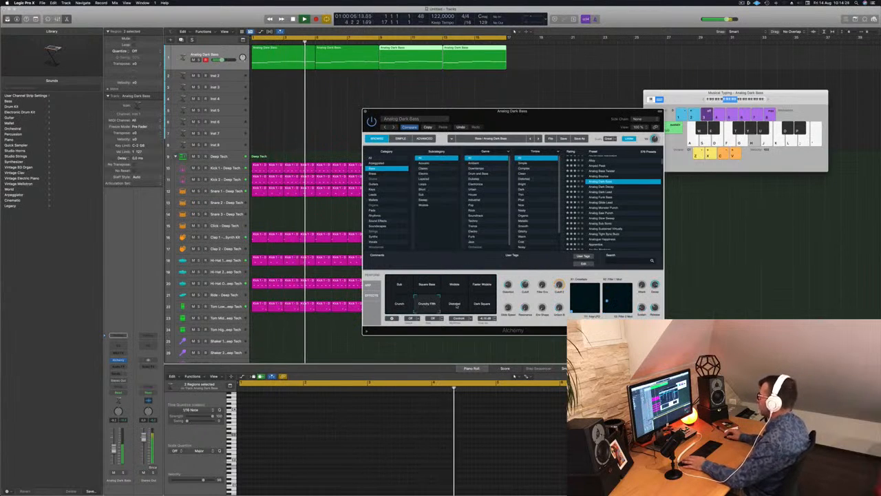
key(Return)
click(455, 303)
click(481, 304)
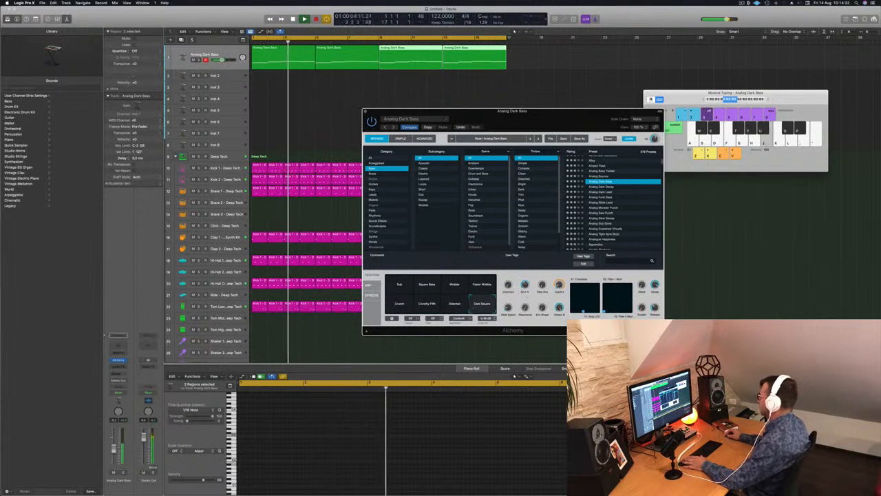
key(Return)
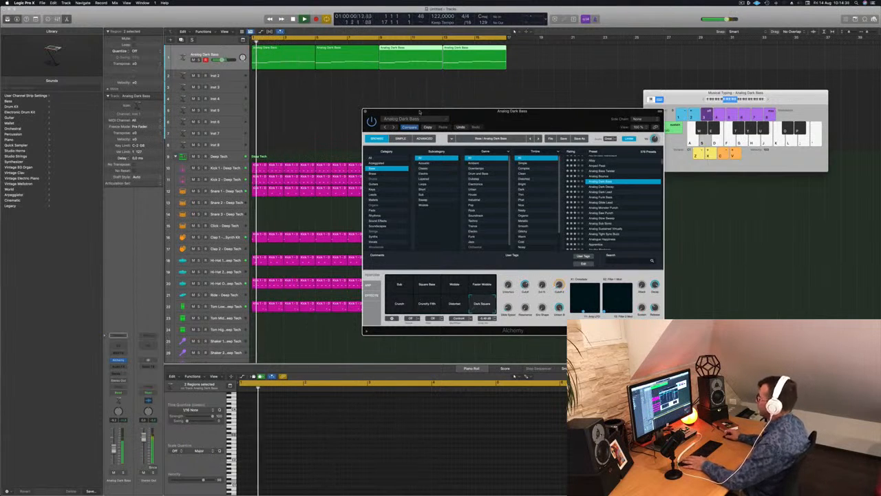
Load the Analog Dark Decay preset in Alchemy and audition it from the start of the loop
drag(569, 119, 543, 89)
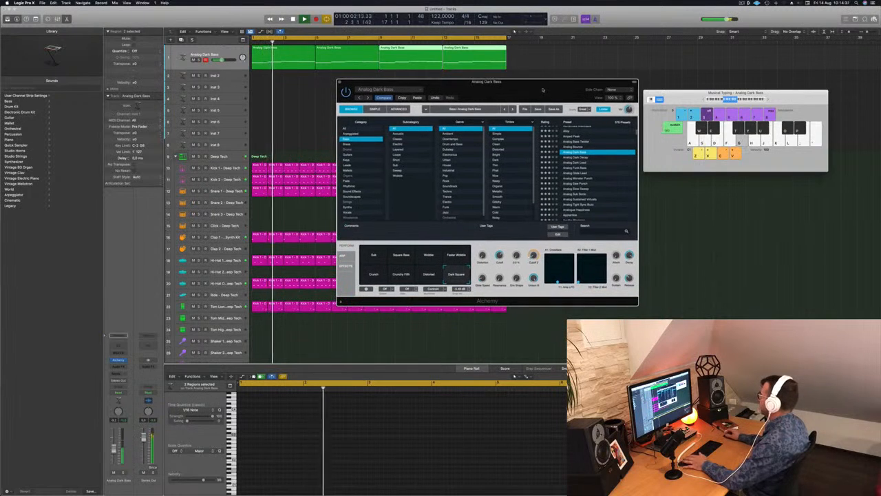
key(Return)
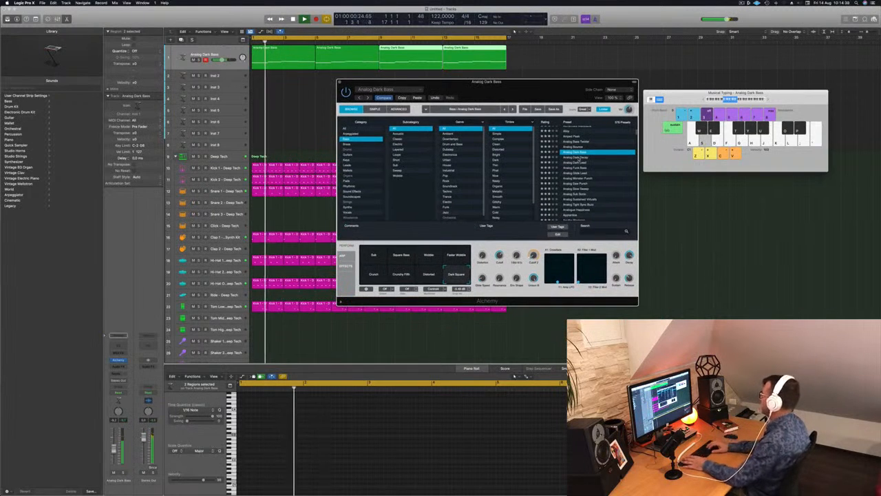
click(580, 158)
key(Return)
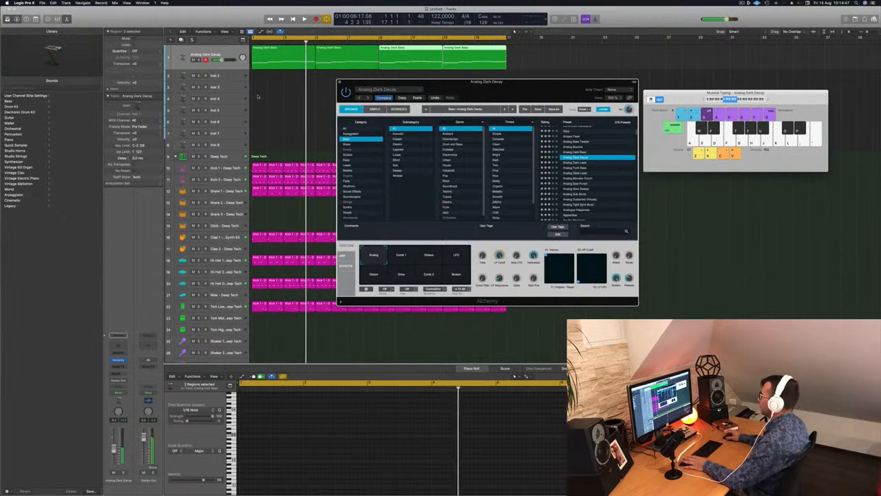
key(space)
Shorten the first note of the first bass region slightly so it ends before the second note, and check it in playback
click(263, 61)
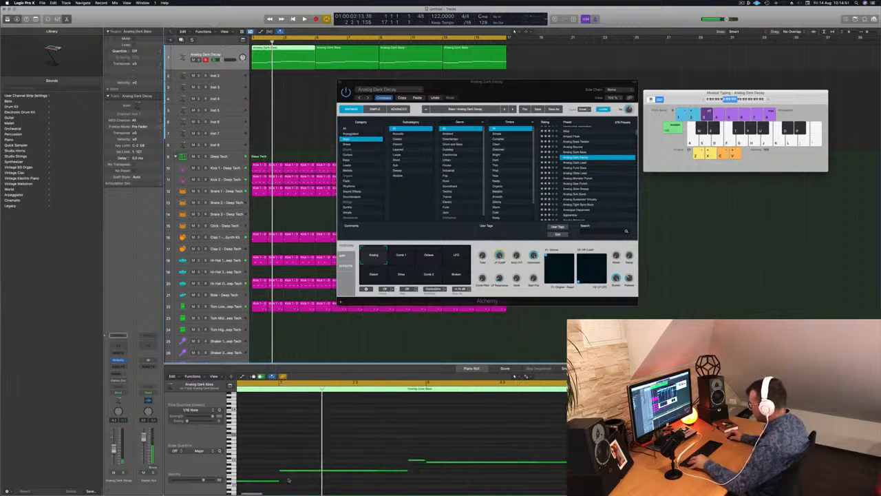
drag(278, 480, 276, 481)
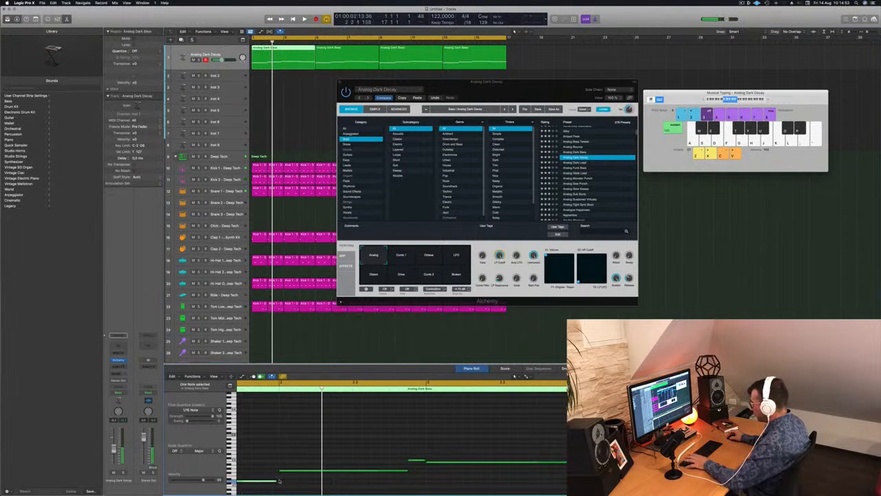
key(space)
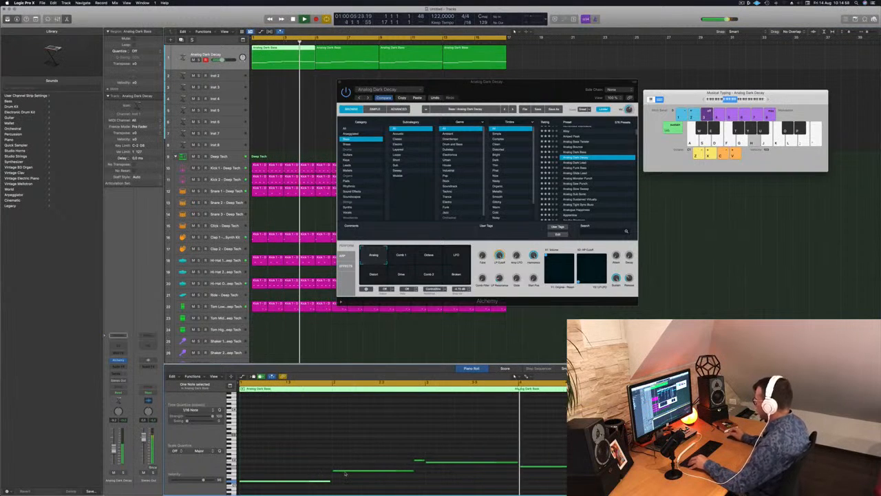
key(space)
Compare Analog Dark Decay's variations against the loop, from Comb 1 and Octave through Distort, Drive and Broken, and return to Analog
key(space)
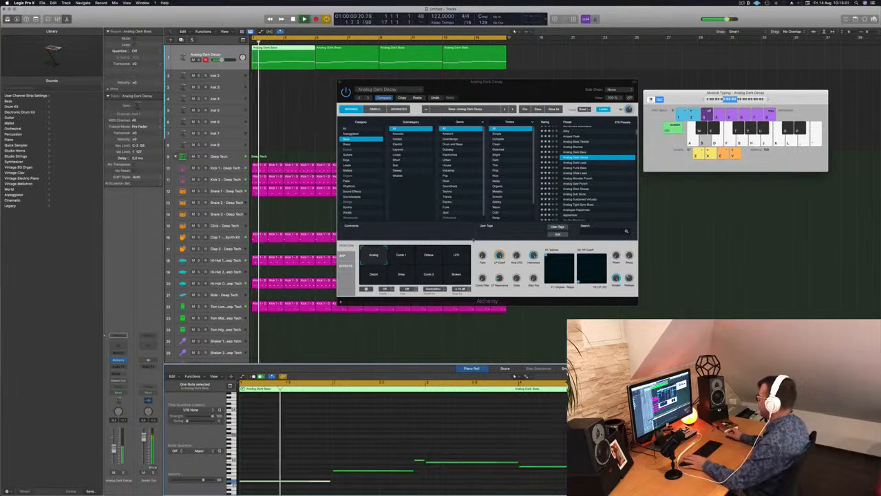
click(401, 255)
click(441, 258)
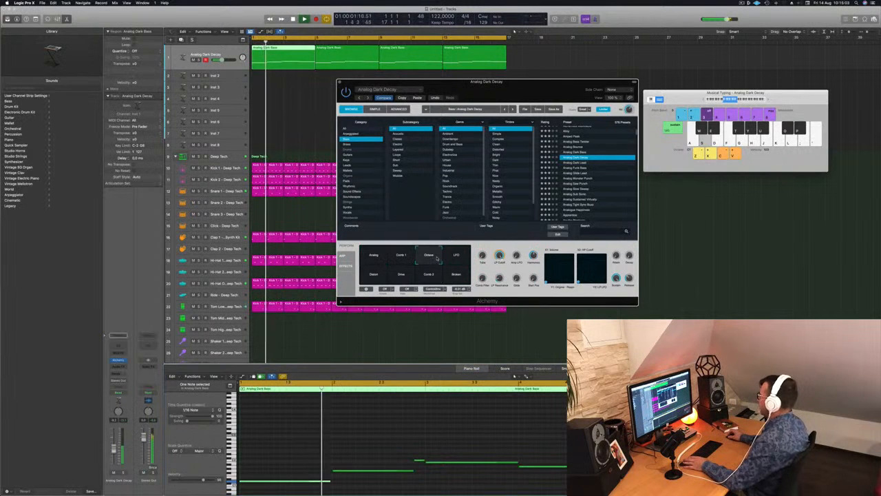
key(Return)
click(374, 275)
key(Return)
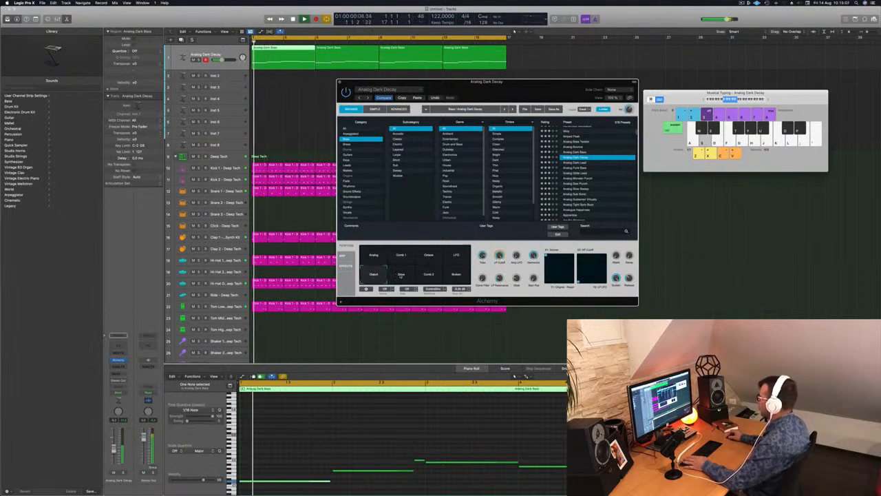
click(399, 274)
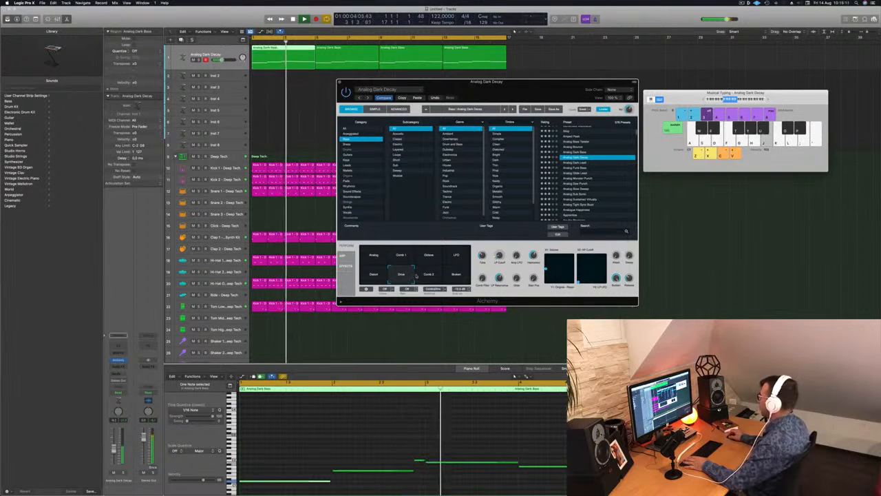
click(454, 275)
click(379, 257)
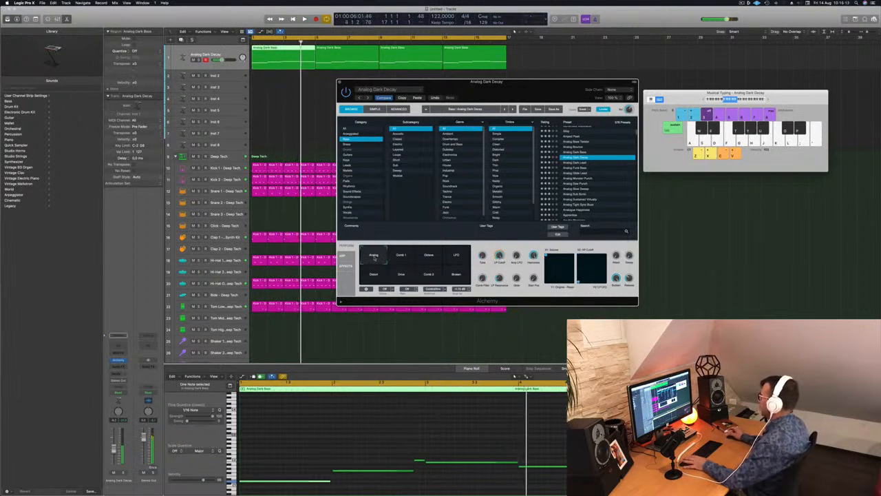
key(Return)
Replay the loop with the Analog variation and close the Alchemy window
drag(542, 95, 558, 78)
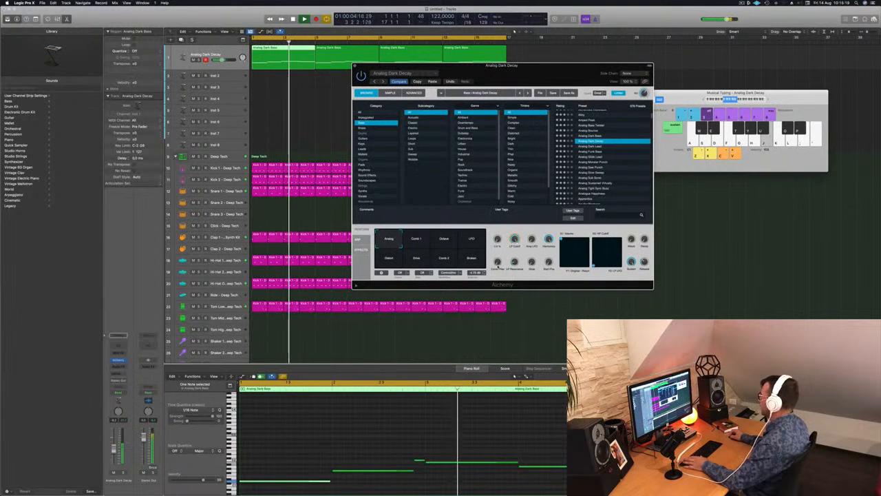
key(Return)
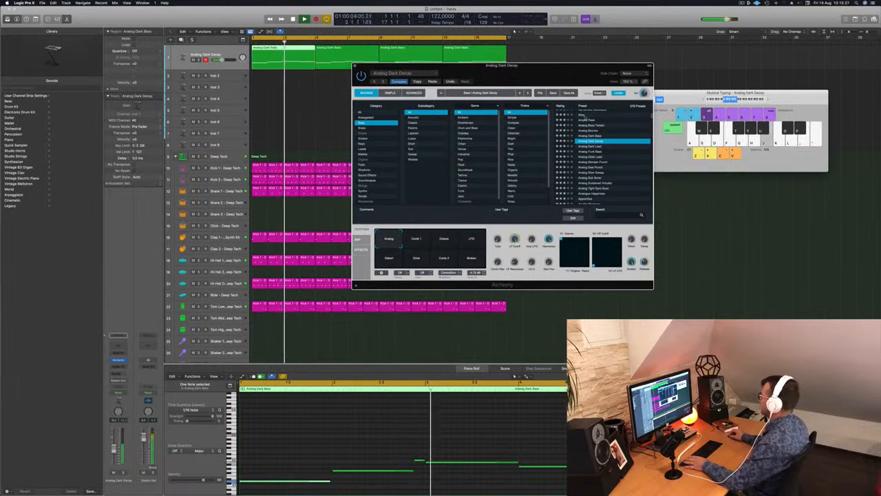
drag(568, 66, 548, 126)
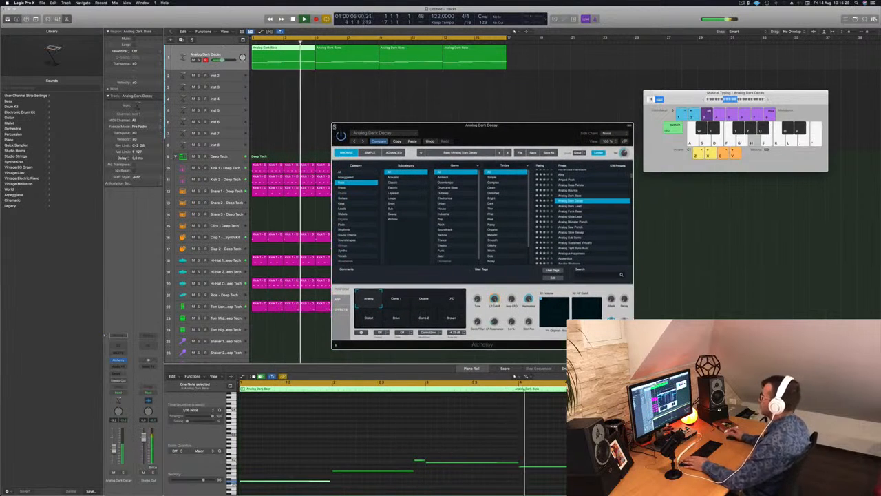
click(335, 127)
key(Return)
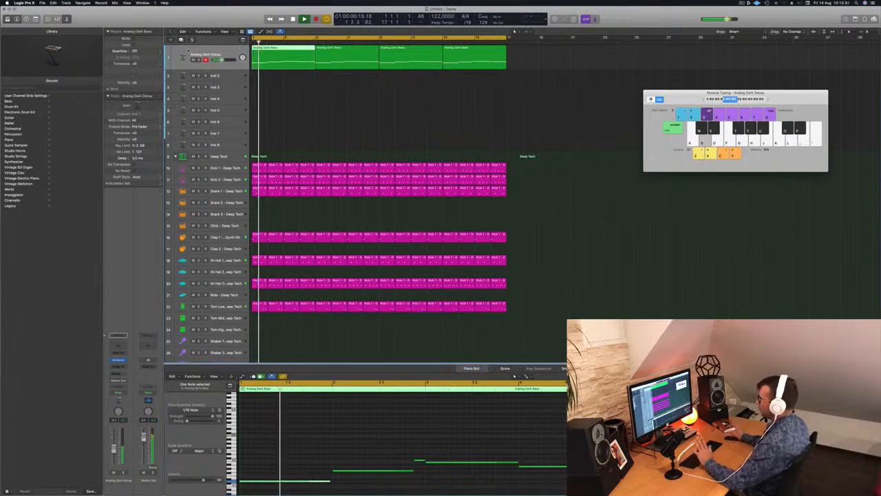
Select the Analog Dark Decay track, replay the loop from the start and raise the track's volume slightly
click(188, 51)
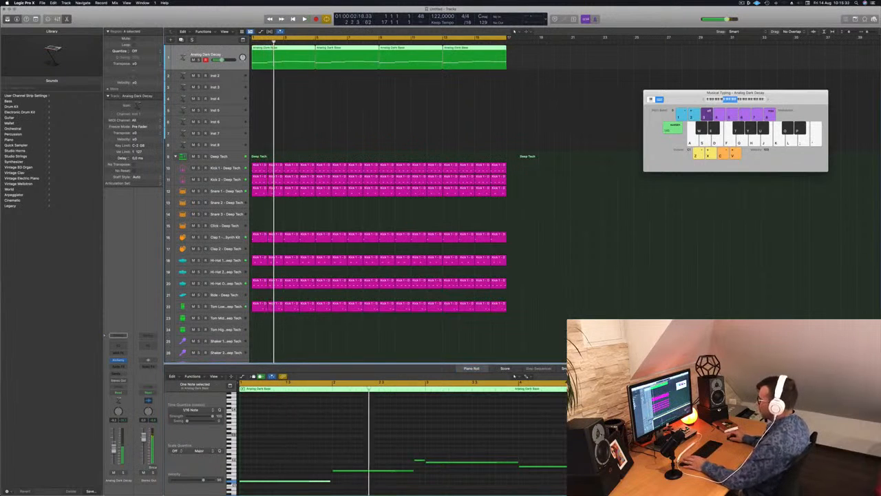
key(Return)
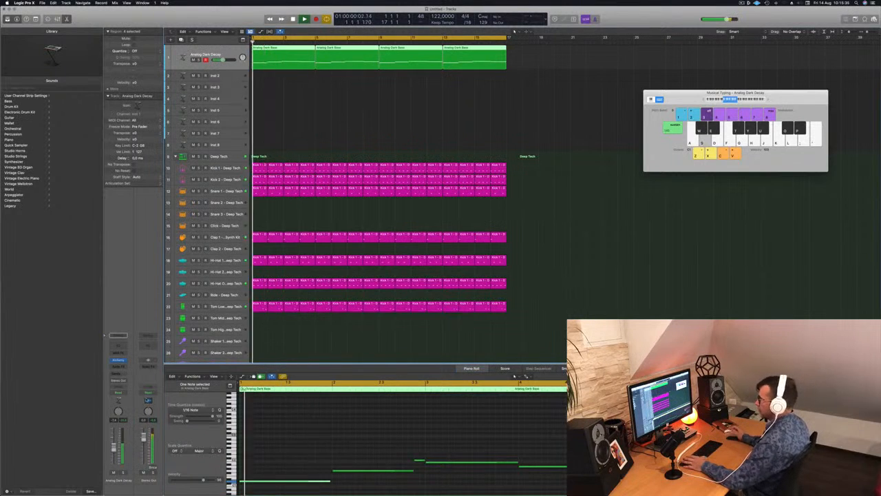
key(Return)
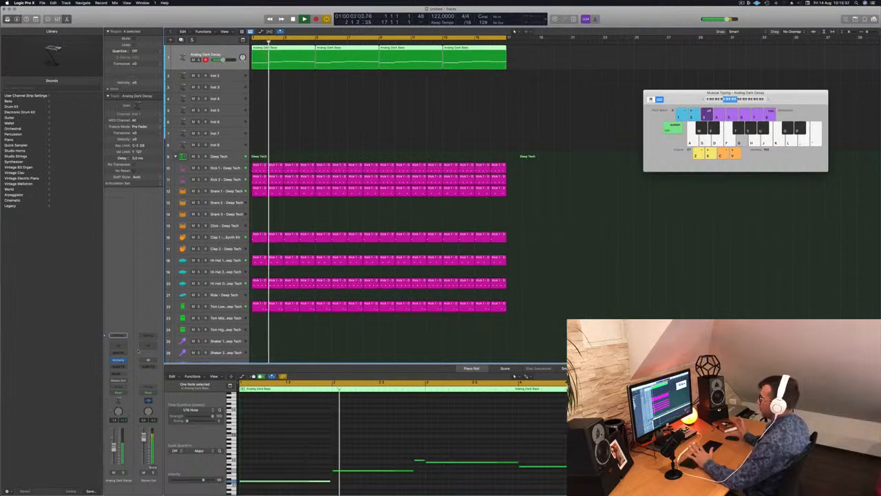
key(Return)
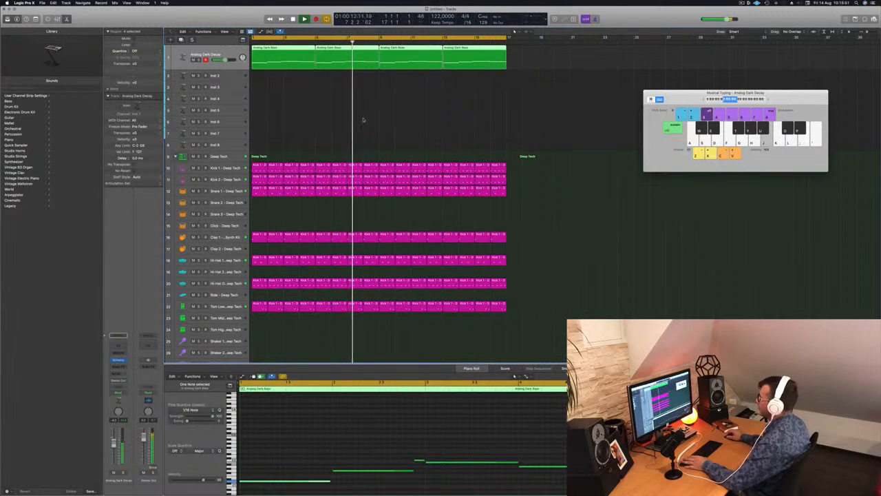
Replace the last three bass regions with copies of the edited first region to fill the 16-bar loop, and check it in playback
key(Return)
drag(520, 62, 346, 48)
key(Delete)
click(281, 57)
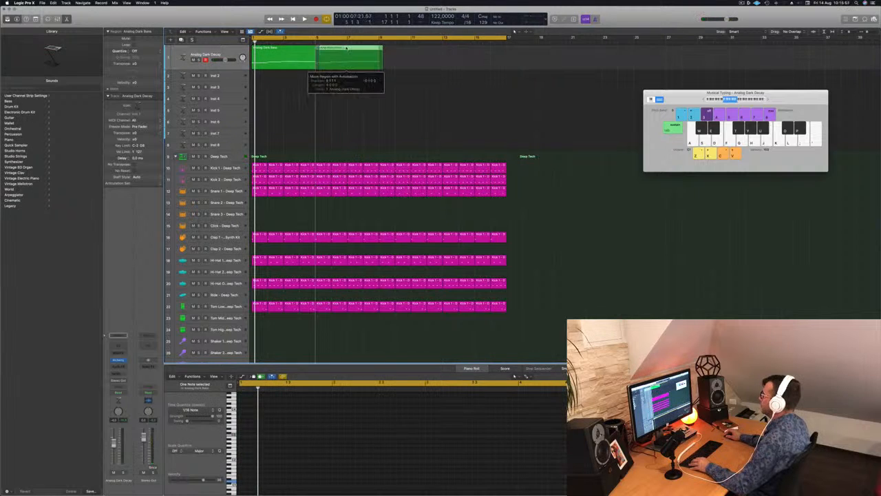
drag(404, 57, 424, 58)
key(space)
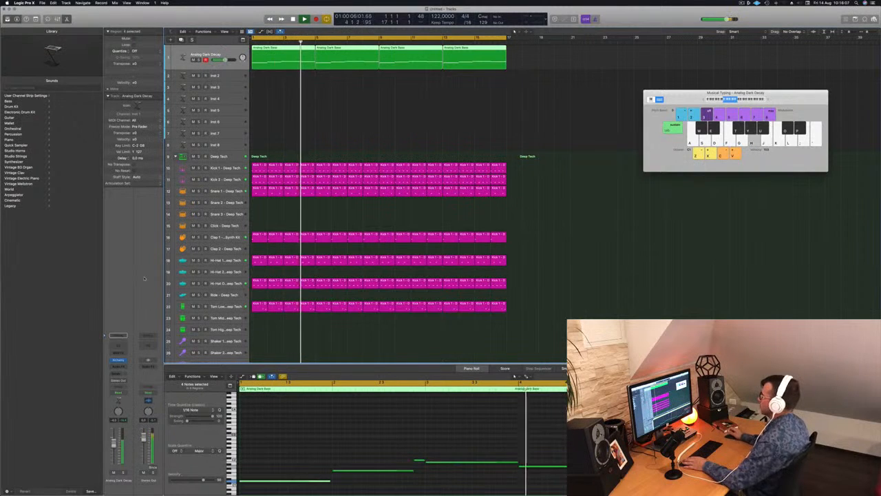
key(space)
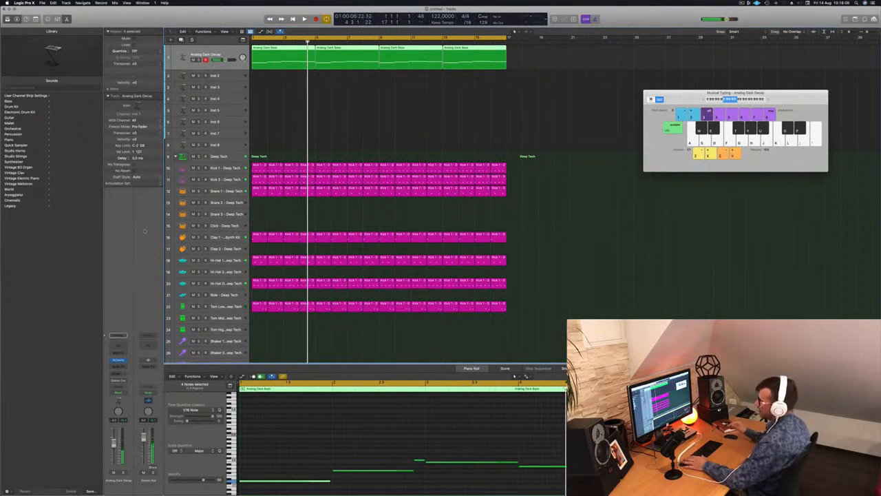
Insert a stereo Compressor on the bass track and set its side chain source to Kick 1 - Deep Tech
click(122, 365)
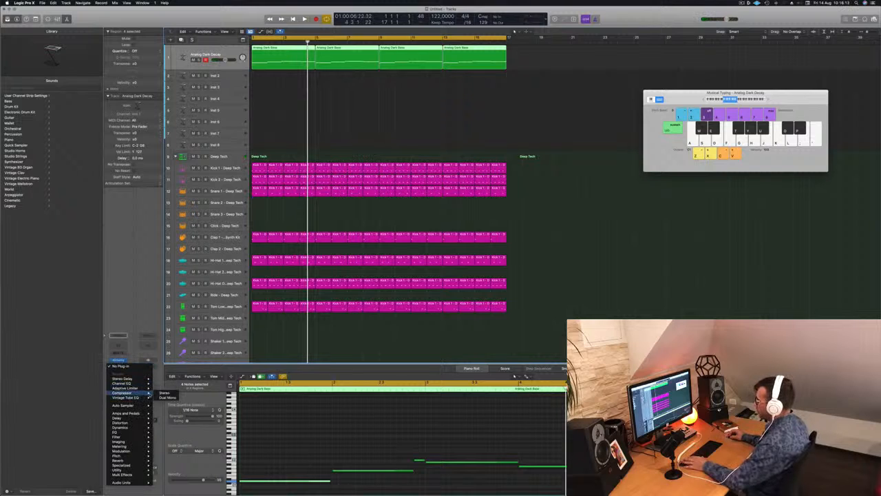
click(163, 392)
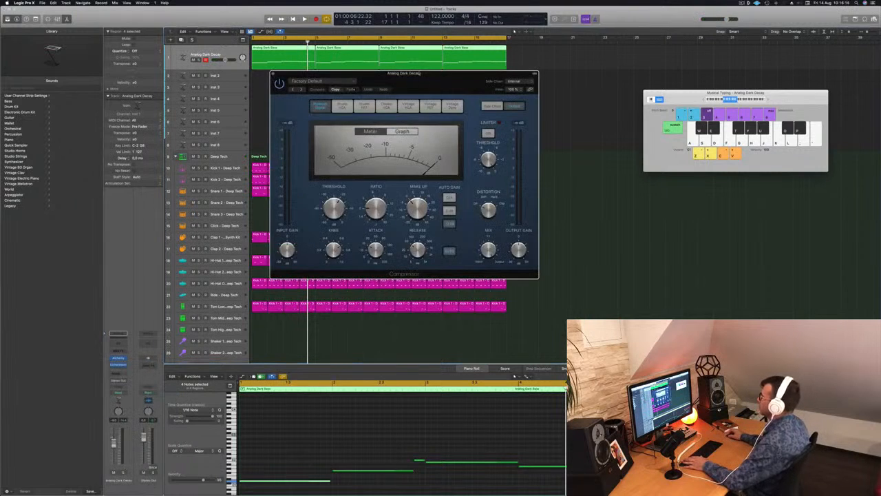
drag(418, 72, 408, 90)
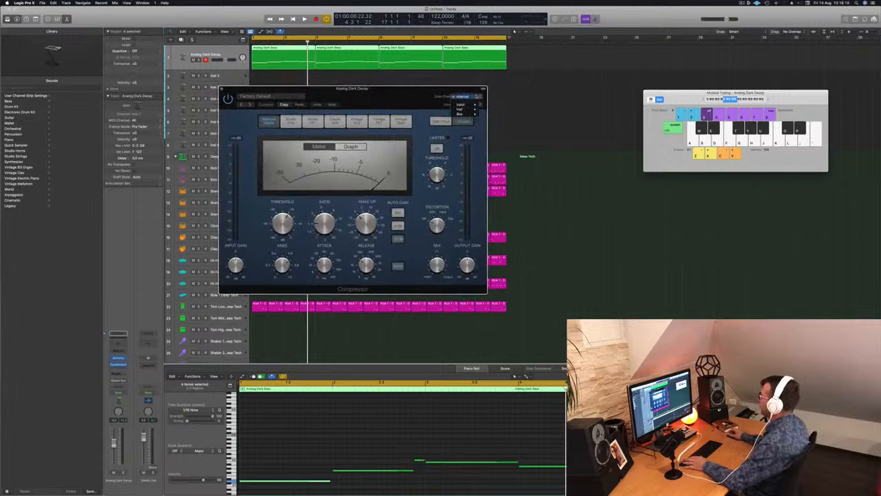
mouse_move(474, 109)
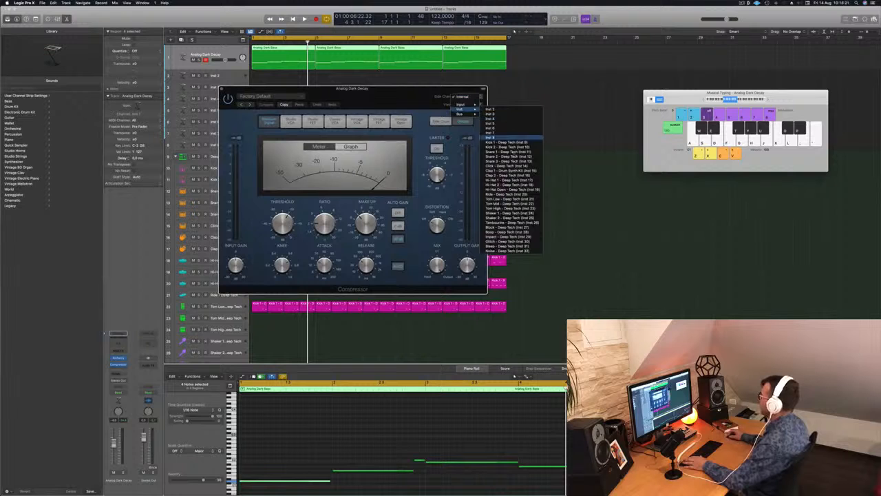
click(506, 142)
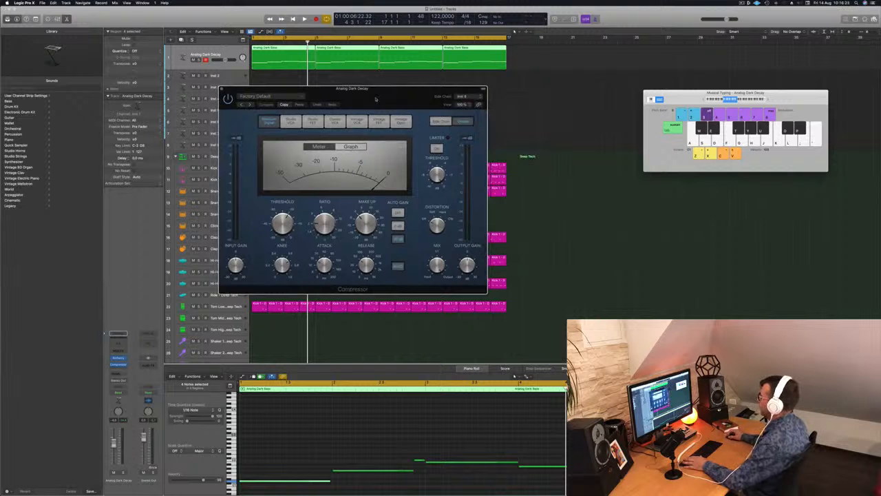
Adjust the compressor's ratio and threshold while the loop plays, keeping its window clear of the bass regions
drag(386, 88, 572, 93)
key(space)
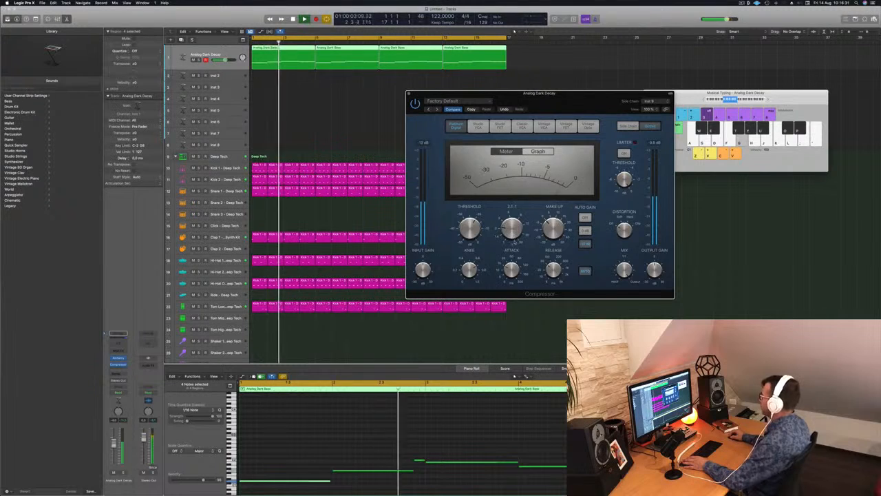
drag(591, 94, 583, 93)
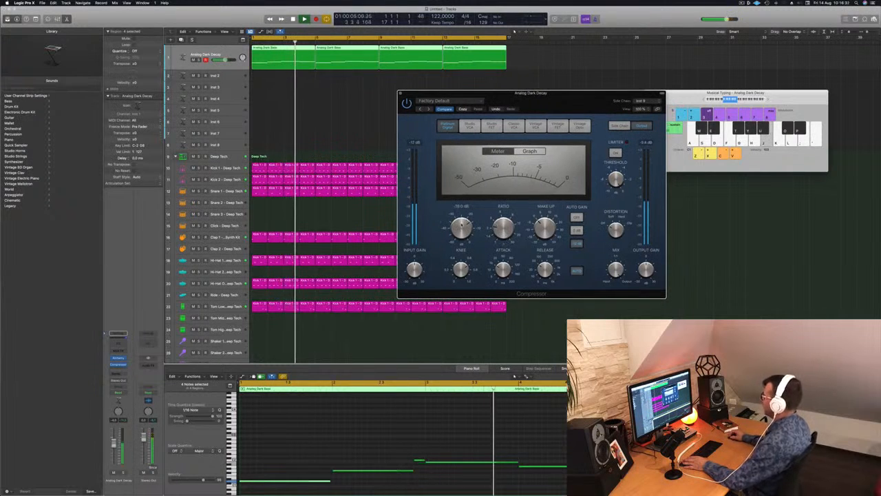
drag(466, 230, 539, 137)
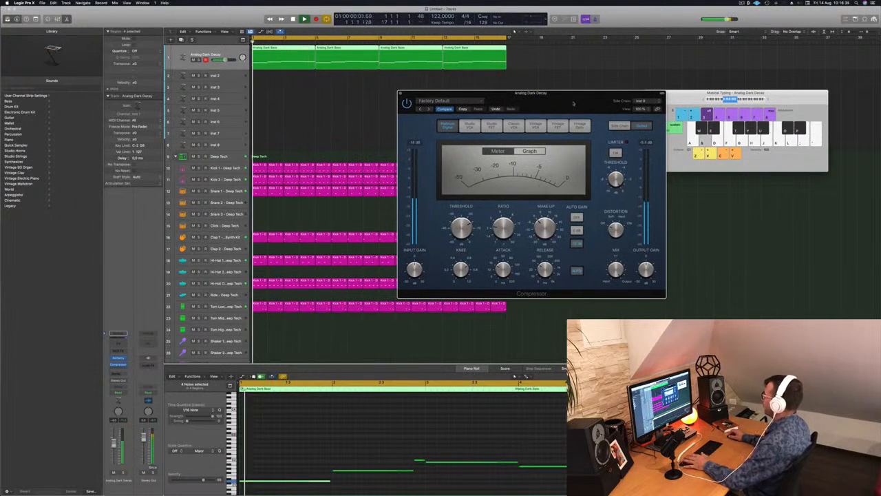
drag(575, 103, 536, 109)
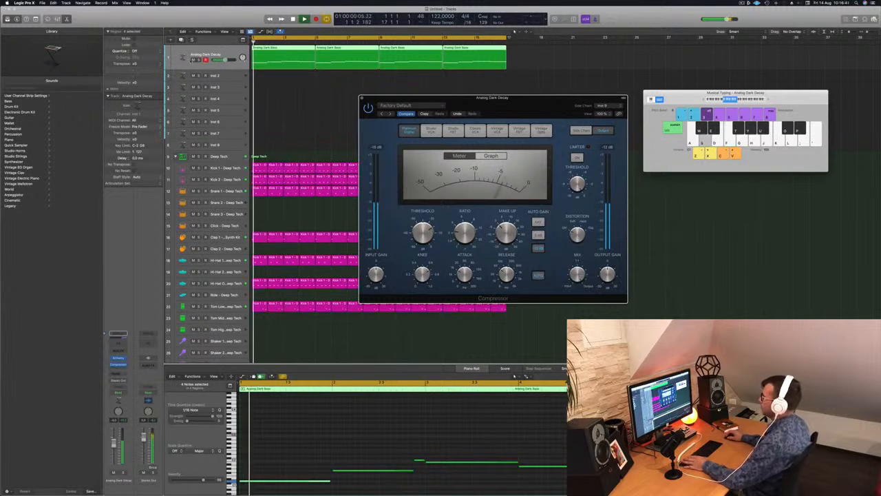
Solo the bass track to fine-tune the compressor's threshold, and turn solo off again
key(s)
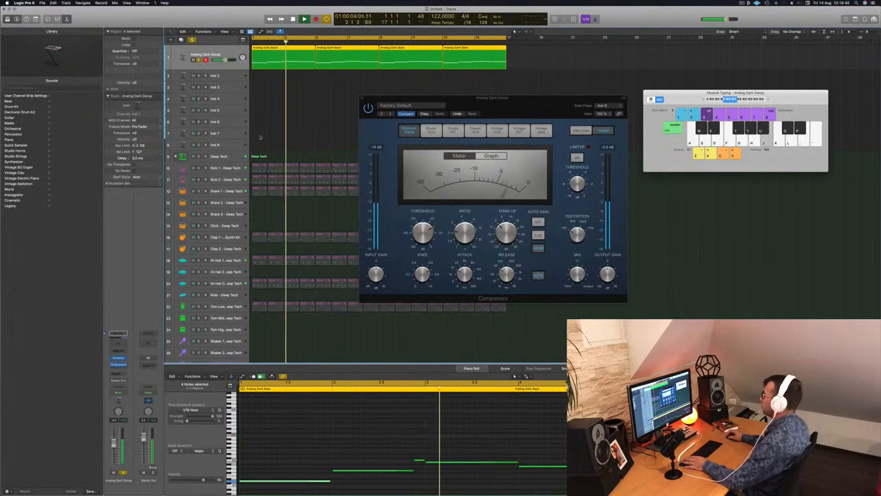
drag(423, 234, 423, 246)
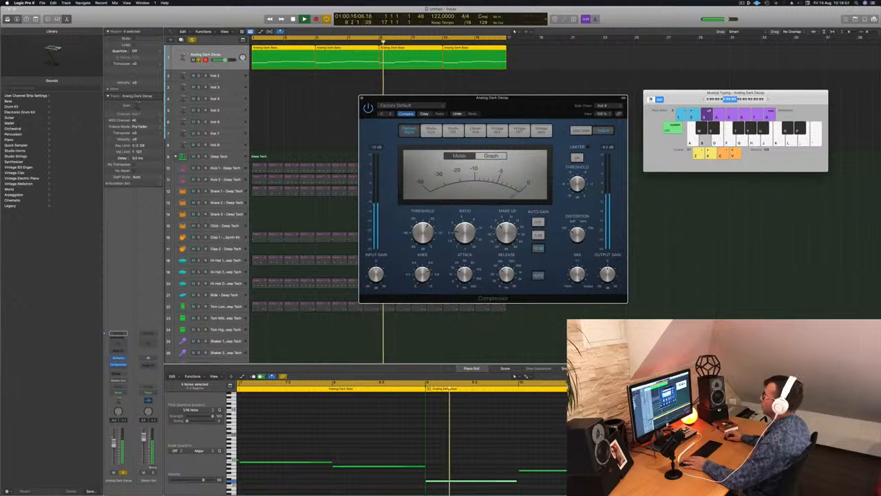
click(199, 60)
Replay the full mix from the start with the sidechained bass and close the Compressor window
key(Return)
drag(429, 101, 389, 110)
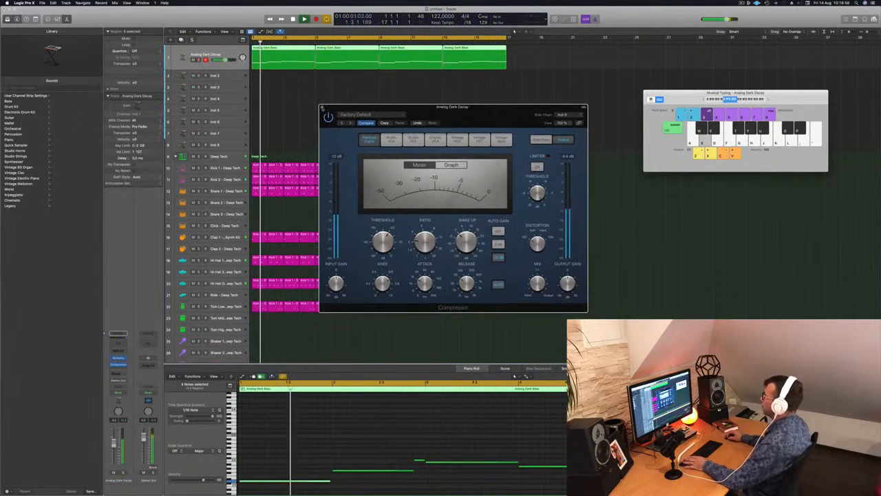
click(324, 109)
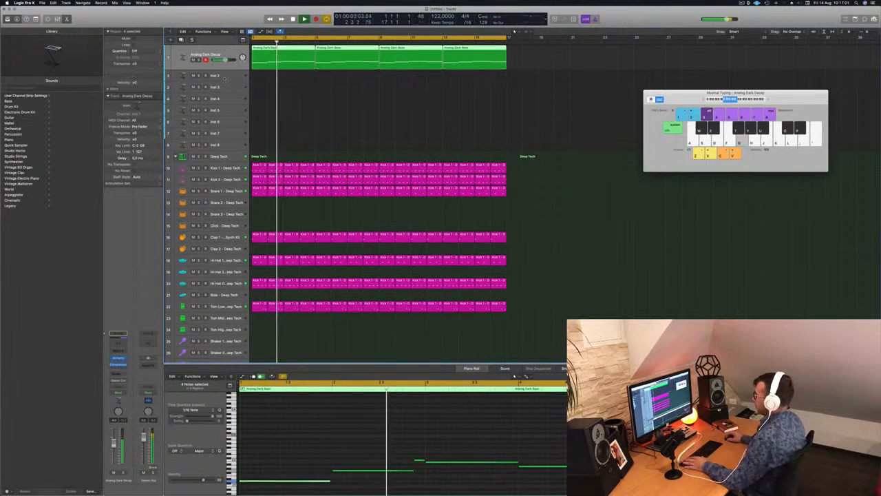
Stop playback and copy the first bass region onto the Inst 2 track at the same position
click(284, 76)
click(289, 57)
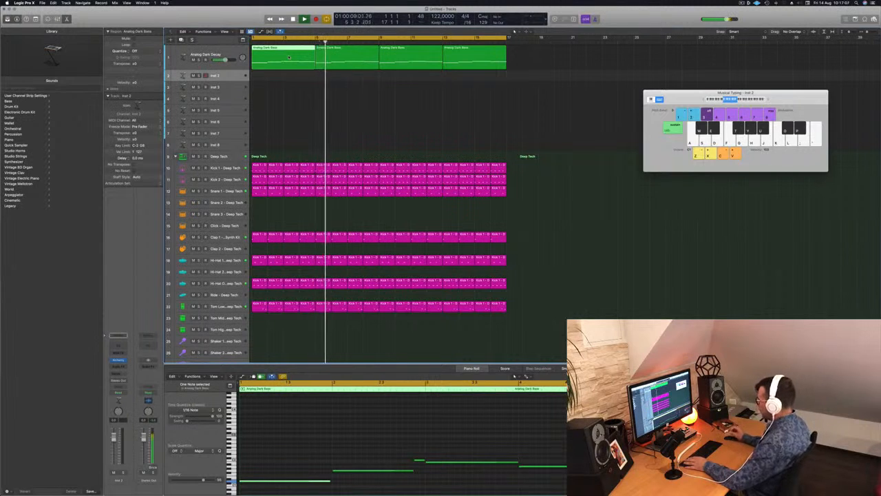
key(space)
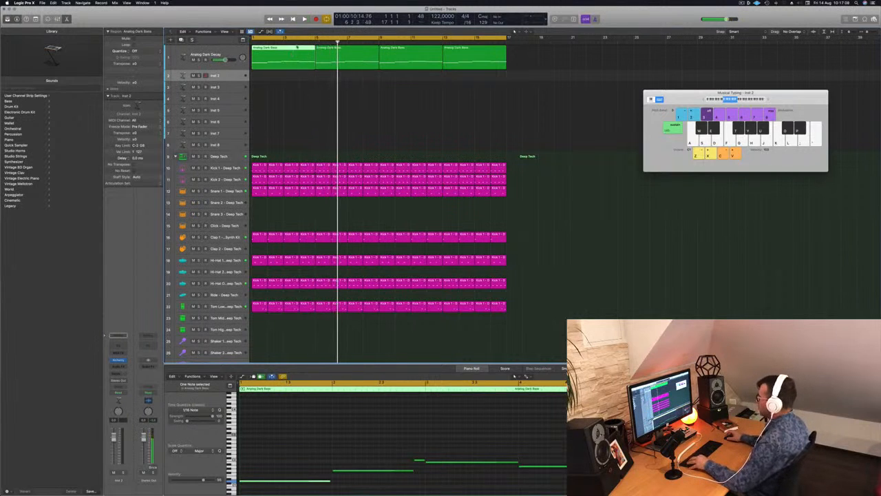
drag(284, 53, 282, 80)
Build a chord at the start of the Inst 2 region by moving its second note and copying its long fourth note there
scroll(326, 462, down, 2)
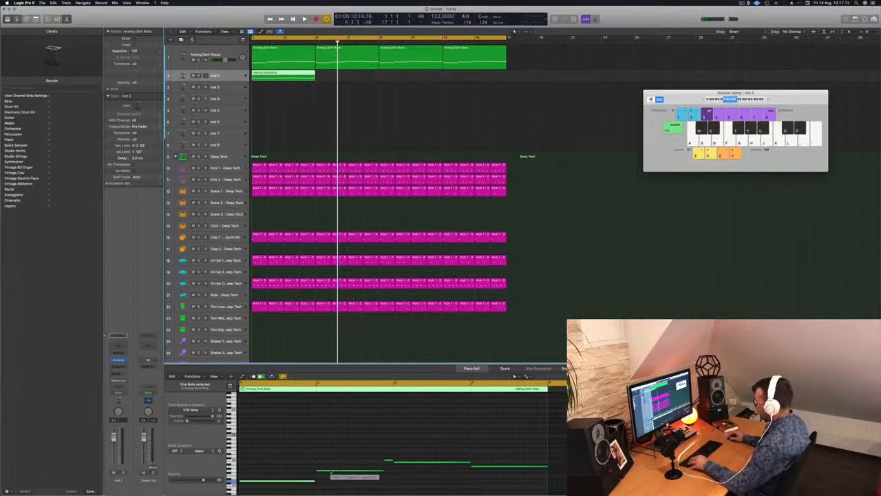
click(331, 472)
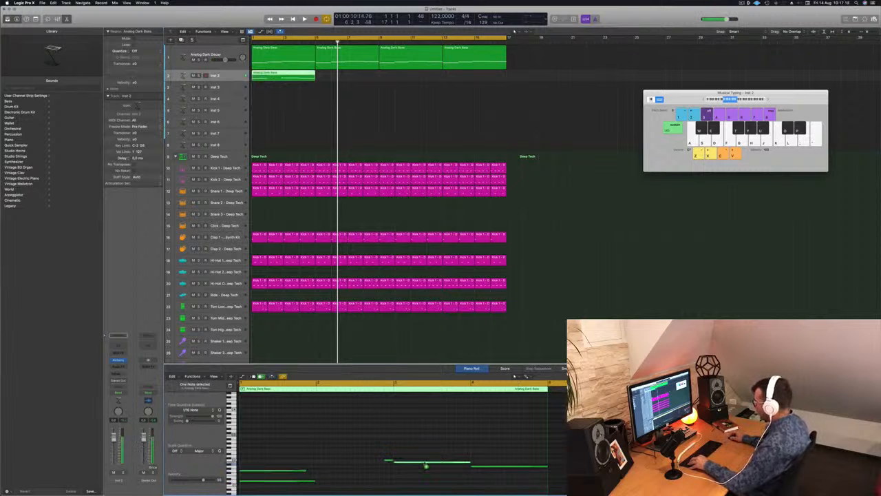
drag(425, 466, 292, 466)
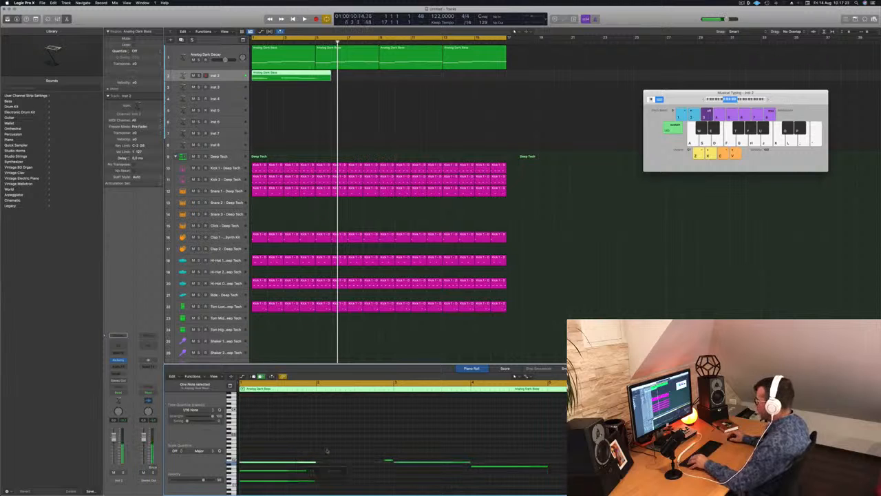
Delete the three notes that follow the opening chord in the Inst 2 region
scroll(375, 439, down, 3)
drag(378, 424, 562, 468)
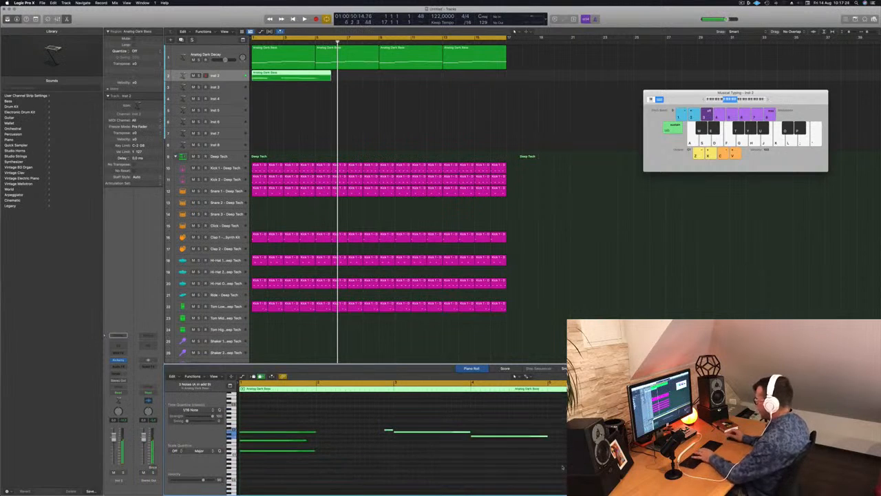
key(Delete)
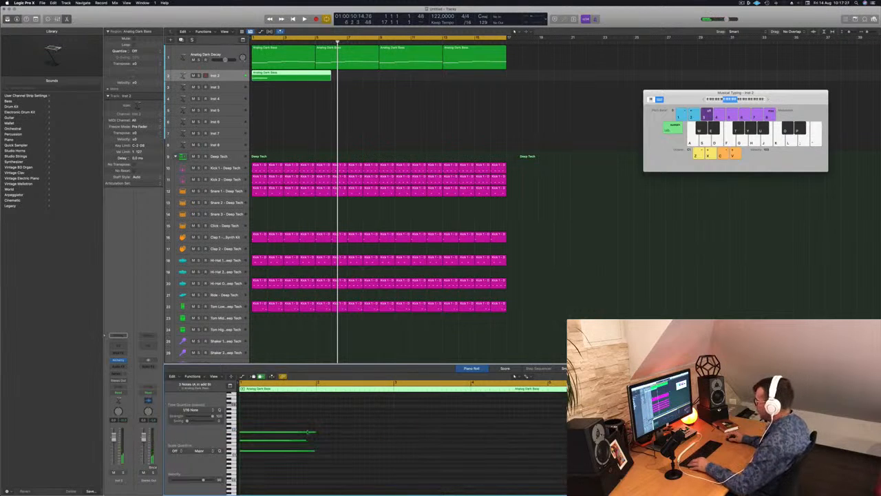
Shorten all three notes of the opening chord to brief stabs of equal length
drag(314, 431, 246, 435)
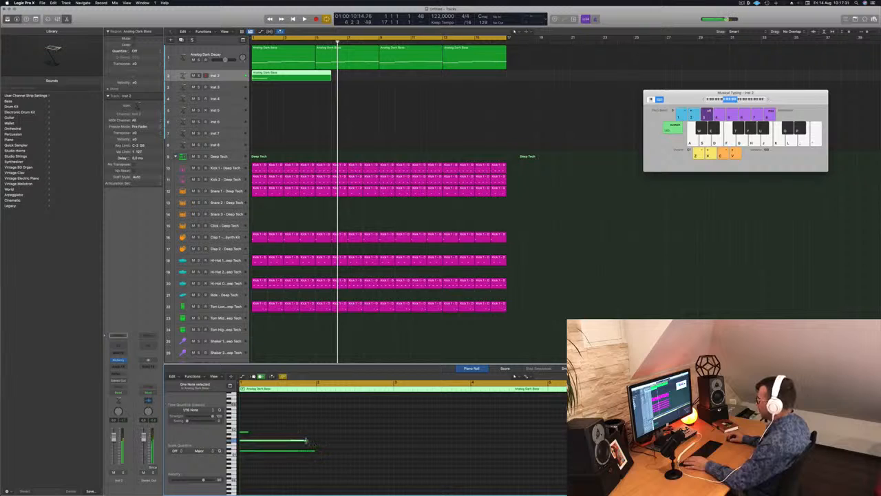
drag(307, 440, 247, 441)
drag(313, 451, 246, 451)
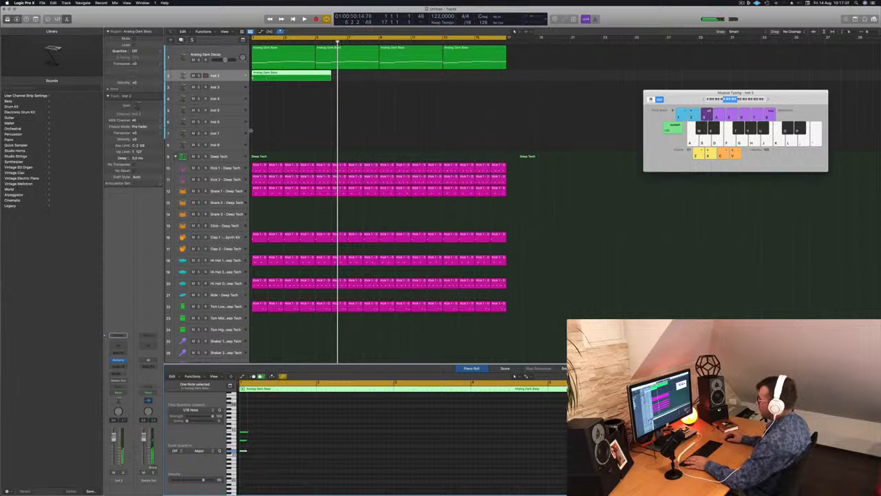
Split the Inst 2 region at bar 3, delete its second part, and copy the remaining region to bar 3
super+click(284, 74)
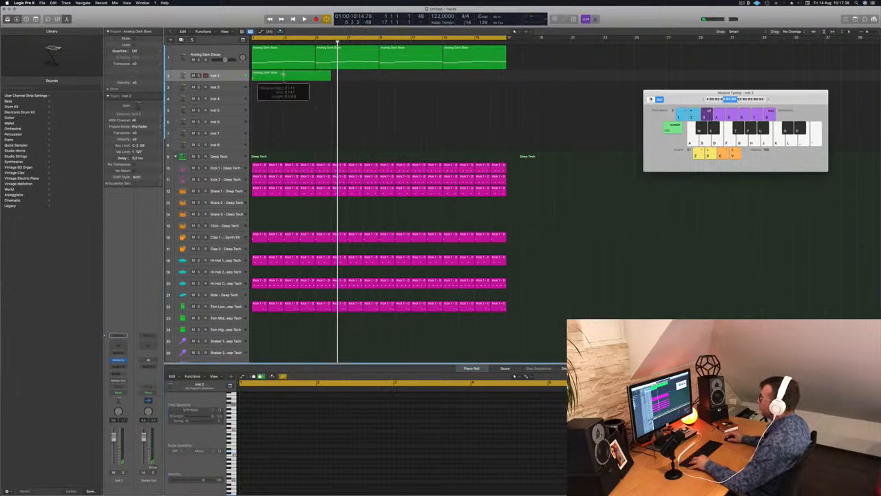
key(Delete)
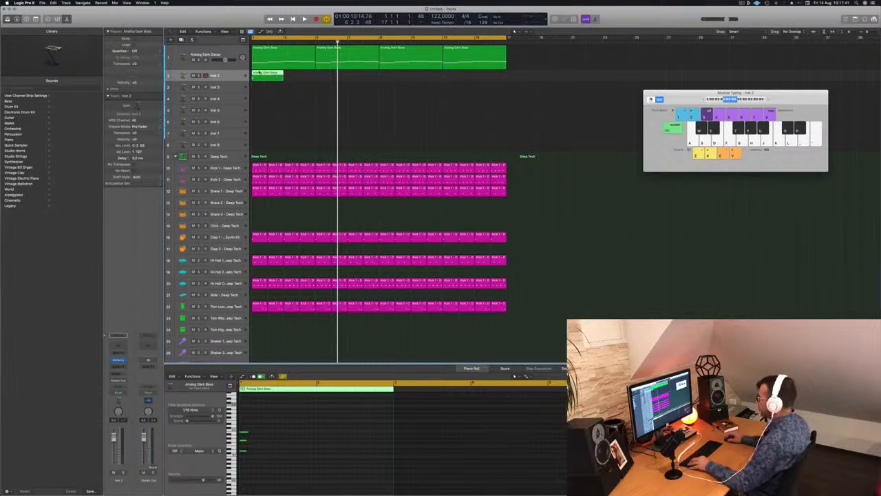
drag(260, 72, 294, 76)
Play the chord regions with the beat from the start and lower the Inst 2 track's volume
key(space)
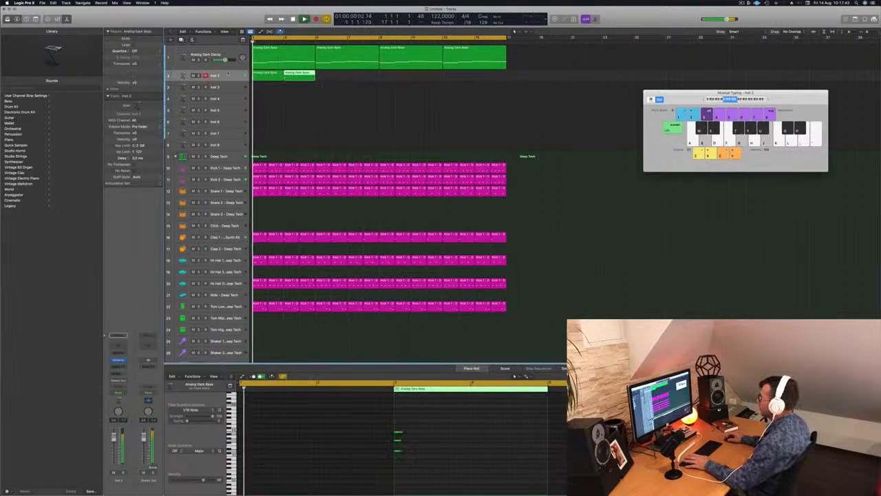
click(228, 75)
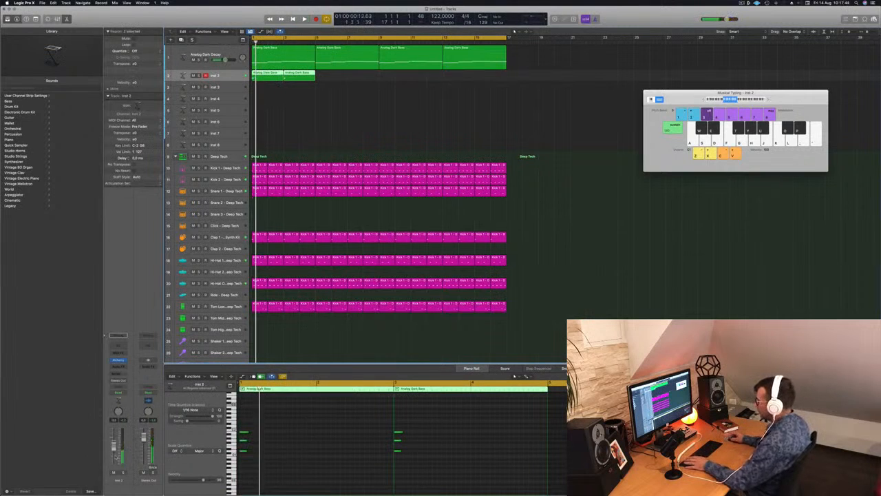
key(space)
key(space)
key(space)
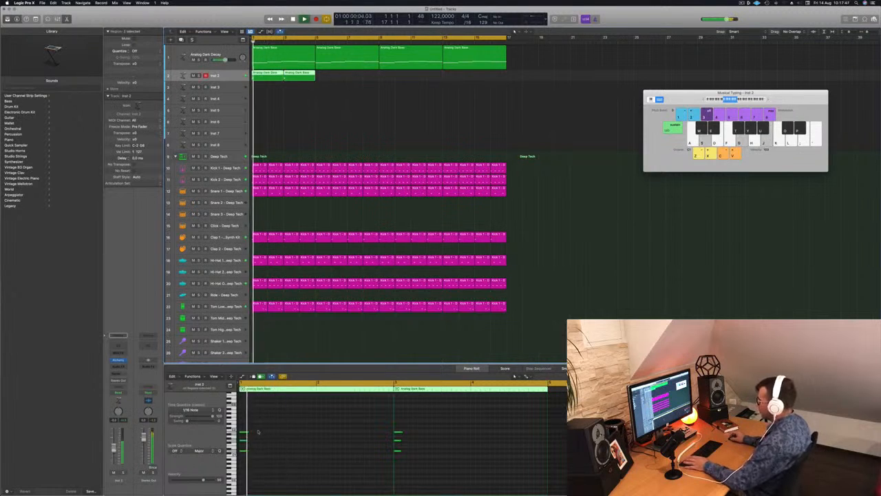
Delete both chord regions from the Inst 2 track and stop playback
click(250, 432)
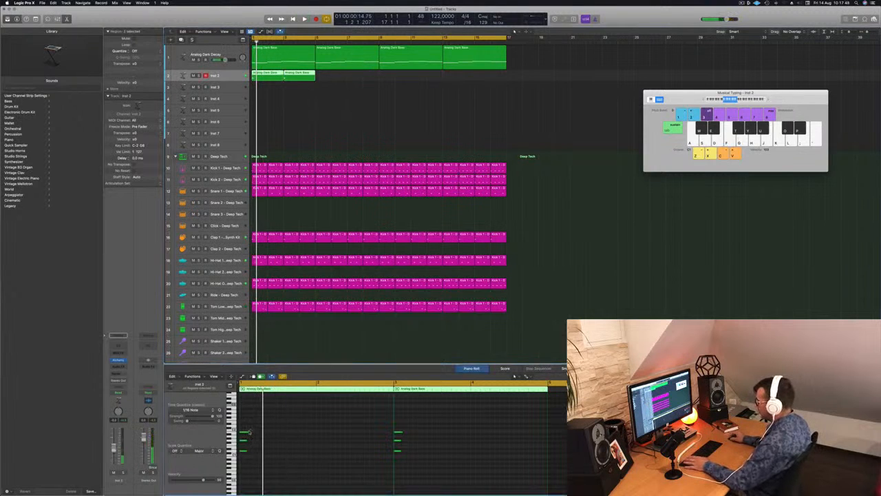
key(space)
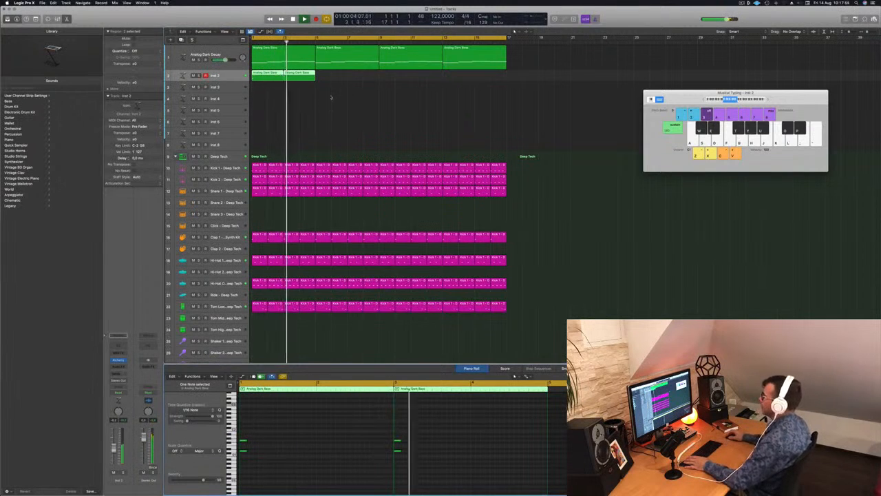
key(BackSpace)
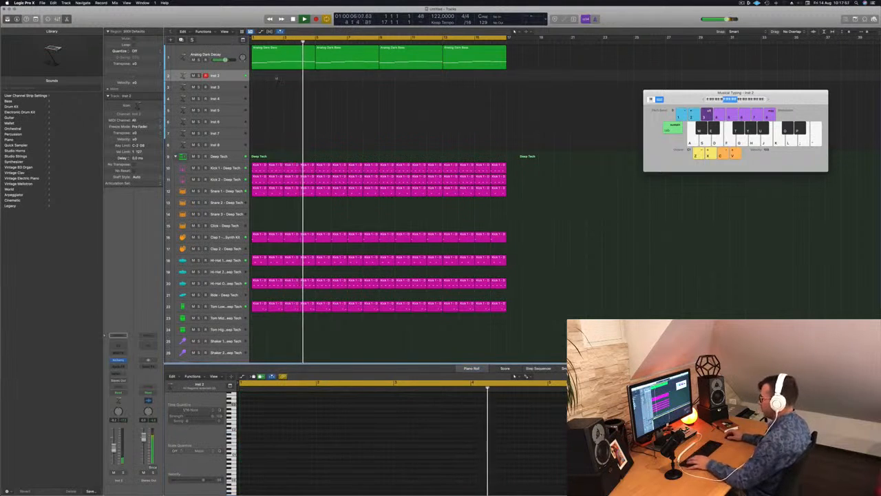
key(space)
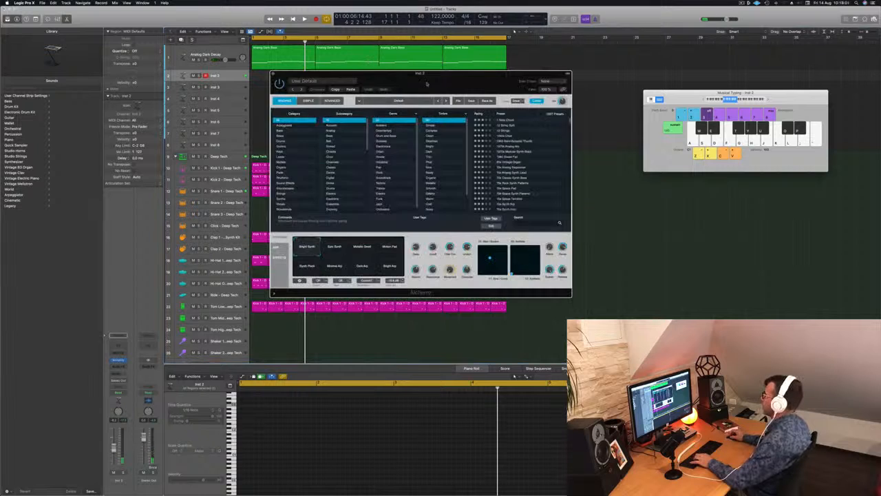
Open the Alchemy instrument on Inst 2 and filter its presets to the Keys category
drag(453, 81, 455, 82)
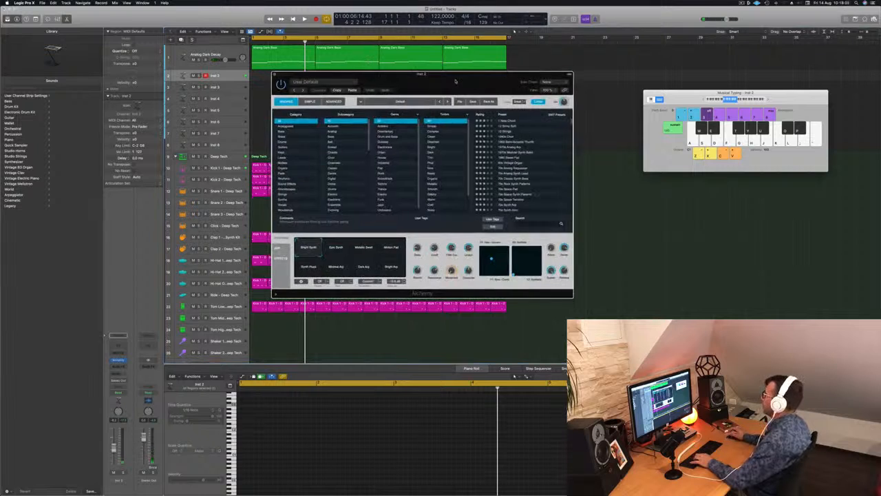
click(284, 153)
scroll(515, 148, down, 2)
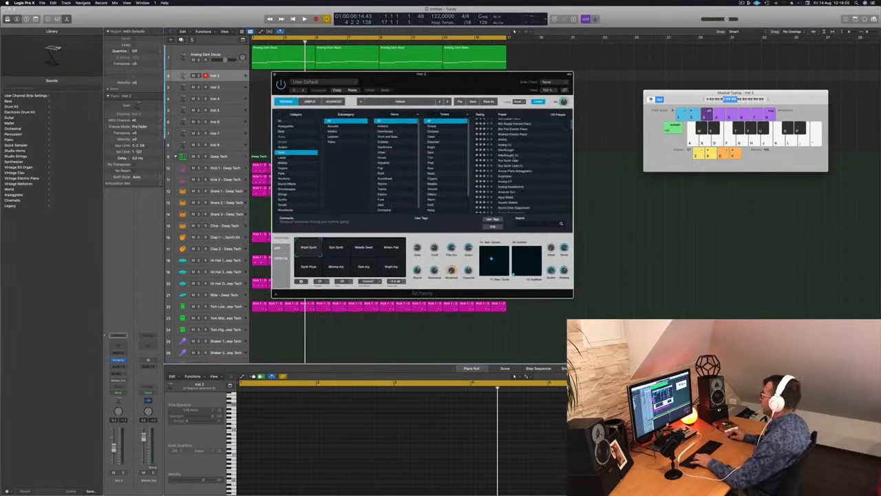
Audition the Keys presets Afterthought (1), Abstract Electric Piano, Adding and Afterthought on Inst 2
click(507, 156)
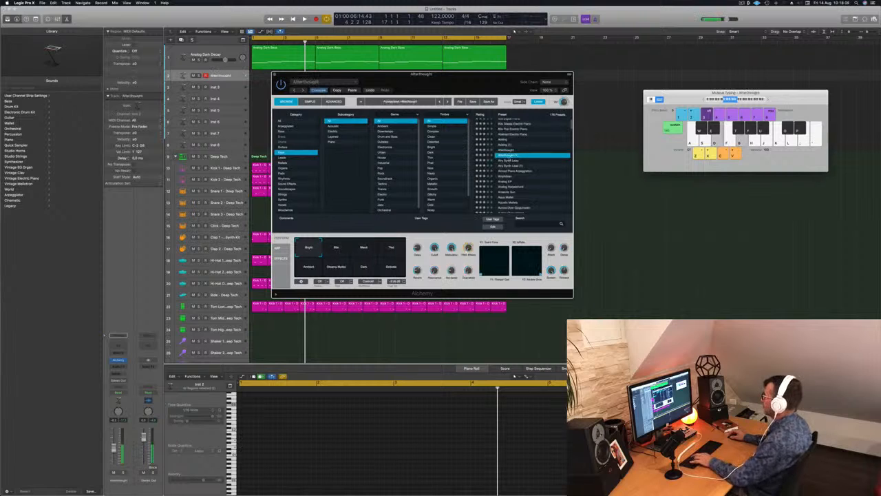
click(513, 135)
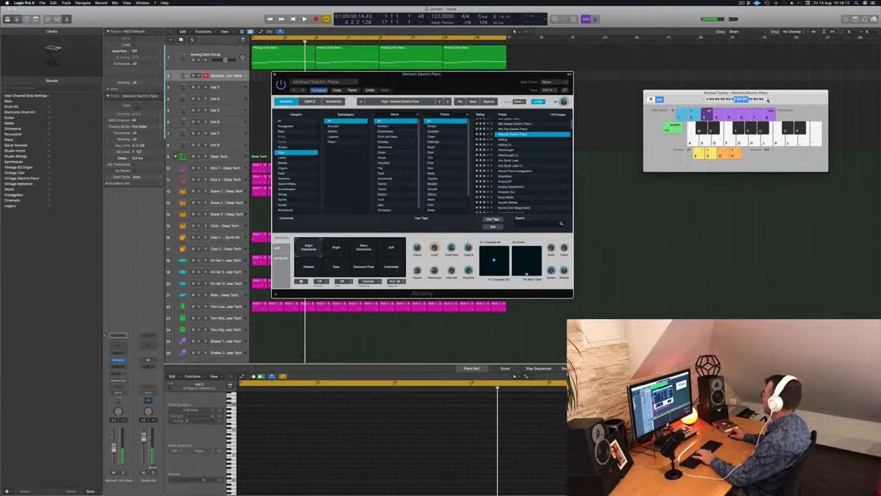
click(505, 139)
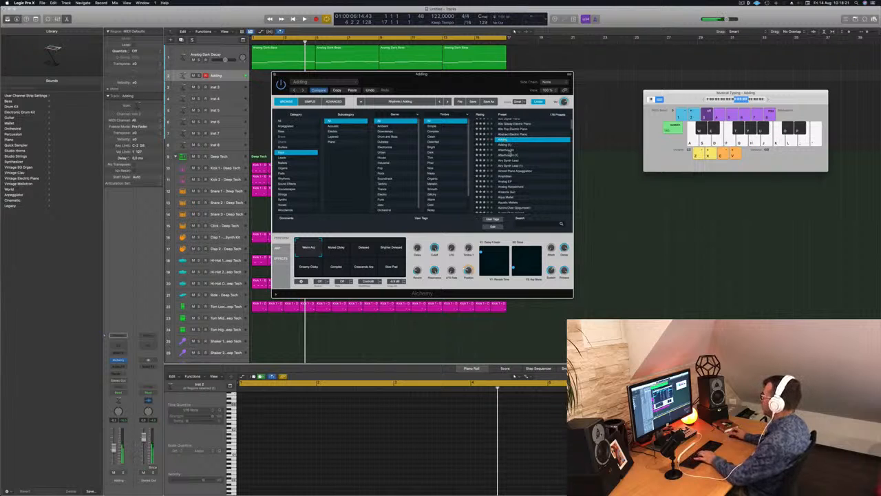
key(Down)
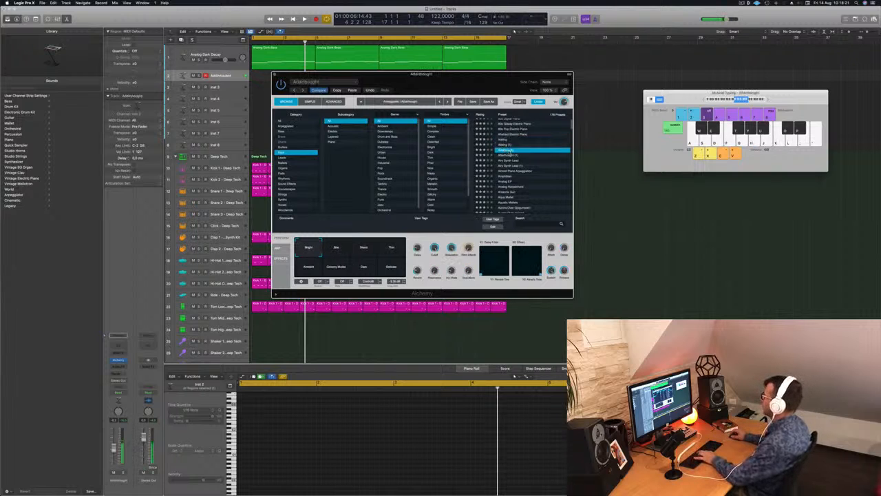
Load the Analog Harpsichord preset and try a few notes on it with Musical Typing
scroll(527, 184, down, 2)
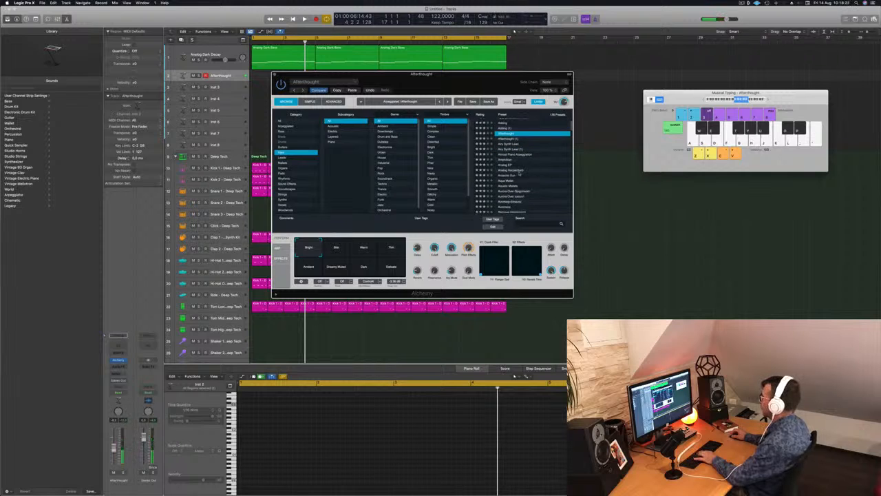
click(506, 171)
key(k)
key(h)
key(g)
key(f)
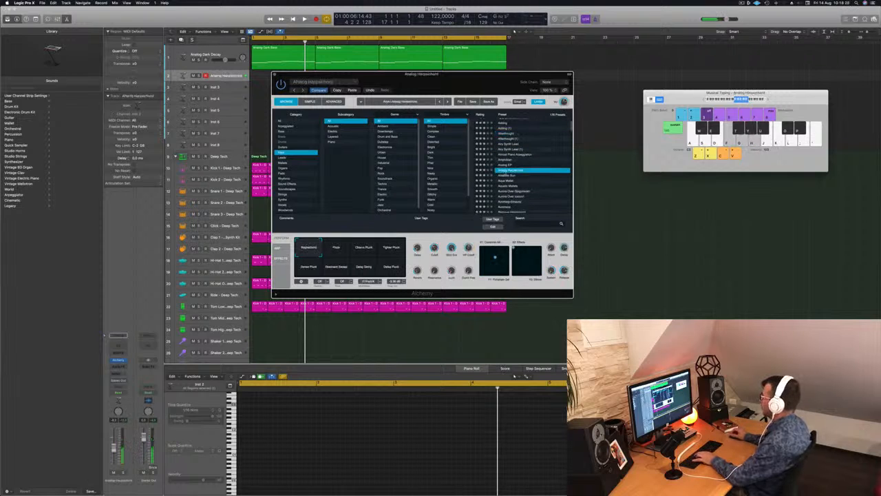
Add a send to Bus 6 on the Analog Harpsichord channel
click(115, 373)
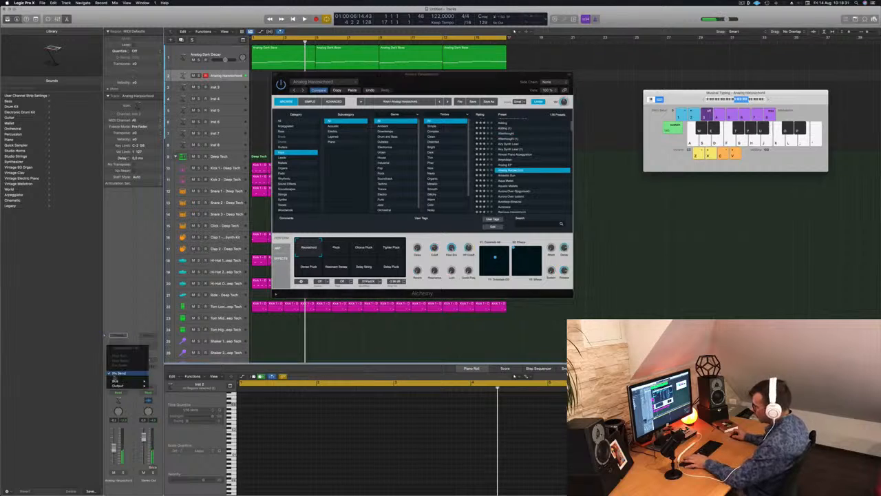
mouse_move(141, 381)
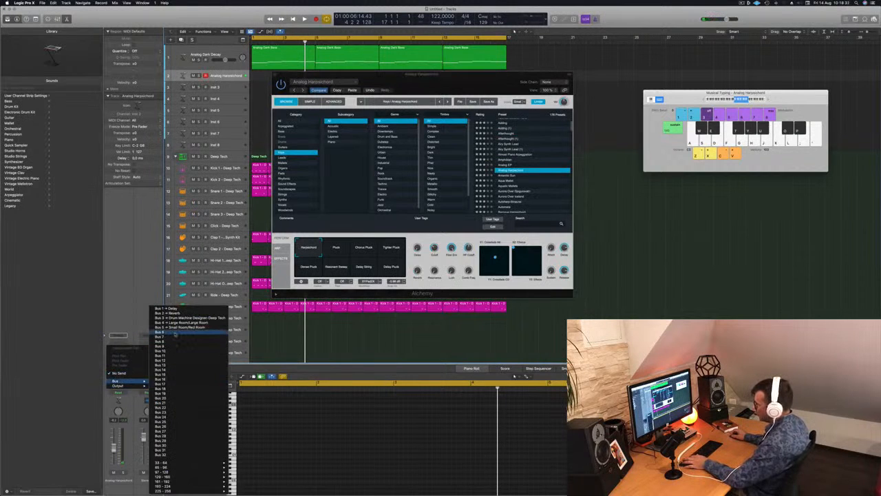
click(174, 333)
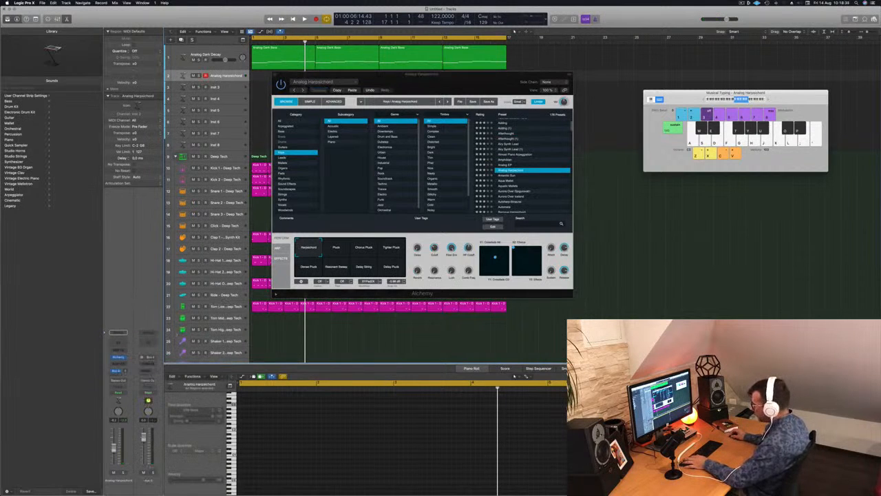
Insert a stereo SilverVerb reverb on the new aux channel fed by Bus 6
click(149, 363)
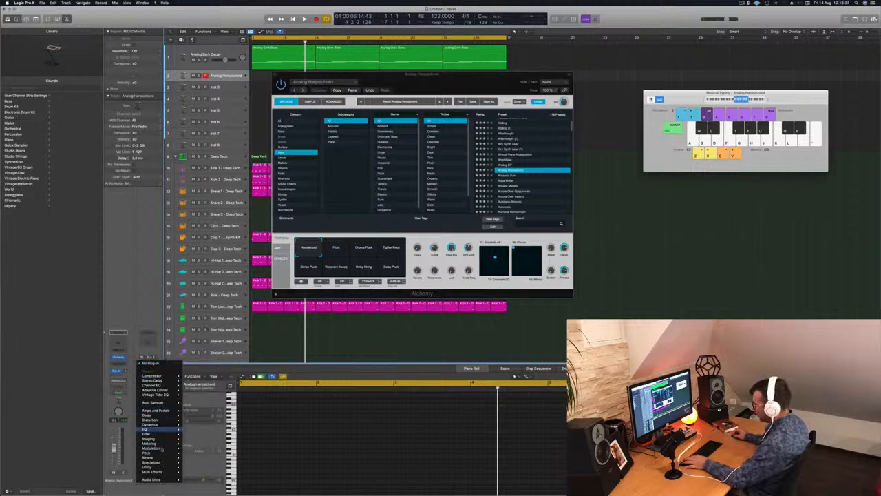
mouse_move(161, 457)
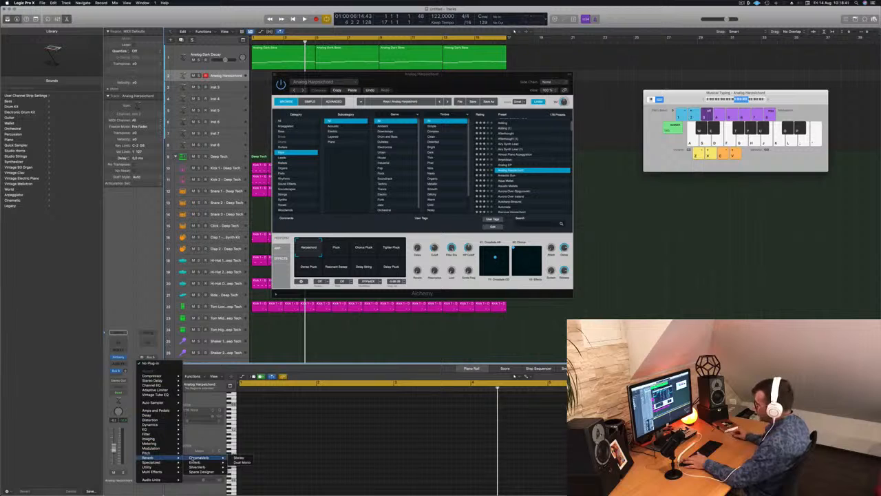
mouse_move(198, 467)
click(238, 467)
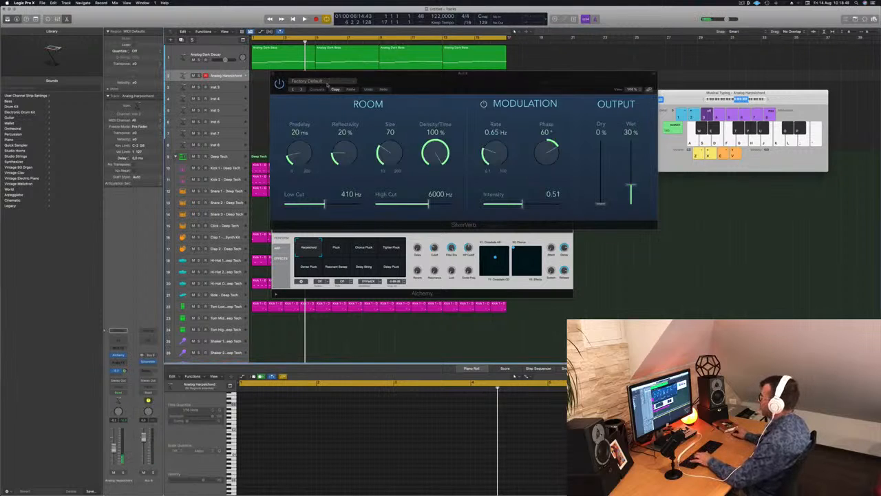
Load the SilverVerb grandiose preset with Wet at 100%, test it with a few notes, and close the reverb window
click(328, 85)
click(331, 183)
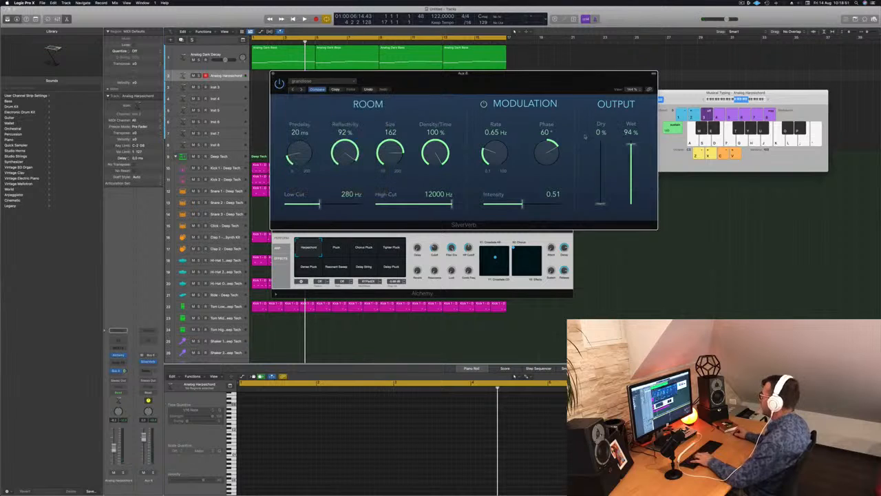
key(d)
key(f)
key(h)
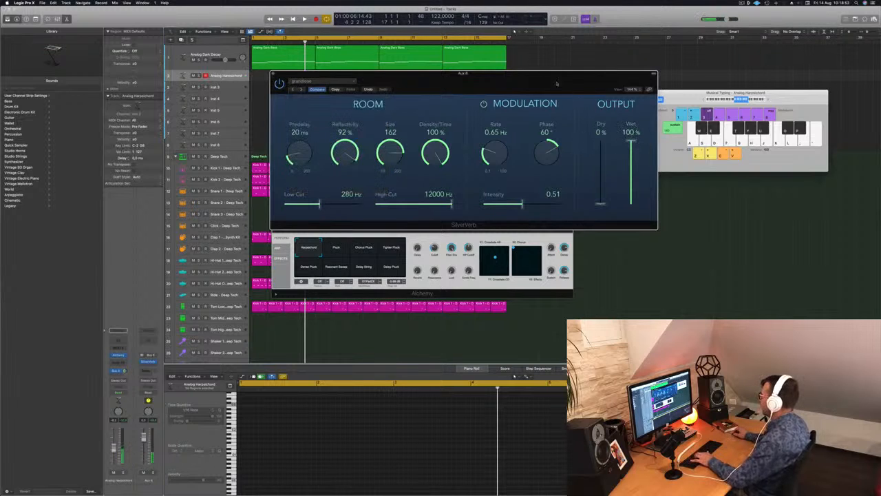
drag(557, 83, 640, 104)
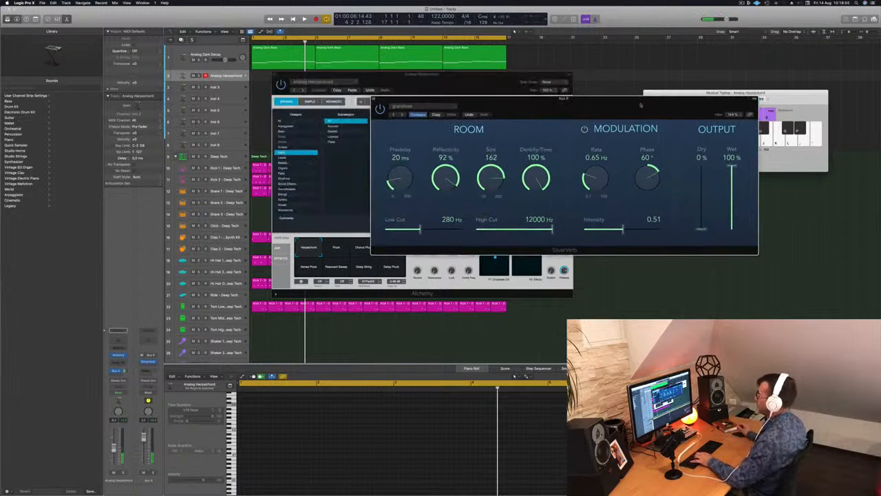
drag(641, 105, 650, 105)
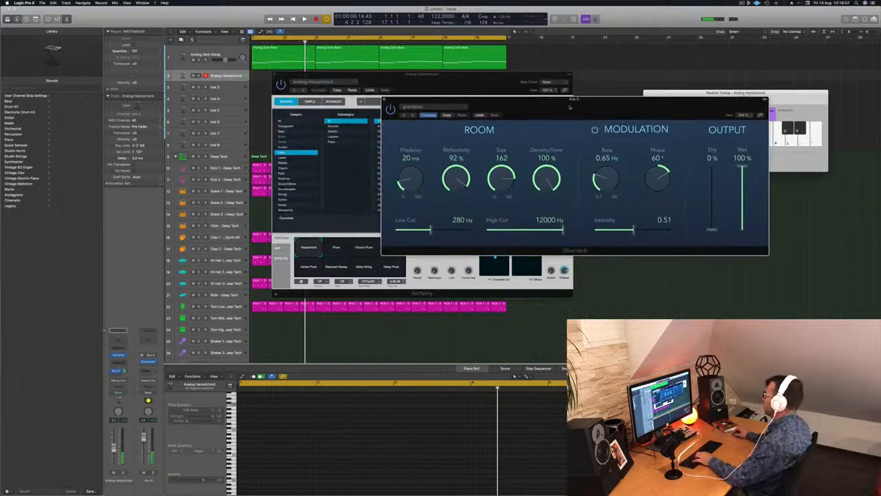
click(384, 100)
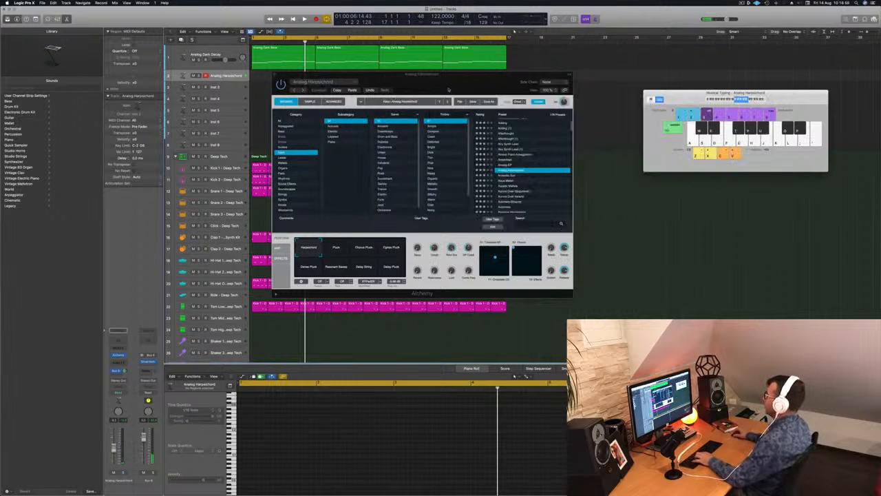
Play the loop and try notes on the Analog Harpsichord with Musical Typing
drag(448, 89, 470, 82)
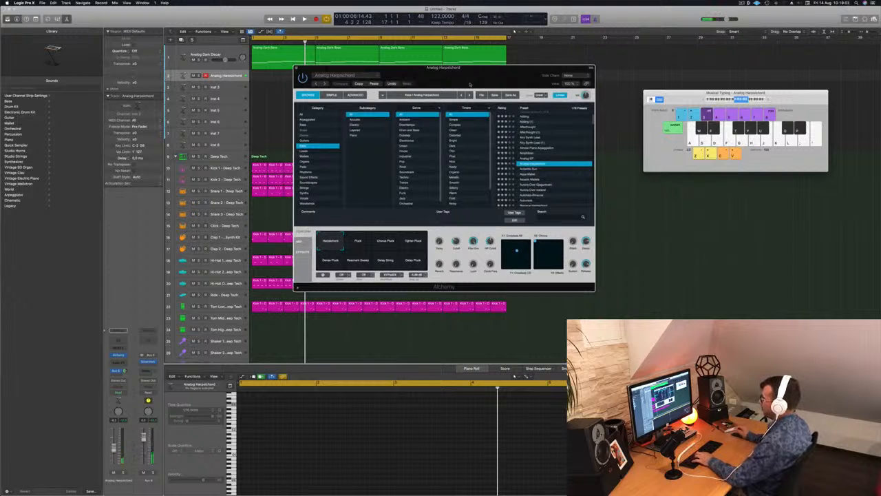
key(space)
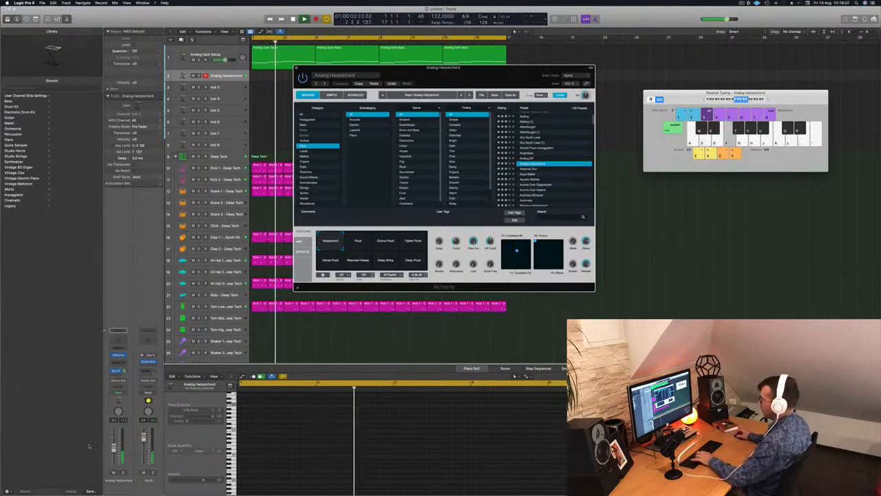
click(821, 102)
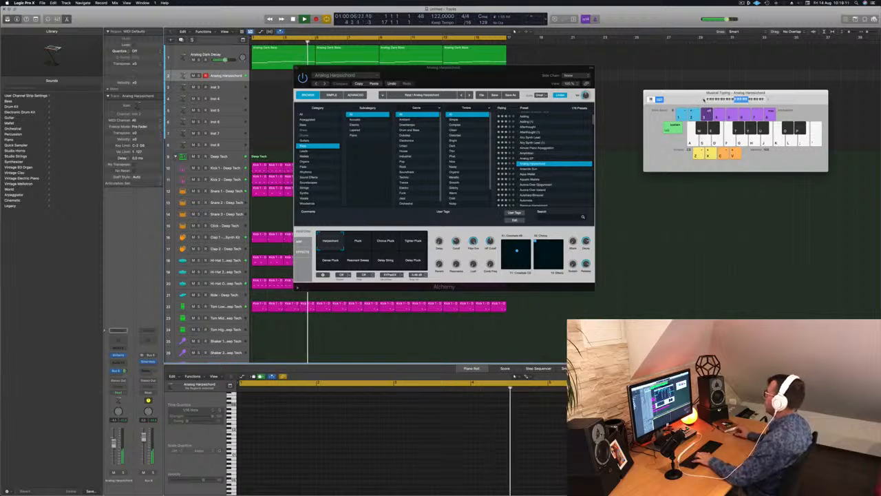
key(g)
key(h)
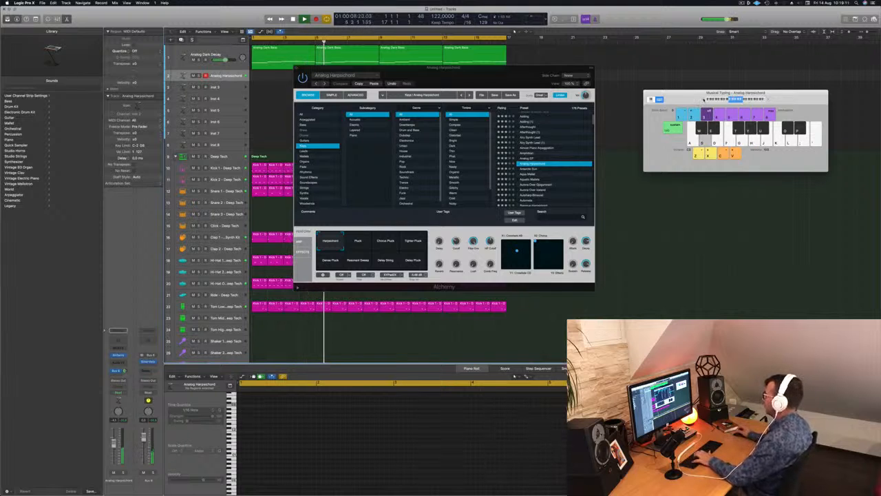
key(a)
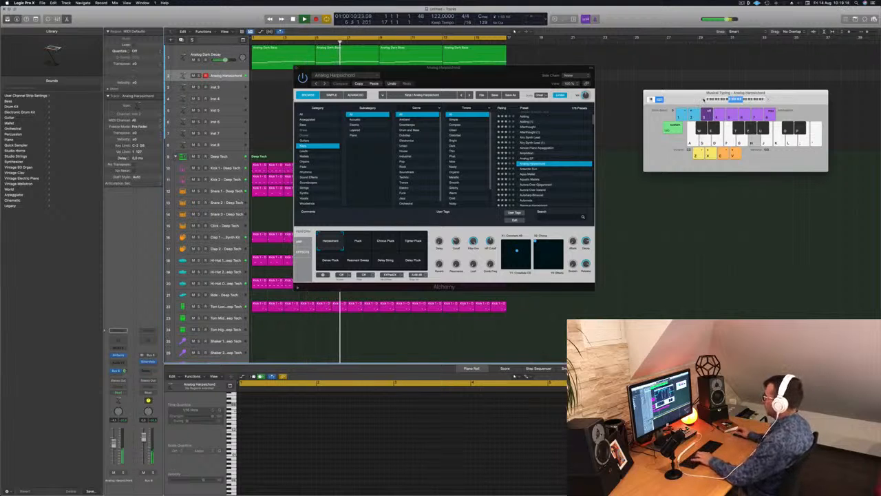
key(f)
key(g)
key(h)
Switch the Analog Harpsichord preset to its Pluck variation and try notes on it over the loop
click(355, 238)
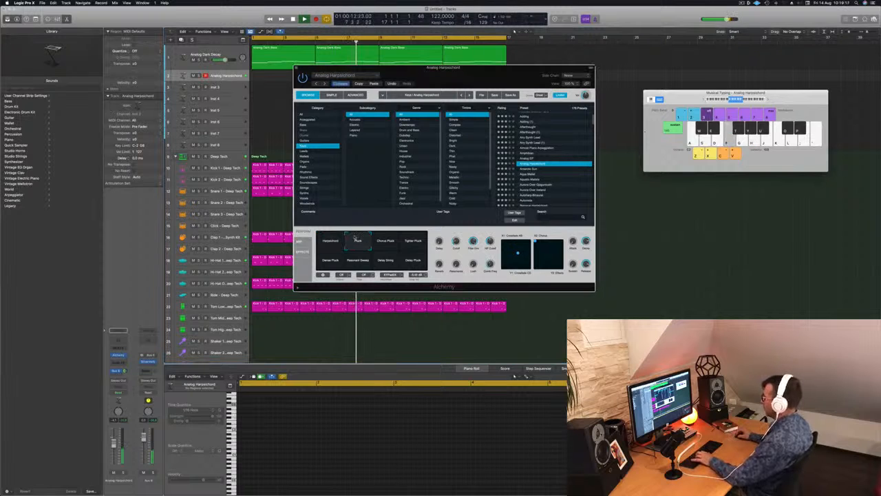
key(g)
key(h)
key(f)
key(f)
key(d)
key(h)
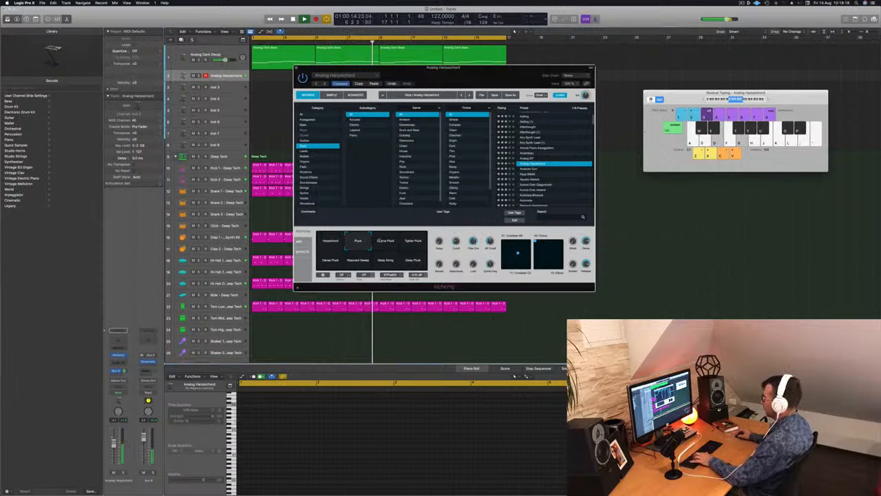
key(d)
Try the Chorus Pluck variation with notes and a cutoff tweak, and try the Tighter Pluck and Dense Pluck variations
click(388, 242)
key(j)
key(f)
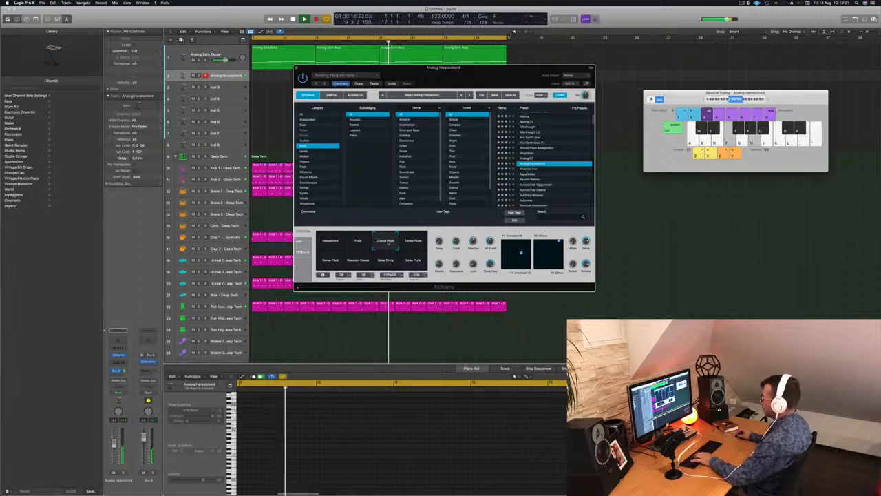
key(f)
mouse_move(455, 242)
drag(455, 242, 456, 248)
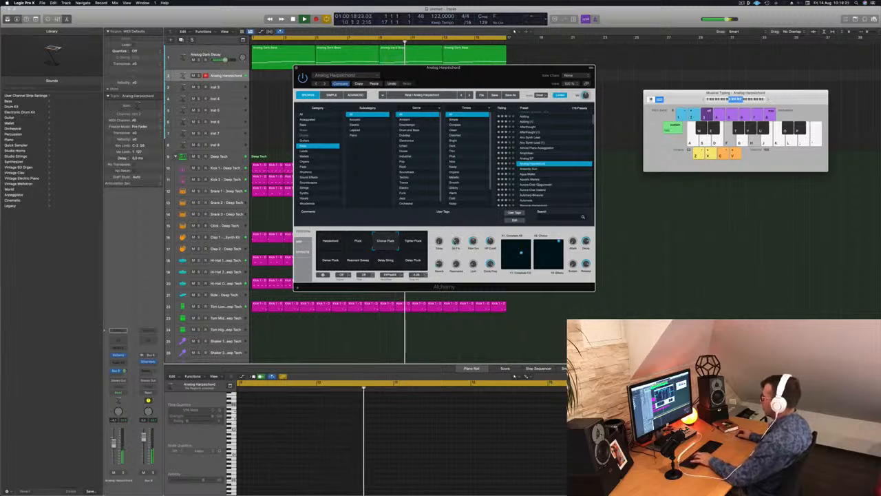
key(d)
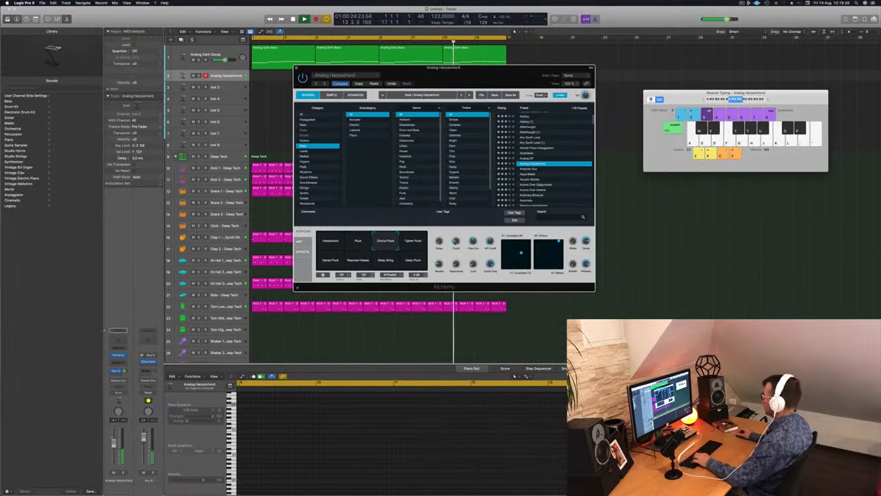
key(d)
key(f)
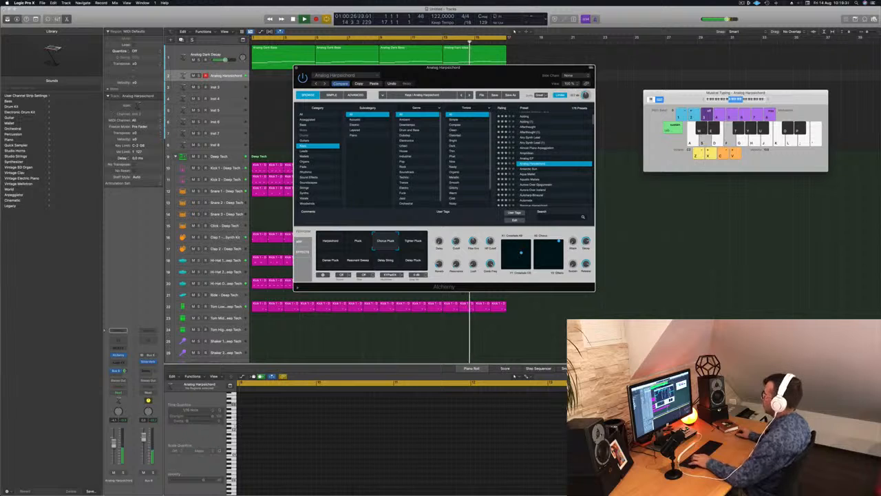
click(413, 243)
click(331, 261)
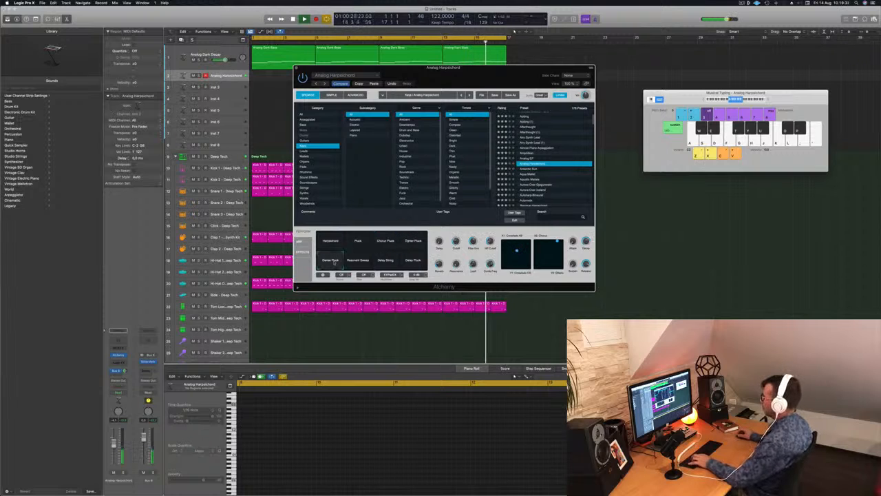
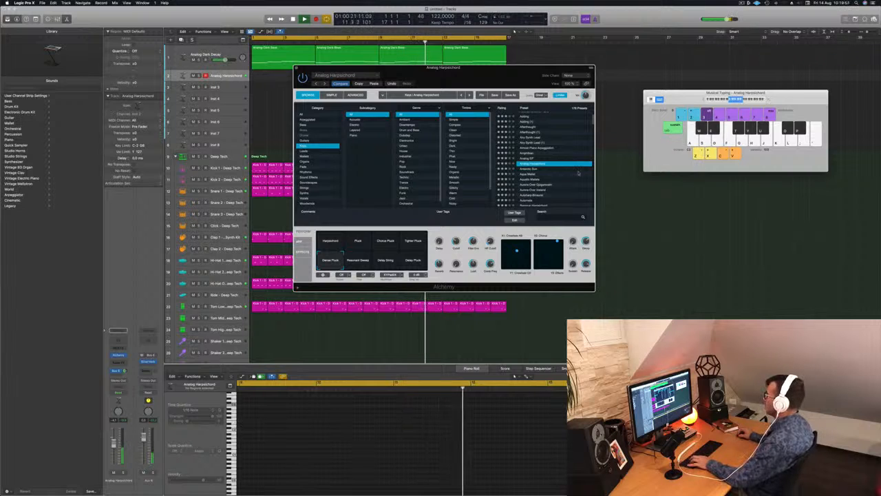
Load the Antarctic Sun preset and record a chord part on its track over the loop
click(531, 169)
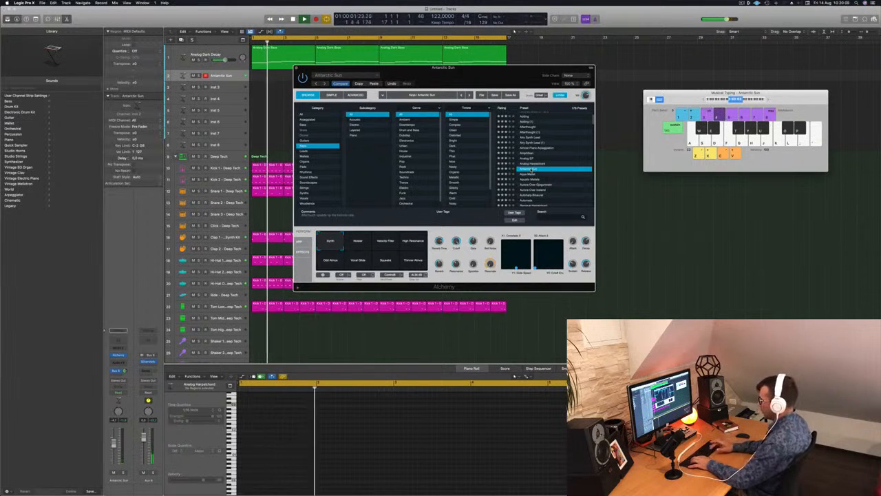
key(r)
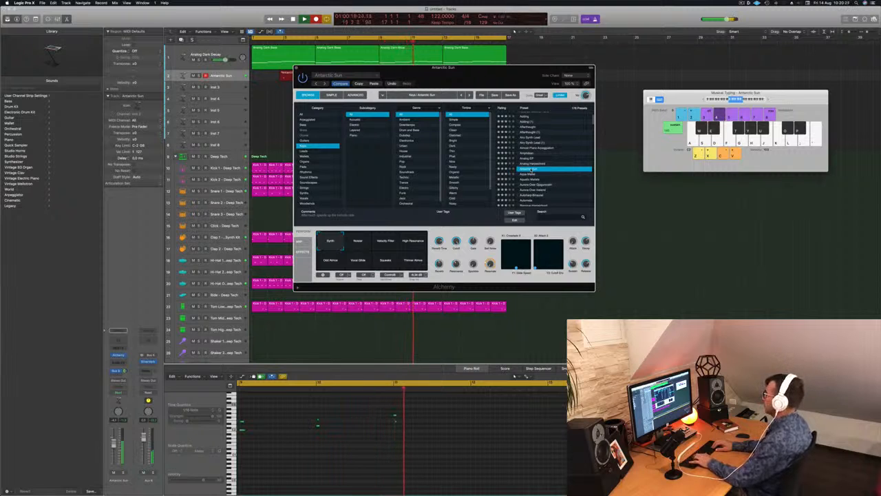
key(d)
key(g)
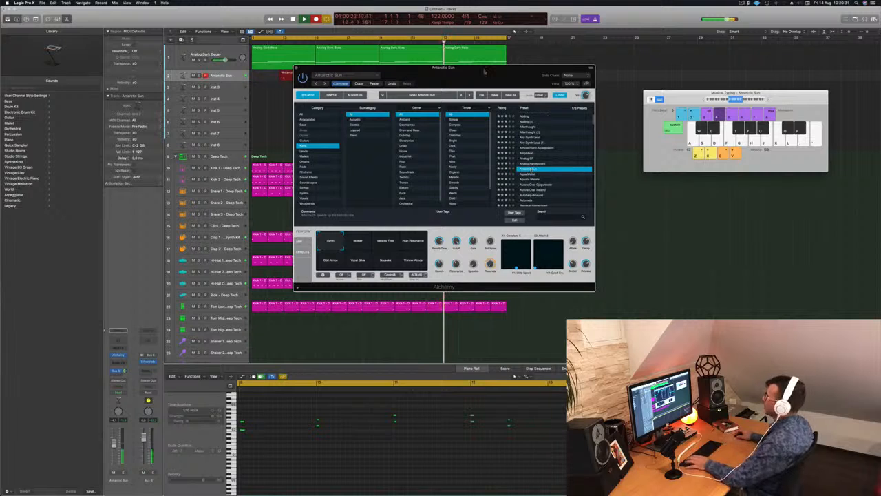
key(space)
Trim the recorded Antarctic Sun region to the four bars from bar 9 and move them to bar 1
drag(443, 74, 729, 101)
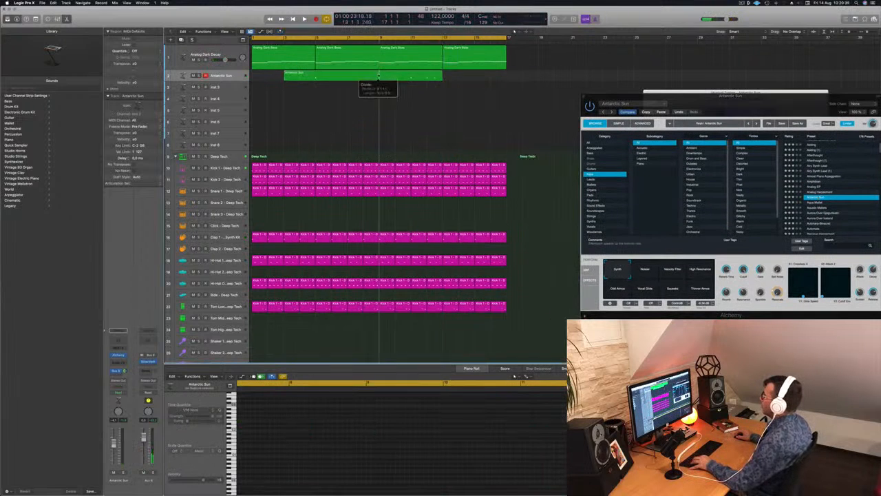
click(366, 79)
key(Return)
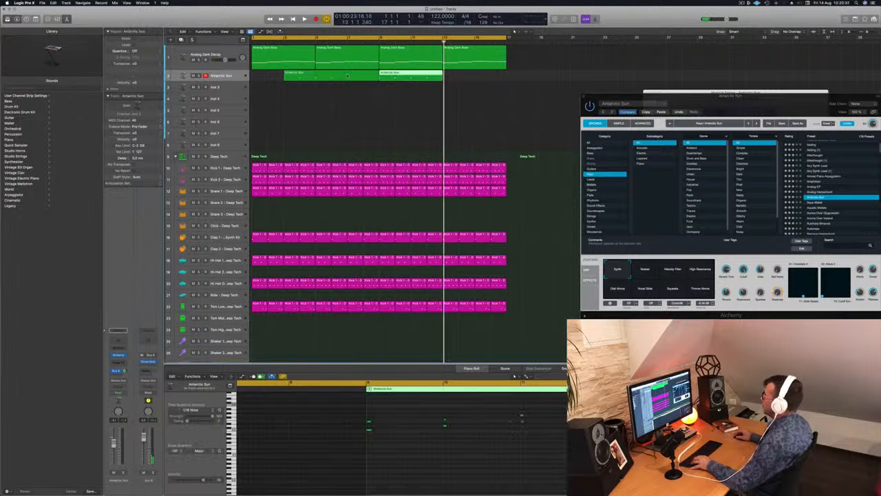
key(Delete)
drag(406, 74, 279, 73)
key(Return)
Remove the two-note chord at bar 4, move the region's last two notes there instead, and check the loop in playback
key(space)
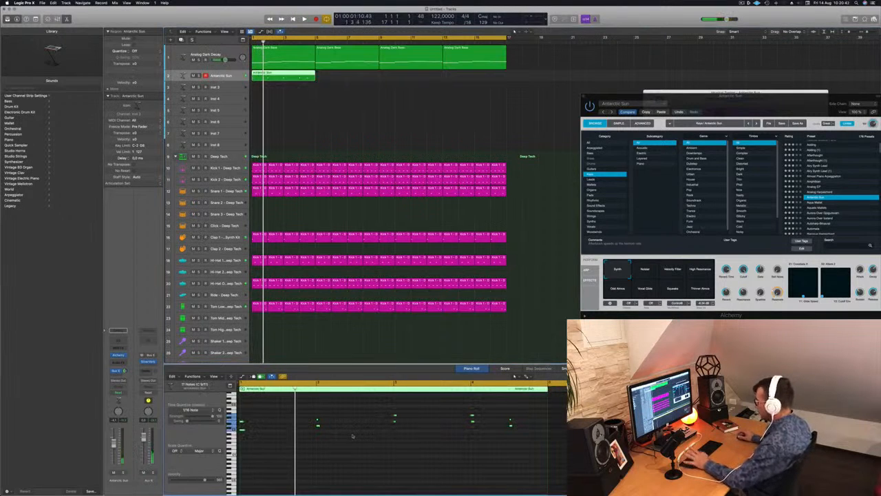
key(space)
scroll(370, 443, up, 4)
scroll(374, 443, down, 2)
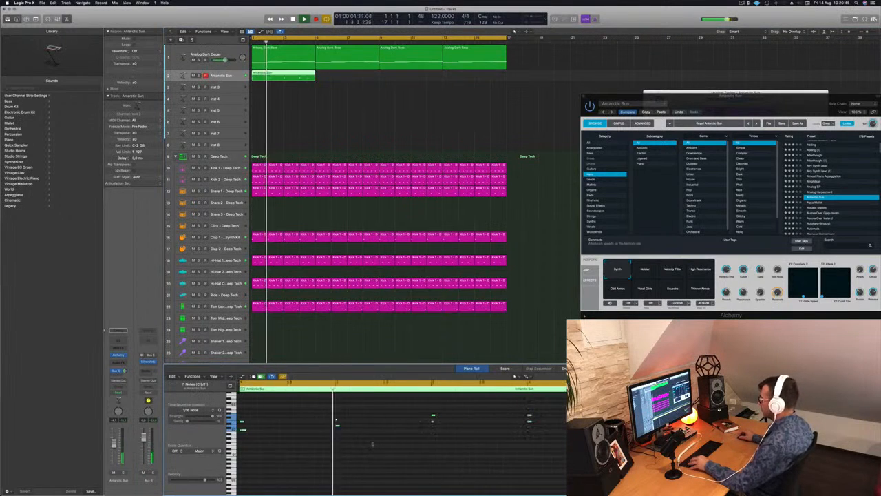
scroll(378, 444, down, 2)
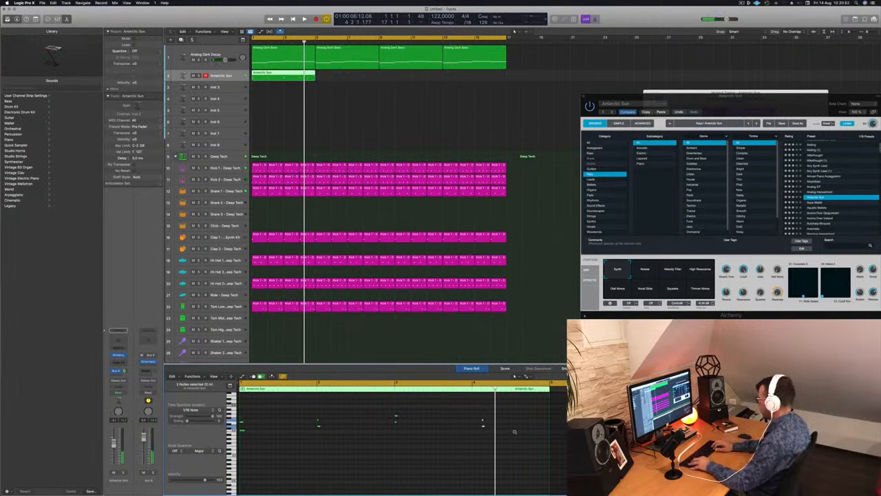
key(space)
key(space)
key(space)
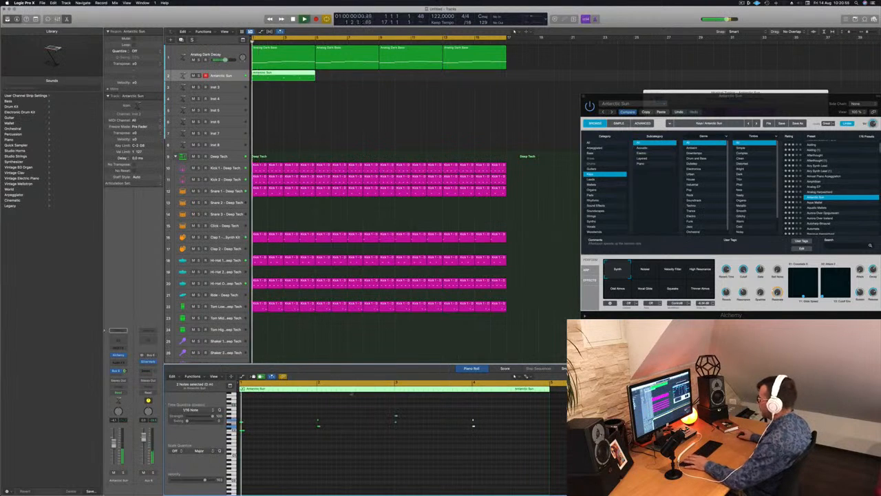
key(space)
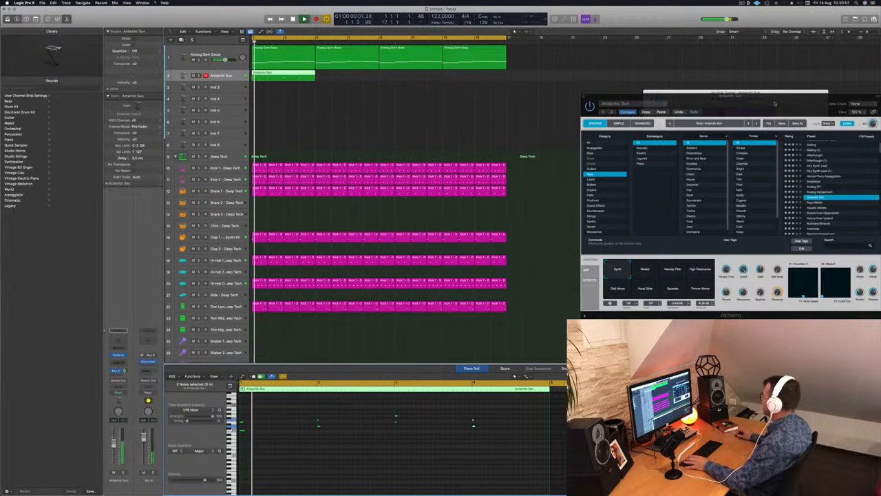
Move the Alchemy window over the tracks and lower the Antarctic Sun channel's volume during playback
drag(769, 102, 532, 92)
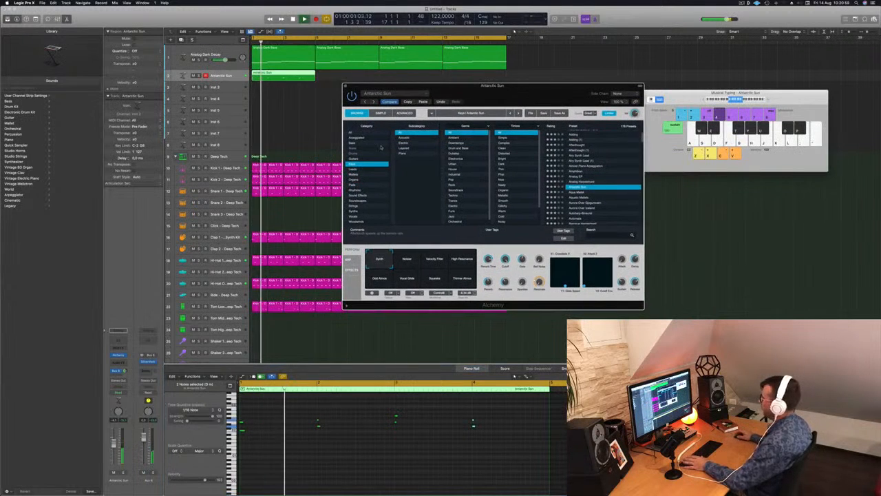
key(space)
key(space)
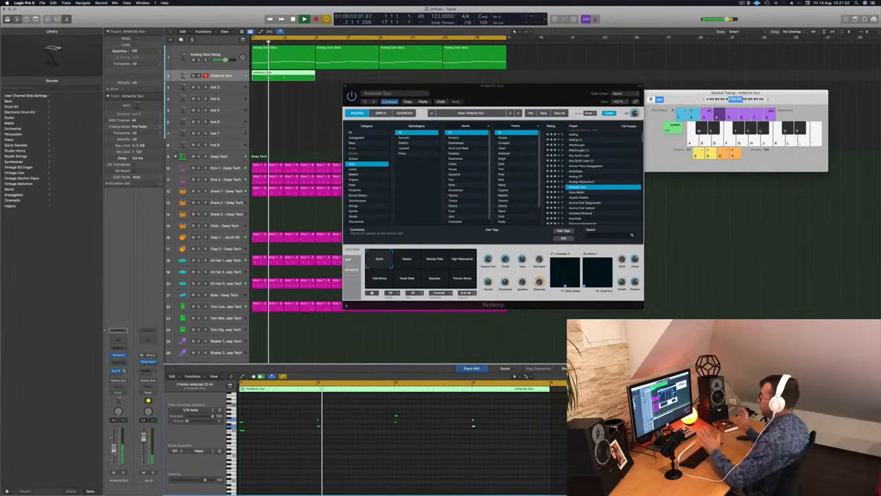
key(space)
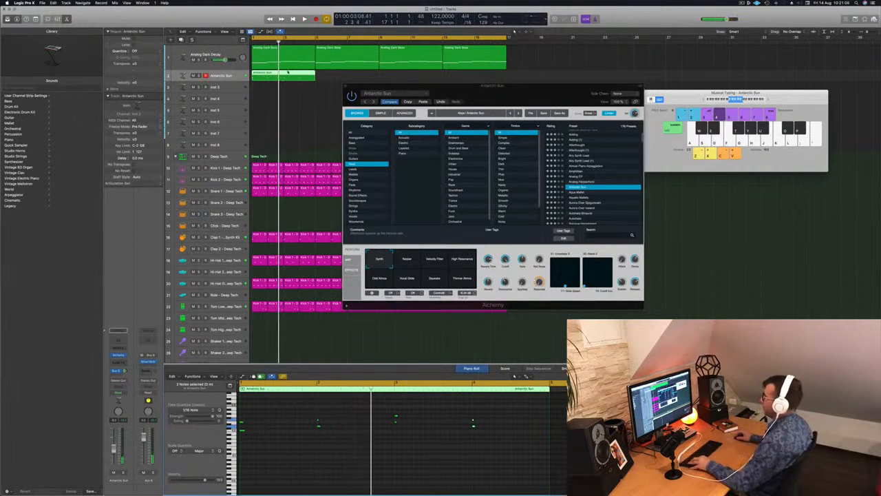
Copy the four-bar Antarctic Sun region three times so the part fills all 16 bars
drag(288, 72, 351, 72)
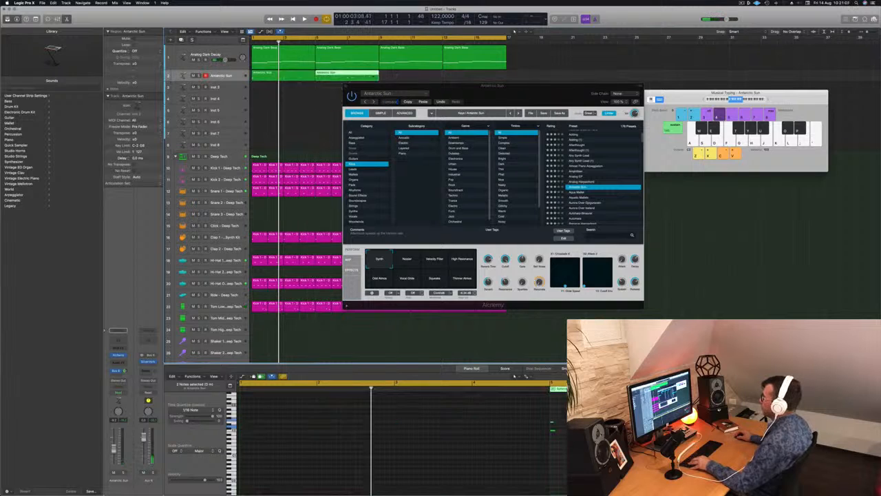
shift+click(290, 75)
drag(298, 78, 419, 78)
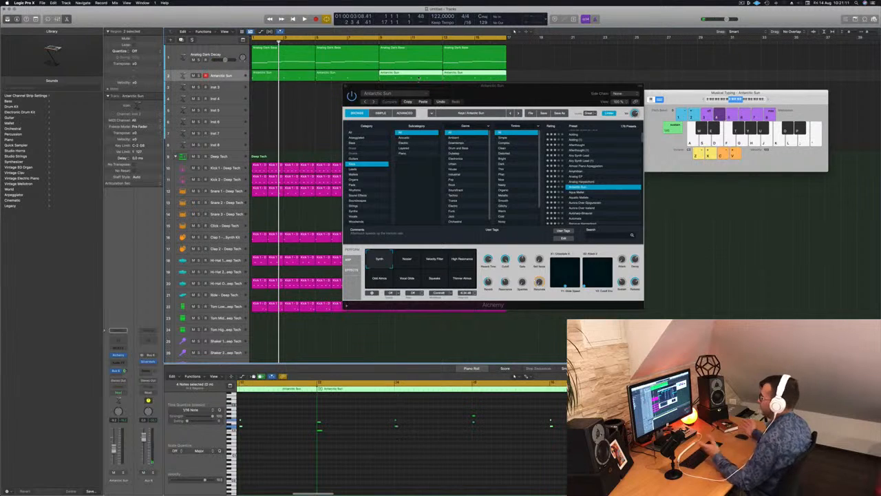
Audition other Antarctic Sun variations such as High Resonance, Vocal Glide and Thinner Atmos during playback, and return to Synth
key(space)
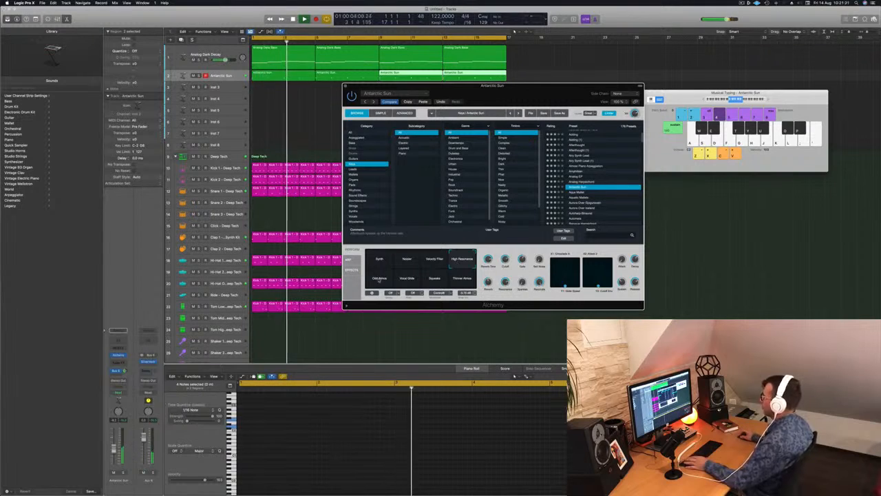
click(407, 279)
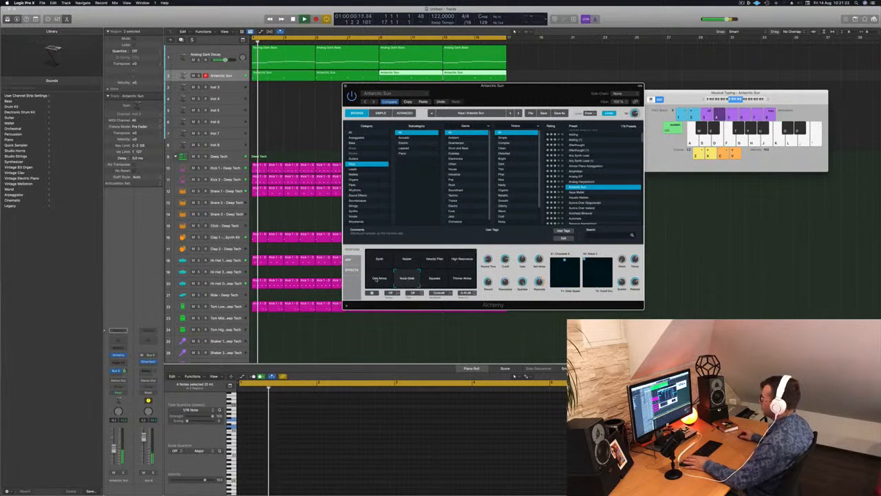
click(375, 278)
click(407, 279)
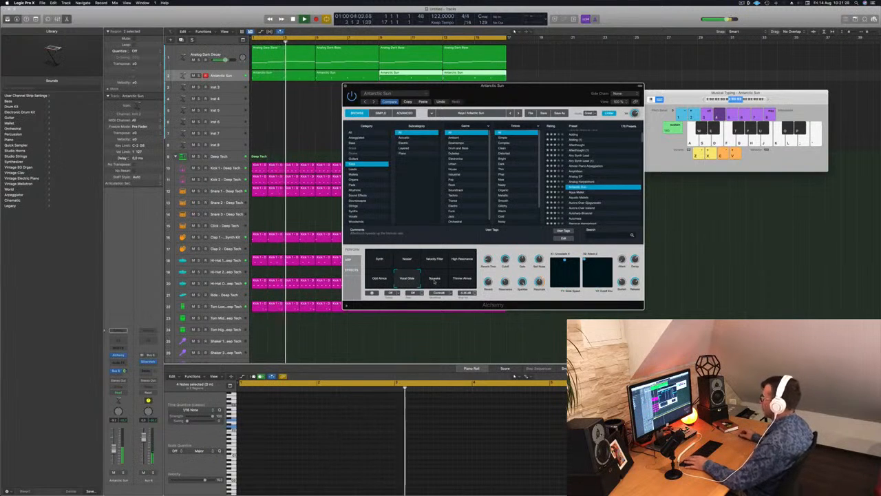
click(434, 279)
click(458, 280)
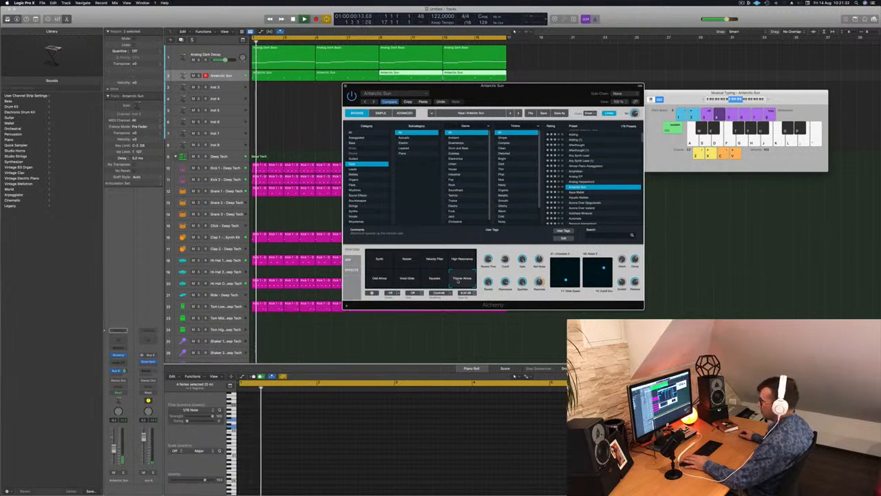
key(Return)
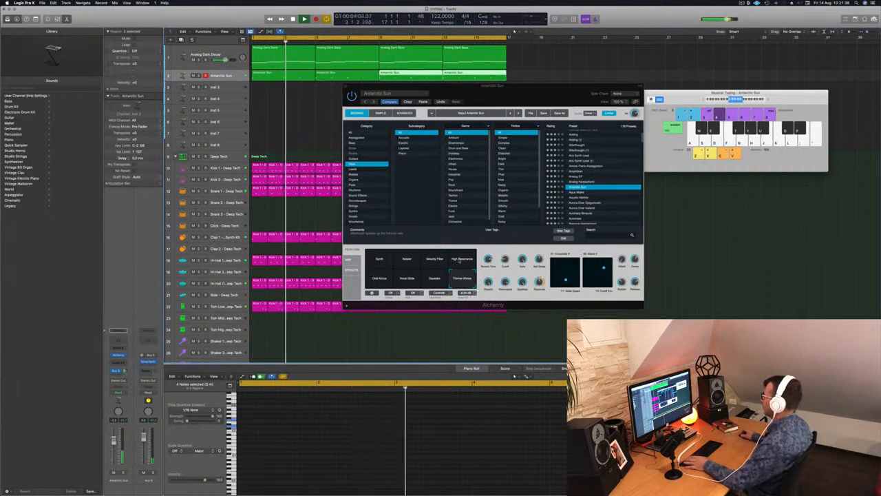
click(381, 261)
key(Return)
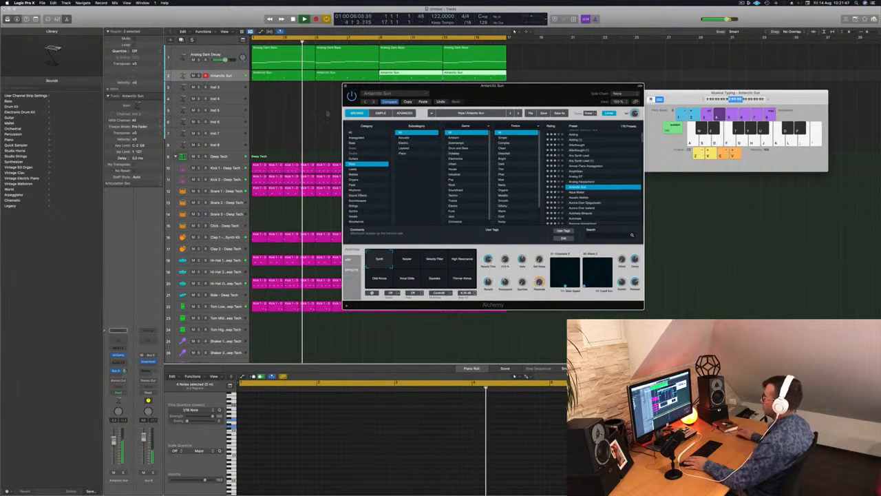
drag(505, 93, 464, 111)
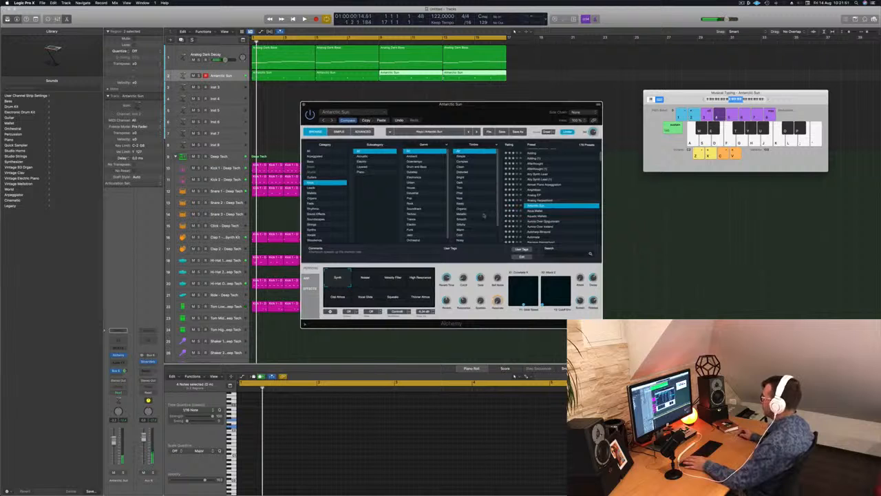
Audition the Aurora Over Iceland and Autoharp-Binaural presets in Alchemy during playback and lower the track's channel volume
scroll(545, 193, down, 3)
click(543, 197)
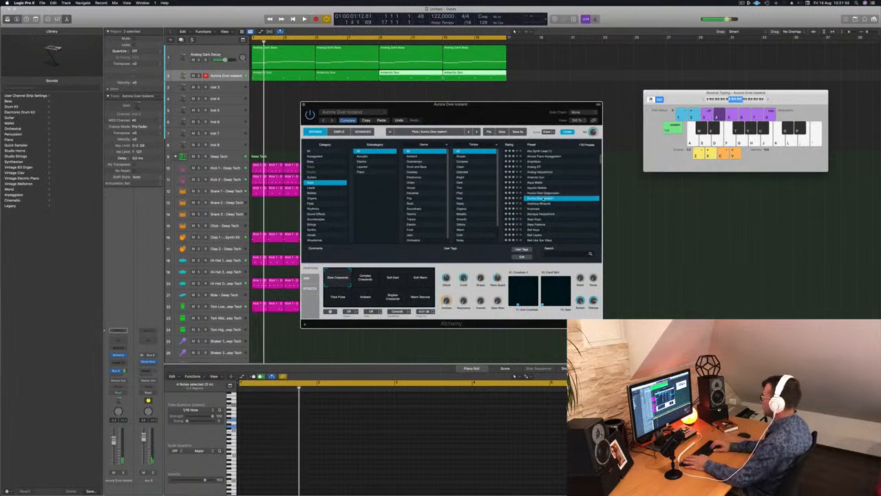
key(Down)
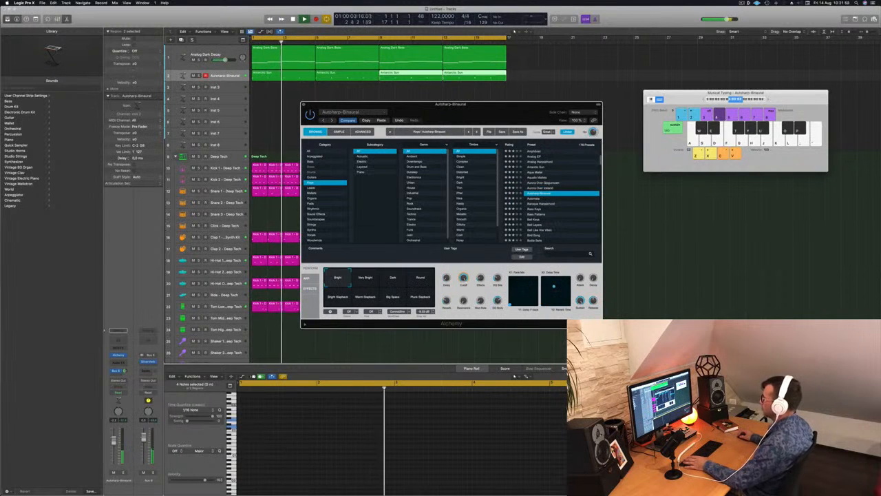
drag(113, 439, 114, 447)
key(Return)
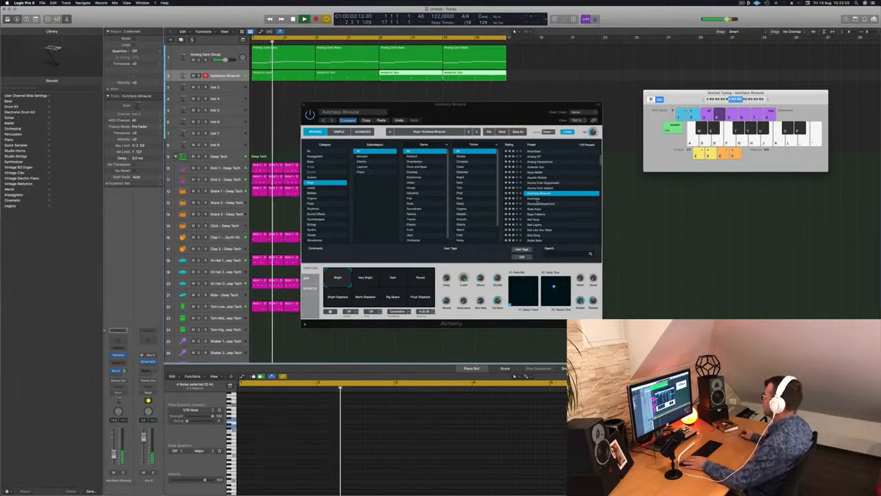
click(539, 194)
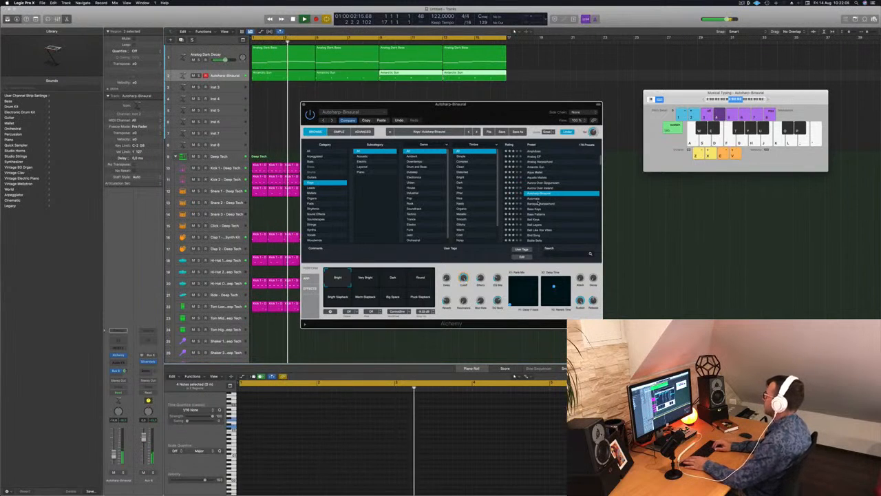
Browse past Baroque Harpsichord and Bass Patterns, load the Bell Keys preset, and raise its channel volume slightly during playback
key(Down)
key(Down)
key(Down)
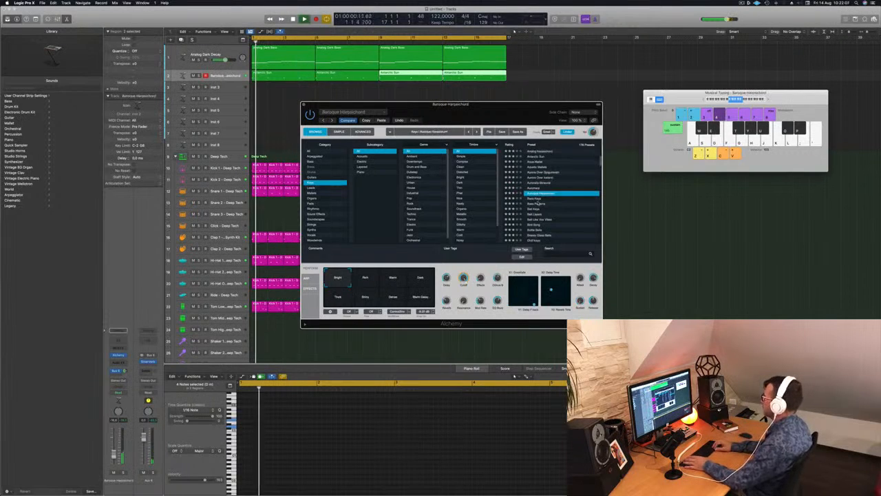
key(Down)
key(Down)
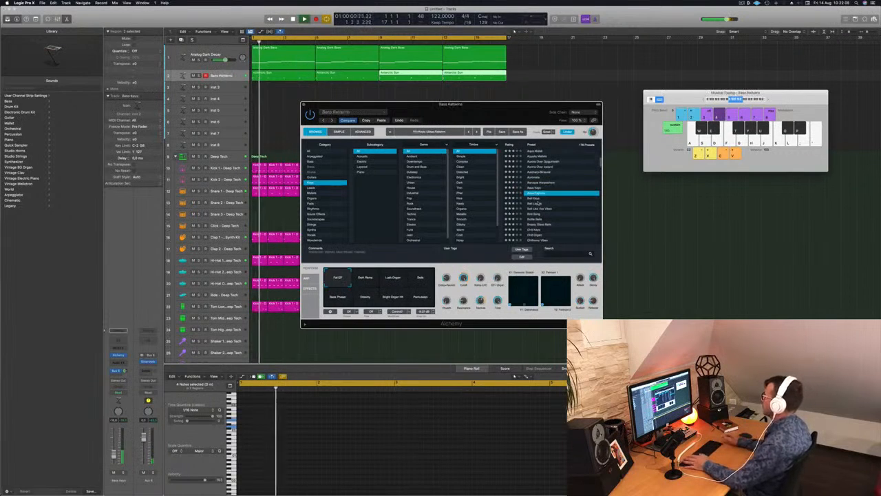
key(Down)
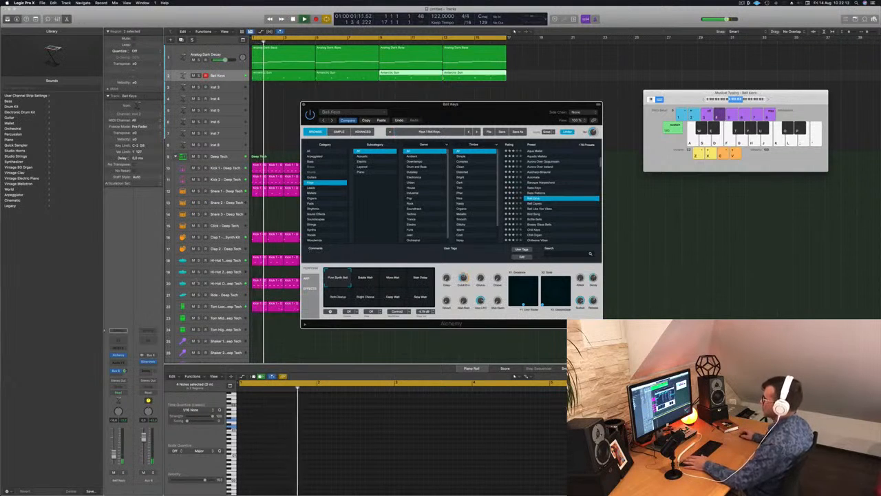
drag(114, 455, 114, 452)
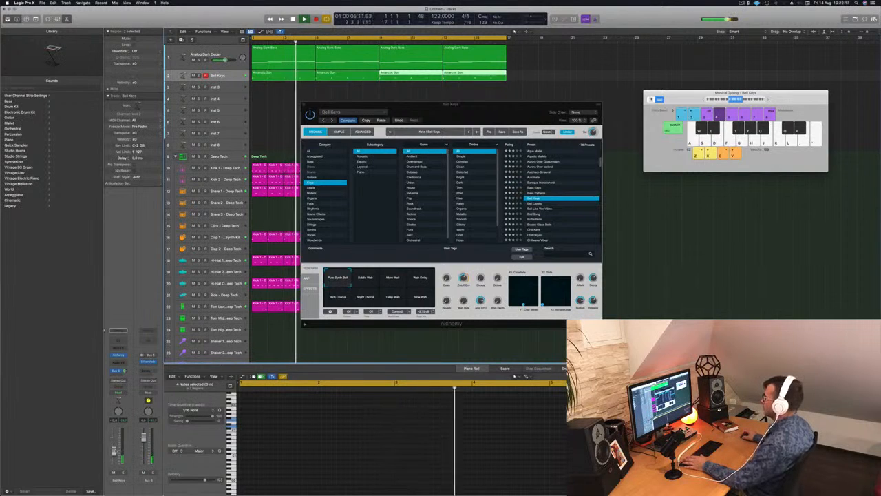
Audition Bell Keys variations such as Subtle Wah, Wah Delay and Rich Chorus during playback, and return to Pure Synth Bell
mouse_move(484, 115)
mouse_down()
mouse_move(530, 105)
mouse_move(478, 106)
mouse_up()
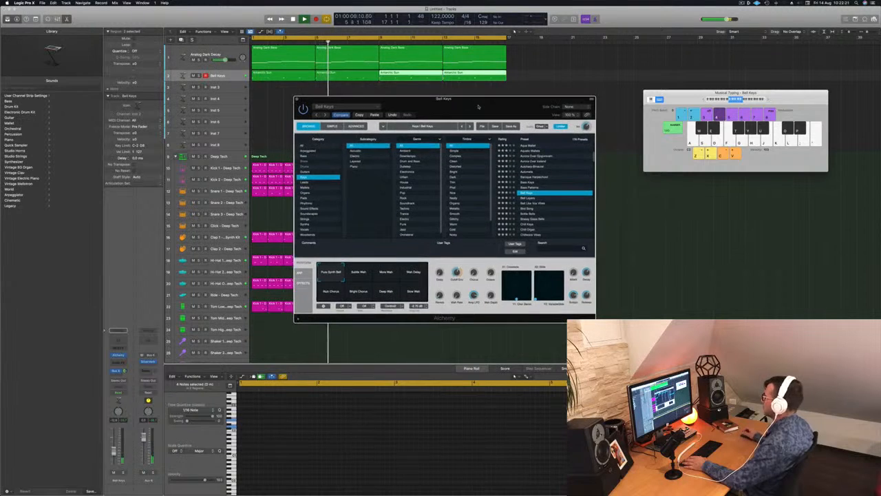
click(370, 278)
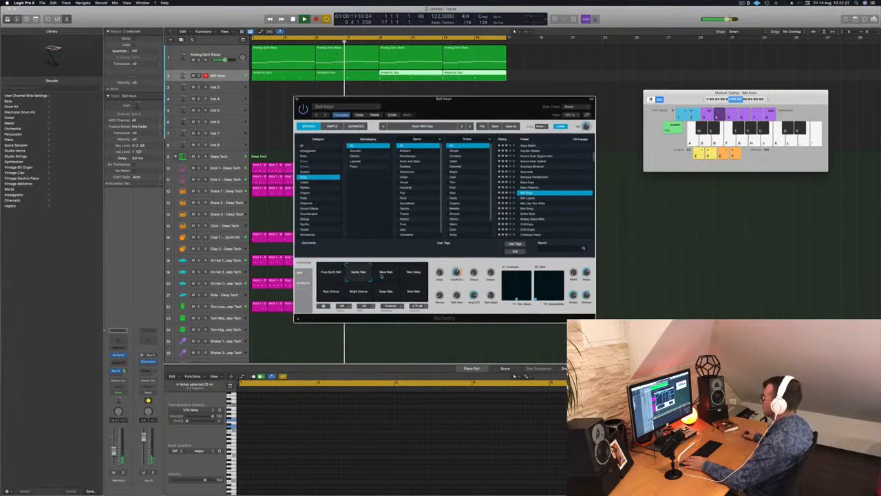
click(397, 279)
click(413, 276)
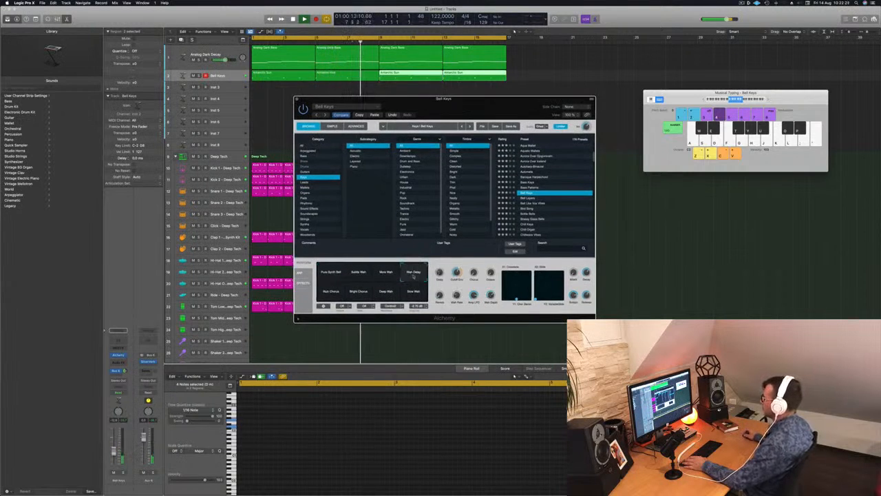
click(325, 295)
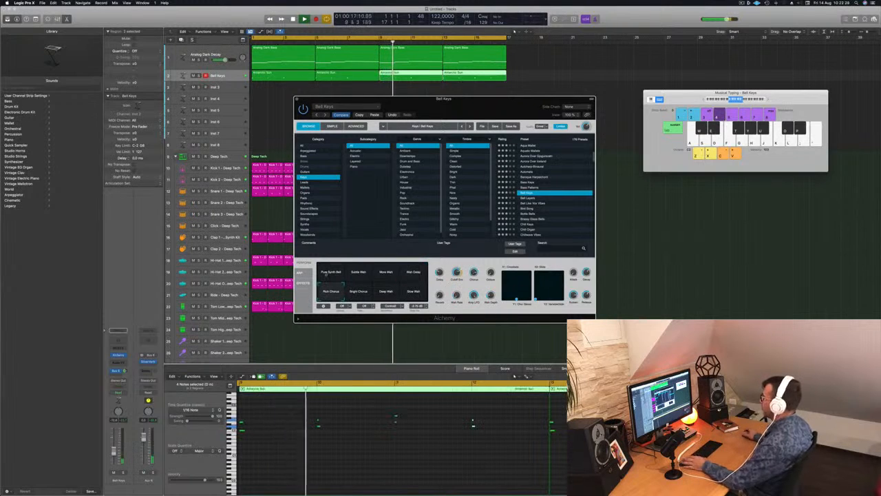
click(326, 274)
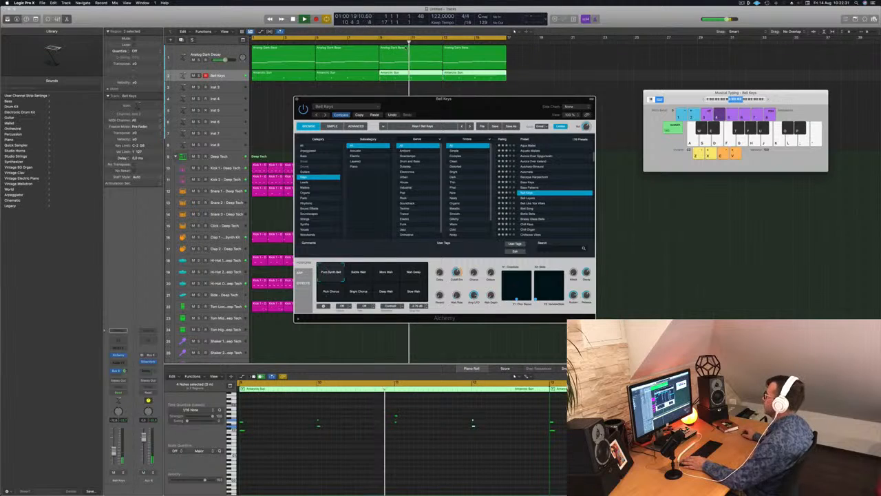
Close the Alchemy window and show the first Analog Dark Bass region's notes in the Piano Roll
drag(454, 109, 486, 115)
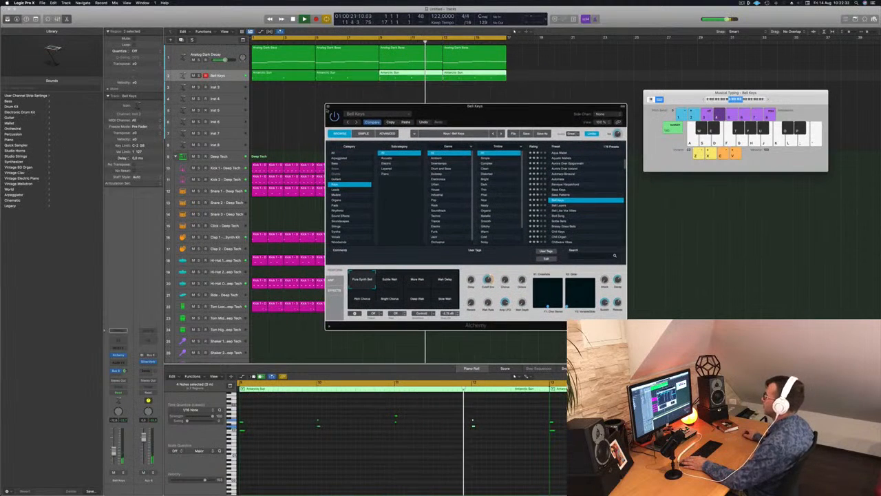
click(328, 107)
click(283, 61)
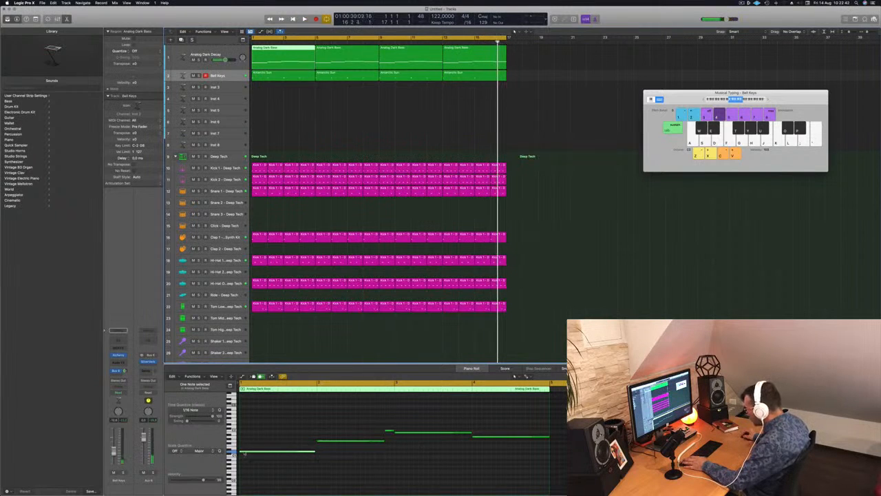
Play back the loop and show the notes of the first Bell Keys region in place of the bass notes
click(404, 435)
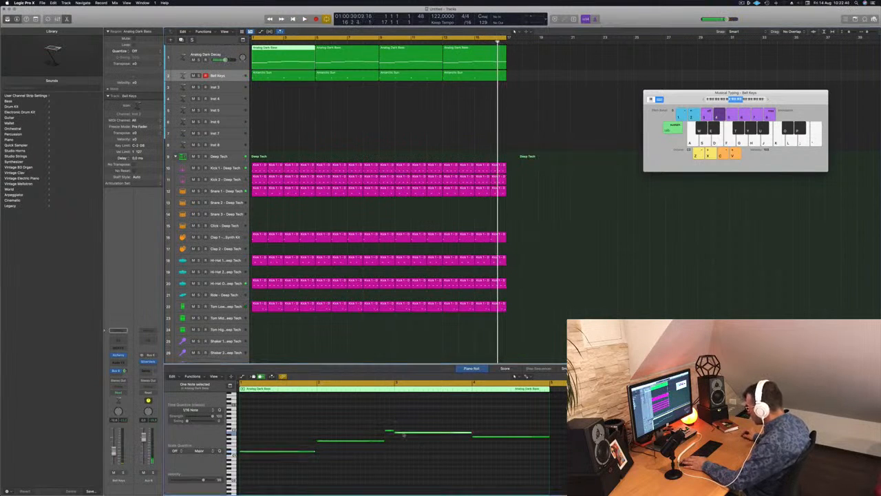
key(space)
click(291, 76)
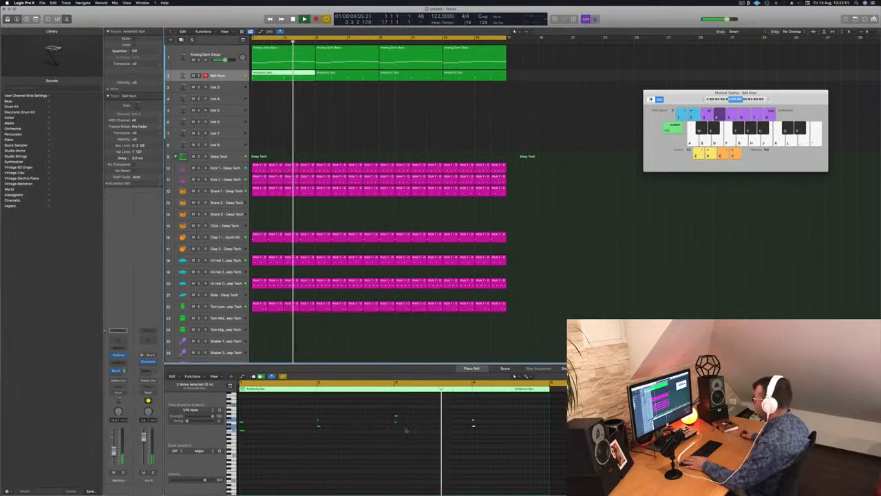
Try replacing the bar 3 chord in the first Bell Keys region with a copy of the bar 2 chord
click(396, 416)
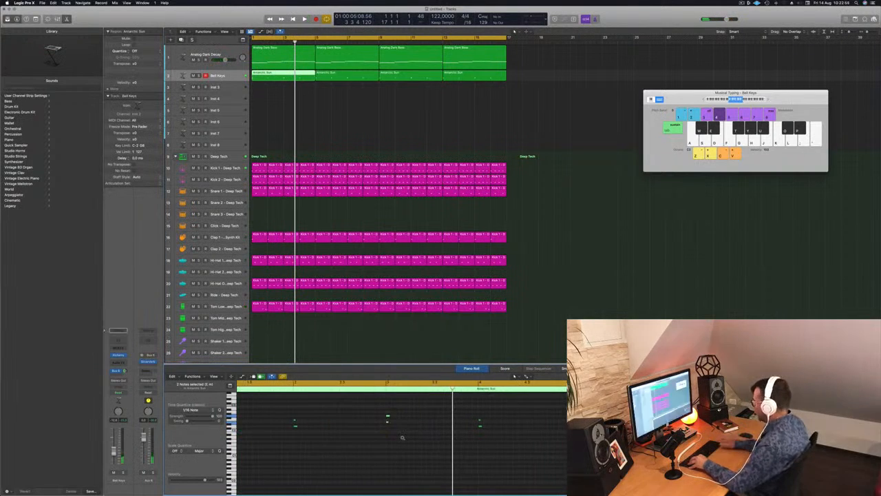
drag(275, 407, 314, 426)
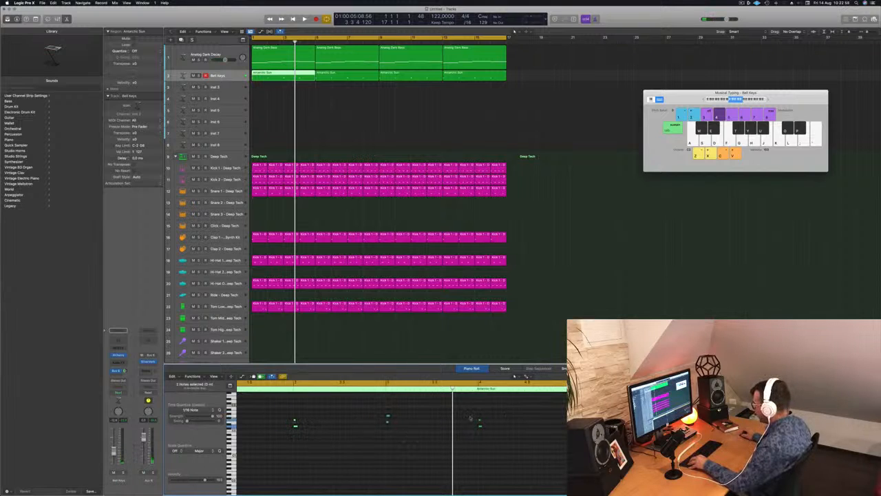
drag(479, 422, 390, 415)
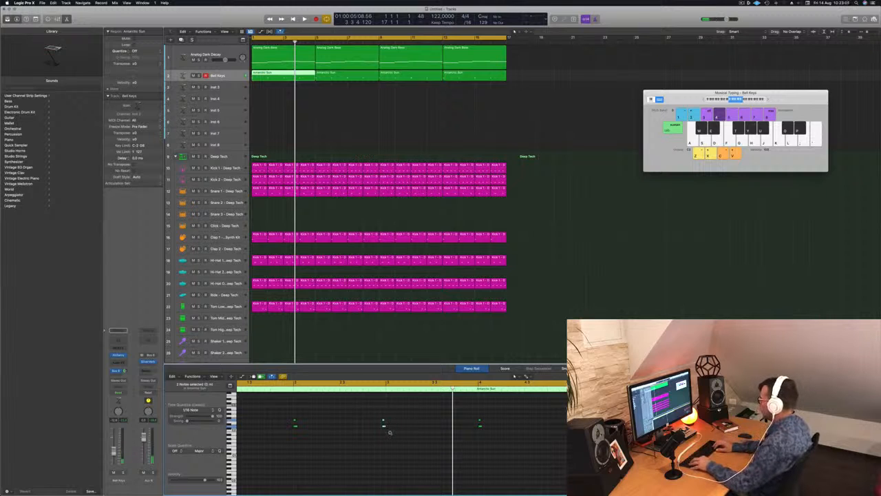
key(super+w)
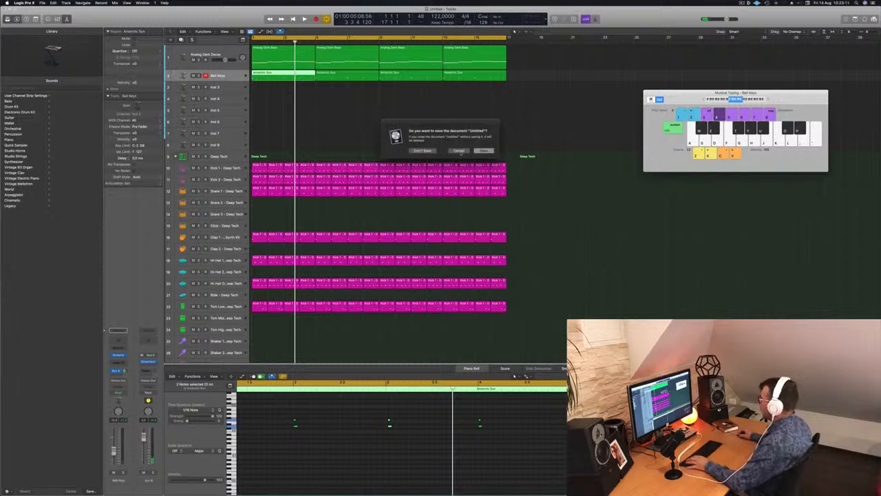
click(459, 150)
Play back the changed Bell Keys chords and undo the bar 3 chord replacement
key(space)
scroll(417, 434, down, 2)
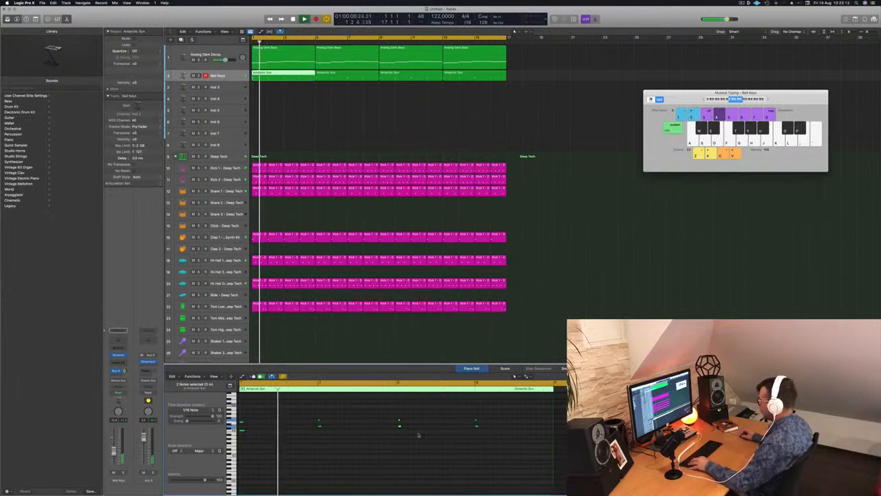
scroll(418, 434, up, 2)
scroll(422, 434, left, 2)
scroll(421, 433, down, 2)
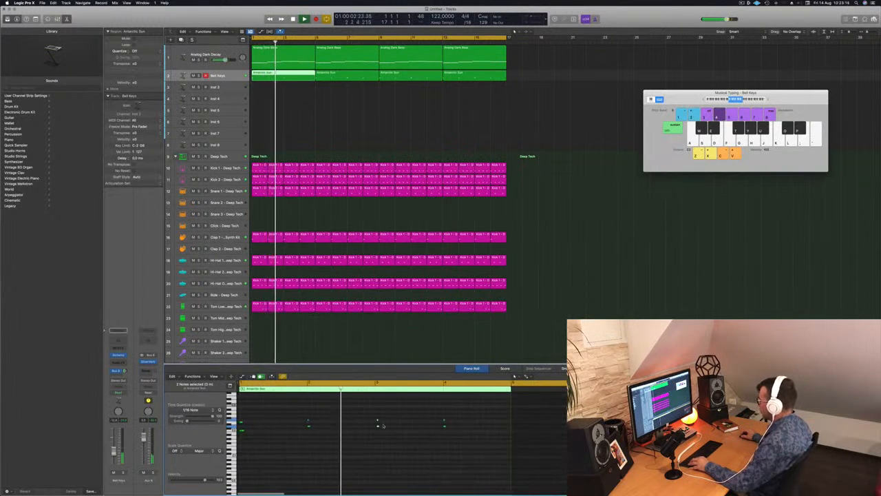
key(super+Right)
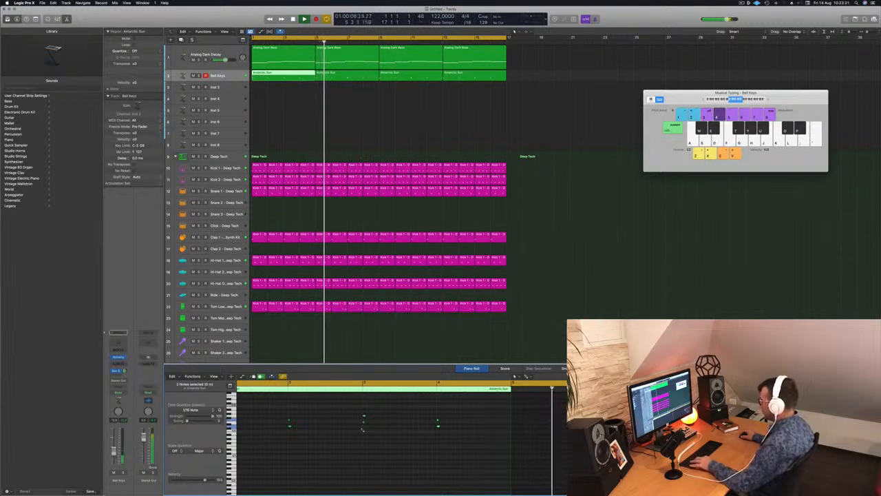
Replay the loop from the start and delete the short note just before bar 3 in the first Analog Dark Bass region
key(Return)
click(329, 76)
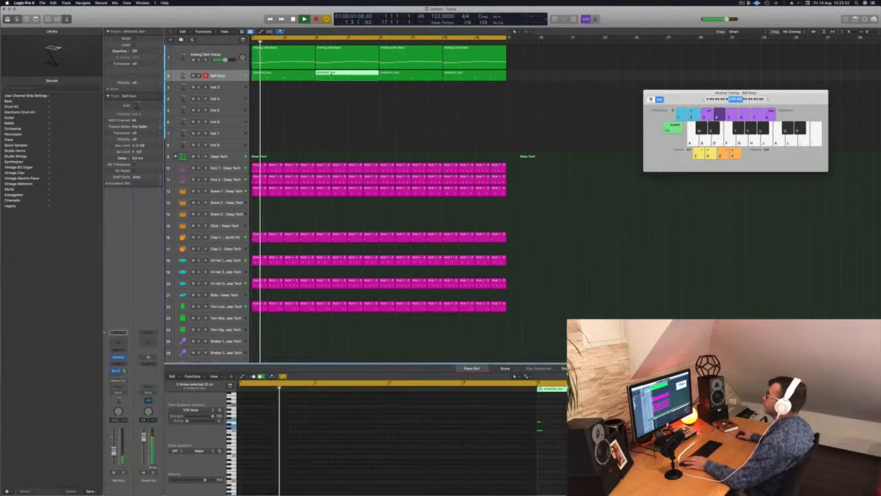
click(292, 76)
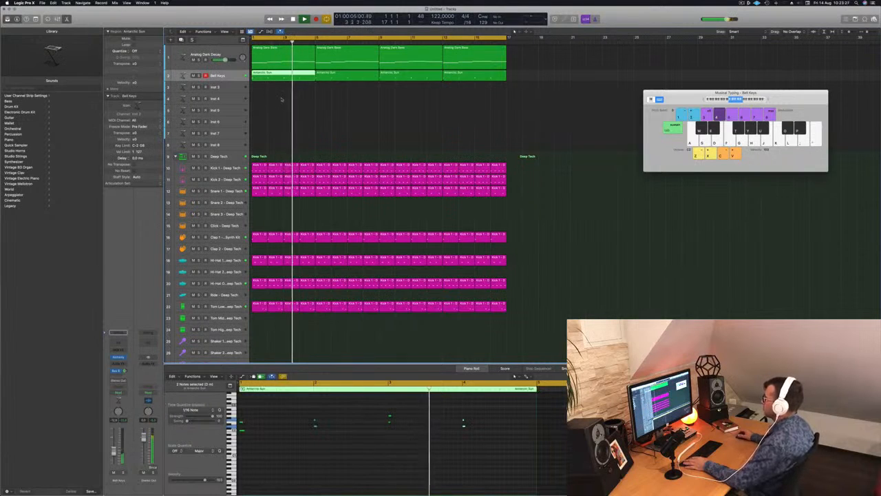
click(289, 53)
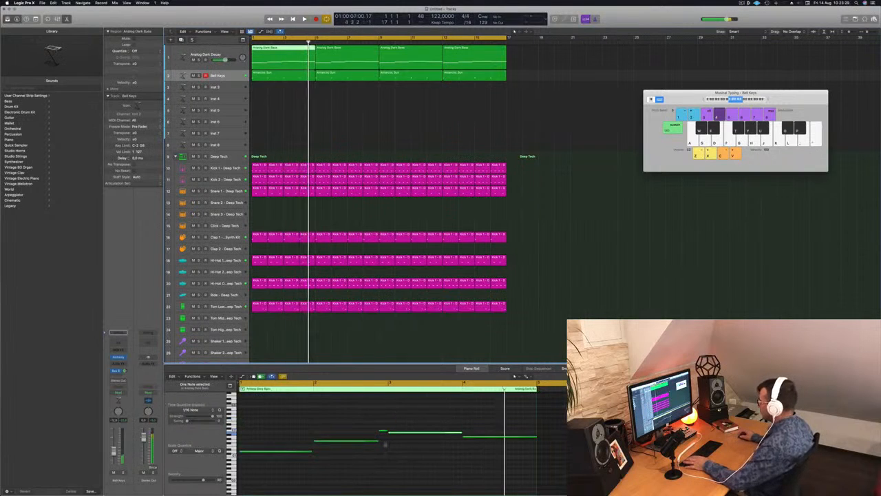
click(383, 432)
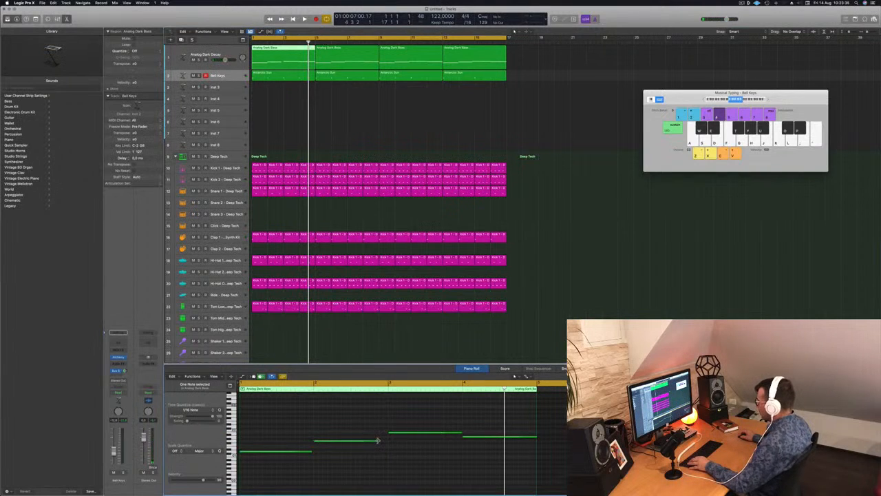
Try lowering the bar 3 note and lengthening the bar 2 note in the first bass region, auditioning the loop
key(space)
key(super+Left)
key(super+Left)
key(super+Left)
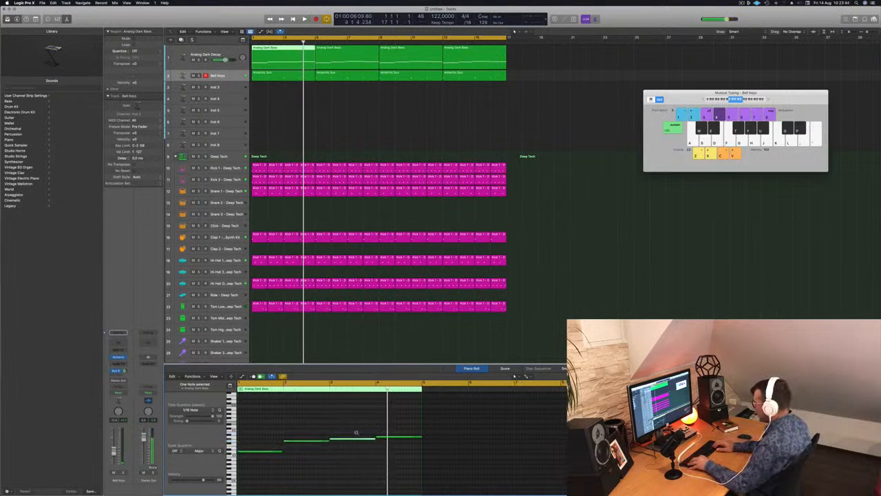
key(space)
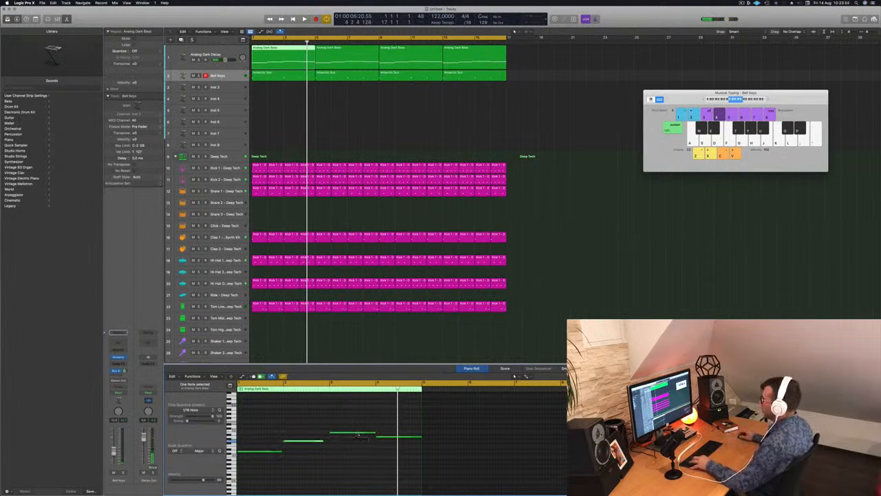
Delete the chords at bars 2, 3 and 4 in the first Bell Keys region and play back the loop
key(space)
click(272, 55)
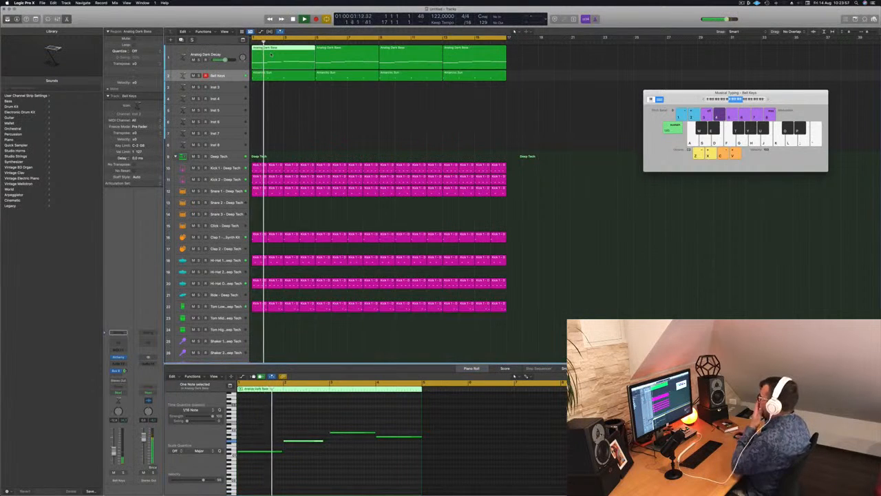
click(293, 77)
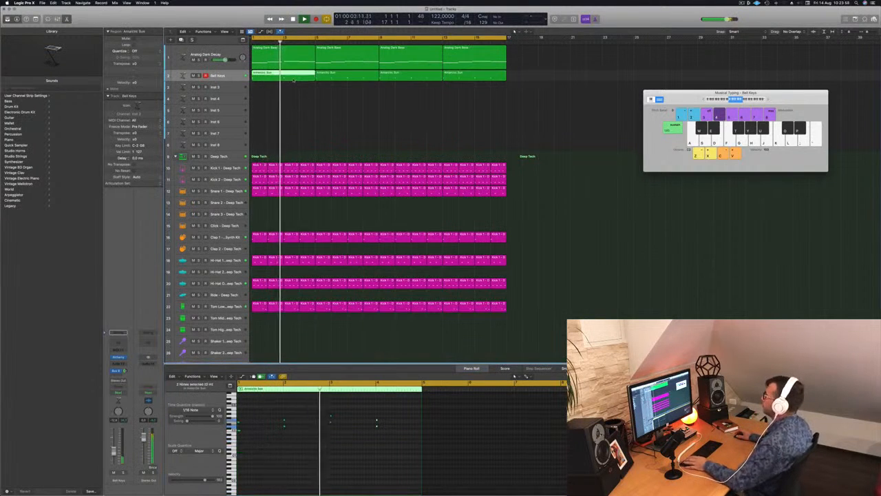
key(space)
key(space)
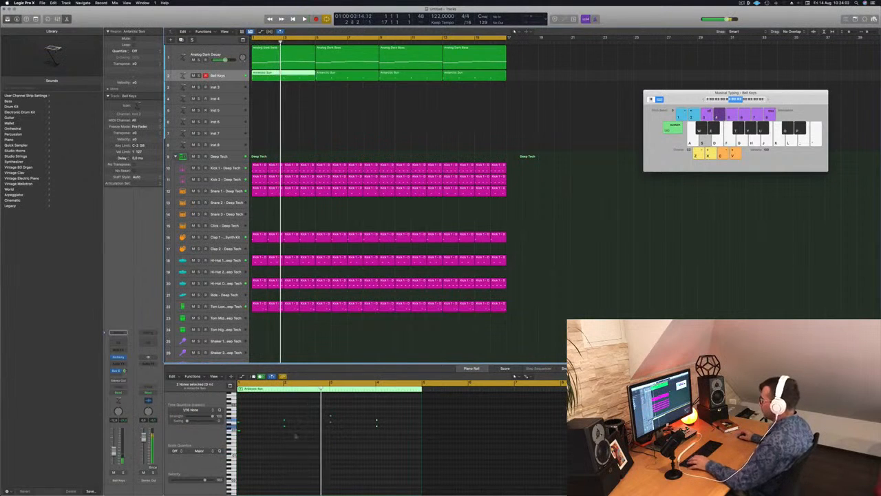
drag(277, 409, 380, 445)
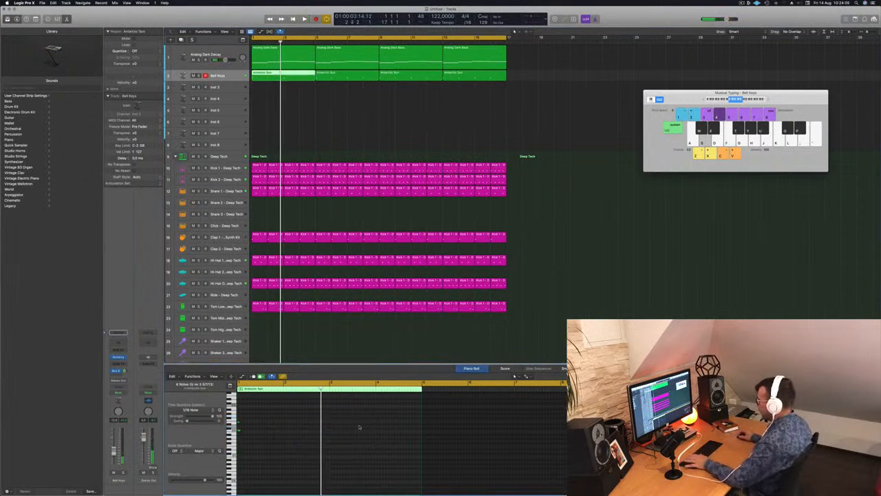
key(space)
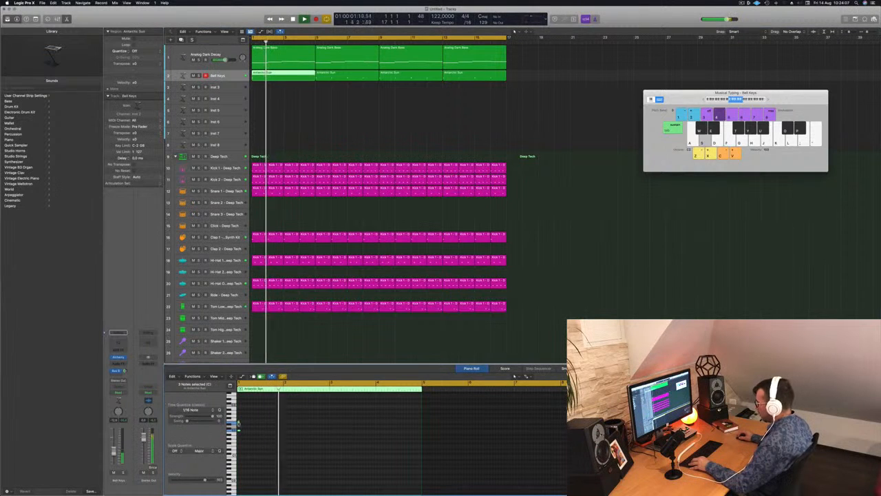
Copy the opening chord of the first Bell Keys region to bar 3 and audition the loop
drag(239, 423, 329, 425)
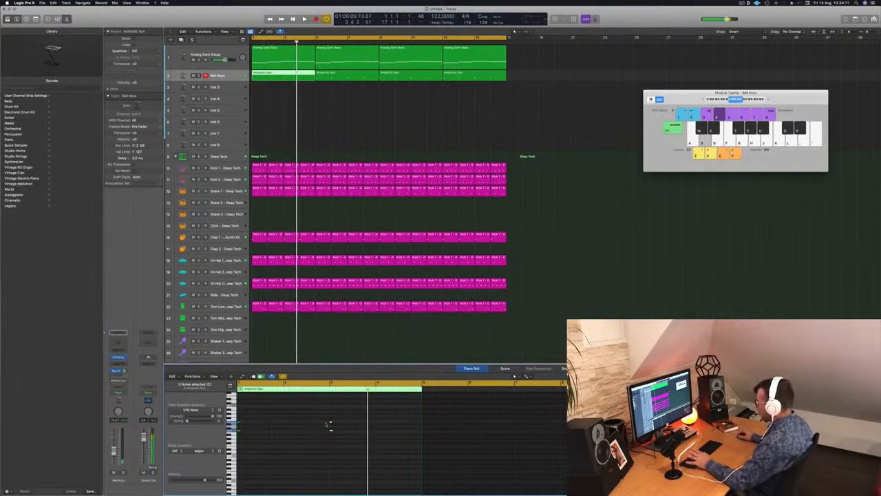
key(space)
scroll(312, 457, up, 5)
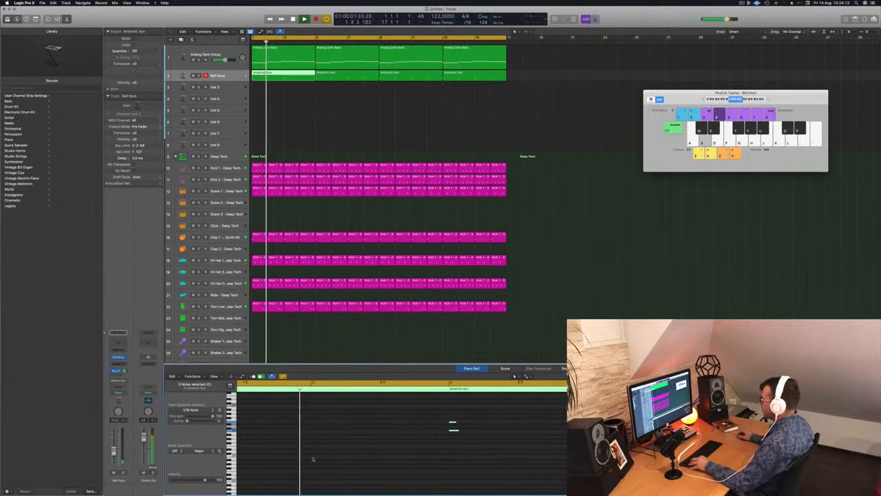
scroll(313, 459, down, 5)
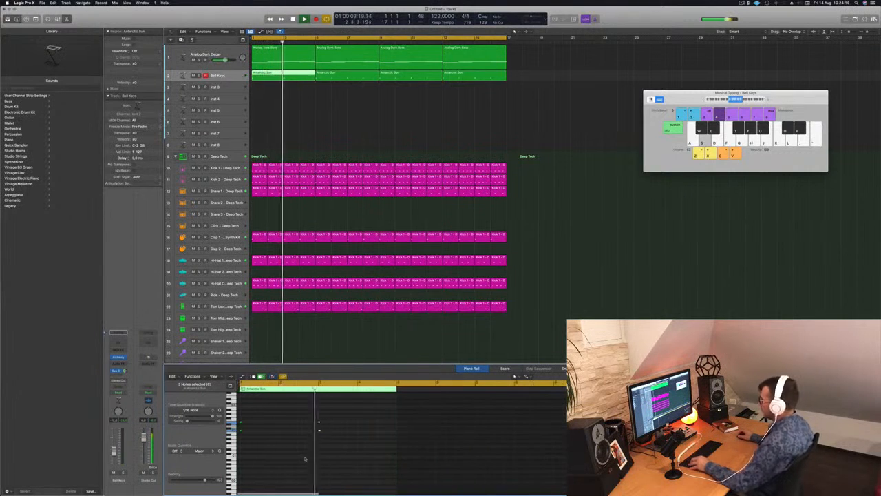
key(space)
Replace the other three Bell Keys regions with copies of the edited first region and play the arrangement
drag(348, 91, 451, 76)
key(Delete)
drag(285, 75, 349, 78)
shift+click(290, 78)
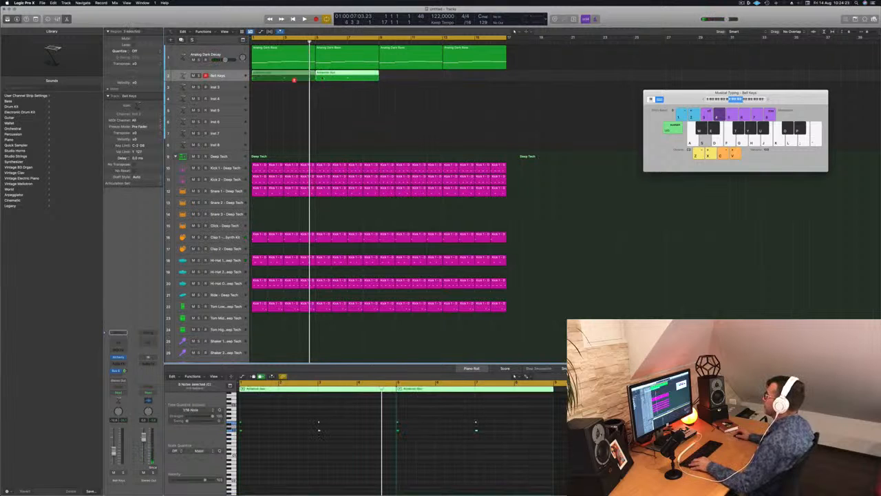
drag(294, 80, 409, 80)
key(space)
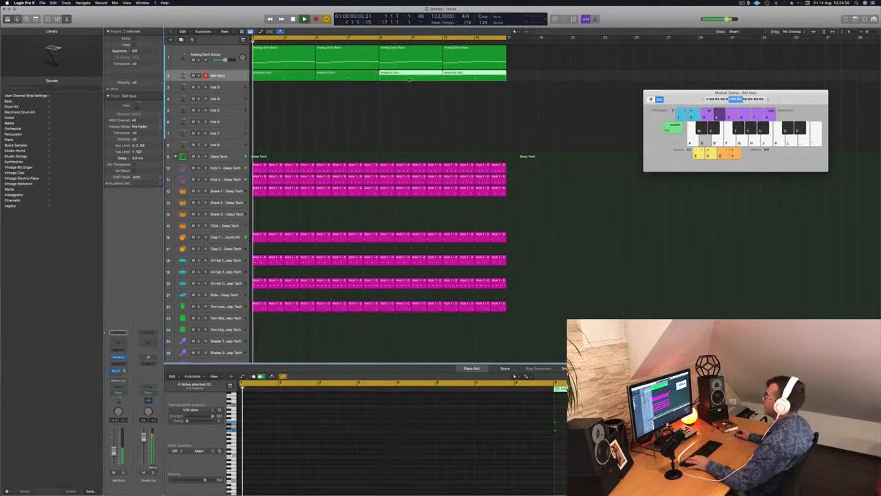
scroll(327, 106, left, 5)
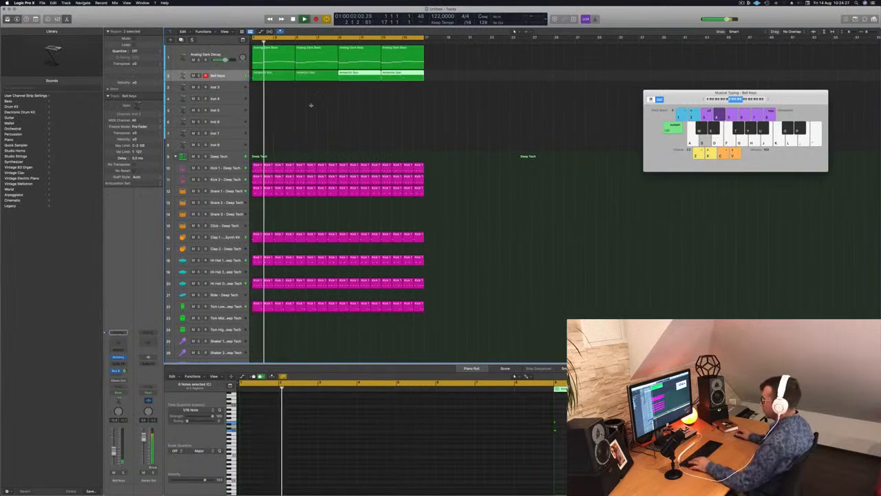
Save the project as a package in the Logic folder under its episode name and restart playback
key(super+s)
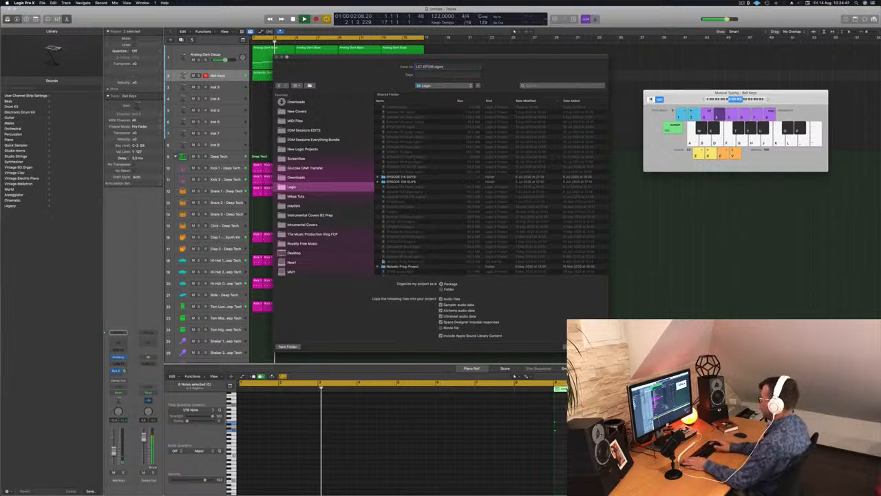
key(Return)
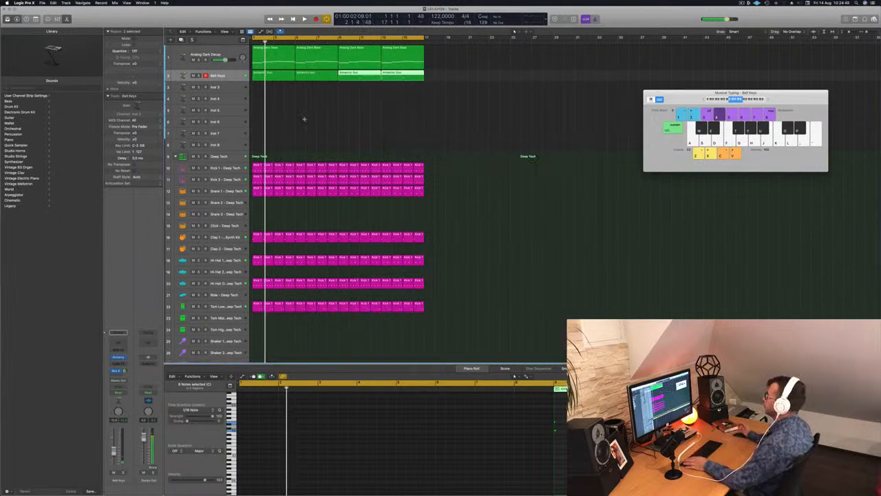
key(space)
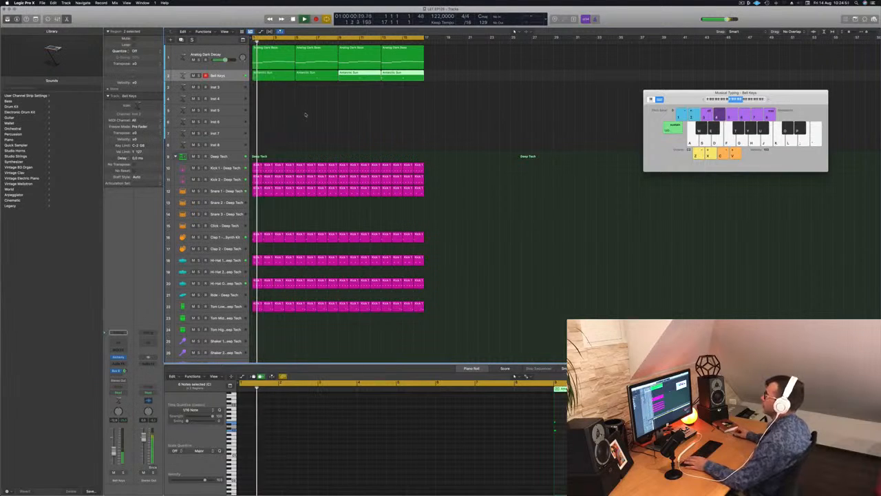
Open the Alchemy synth on the Inst 3 track and filter its presets to the Pads category
click(303, 115)
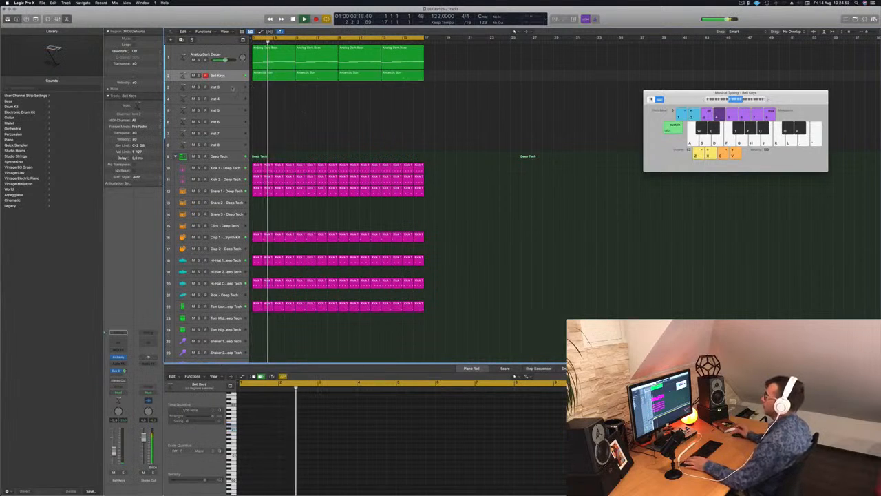
click(232, 88)
key(Return)
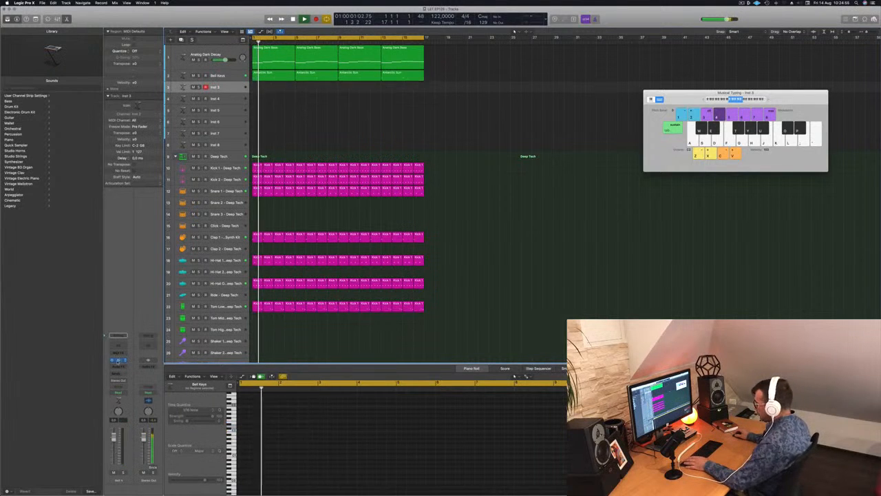
click(119, 360)
key(super+w)
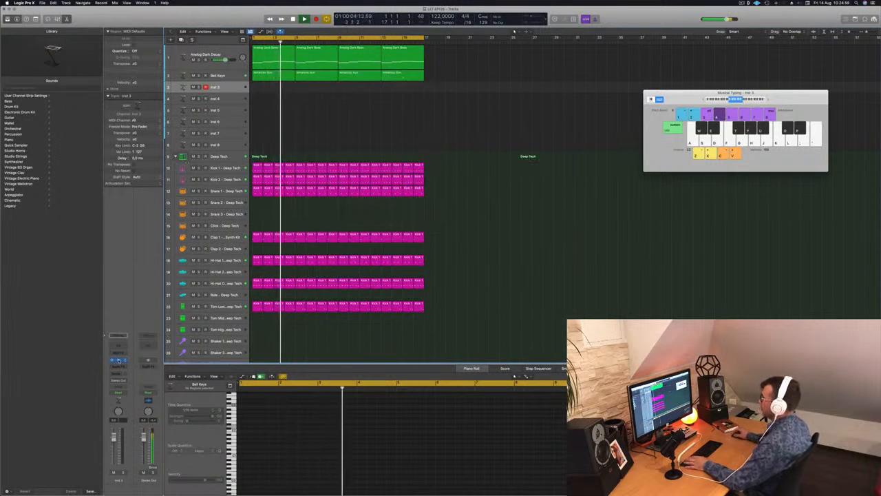
click(119, 360)
drag(424, 81, 504, 158)
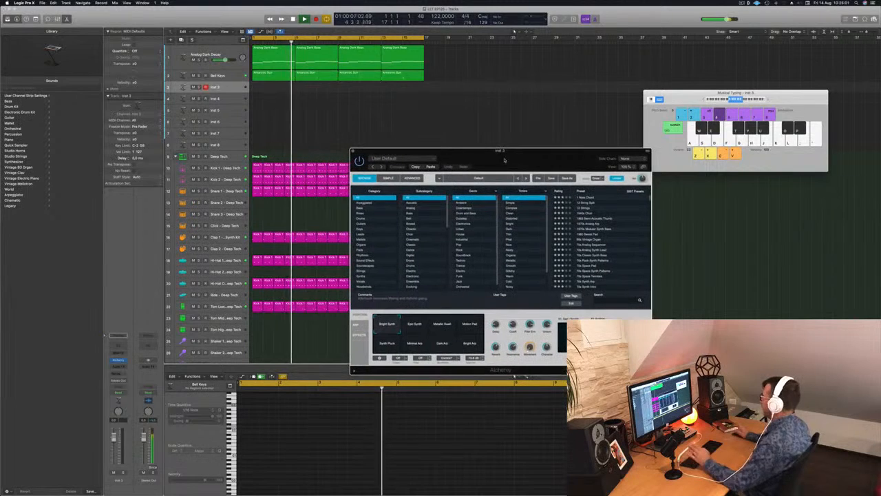
click(360, 249)
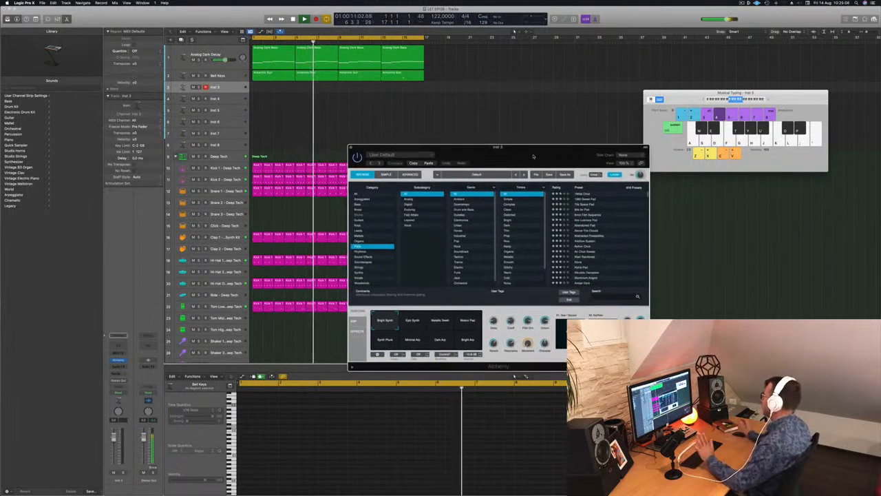
drag(535, 160, 504, 146)
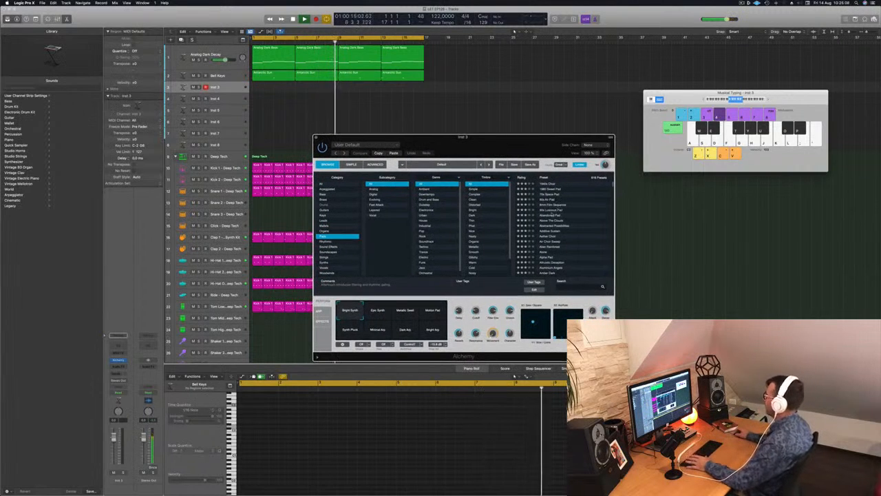
Audition the Abandoned Pad and Above The Clouds presets in Alchemy against the running loop
click(552, 214)
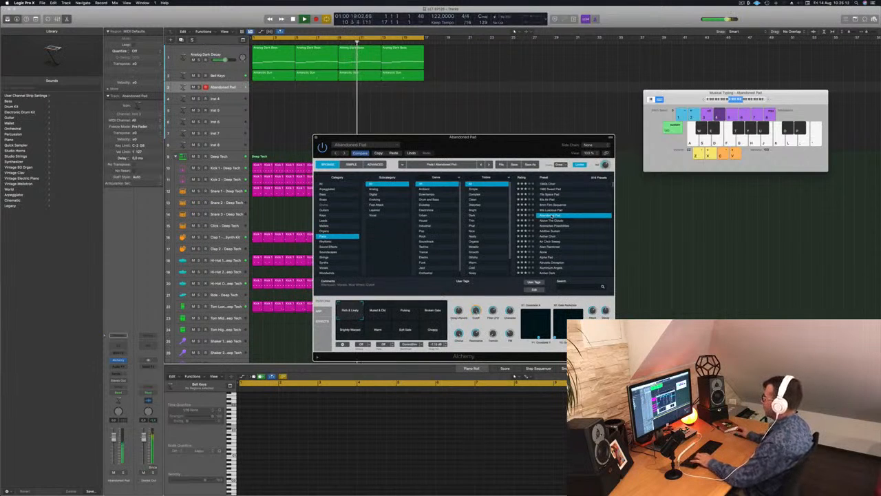
key(super+w)
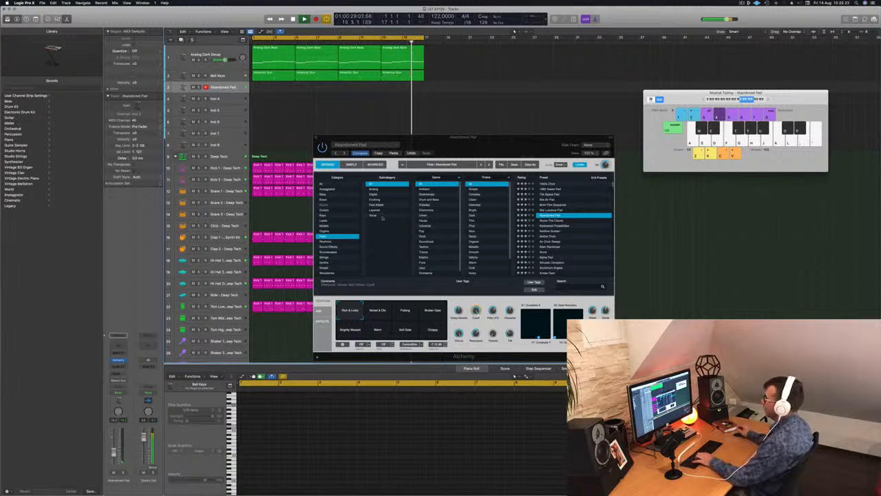
mouse_move(497, 148)
mouse_down()
mouse_move(483, 147)
mouse_move(489, 142)
mouse_up()
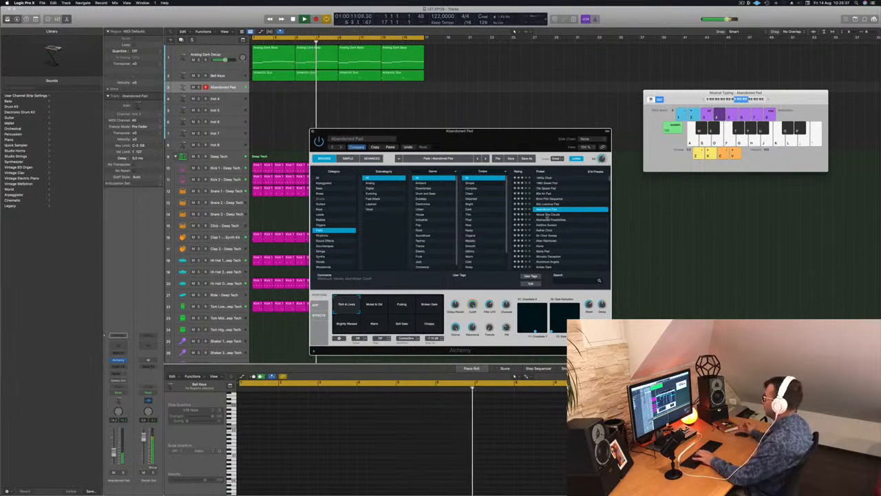
click(547, 216)
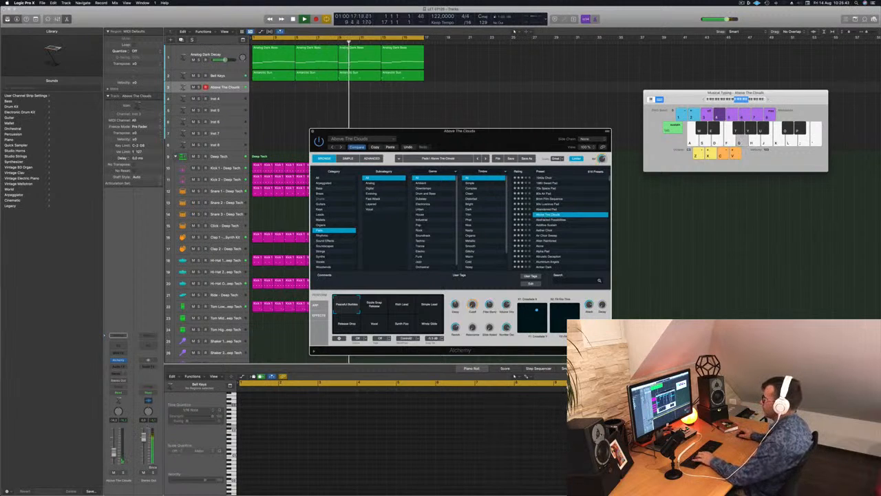
Adjust the pad track's volume and load the Air Choir Sweep preset in Alchemy
click(114, 446)
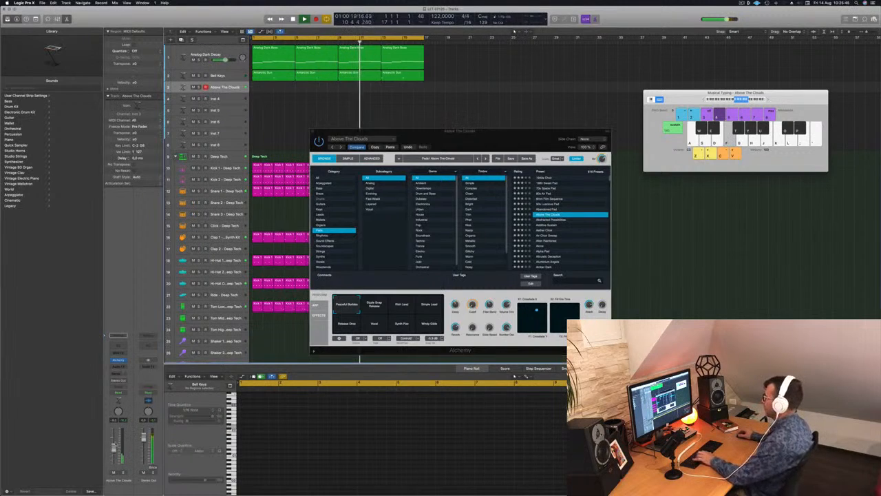
click(546, 236)
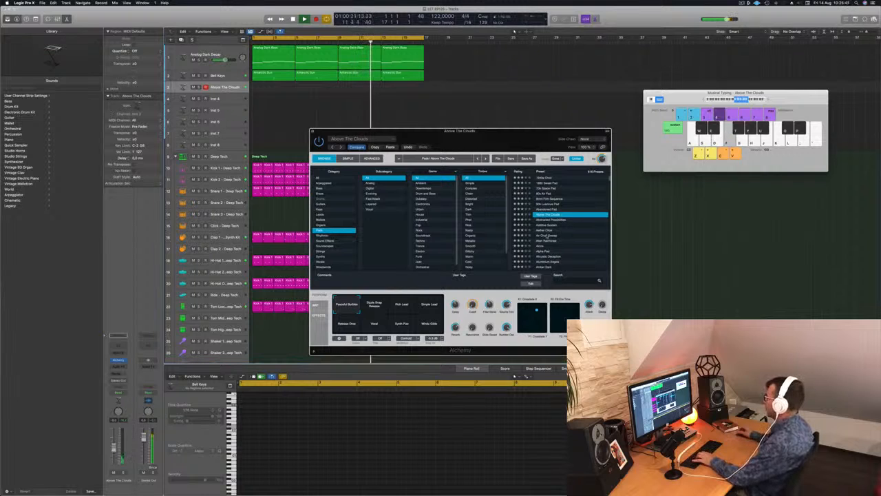
click(546, 236)
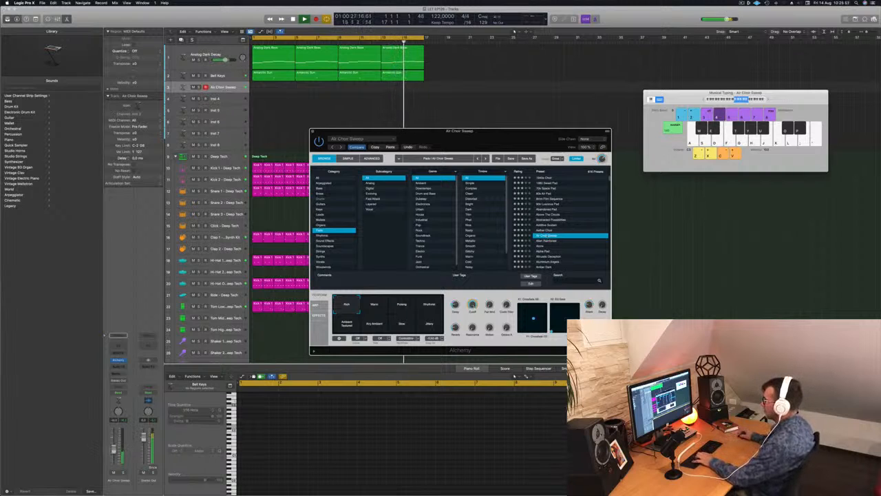
Add a Bus 6 send to the Air Choir Sweep channel and select Alchemy's Warm performance snapshot
click(514, 376)
click(118, 372)
mouse_move(121, 381)
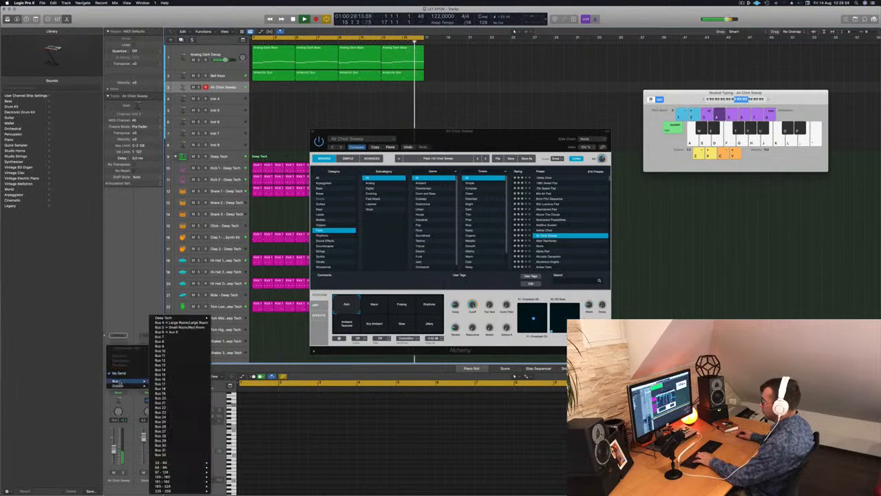
click(180, 333)
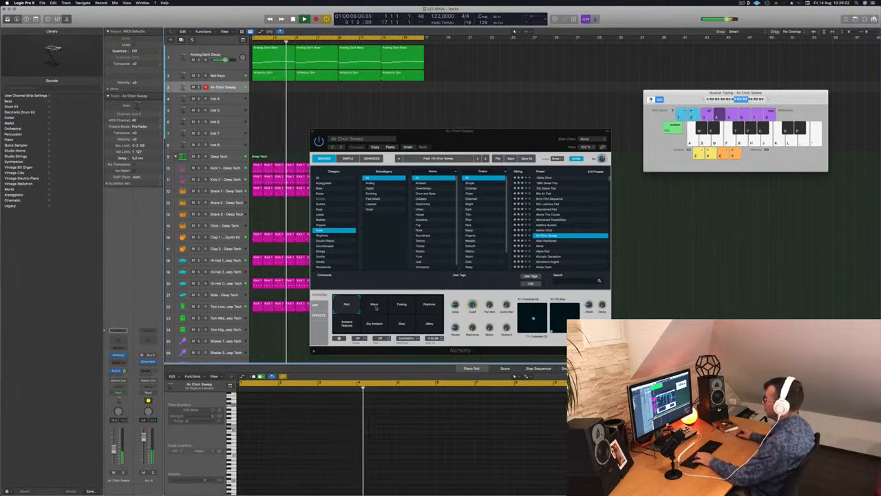
click(377, 307)
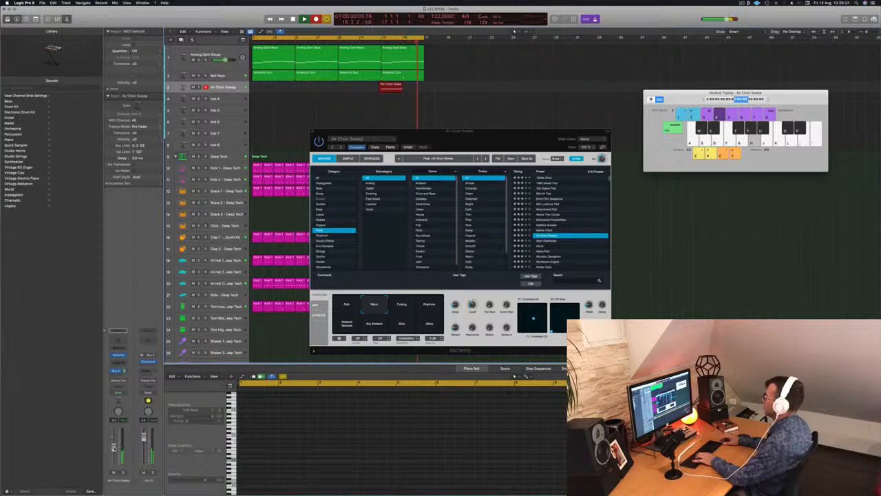
Finish recording the pad part, move its region to bar 1, and select its two notes
key(space)
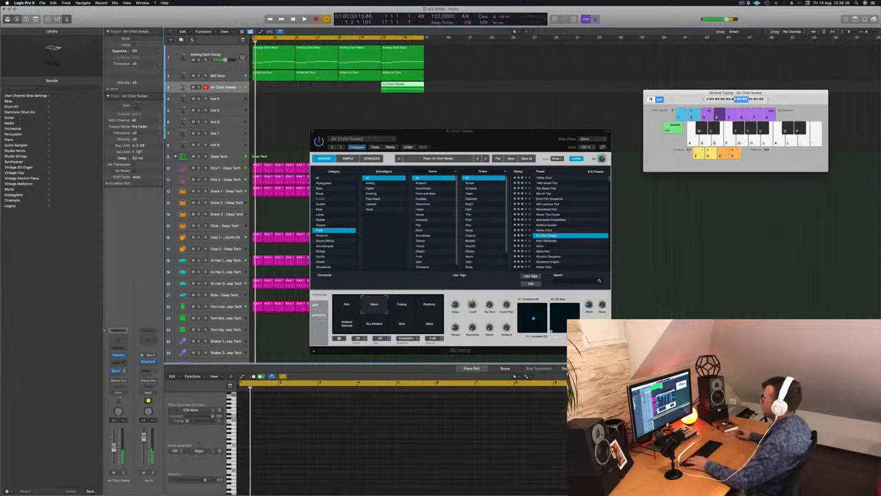
drag(411, 84, 315, 88)
key(super+z)
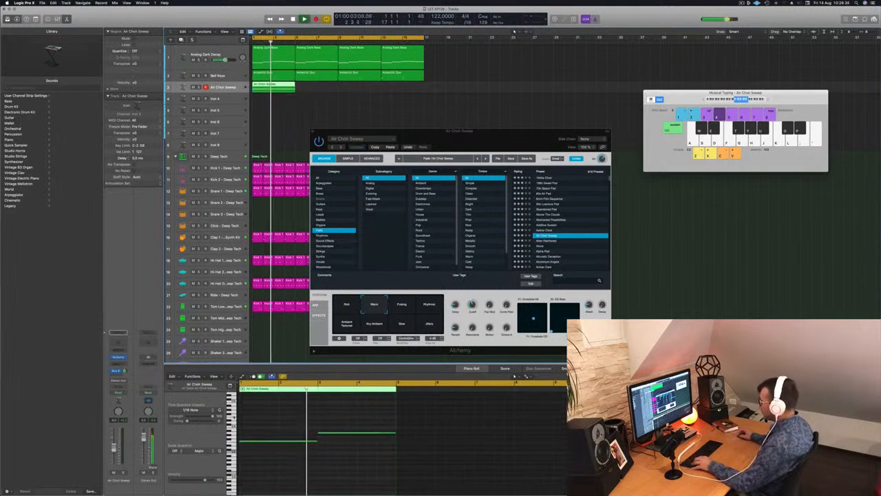
click(317, 474)
key(super+a)
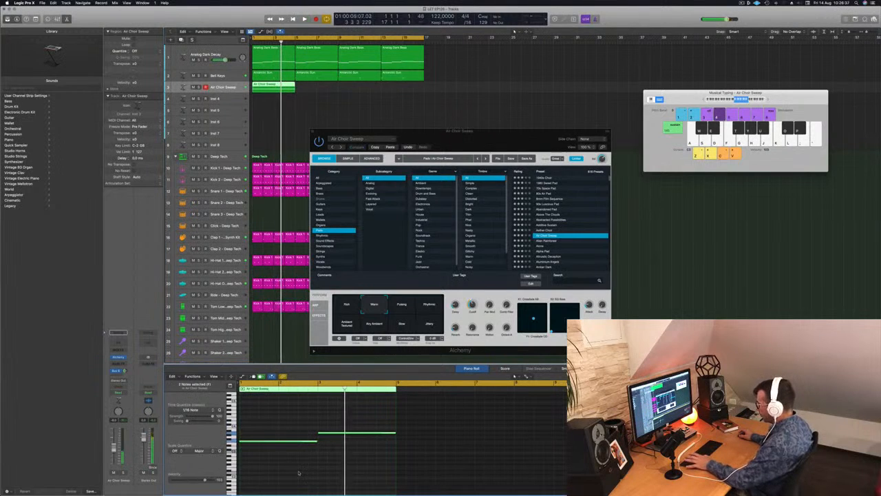
Fill the Air Choir Sweep track up to bar 17 with copies of the first region and slightly lower the track's volume
key(space)
drag(278, 88, 378, 90)
key(space)
drag(425, 137, 496, 110)
key(space)
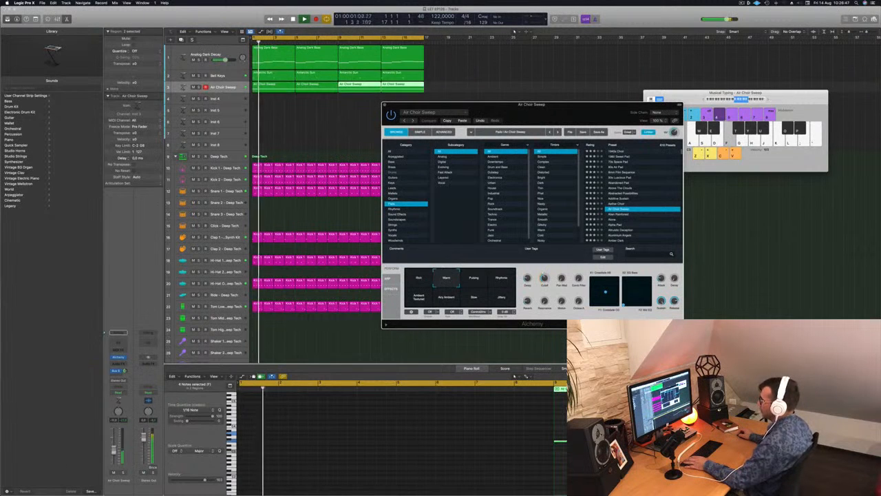
drag(114, 449, 115, 452)
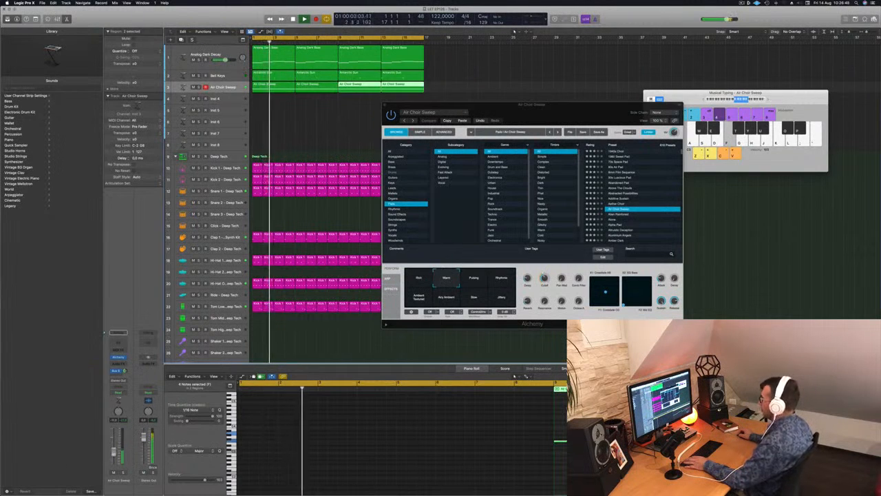
drag(490, 106, 618, 49)
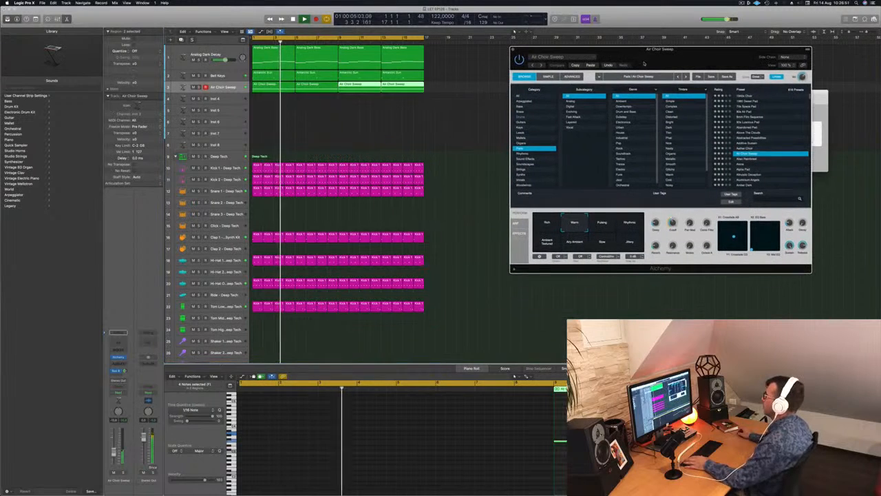
Create a new track below Analog Dark Decay with the same bass settings and copy the first Air Choir Sweep region onto it
click(260, 112)
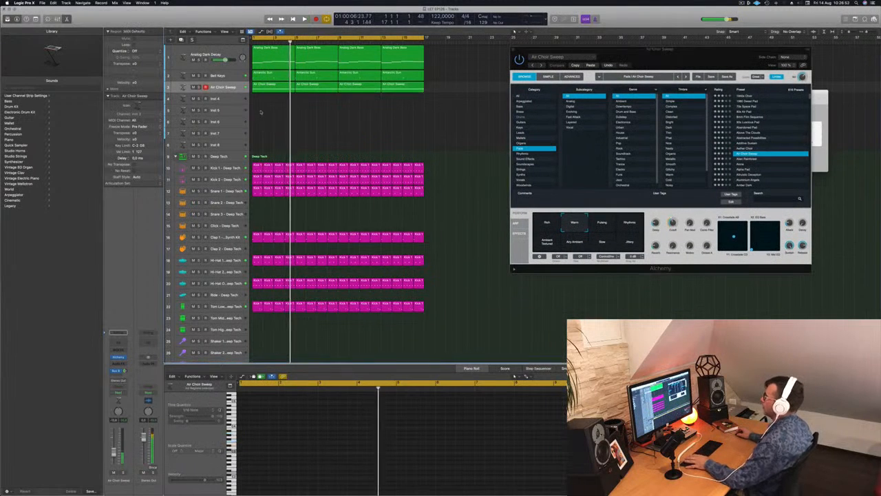
key(Return)
click(265, 67)
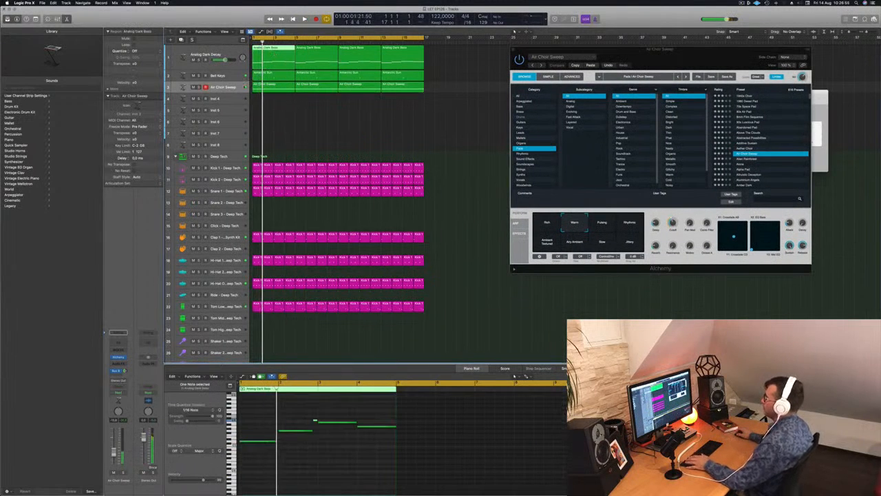
click(275, 85)
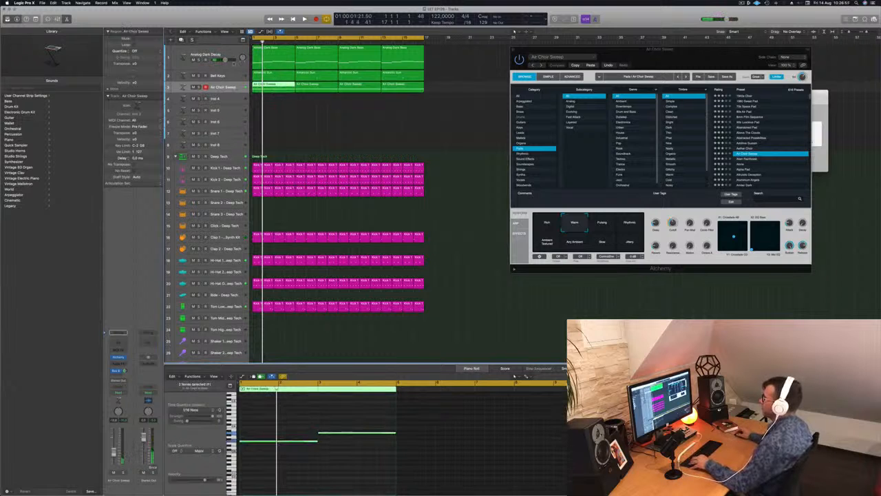
click(227, 54)
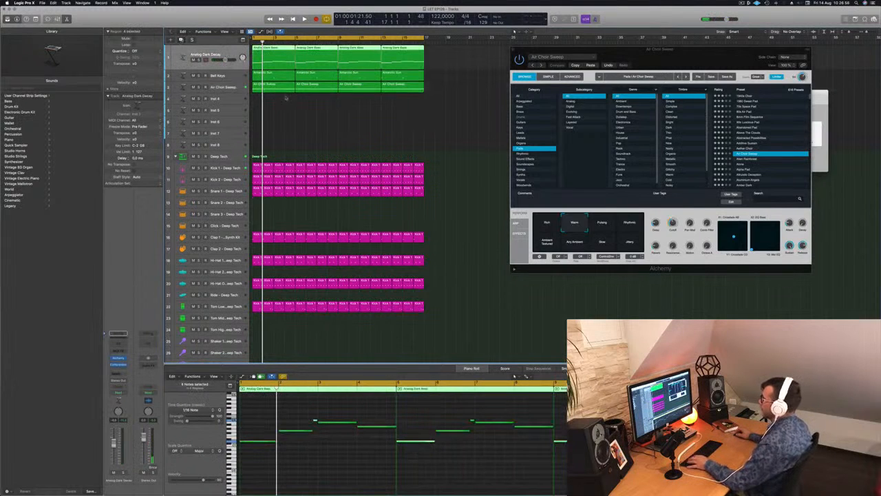
key(alt+super+s)
click(269, 113)
drag(268, 110, 268, 90)
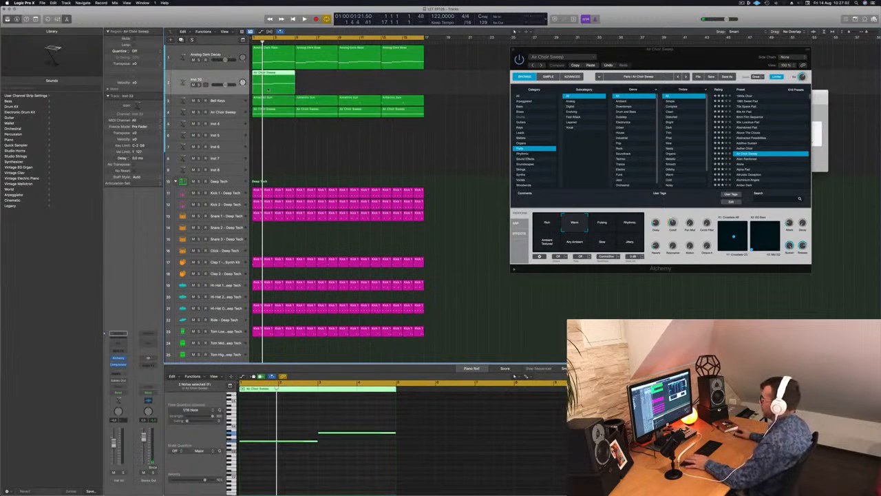
Audition the copied region on the new bass track and slightly shorten its first note
key(space)
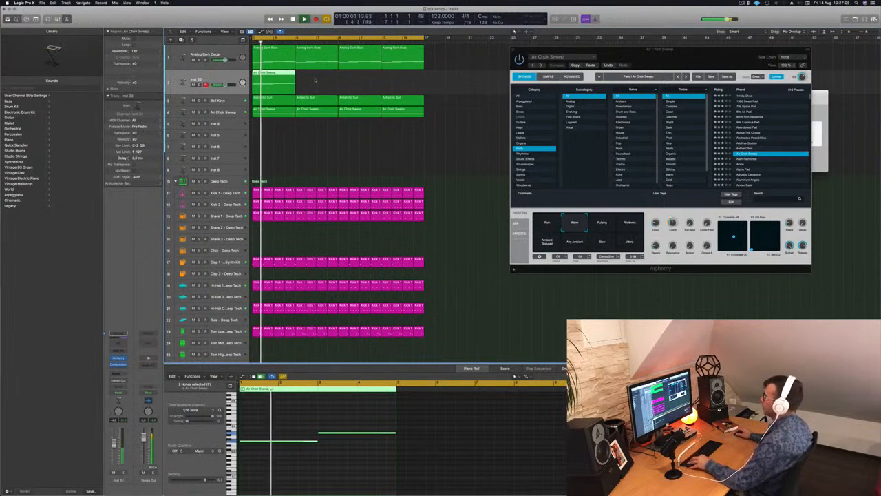
key(super+Left)
key(super+Right)
key(super+Left)
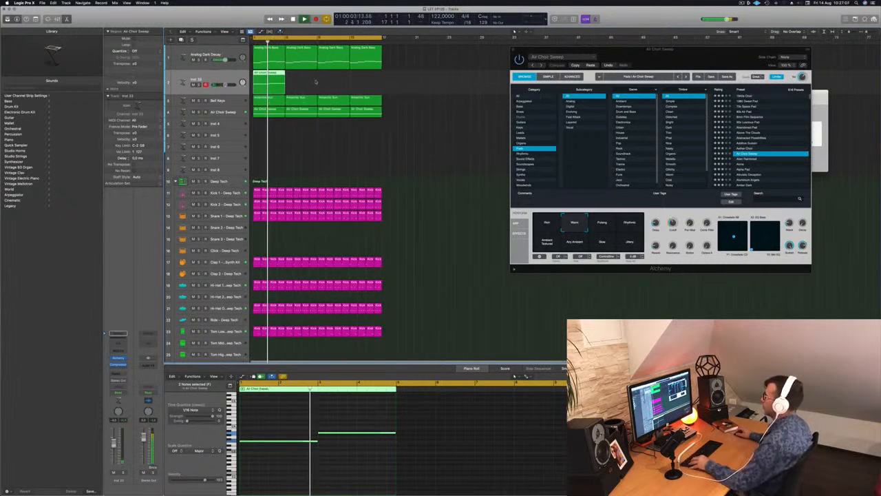
key(super+Left)
key(super+Right)
key(super+Right)
key(space)
key(space)
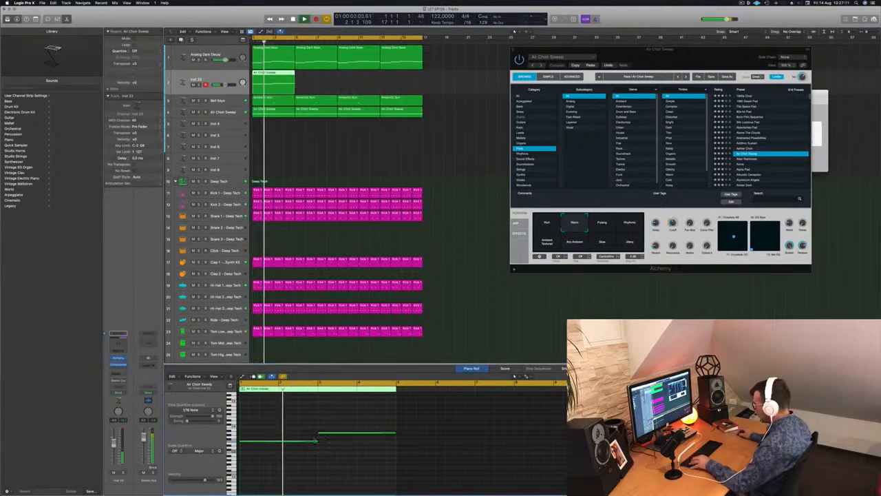
click(316, 440)
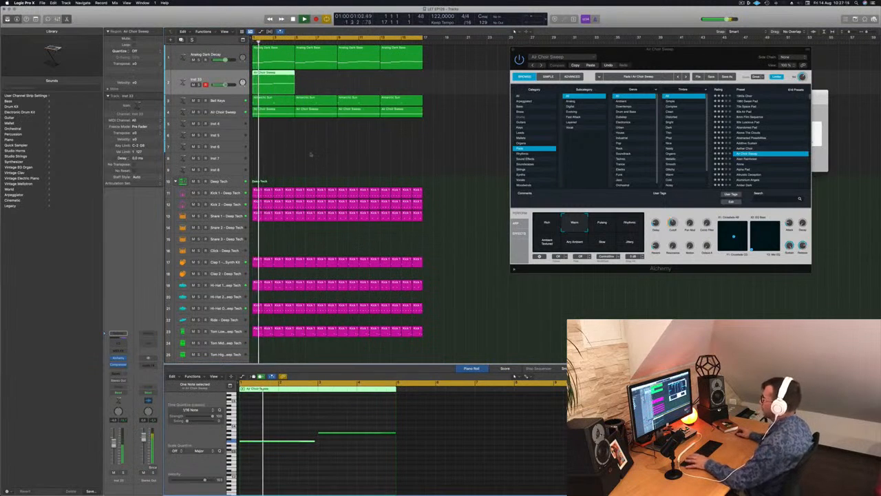
Transpose both notes of the new bass track's region down two octaves
drag(294, 423, 345, 451)
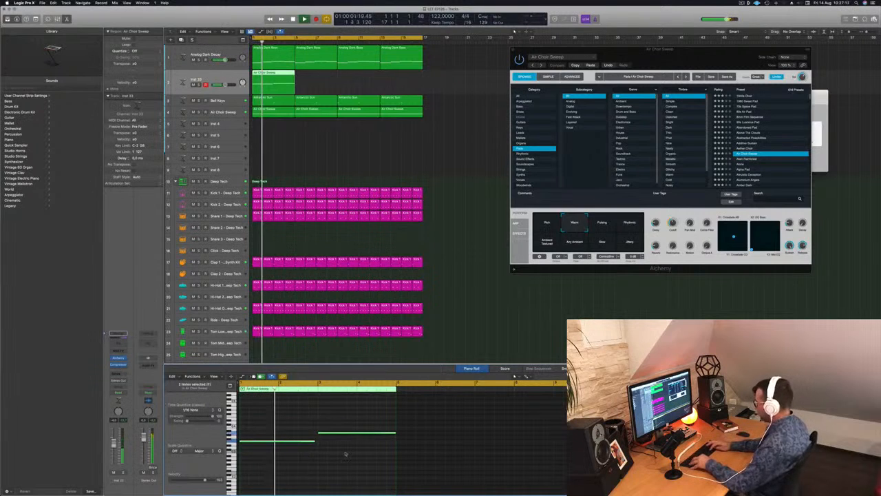
key(alt+shift+Down)
key(alt+shift+Down)
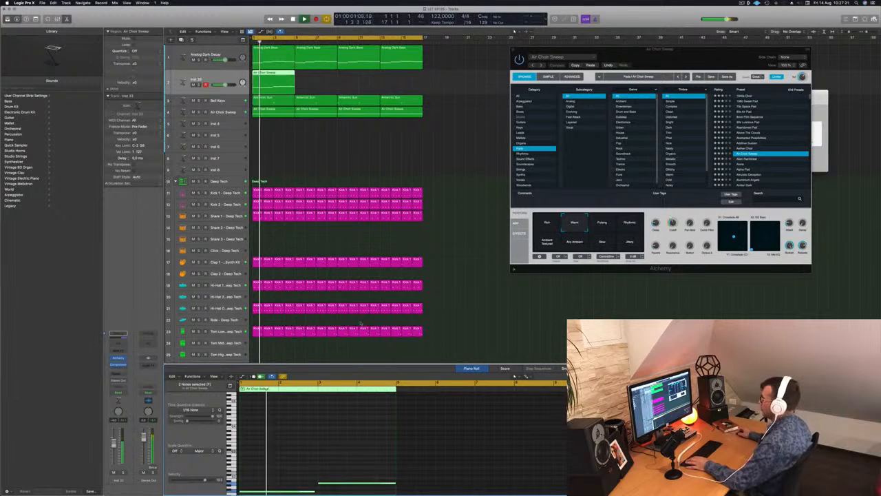
Mute the Analog Dark Decay track and fill the new bass track up to bar 17 with copies of its region
scroll(360, 324, down, 2)
scroll(260, 483, down, 3)
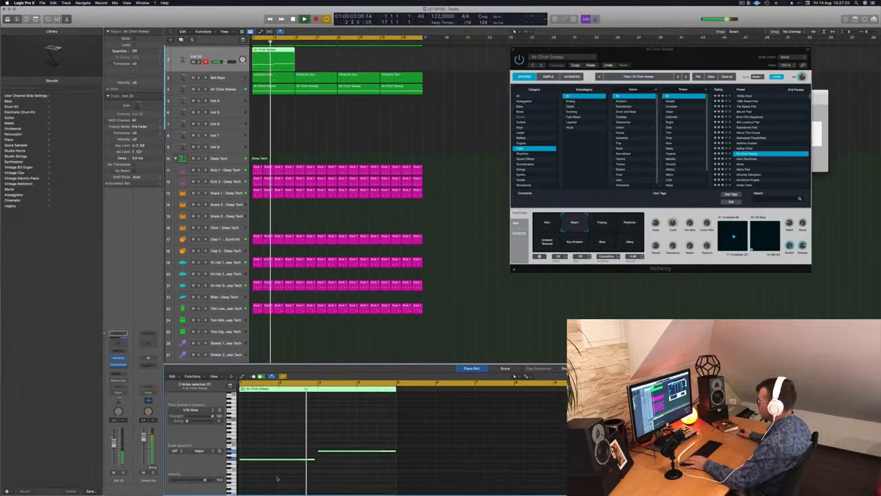
scroll(189, 64, up, 2)
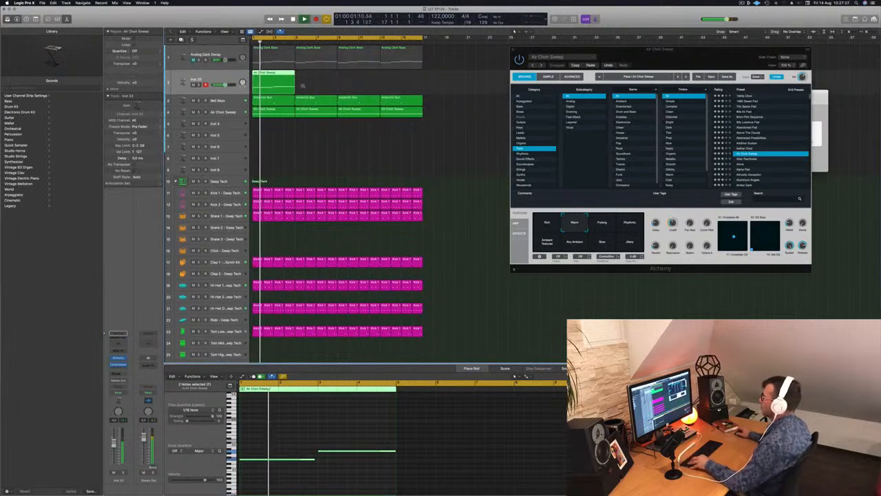
scroll(338, 86, up, 3)
scroll(334, 86, down, 5)
scroll(334, 85, up, 1)
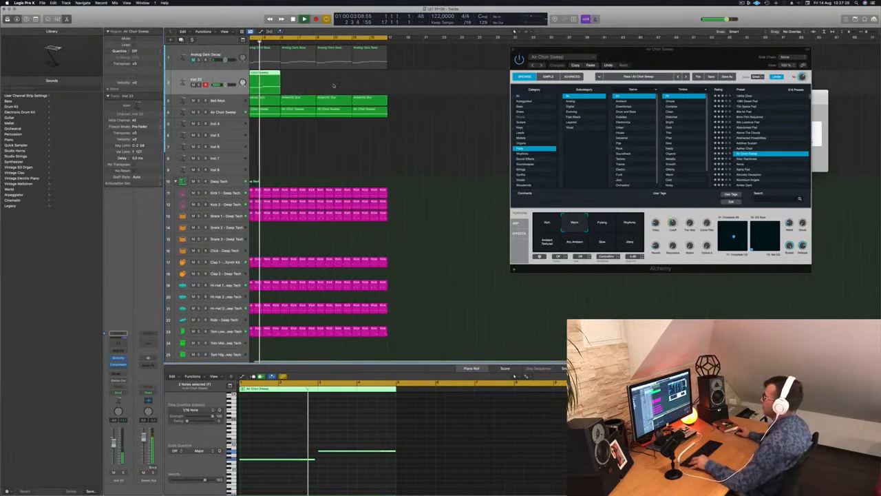
scroll(331, 85, up, 2)
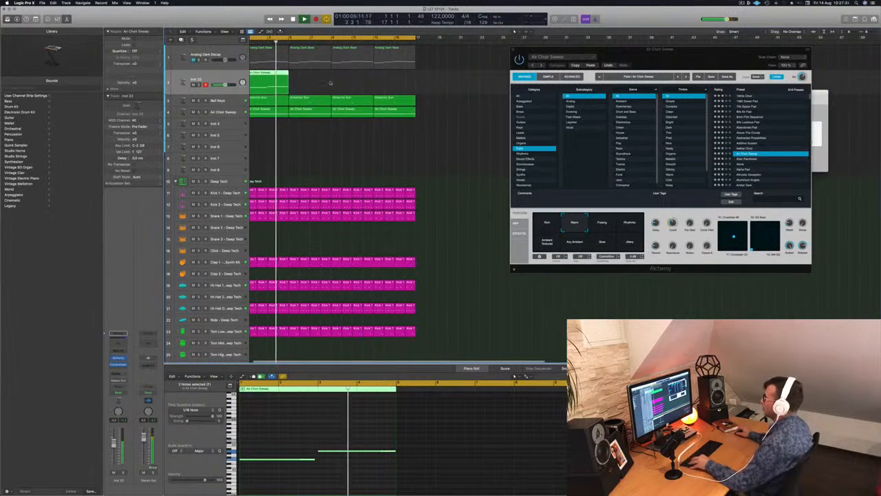
scroll(321, 82, down, 2)
drag(269, 79, 344, 81)
In the new bass track's first region, end the second note at bar 4 and continue it two semitones higher to bar 5
click(270, 76)
click(362, 438)
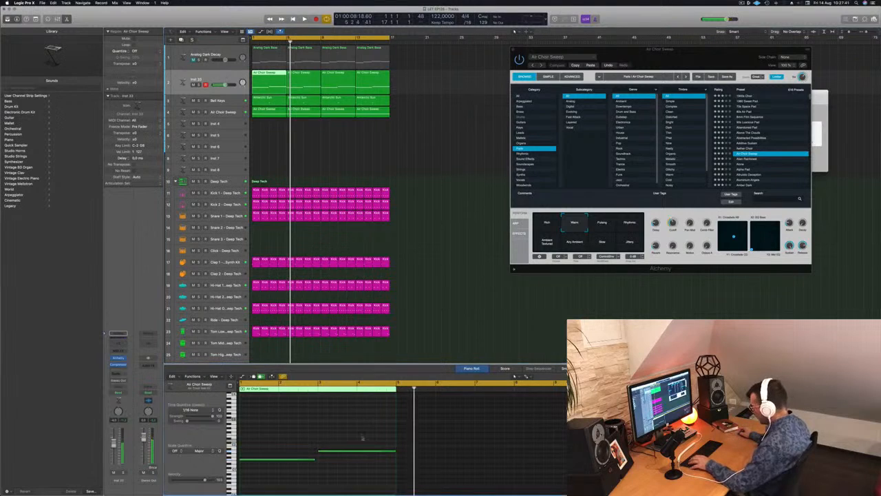
mouse_move(395, 451)
mouse_down()
mouse_move(356, 451)
mouse_move(382, 450)
mouse_up()
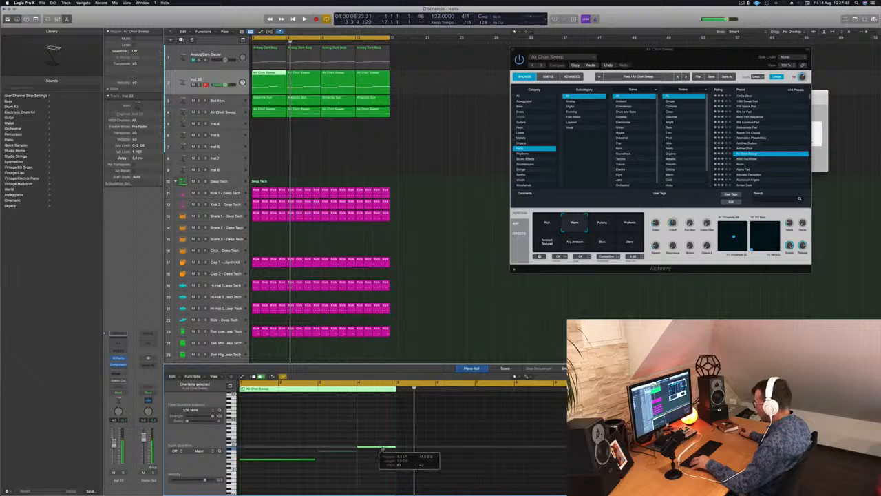
key(Return)
key(space)
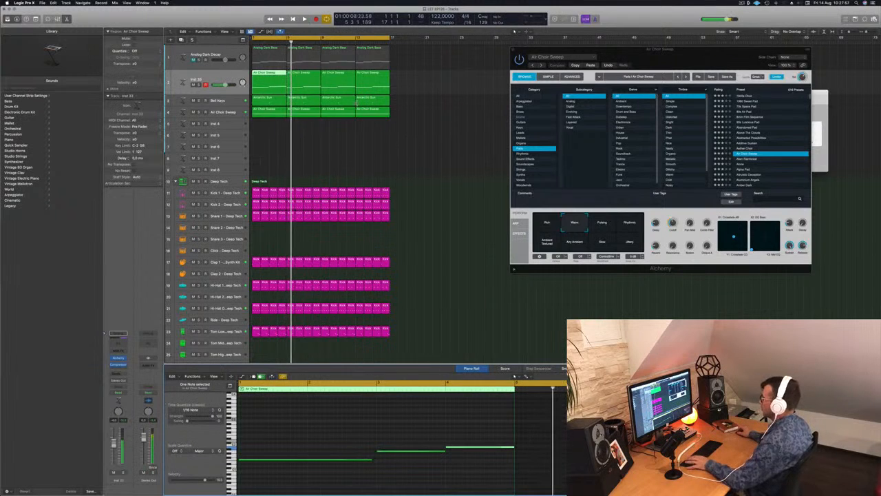
Replace the new bass track's other three regions with copies of the edited first region and play from the start
key(space)
drag(411, 79, 346, 84)
key(Delete)
key(Return)
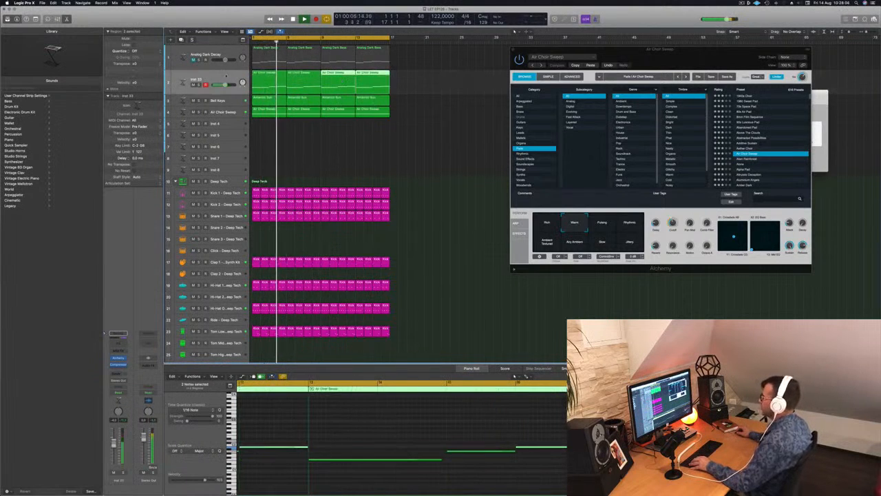
Duplicate the Inst 33 track with its settings and copy its first region onto the new track at bar 1
click(226, 76)
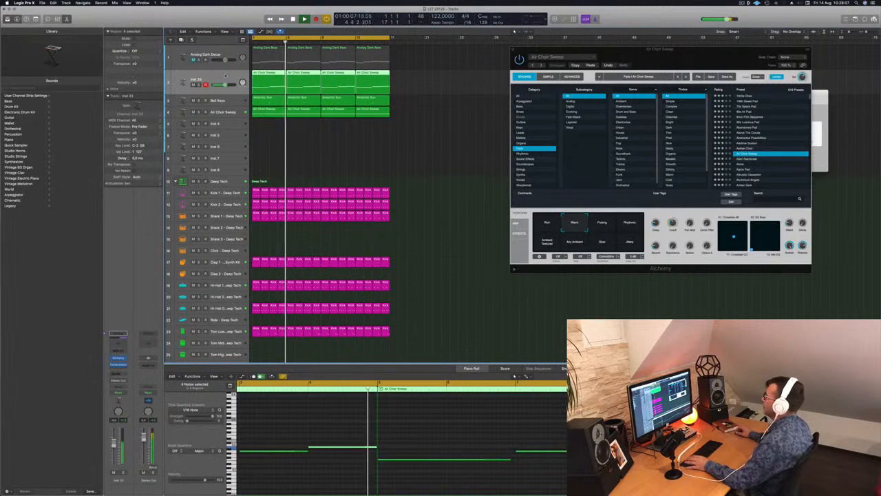
key(Return)
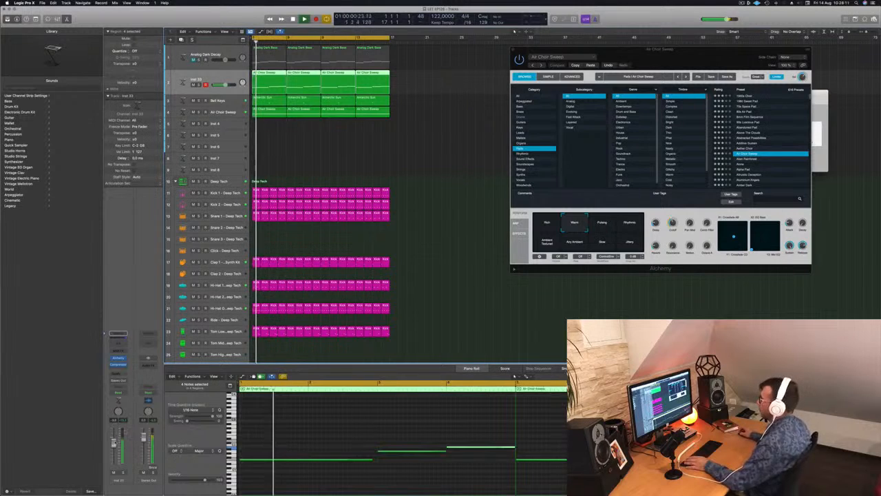
click(340, 146)
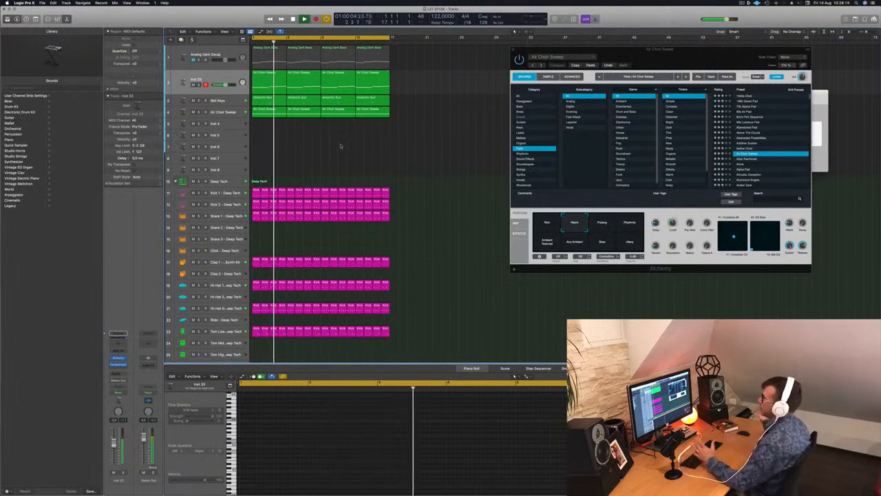
click(233, 78)
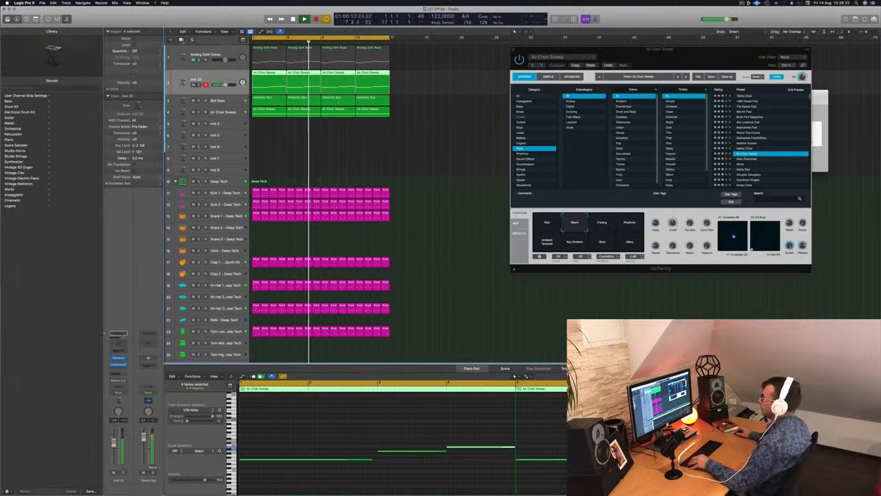
key(super+d)
key(r)
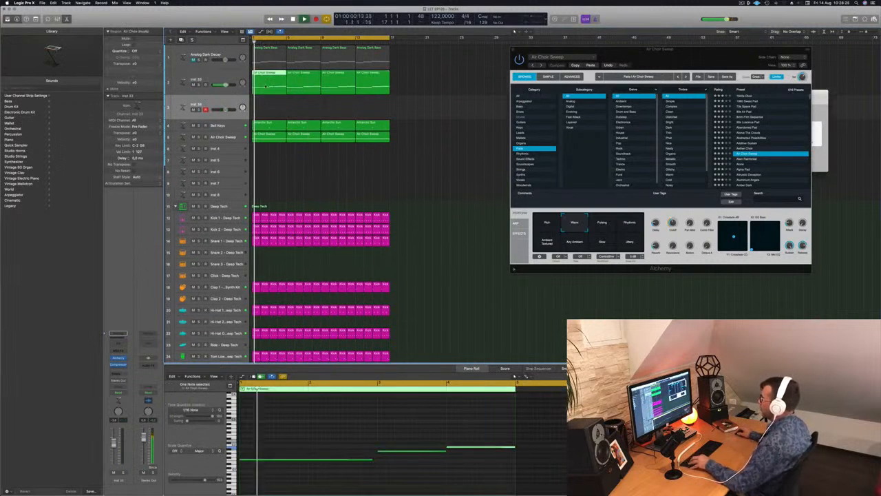
In the copied region, shorten the long opening note and repeat it on beat 4 of bar 1
click(342, 447)
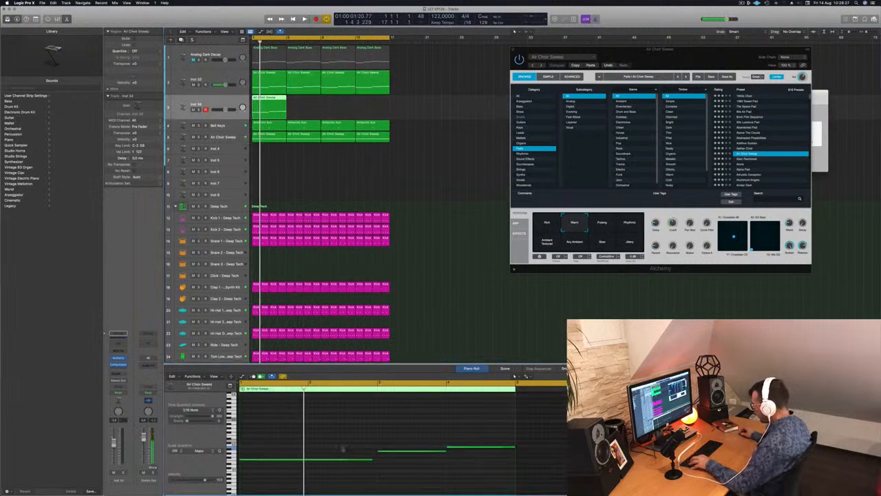
drag(370, 460, 310, 461)
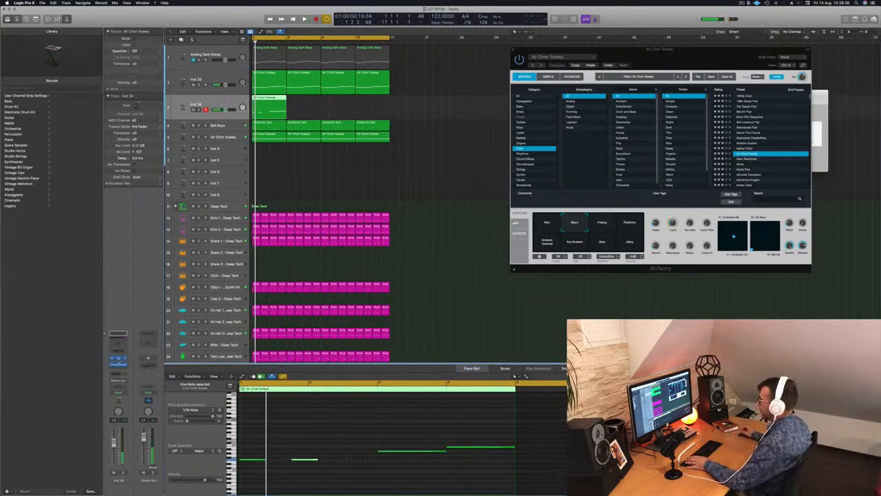
Load the Space Brass preset from Alchemy's Brass category on the new track and move the plug-in window clear of the regions
click(119, 359)
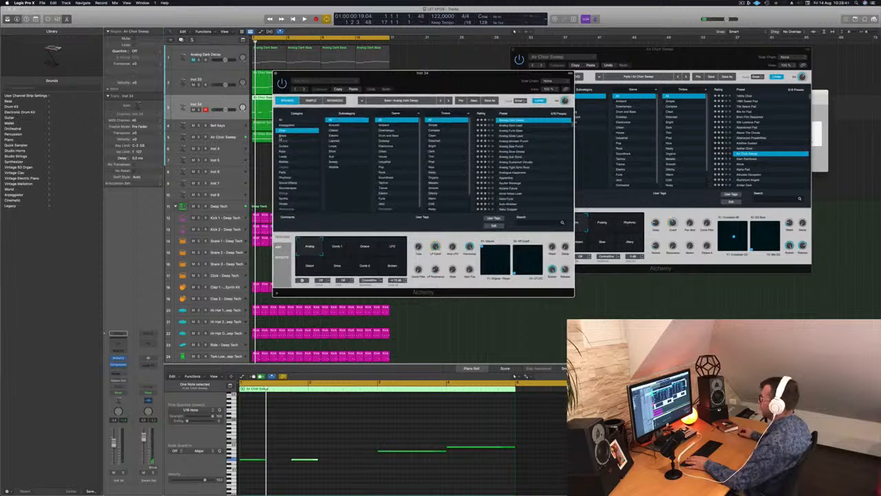
click(282, 136)
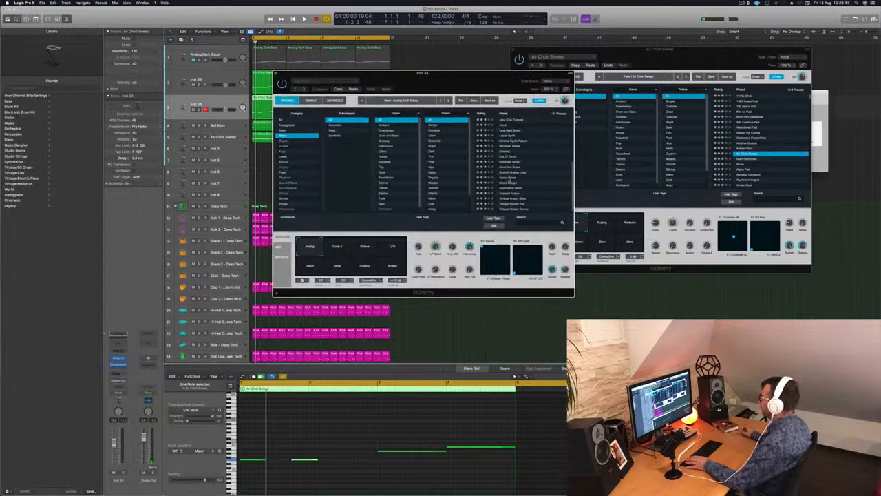
click(507, 178)
drag(470, 74, 605, 85)
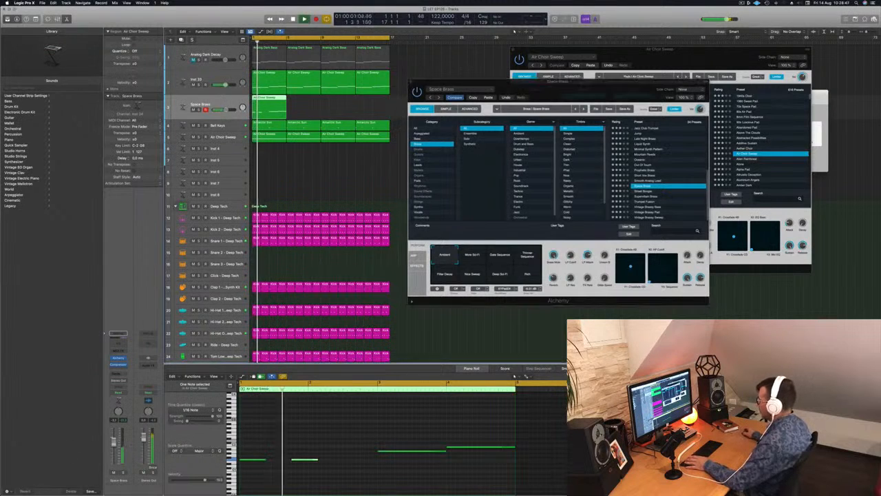
Select all four notes of the new track's region and transpose them up one octave
drag(256, 439, 461, 472)
key(space)
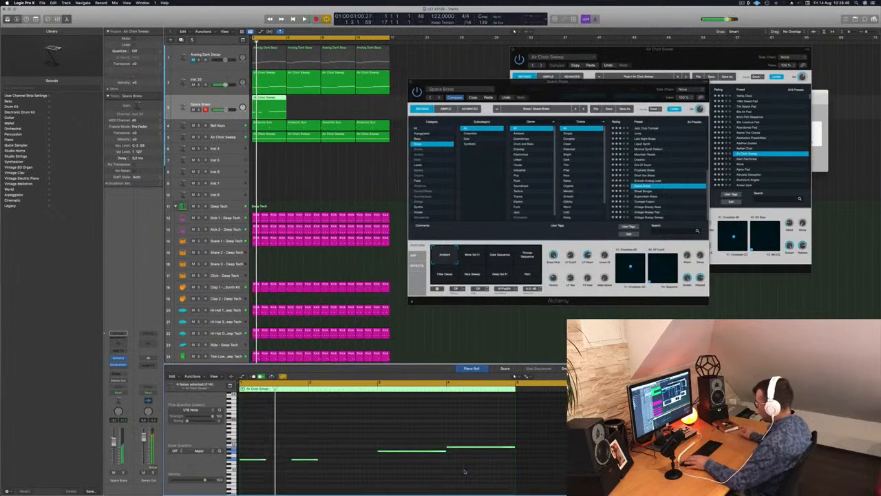
key(alt+shift+Up)
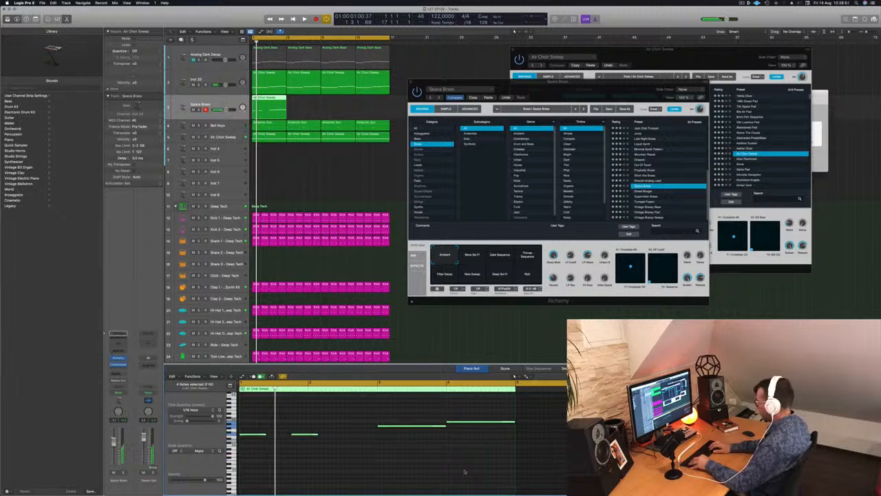
key(alt+shift+Up)
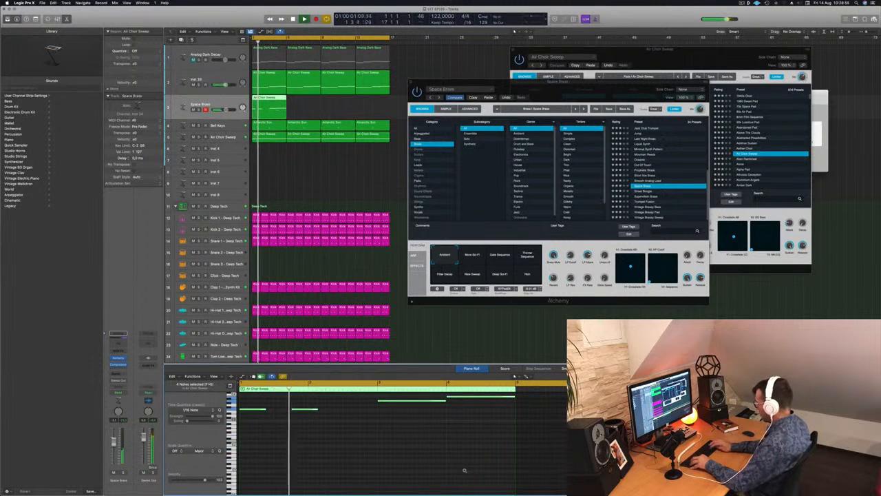
key(alt+shift+Down)
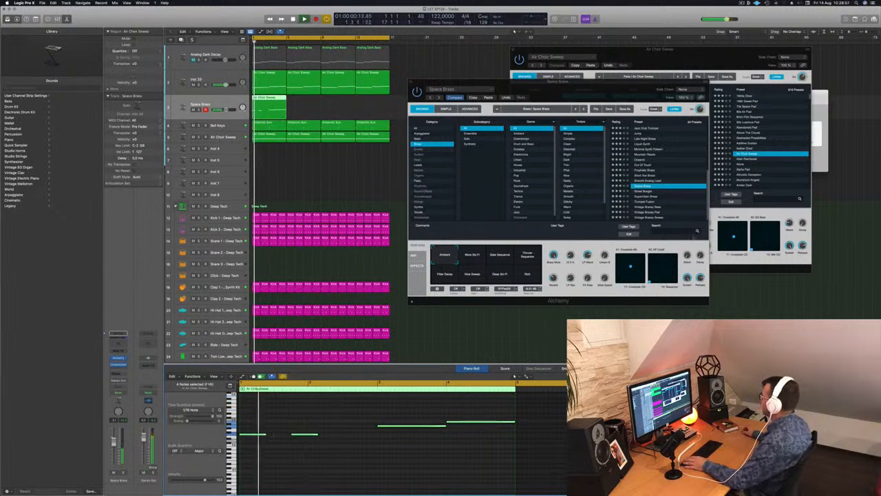
Try the Liquid Synth preset on the new track and browse the other Brass presets
click(643, 144)
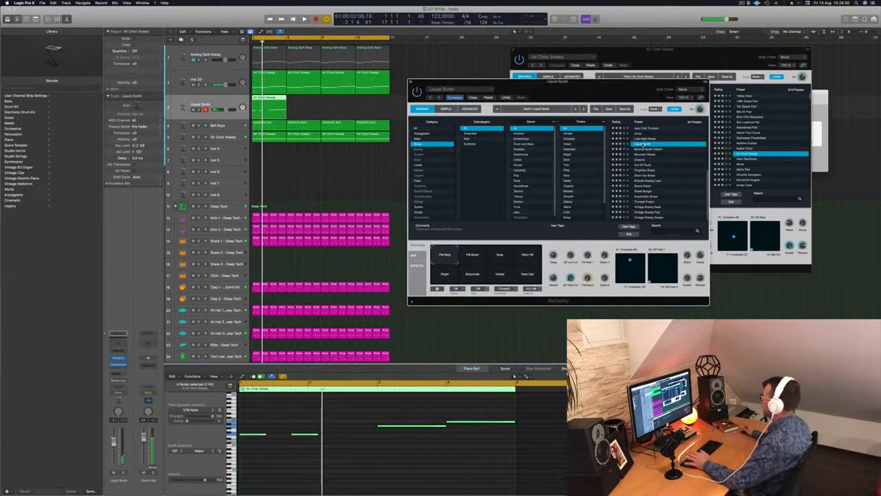
scroll(648, 157, up, 3)
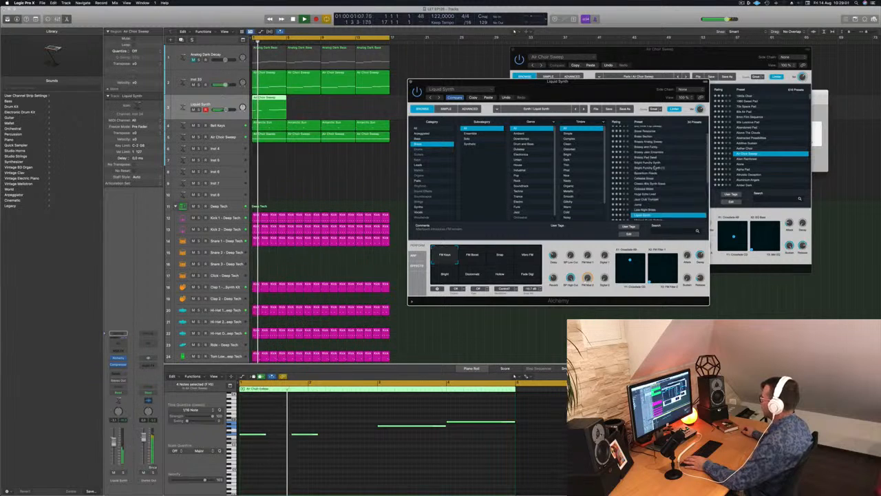
scroll(655, 167, down, 3)
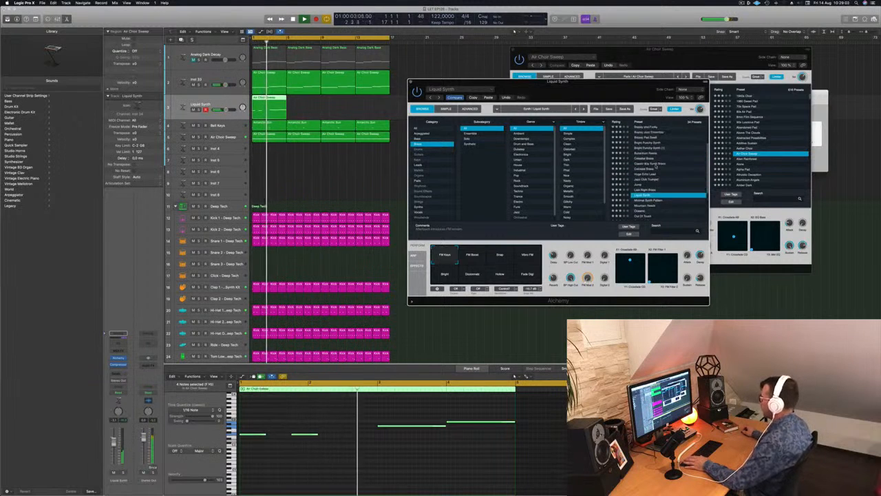
scroll(656, 165, down, 2)
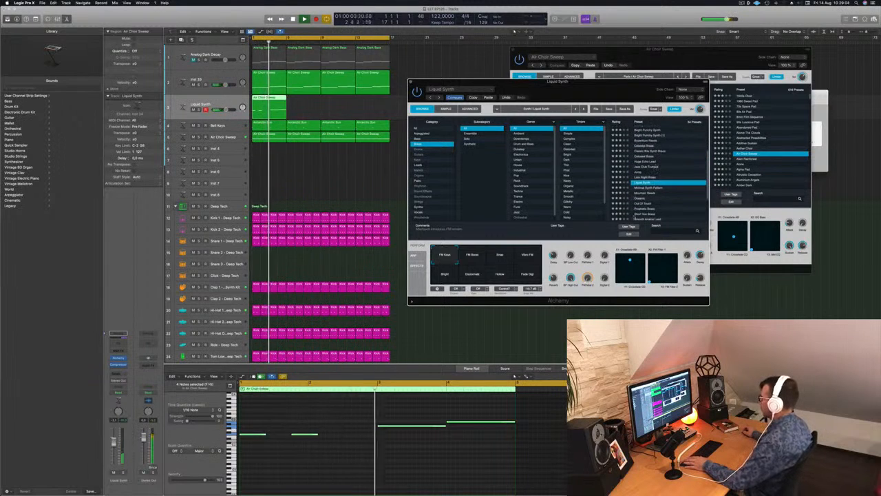
Shorten all four notes in the new track's region to about one beat each
click(438, 432)
drag(513, 421, 463, 422)
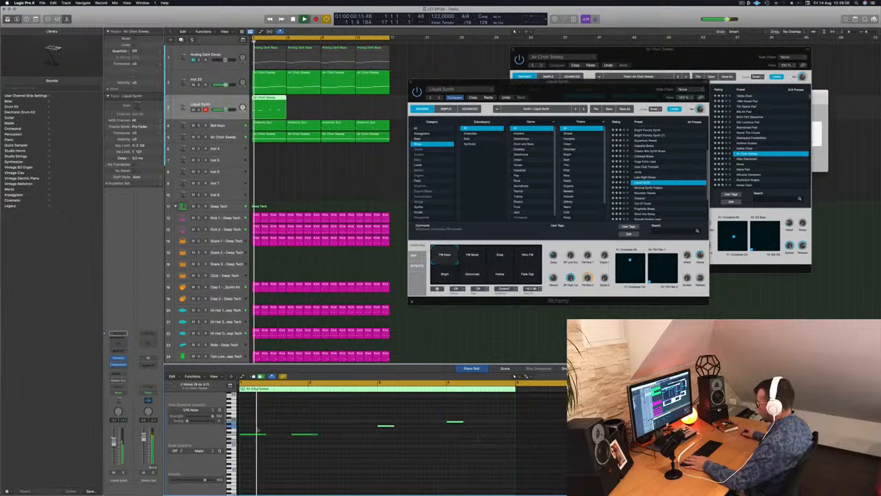
drag(257, 429, 310, 436)
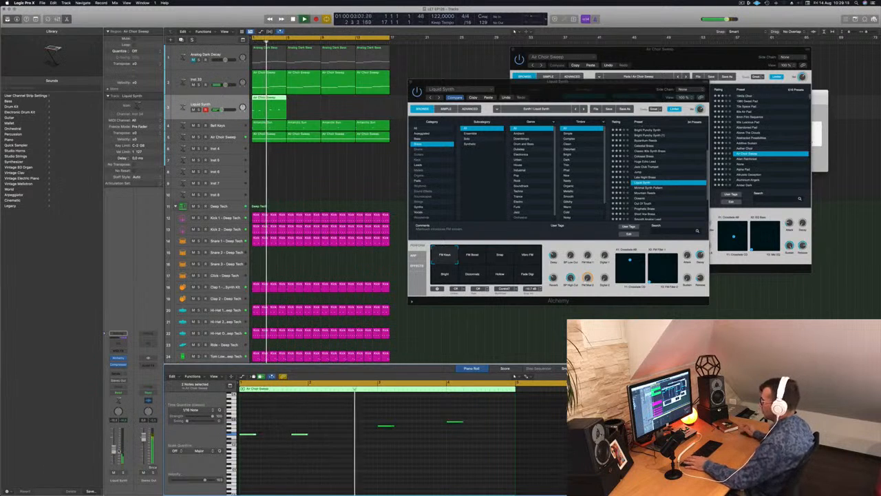
Transpose all four shortened notes down one octave and play from the start
drag(248, 415, 486, 457)
key(Return)
key(alt+shift+Down)
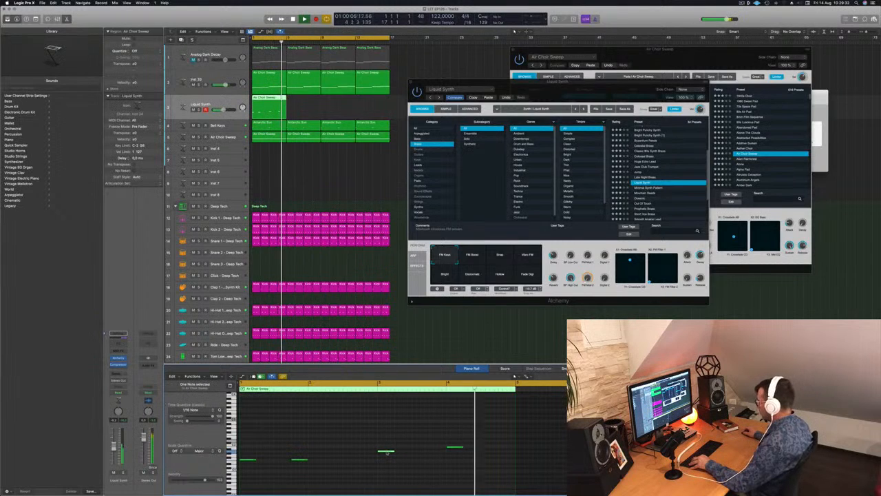
Copy the bar 3 note to beat 4 of that bar and move the last note to beat 3 of bar 4
click(437, 453)
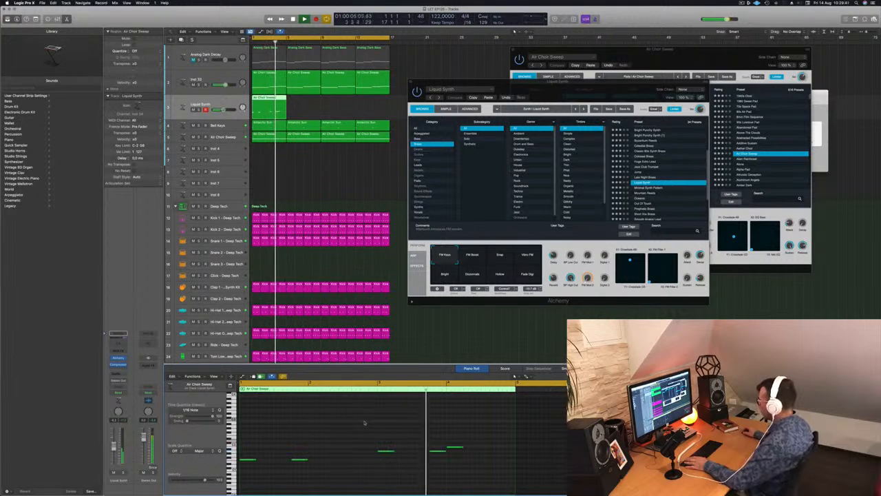
click(454, 448)
key(alt+Right)
key(alt+Right)
key(alt+Right)
key(alt+Right)
key(alt+Right)
key(alt+Right)
key(alt+Right)
key(alt+Right)
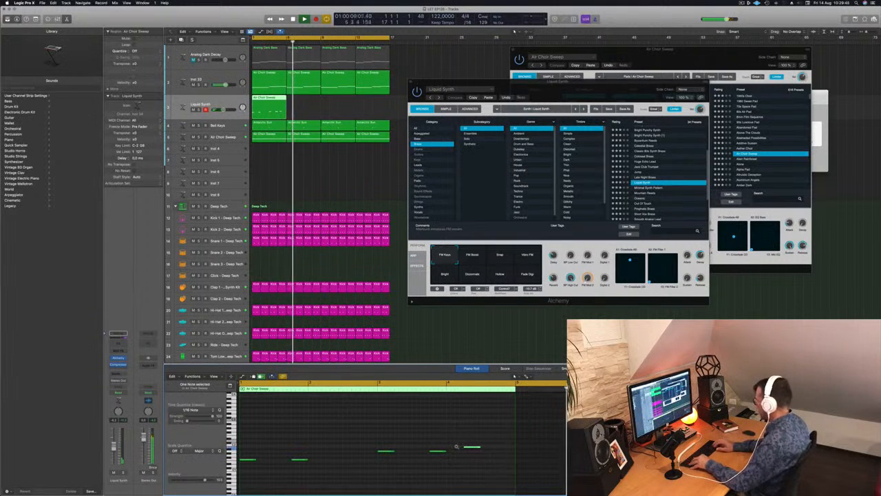
key(Return)
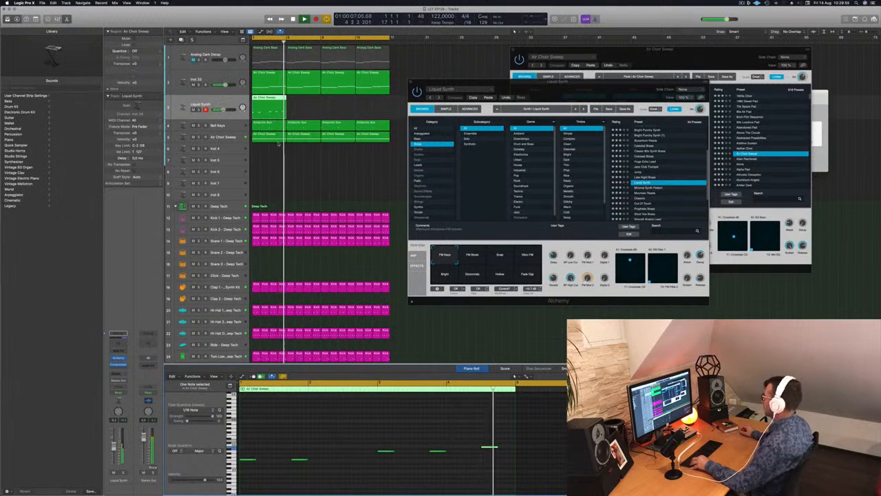
Fill the new track up to bar 17 with copies of its edited region and start playback
key(space)
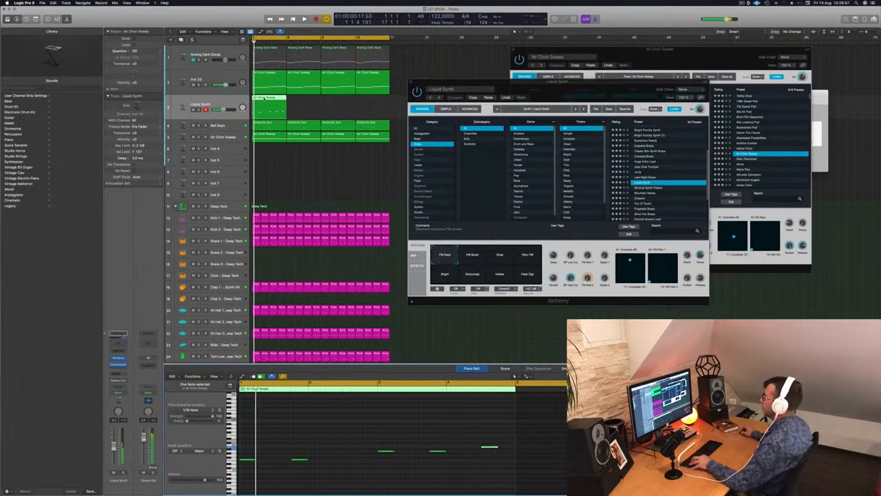
drag(264, 101, 336, 99)
key(space)
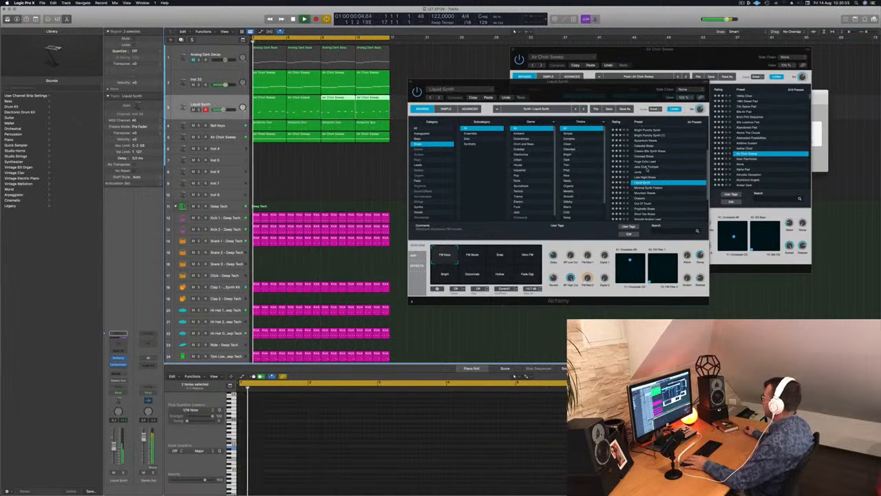
Audition the Minimal Synth Pattern preset and load Brassy Jazz Ensemble on the new track
click(647, 189)
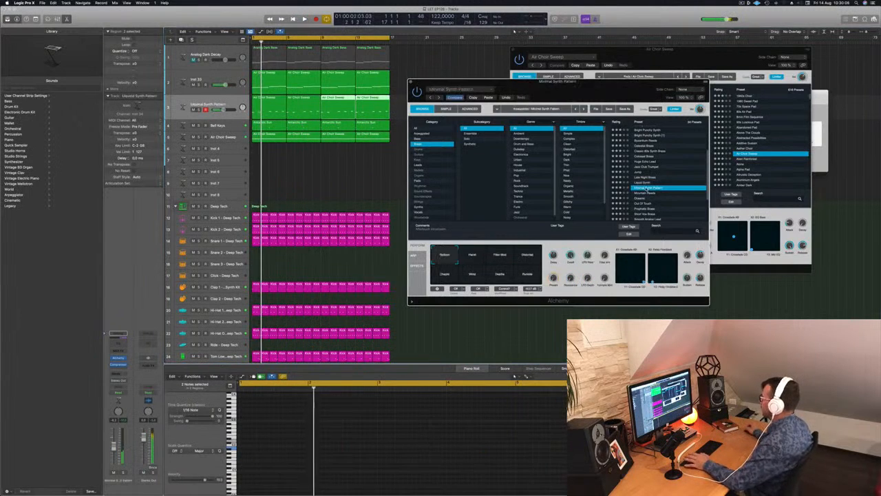
scroll(649, 183, up, 3)
click(645, 158)
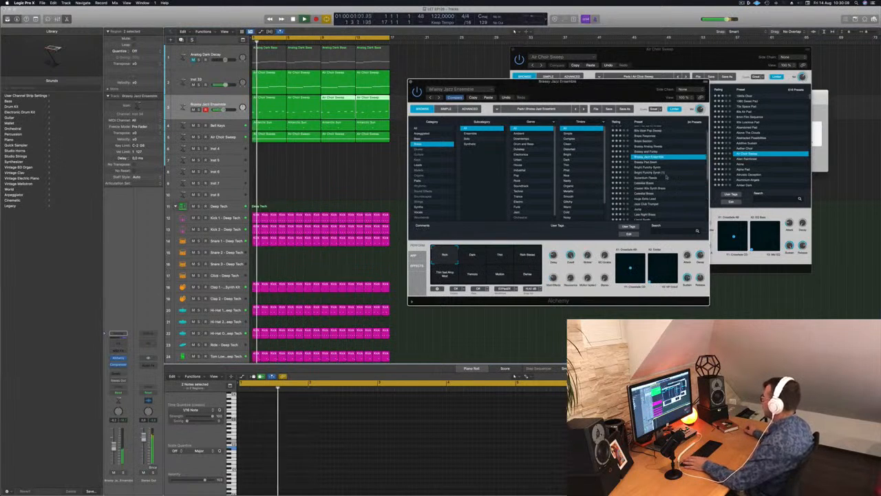
scroll(666, 178, up, 1)
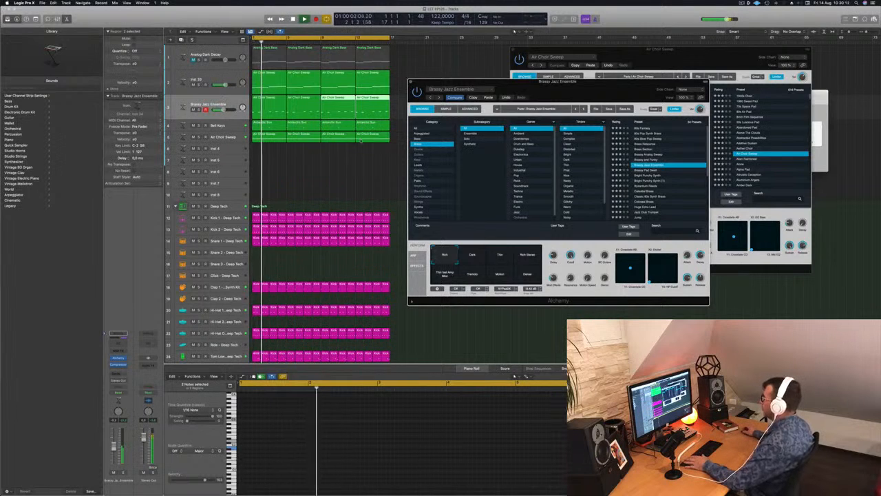
Audition the Dark and Rich Stereo variations of Brassy Jazz Ensemble, return to Rich, and reposition the plug-in window
mouse_move(575, 92)
mouse_down()
mouse_move(569, 102)
mouse_move(590, 100)
mouse_move(579, 105)
mouse_up()
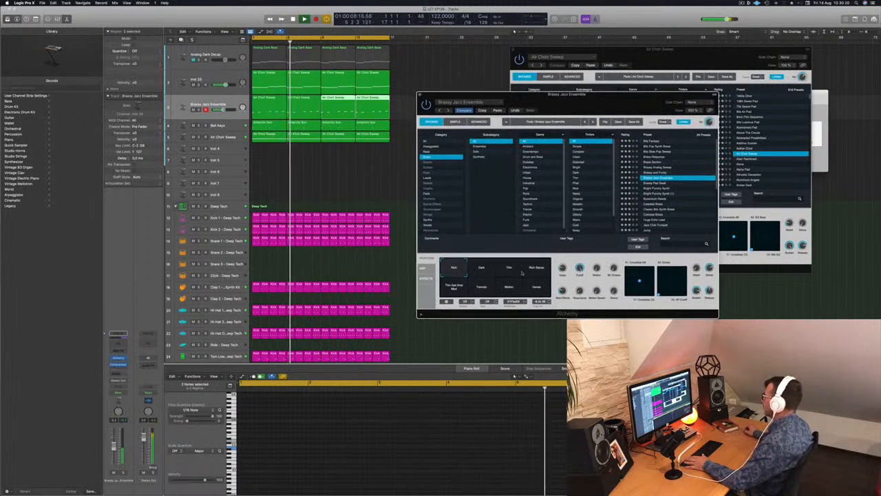
click(490, 269)
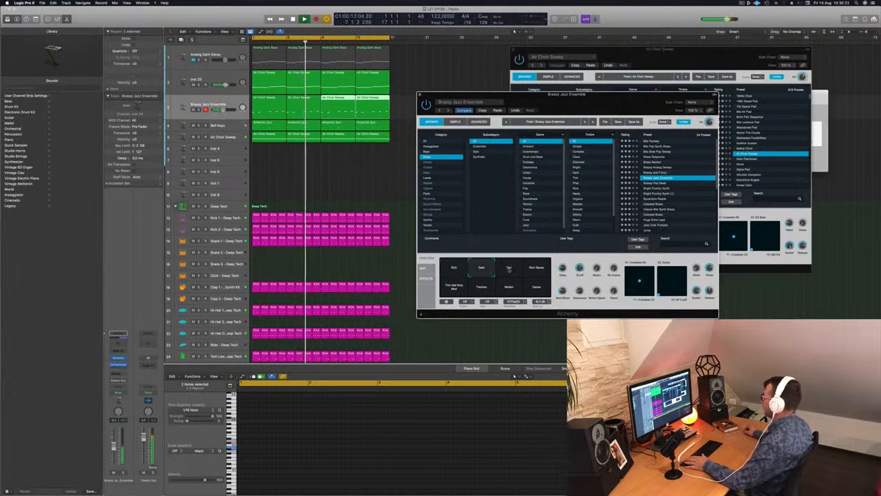
click(518, 270)
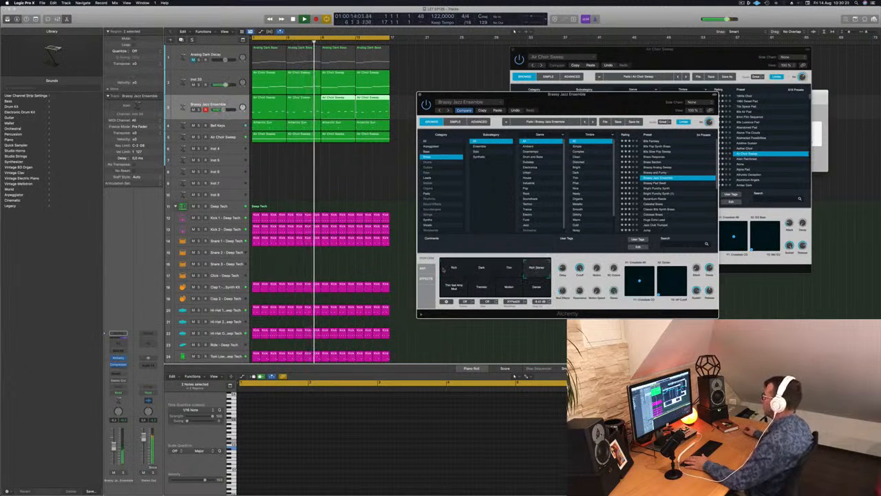
click(453, 269)
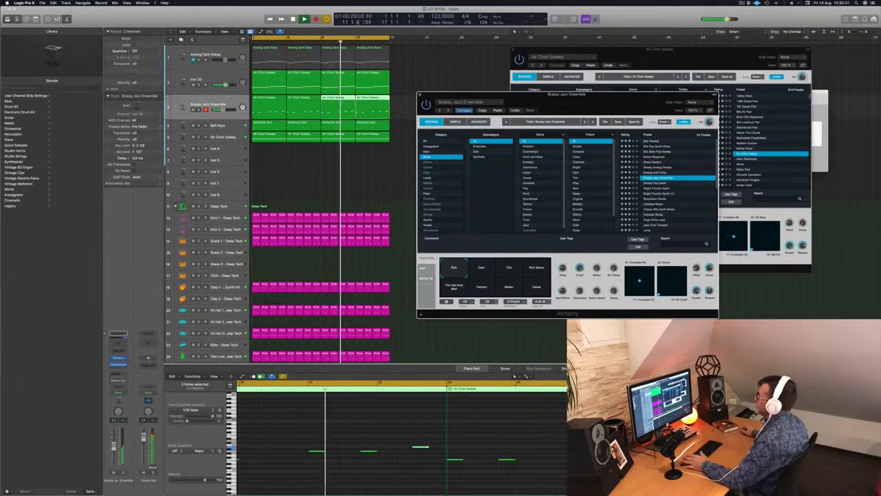
drag(584, 93, 581, 63)
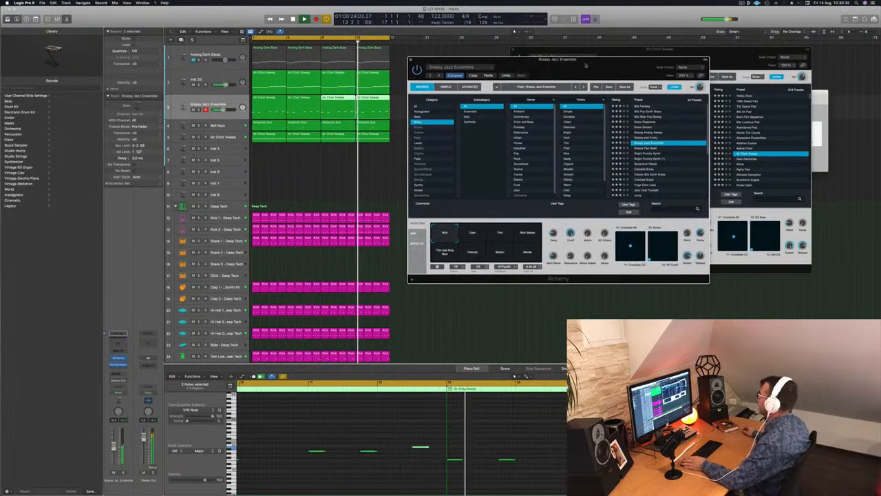
drag(581, 63, 576, 83)
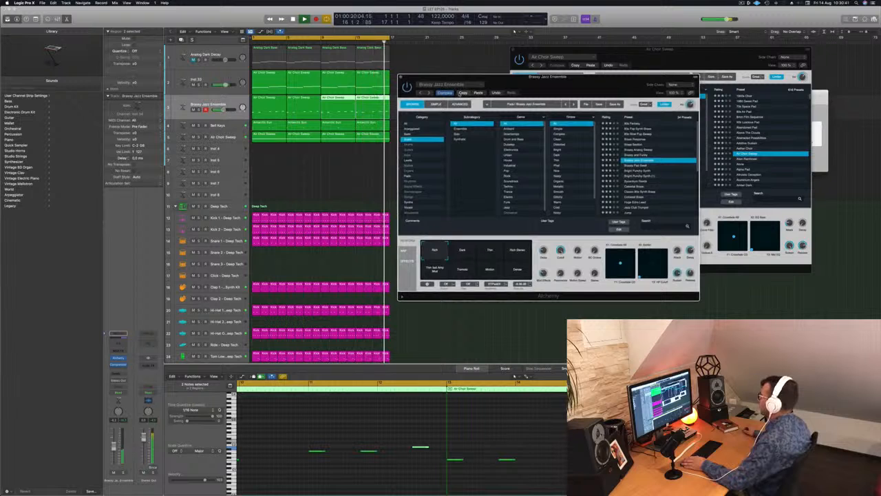
Audition the brass presets following Brassy Jazz Ensemble during playback and load Colossal Brass on the brass track
key(Down)
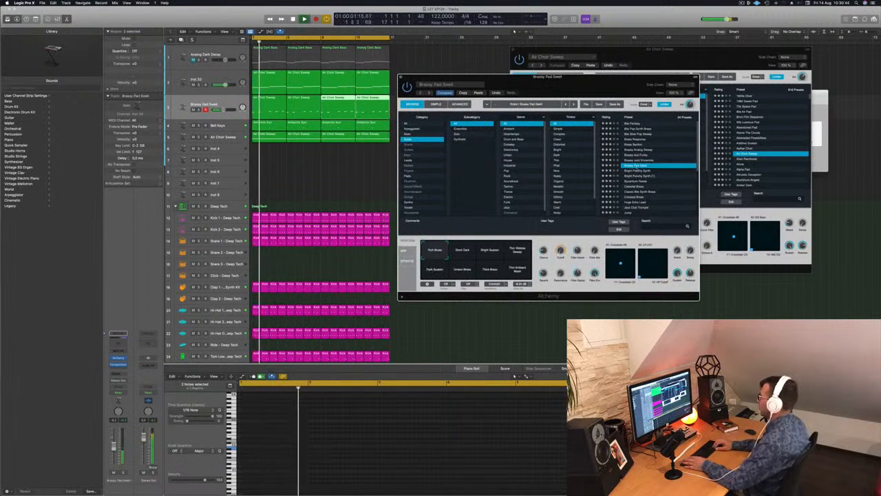
key(Down)
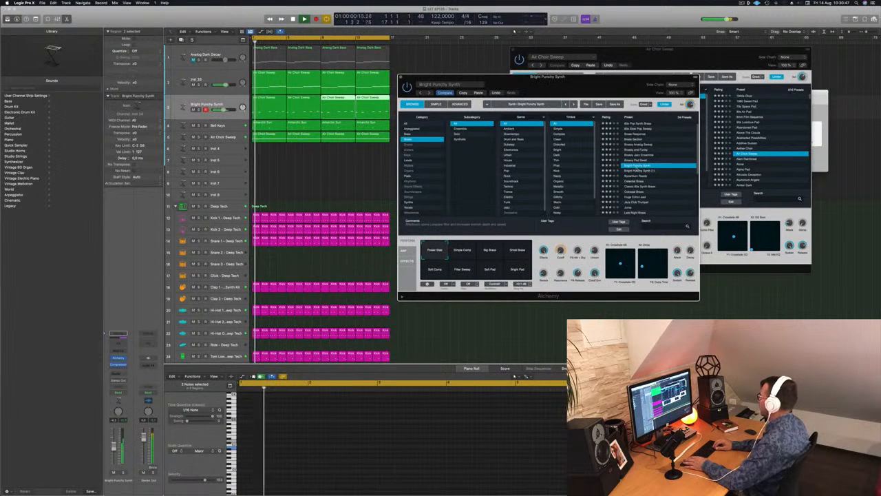
key(Down)
key(Down)
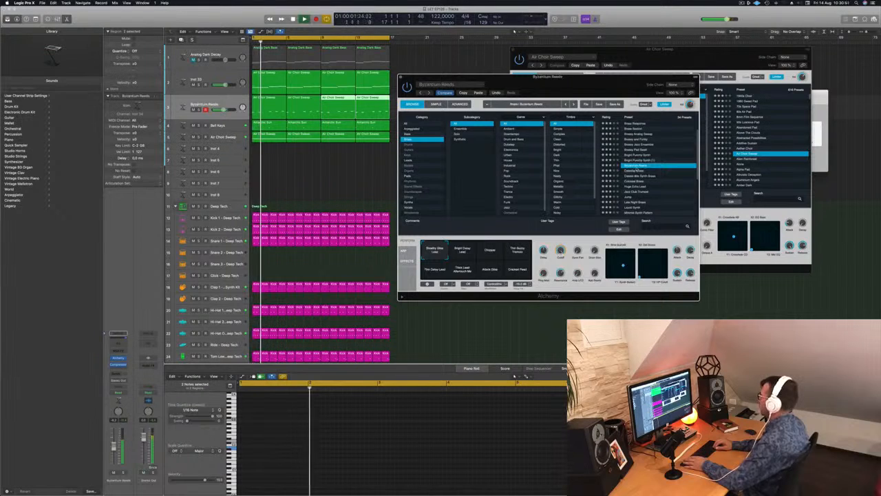
key(Down)
key(Down)
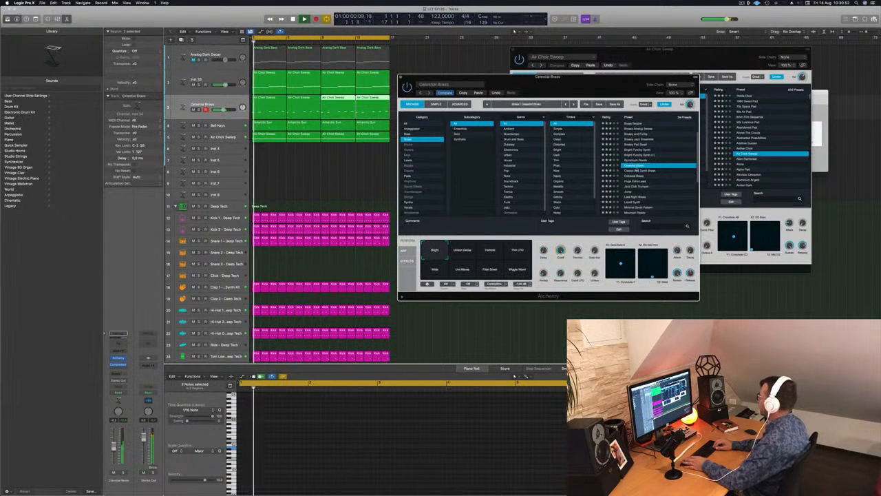
key(Down)
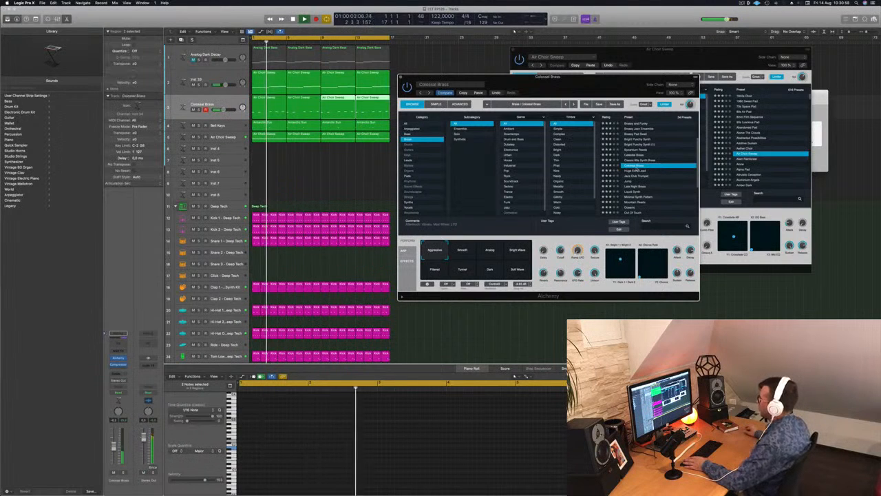
Audition the Smooth, Analog, Bright Wave, Filtered and Tunnel variations of Colossal Brass, choose Dark, and close its plug-in window
click(464, 254)
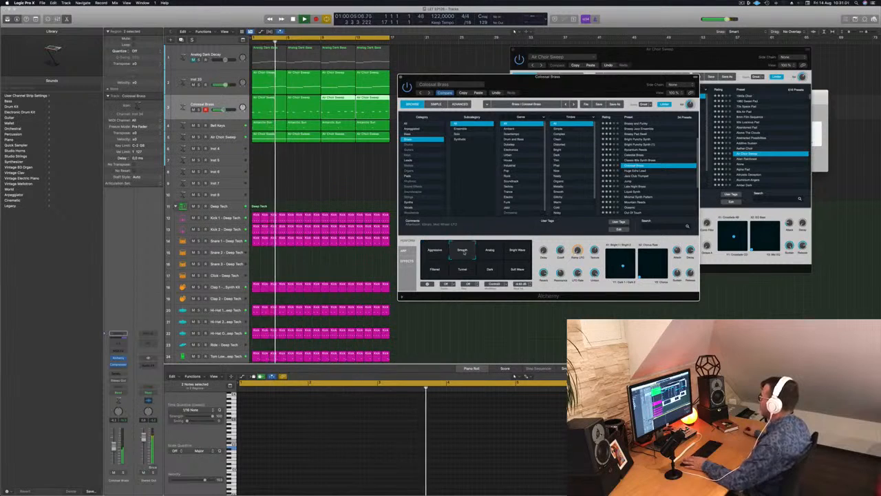
key(Return)
click(491, 253)
key(Return)
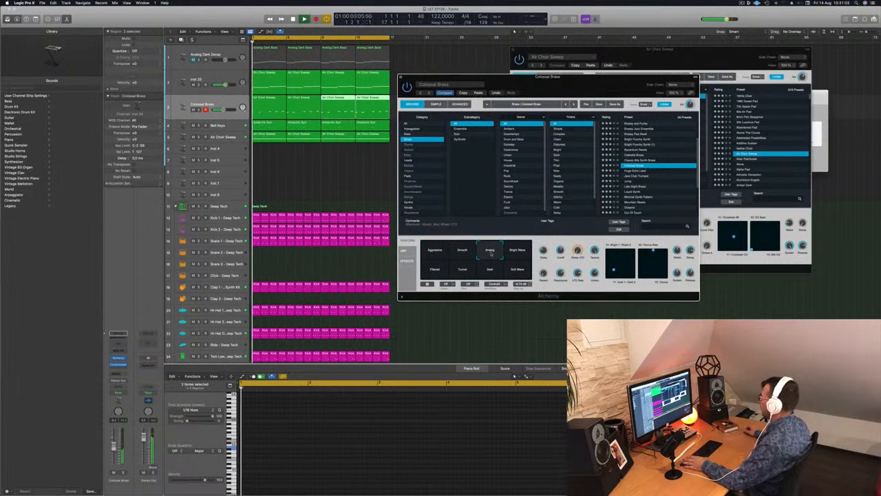
click(518, 253)
key(Return)
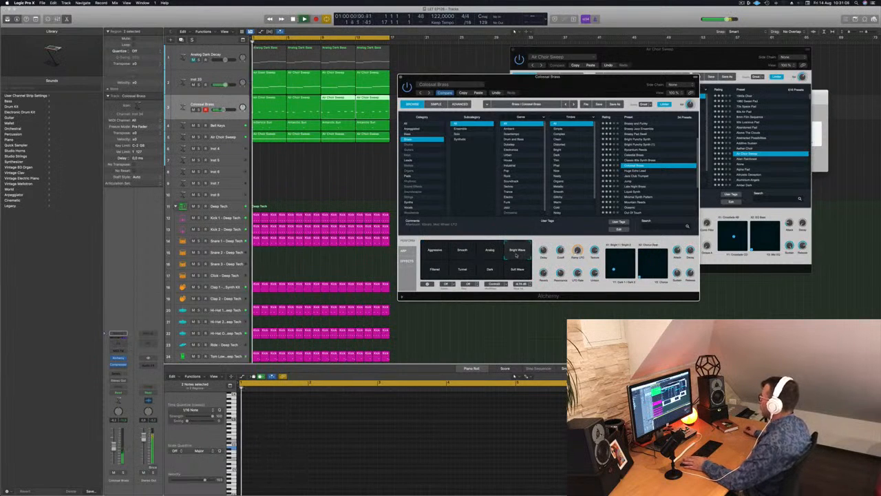
click(433, 271)
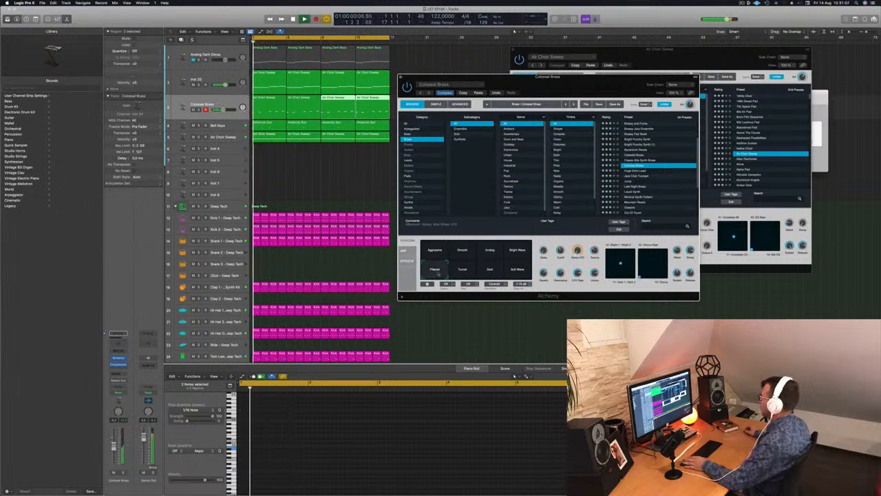
click(464, 271)
key(Return)
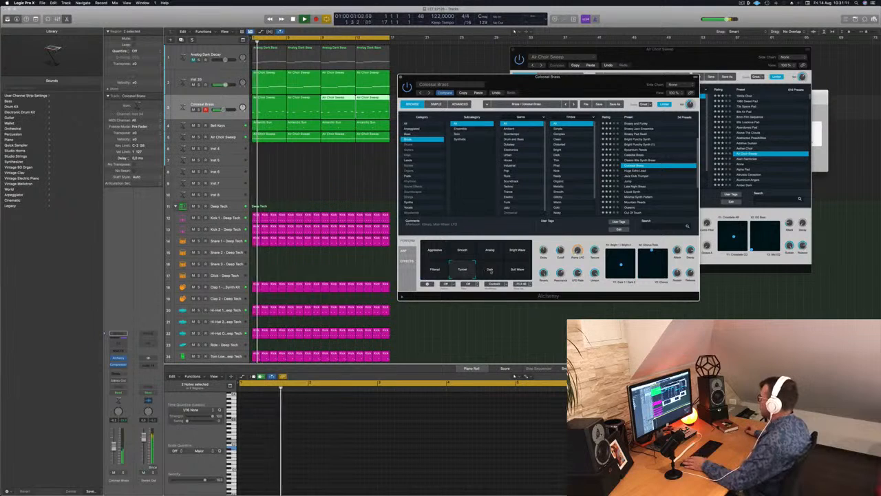
click(490, 269)
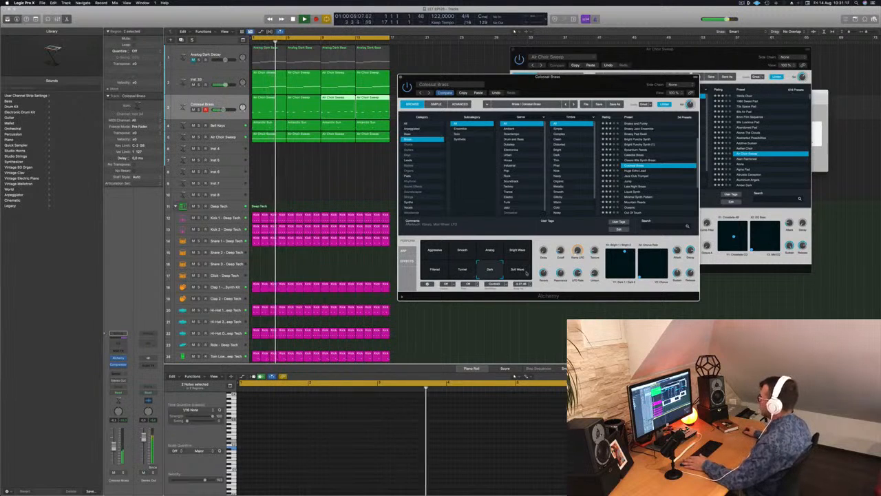
drag(523, 77, 453, 126)
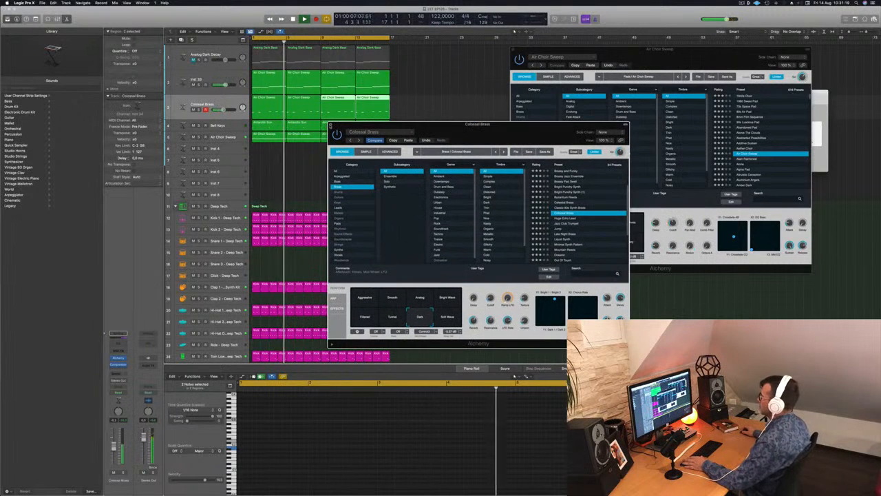
key(super+w)
Copy the first Air Choir Sweep region from the pad track to the start of the Inst 4 track and stop playback
click(278, 170)
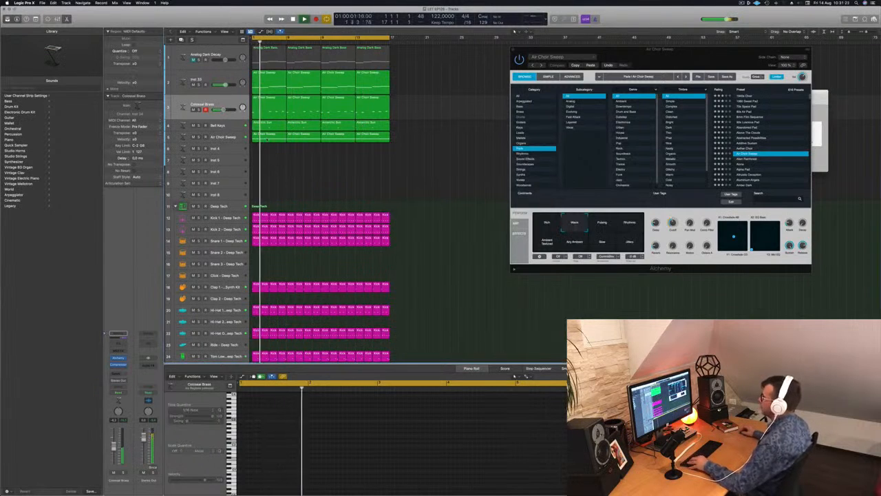
click(272, 133)
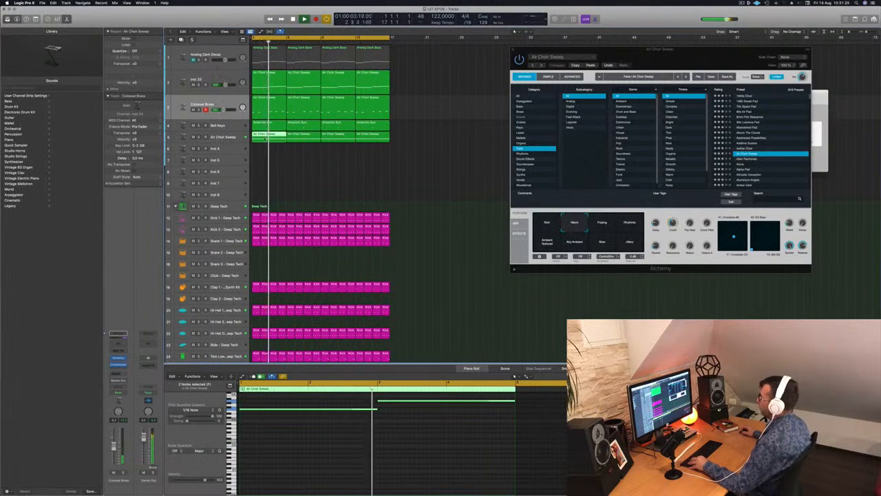
drag(265, 139, 265, 151)
key(space)
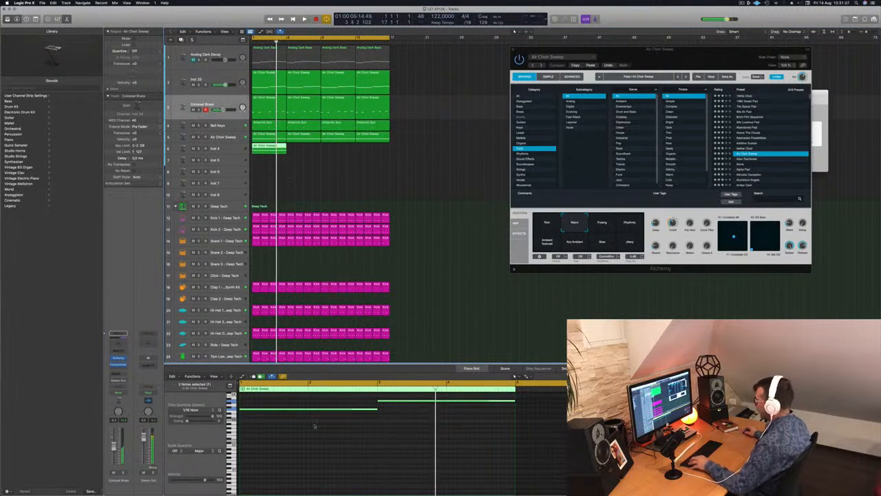
Duplicate both long notes of the copied Inst 4 region an octave lower in the Piano Roll
scroll(327, 443, down, 2)
scroll(327, 443, up, 3)
drag(309, 414, 387, 447)
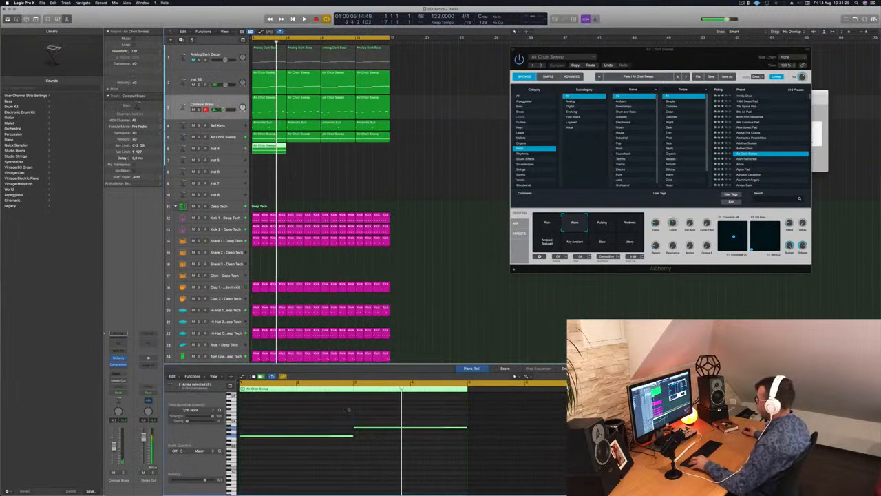
click(399, 175)
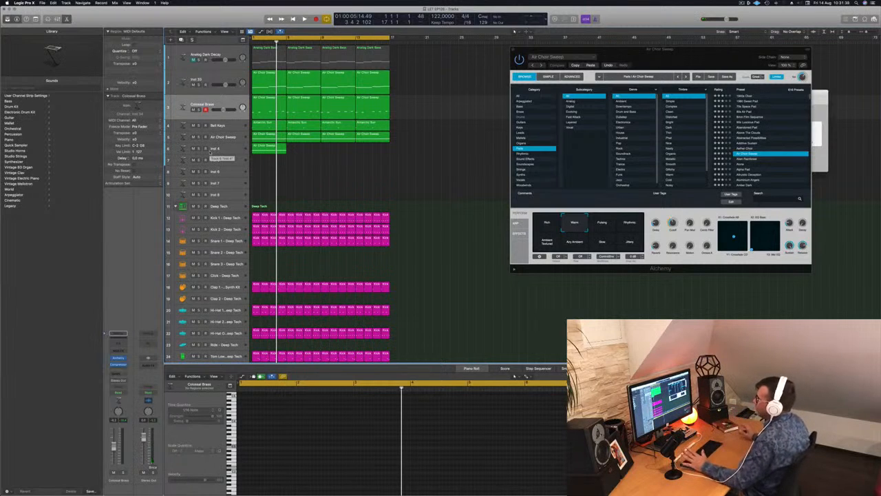
click(229, 151)
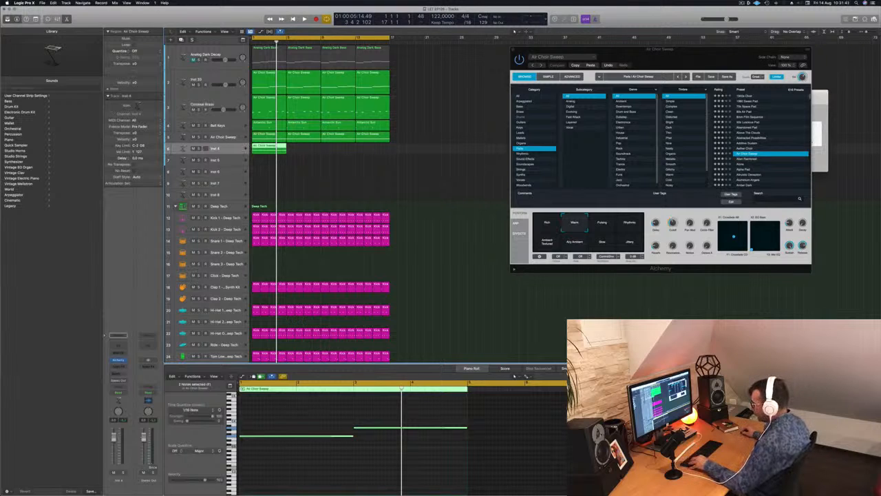
drag(293, 417, 401, 473)
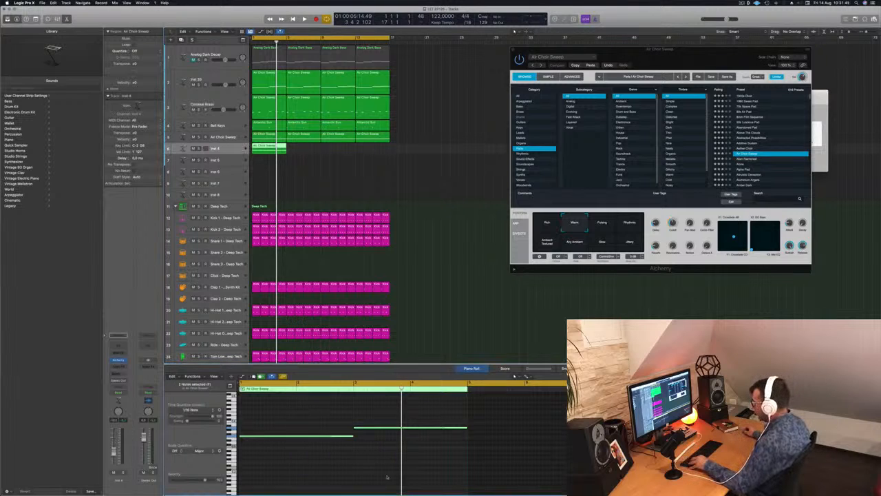
scroll(330, 448, up, 2)
scroll(310, 440, down, 2)
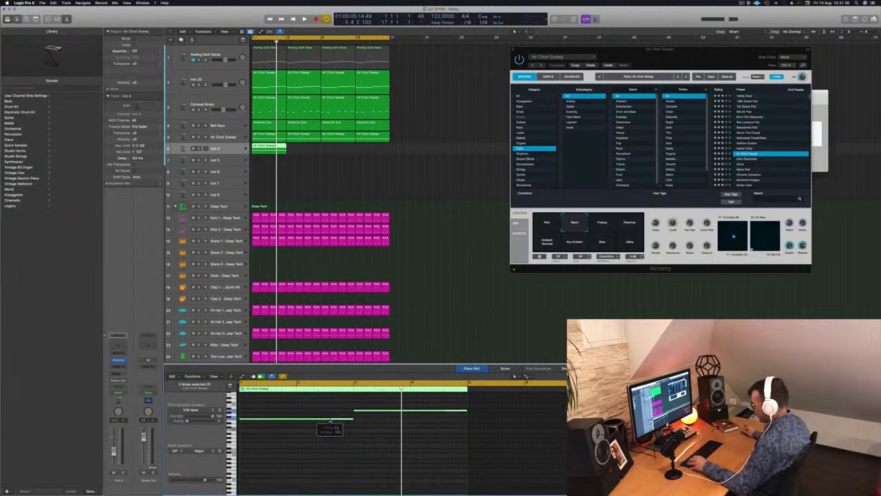
drag(331, 419, 329, 446)
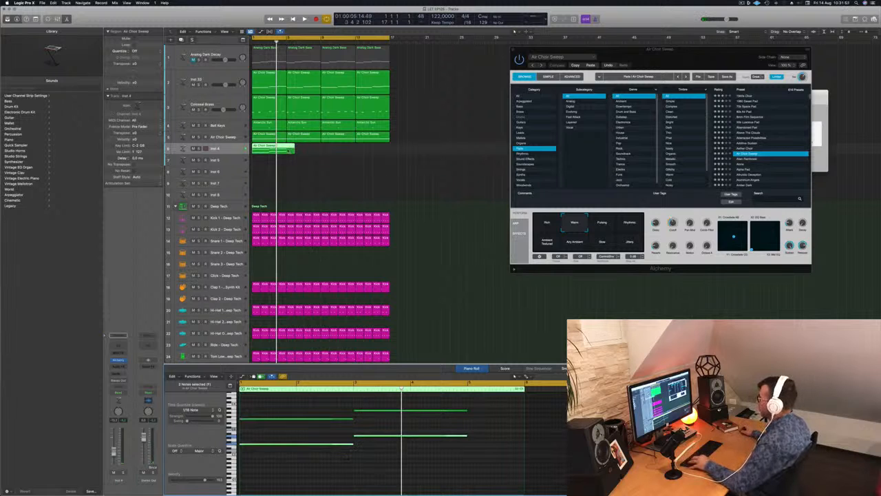
Split the extended Inst 4 region at bar 5, splitting the overlapping notes, and delete the excess part
double_click(289, 151)
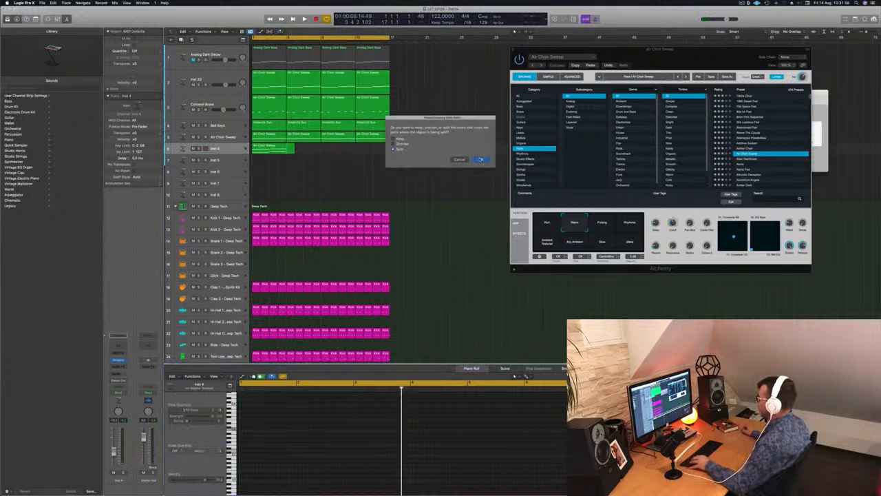
click(481, 159)
key(Delete)
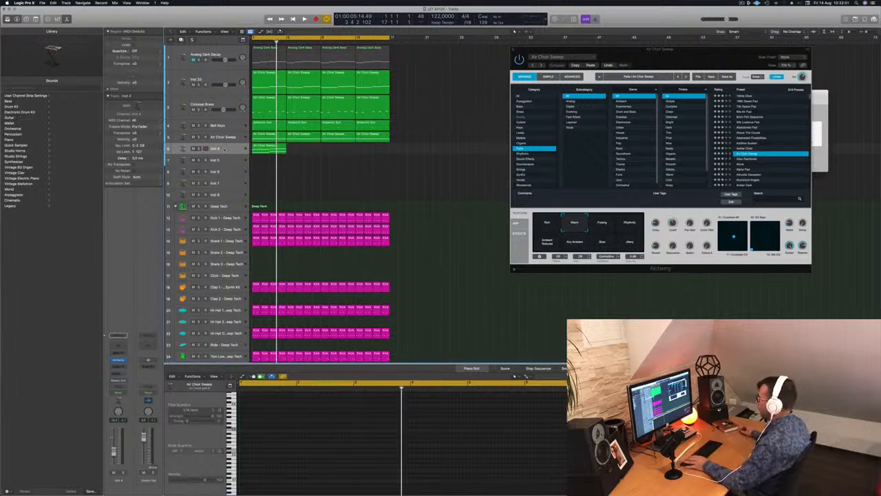
Select the Inst 4 track, reposition the open Alchemy window, and filter its presets to the Arpeggiated category
click(224, 149)
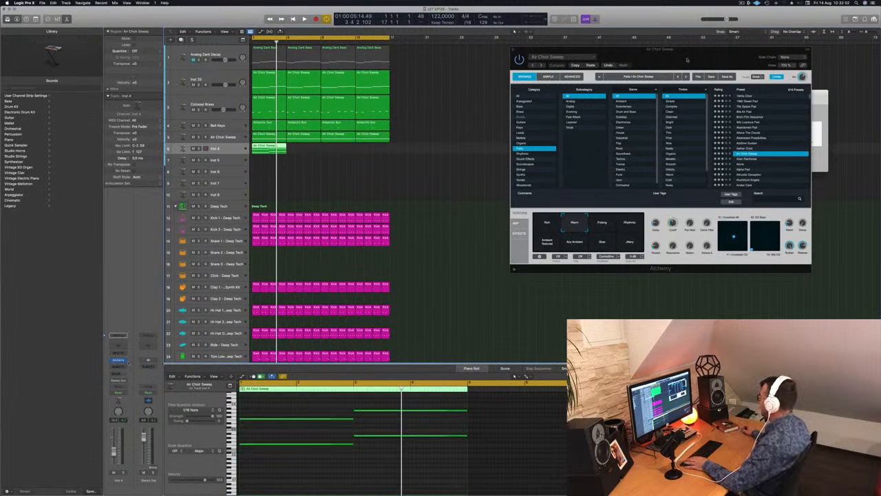
drag(687, 60, 588, 87)
click(426, 129)
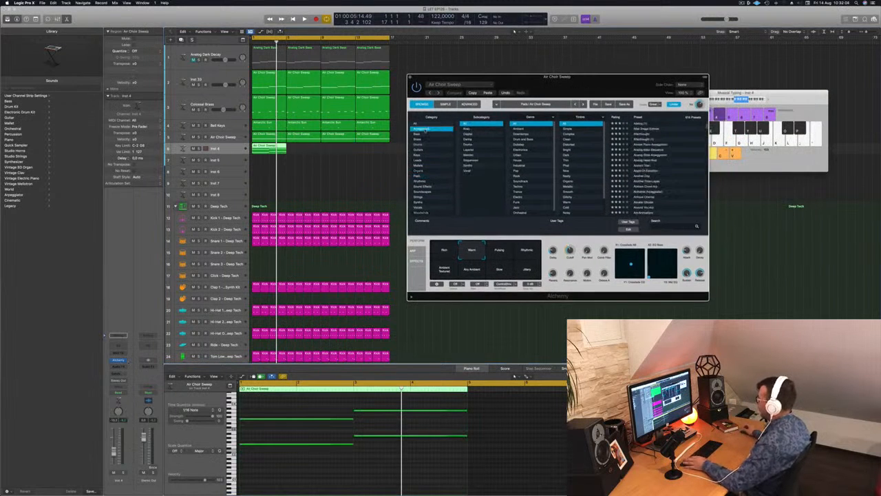
Fill the Inst 4 track up to bar 17 with copies of its region and shift the Alchemy window slightly
drag(265, 149, 345, 146)
click(324, 150)
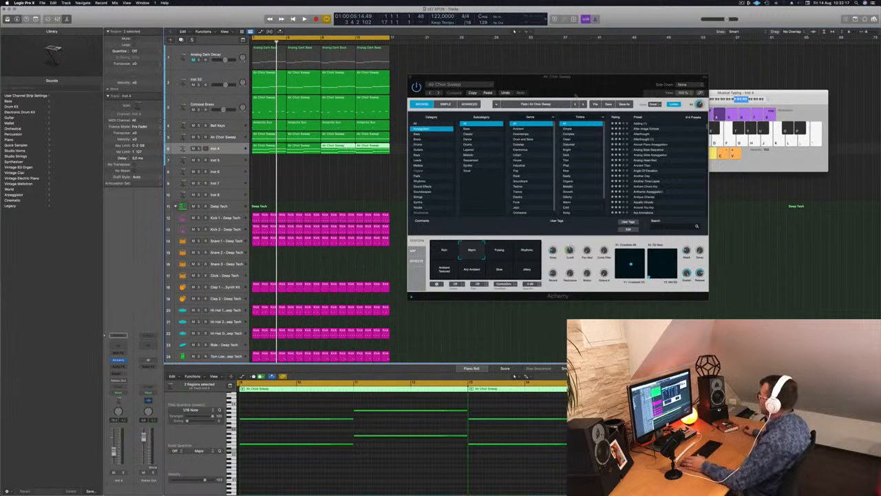
drag(596, 85, 592, 85)
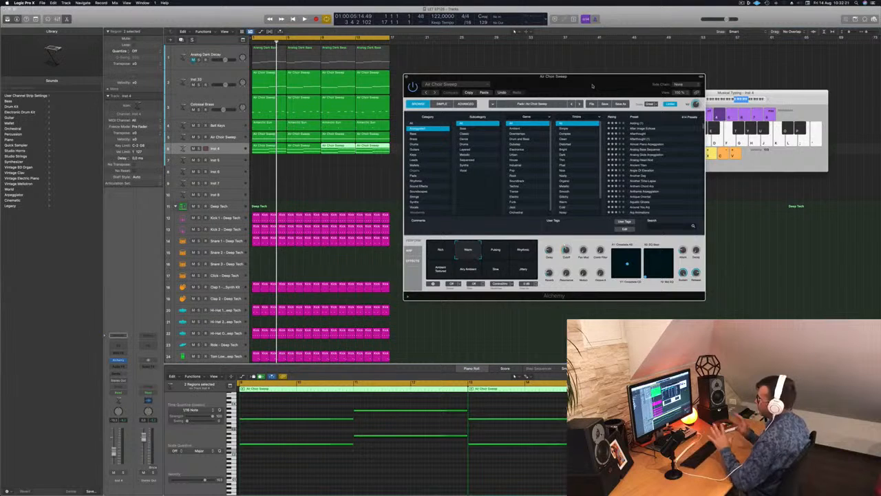
drag(592, 86, 587, 86)
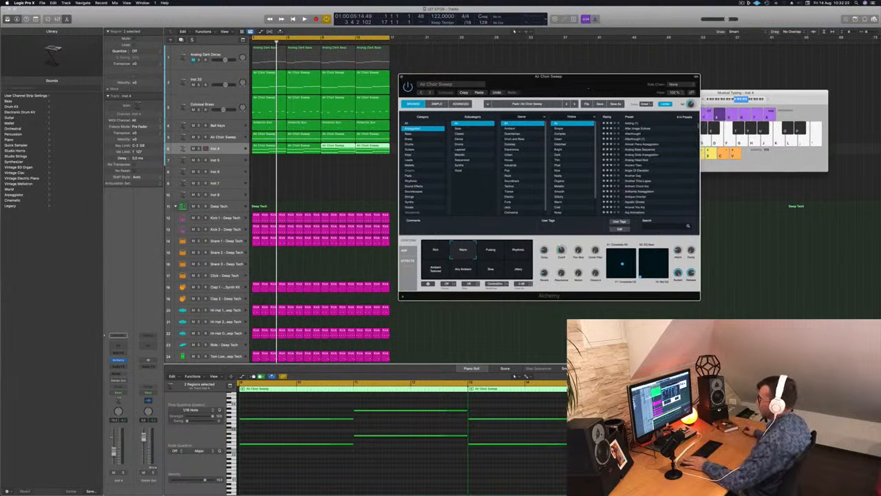
Load the Ancient Titan arpeggio preset in the open Alchemy window and start playback
click(387, 284)
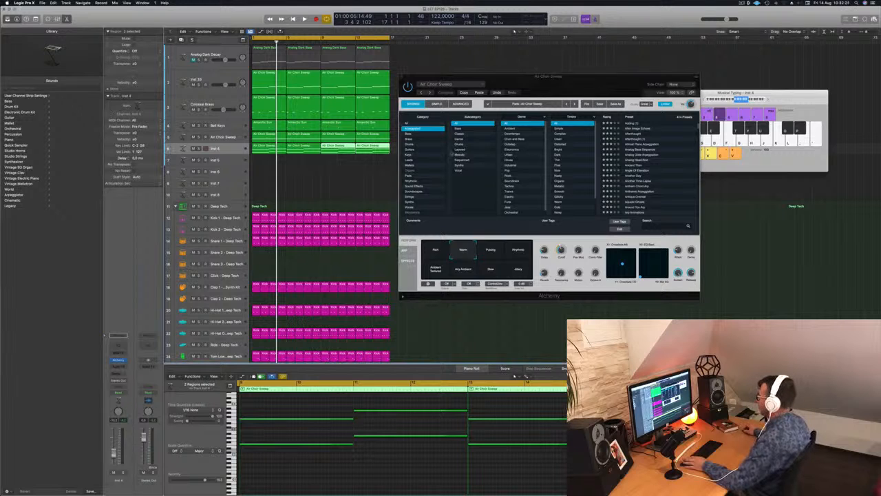
click(646, 164)
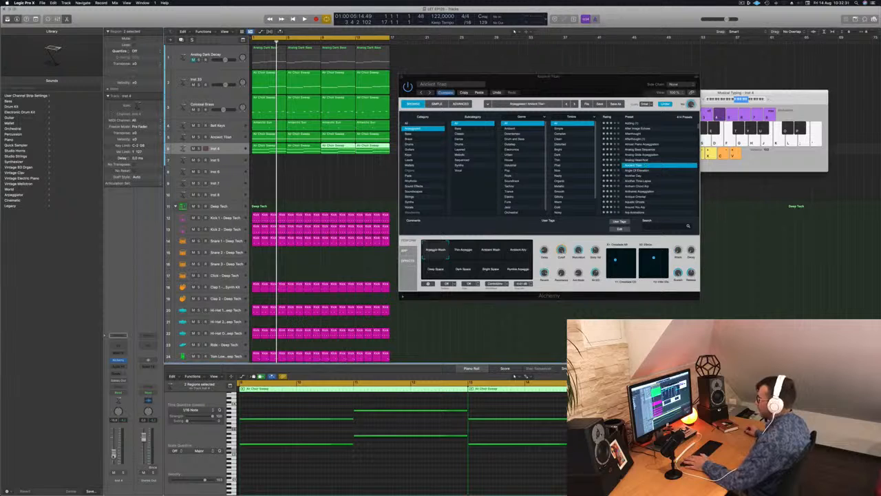
key(space)
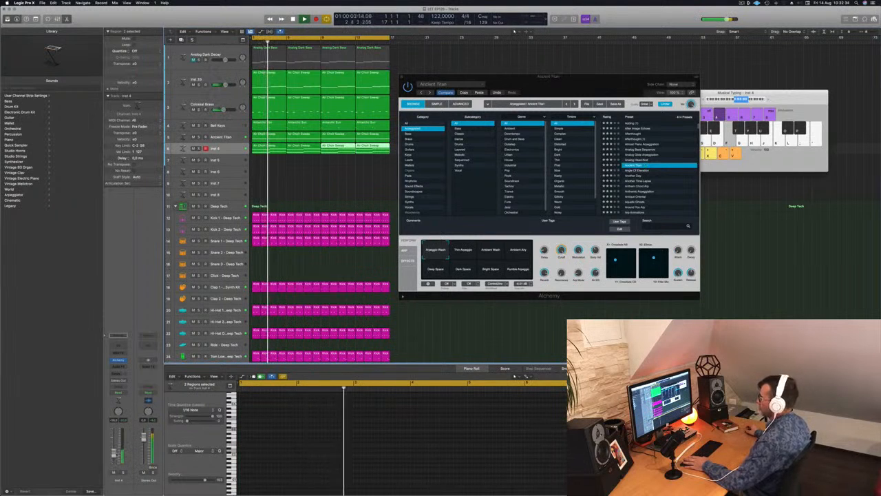
Open the Inst 4 track's own Alchemy instrument, move its window aside, restart playback, and solo the track
click(237, 149)
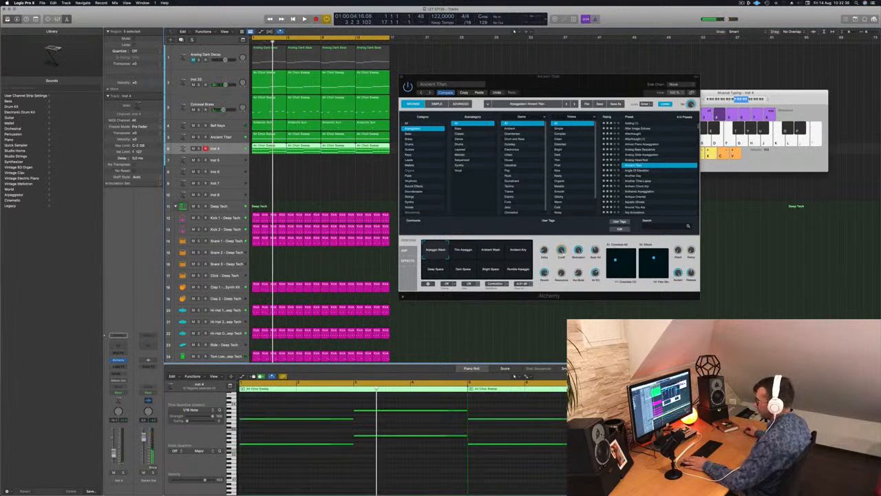
click(119, 360)
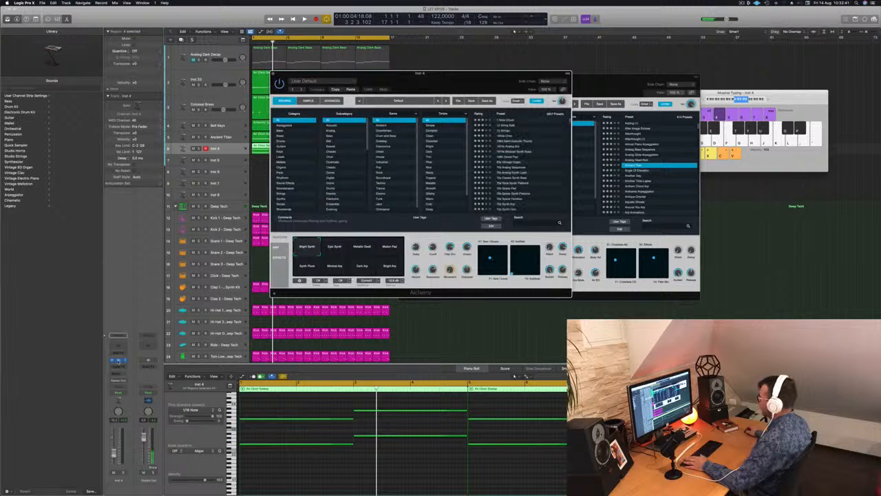
key(space)
drag(475, 82, 711, 147)
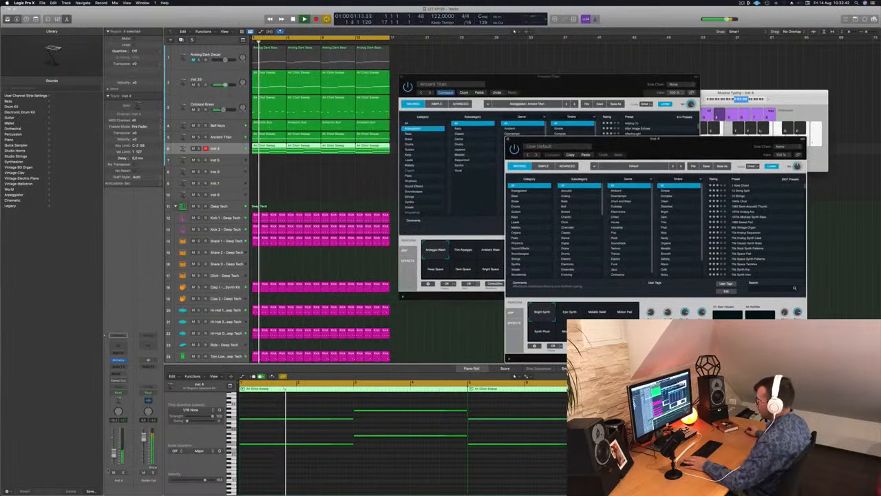
click(124, 472)
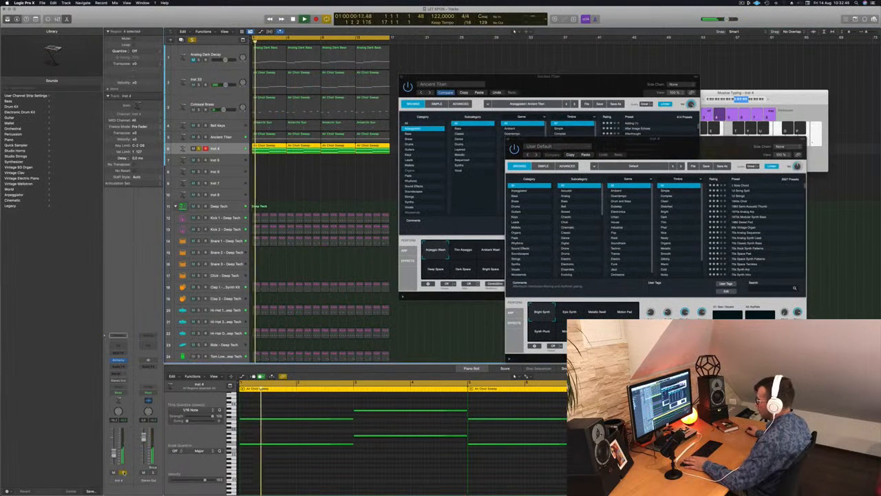
Unsolo the Inst 4 track and reposition both Alchemy windows so the Ancient Titan one is in front
click(124, 473)
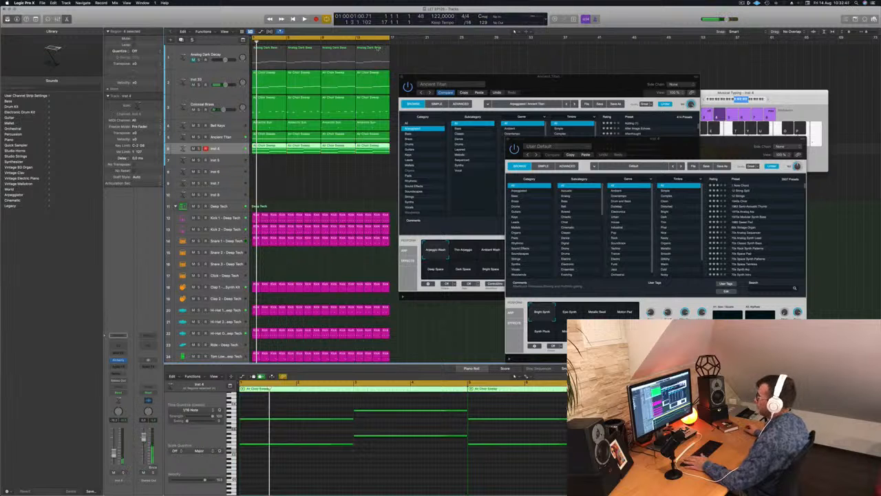
drag(629, 148, 782, 120)
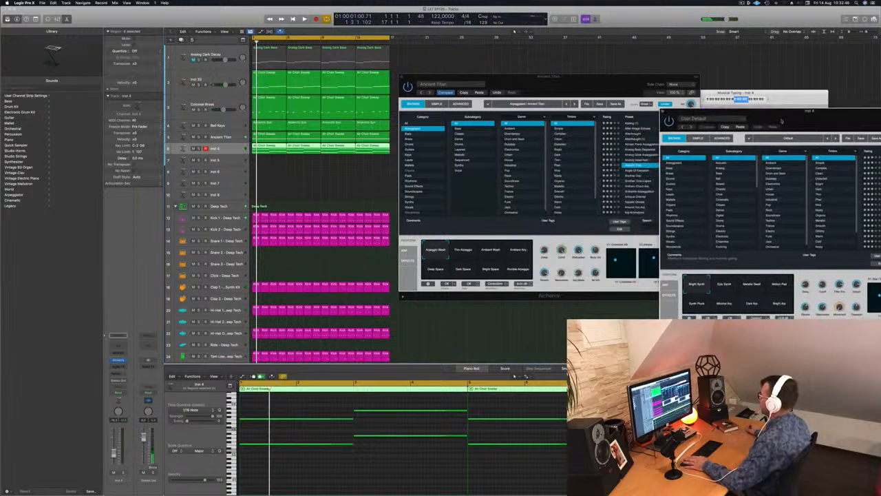
drag(598, 82, 592, 100)
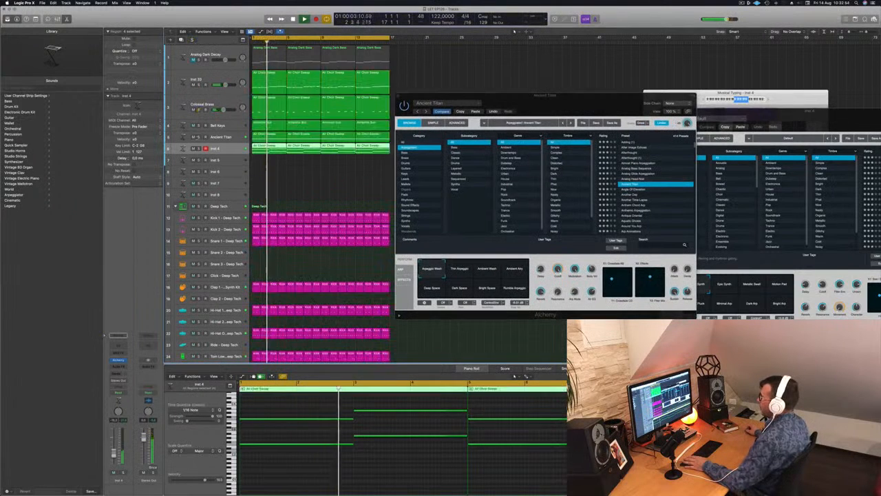
Duplicate the Ancient Titan track, revert the original track's Alchemy to the Air Choir Sweep preset, and start playback
click(236, 138)
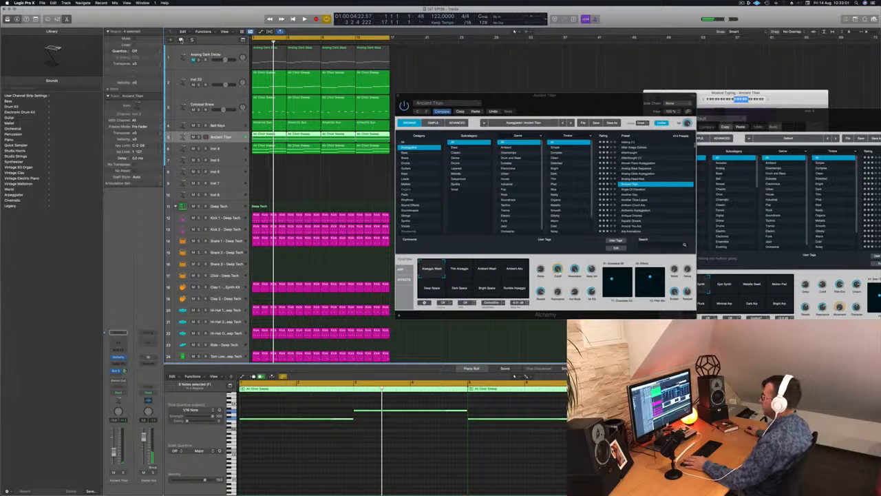
key(super+d)
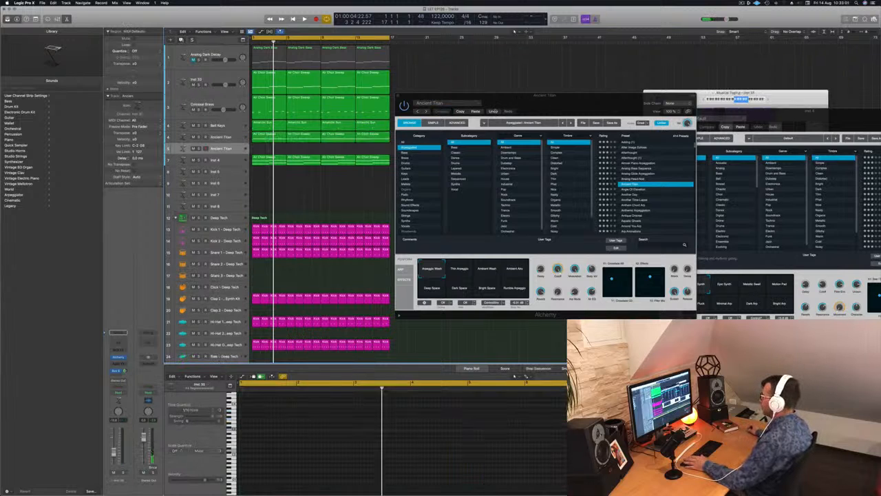
click(494, 111)
key(space)
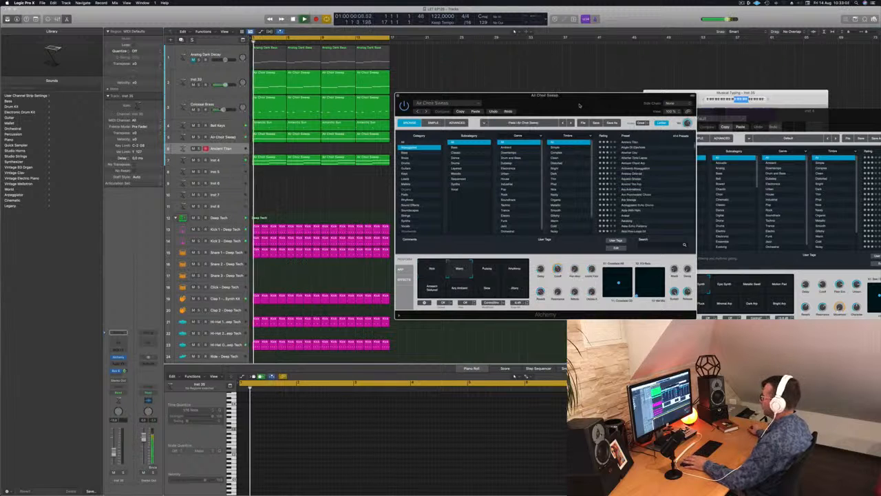
Move the Alchemy window up, solo the Air Choir Sweep track briefly to check its sound, and restart playback
drag(576, 105, 552, 65)
click(200, 138)
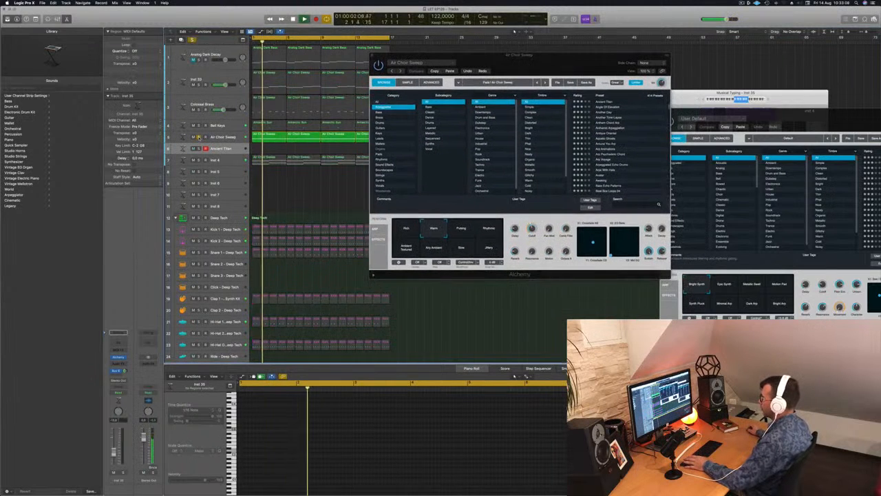
click(200, 137)
key(space)
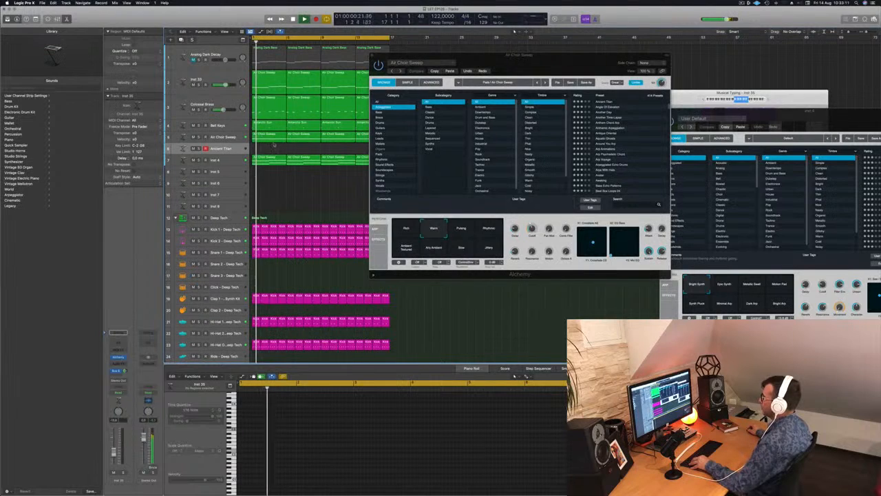
Copy the four Air Choir Sweep regions onto the duplicated Ancient Titan track and close the Air Choir Sweep Alchemy window
drag(521, 62, 695, 69)
drag(403, 136, 269, 148)
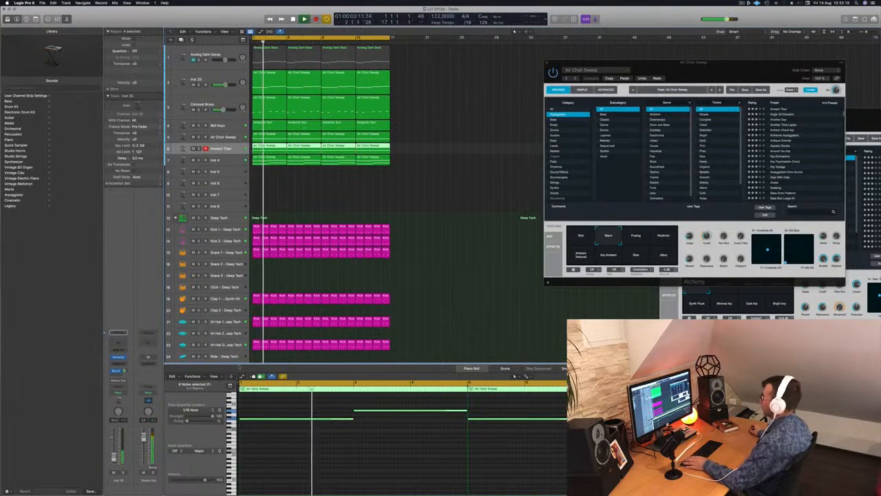
drag(666, 62, 375, 106)
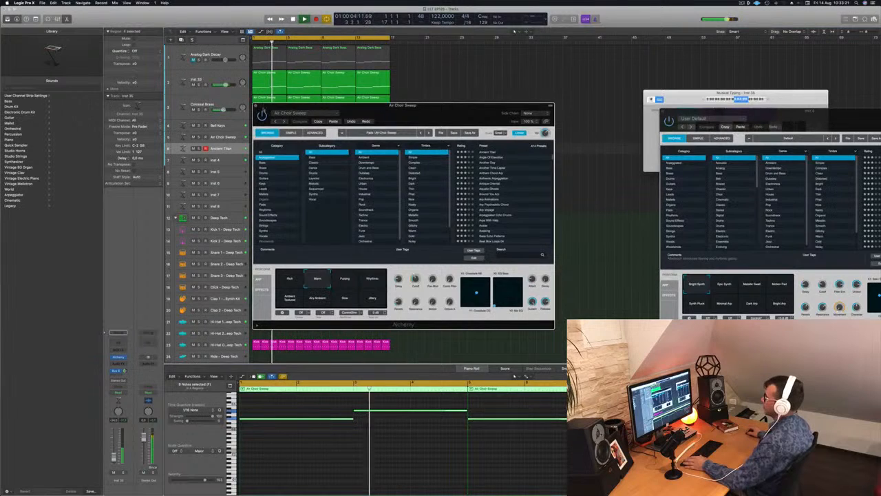
click(257, 106)
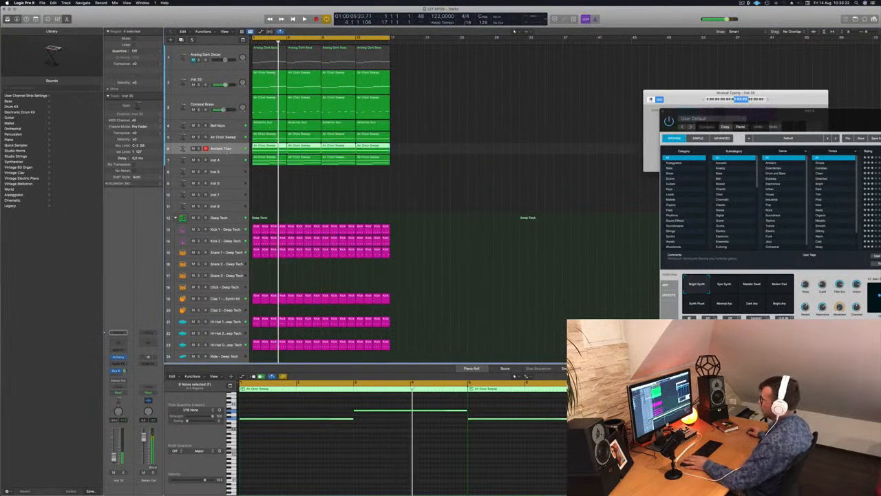
Increase the height of the duplicated Ancient Titan track, open its Alchemy instrument, and move the window off the regions
drag(228, 156, 227, 173)
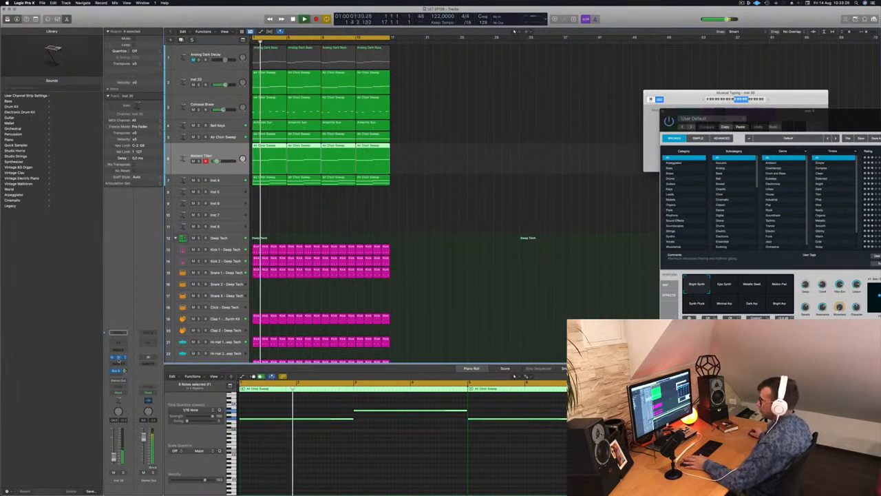
click(119, 358)
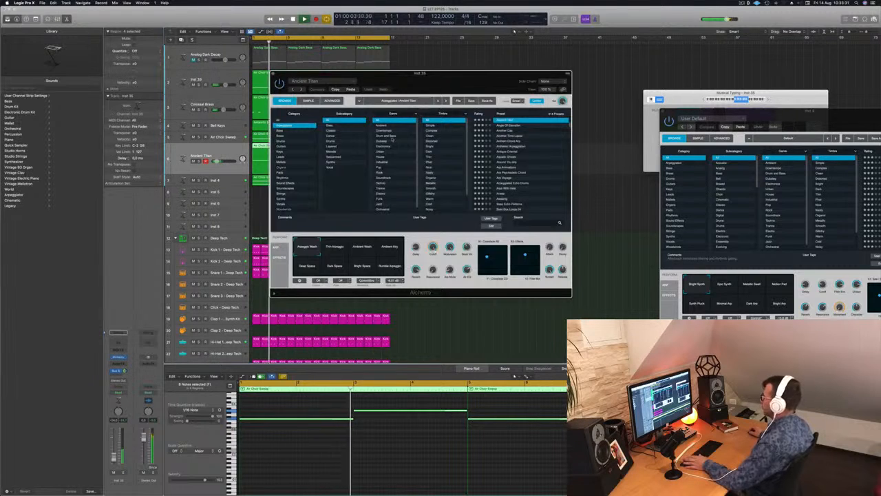
drag(434, 88, 580, 122)
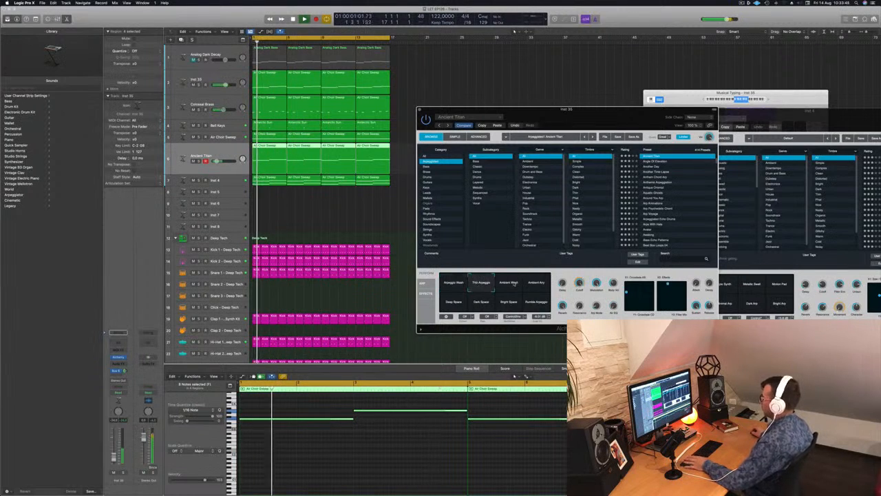
Audition the Ambient Wash and Ambient Airy variations of Ancient Titan and switch the sound to Deep Space
click(510, 284)
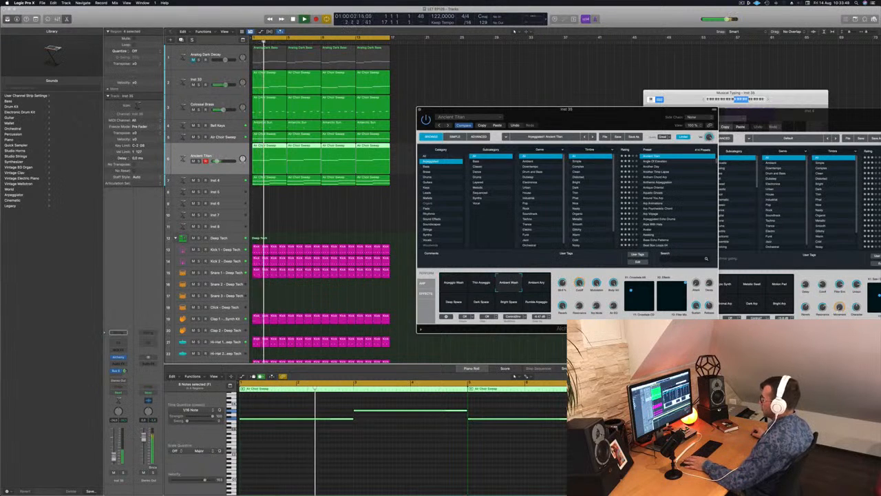
click(536, 282)
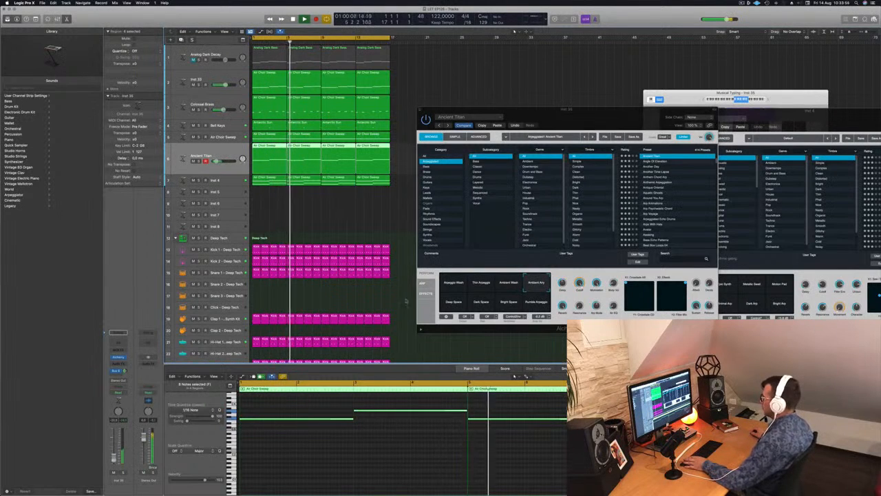
click(454, 302)
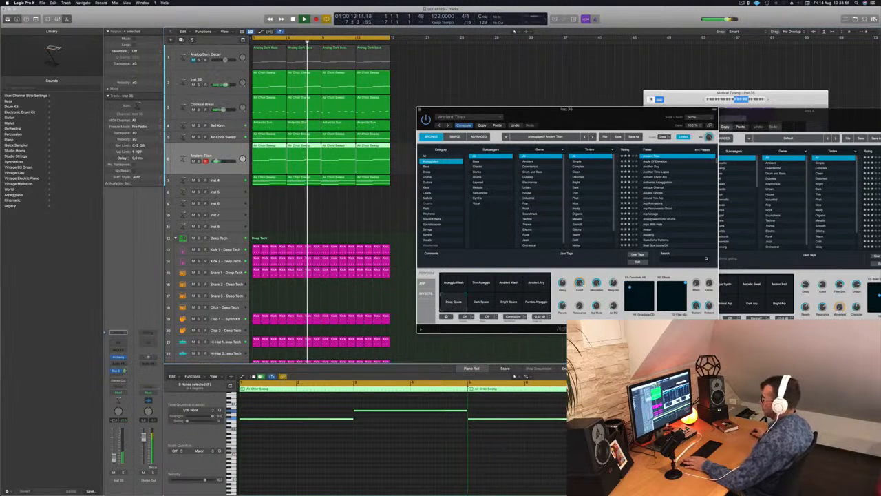
click(515, 375)
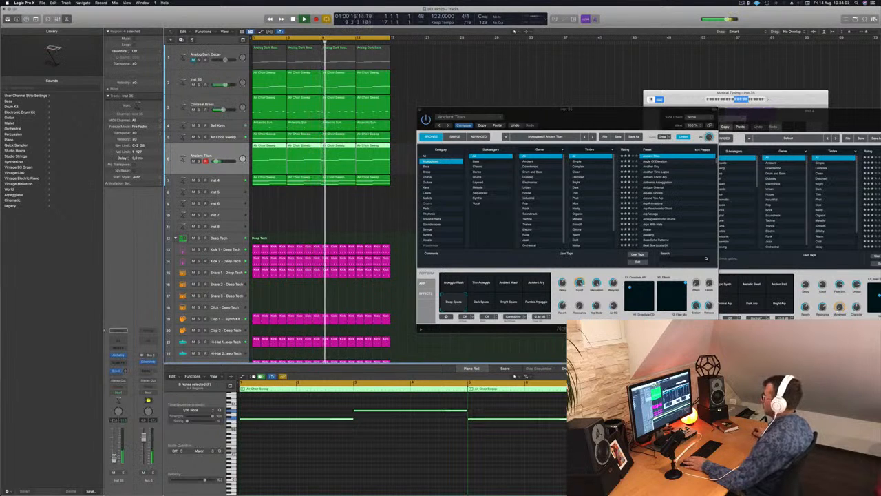
Select all notes in the Ancient Titan track's regions and transpose them down one octave with playback stopped
drag(602, 107, 669, 45)
drag(429, 158, 272, 165)
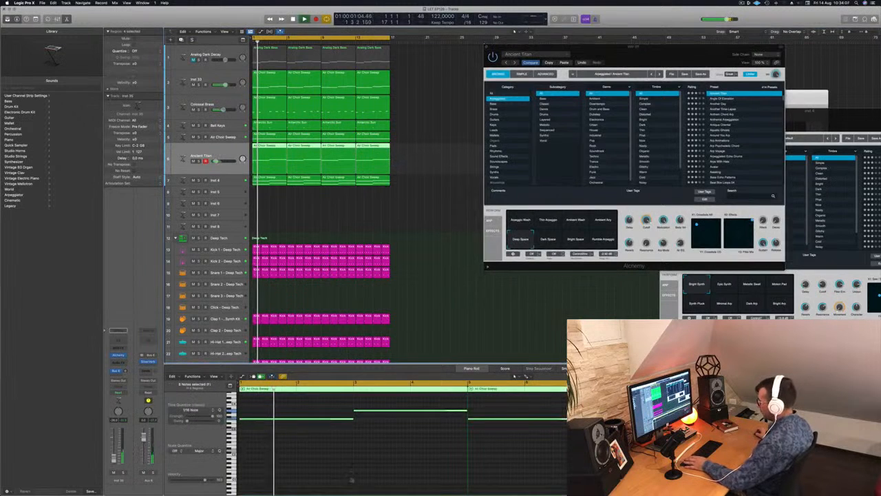
key(space)
click(358, 471)
key(super+a)
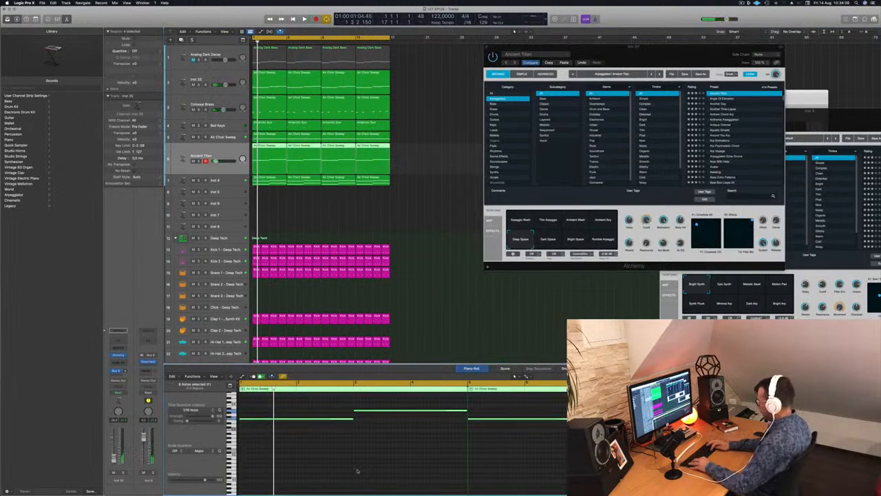
key(alt+shift+Down)
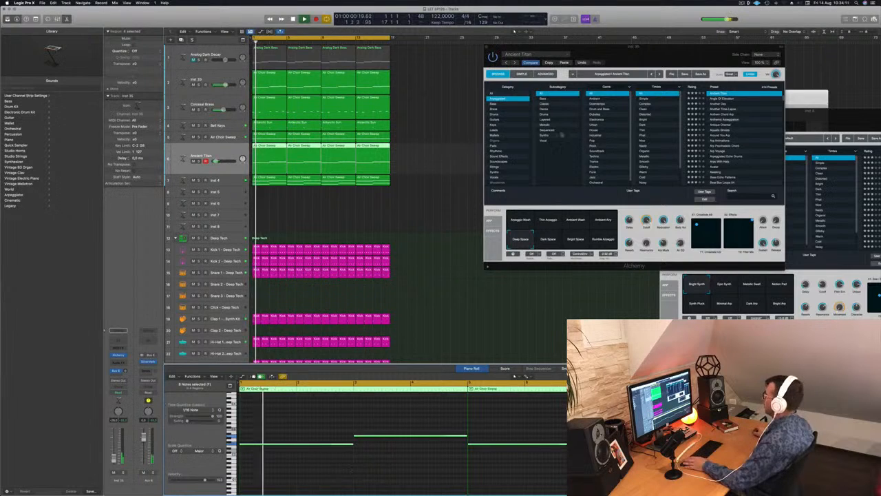
Audition the Dark Space, Bright Space and Rumble Arpeggio variations of Ancient Titan during playback and return to Deep Space
drag(688, 56, 603, 69)
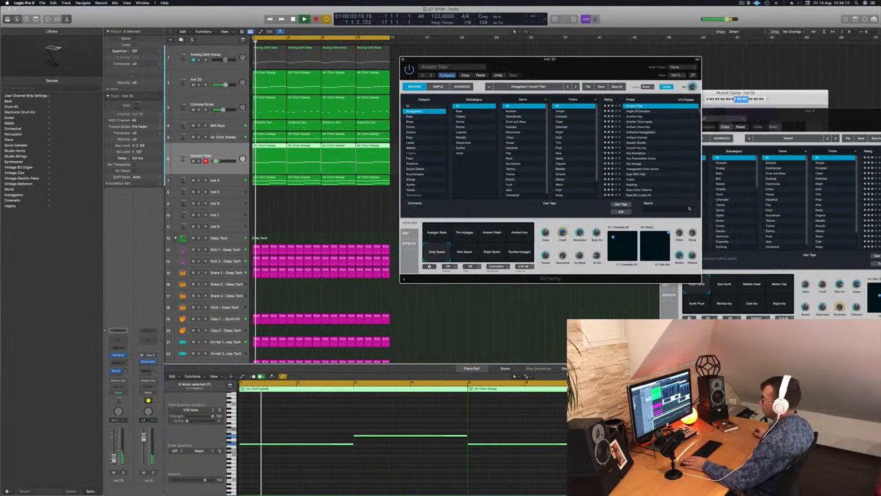
click(413, 376)
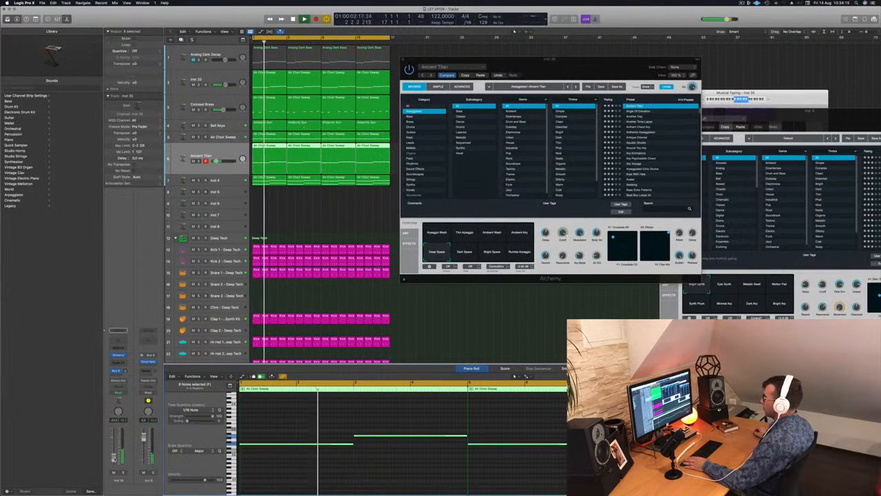
drag(564, 75, 606, 101)
key(space)
key(space)
click(506, 278)
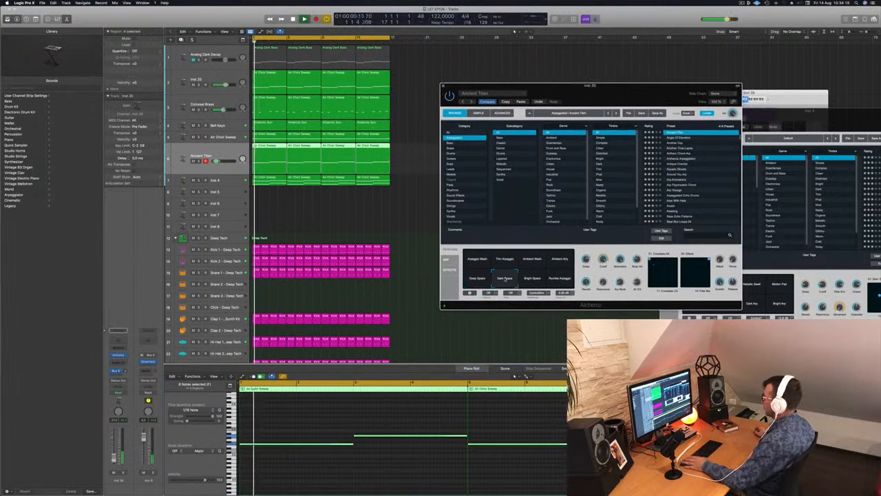
click(534, 279)
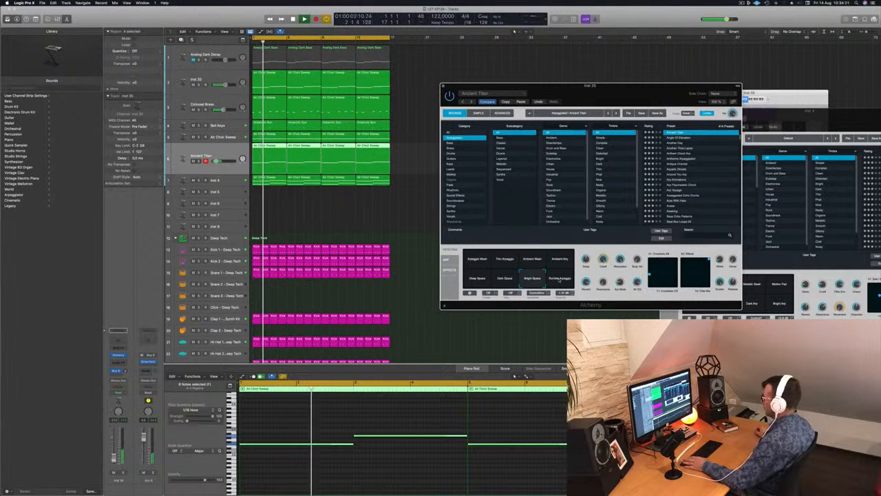
click(559, 278)
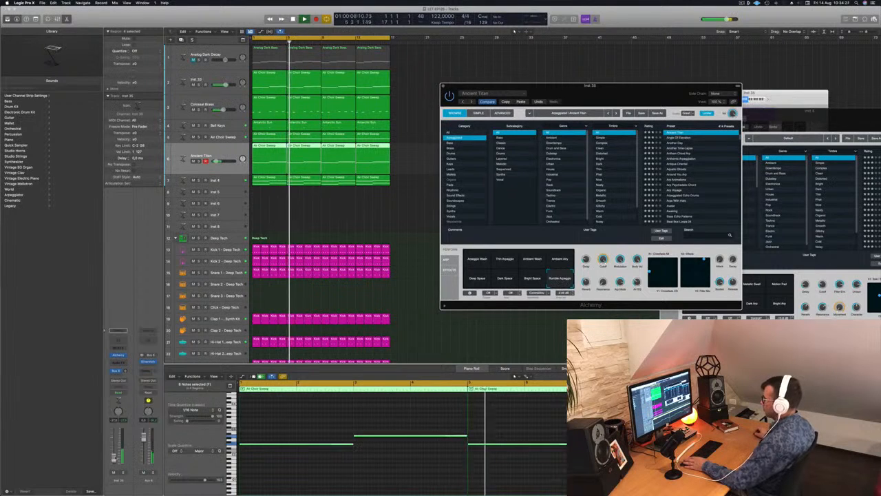
click(477, 278)
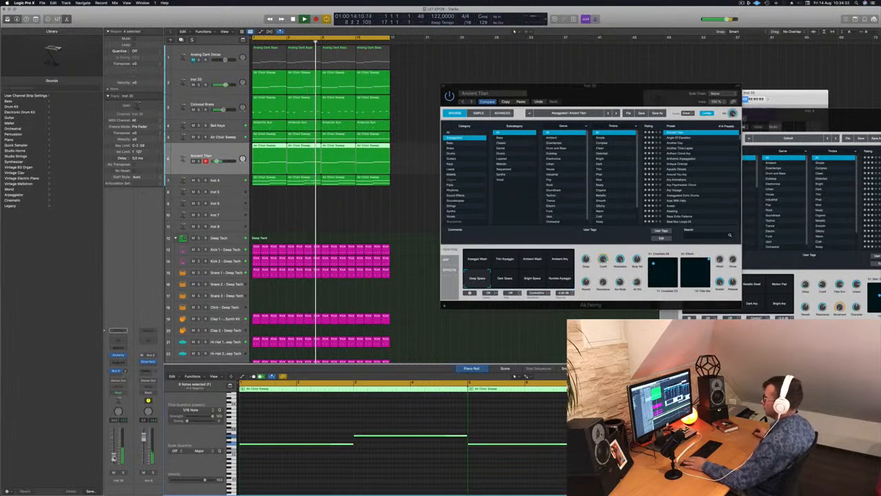
Close the Ancient Titan Alchemy window, then restart playback and mute the Inst 4 track
drag(601, 86, 592, 115)
drag(509, 117, 485, 126)
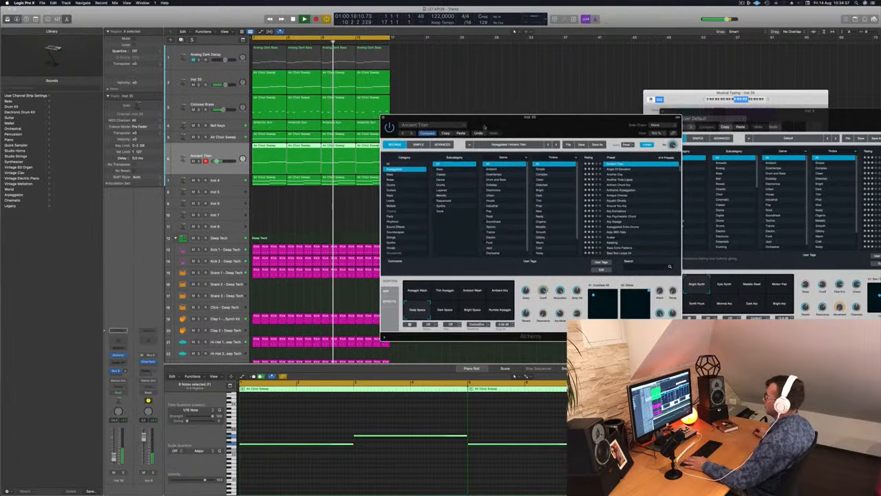
click(384, 118)
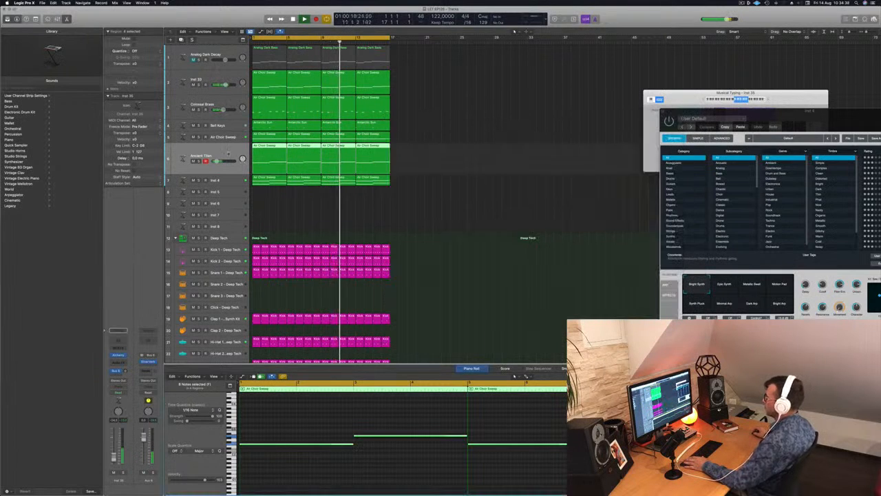
click(213, 180)
key(space)
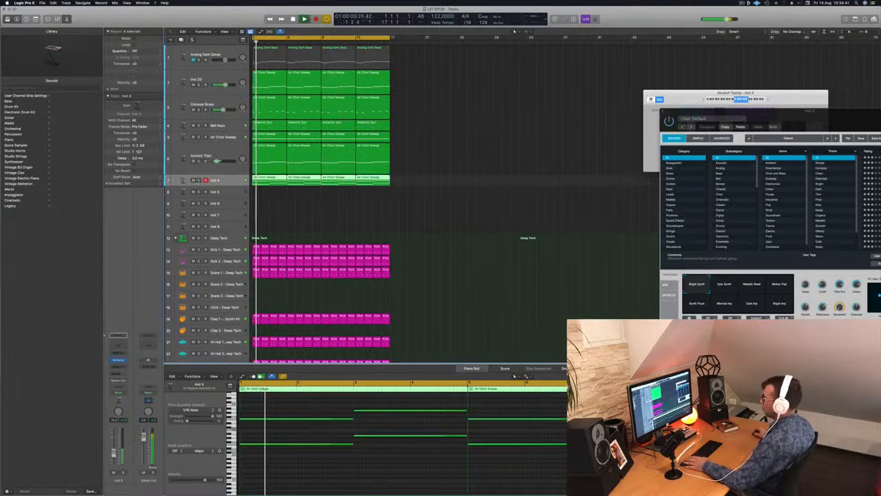
click(193, 181)
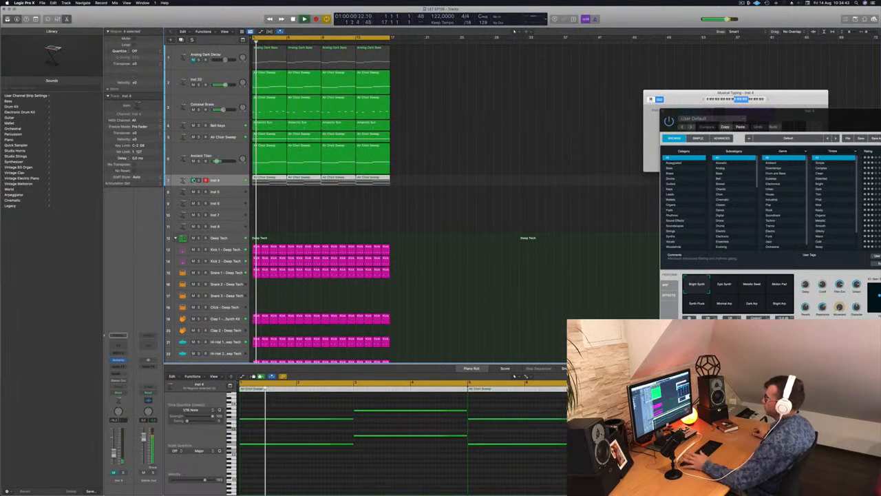
click(430, 160)
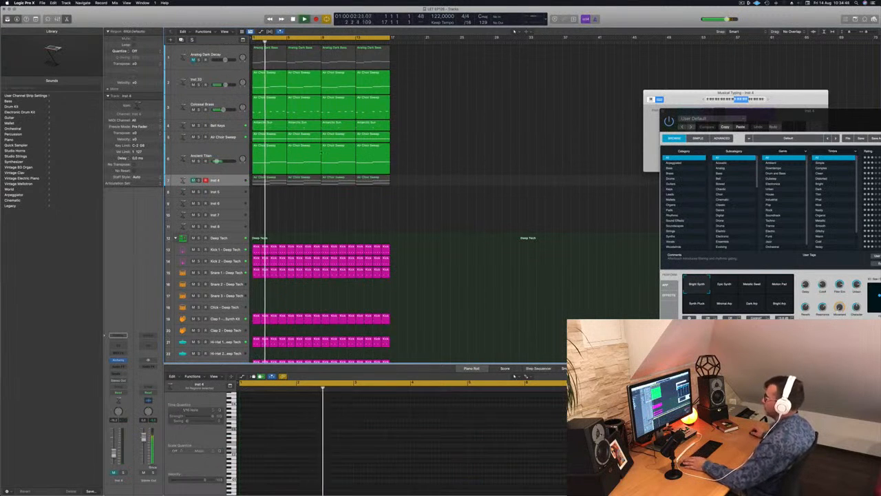
Listen to the mix with the Ancient Titan track selected, reselect its regions, and stop playback
click(226, 153)
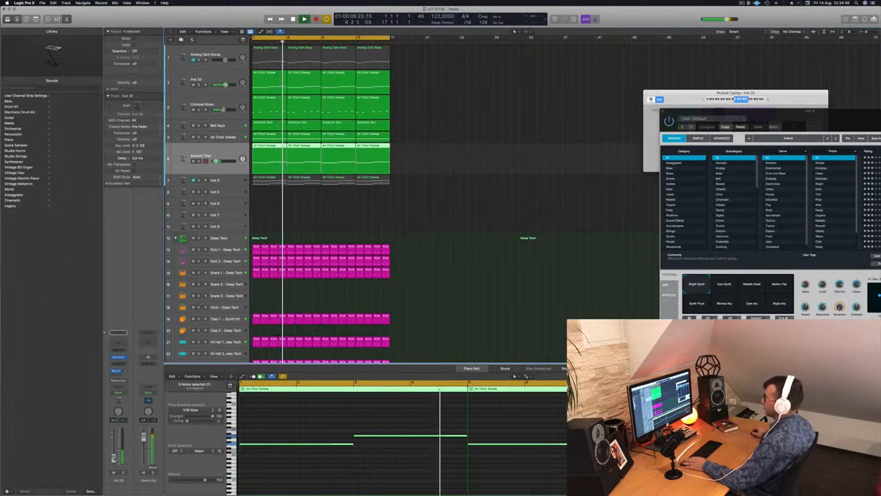
click(468, 146)
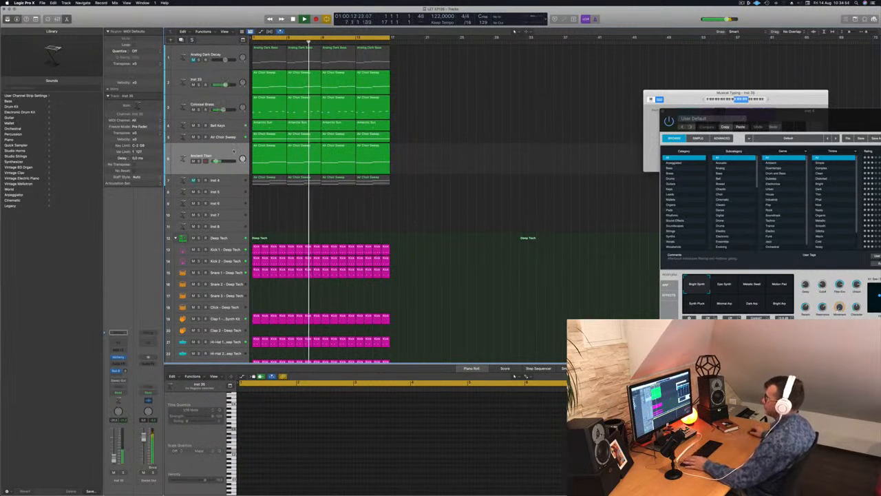
click(208, 156)
key(space)
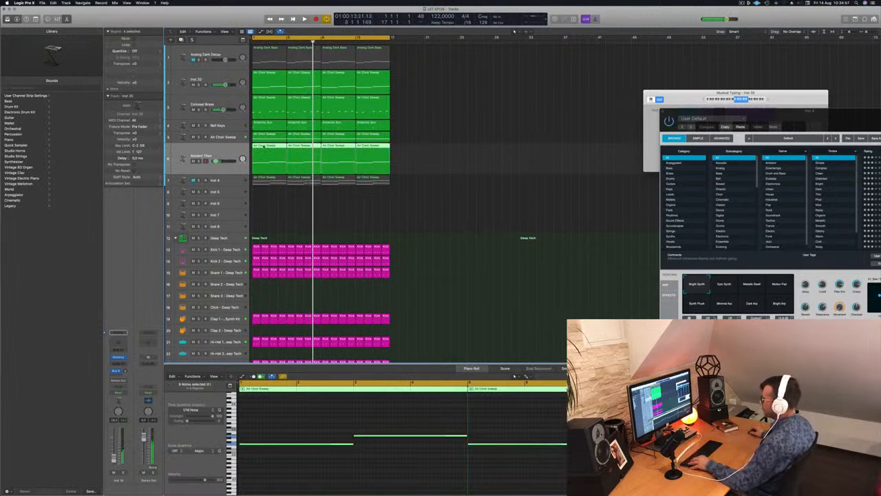
Move the Ancient Titan regions past the end of the cycle range and try the Inst 4 regions on that track during playback
drag(264, 146, 440, 146)
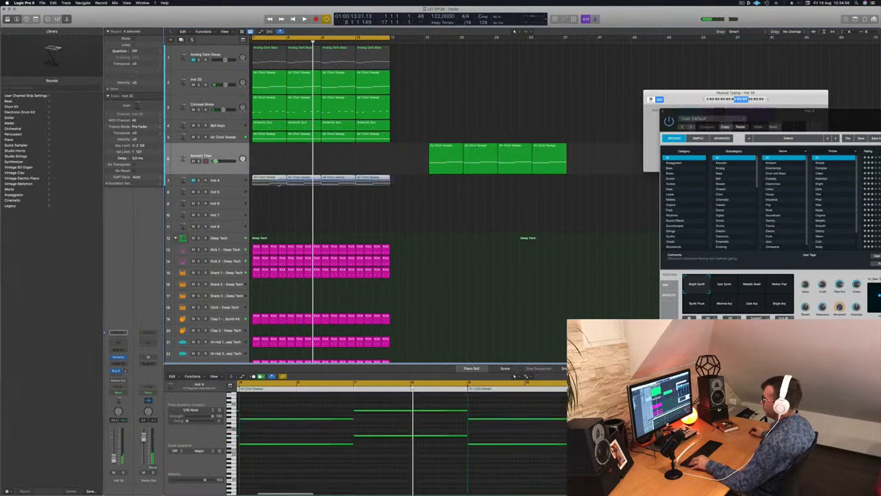
drag(270, 178, 270, 163)
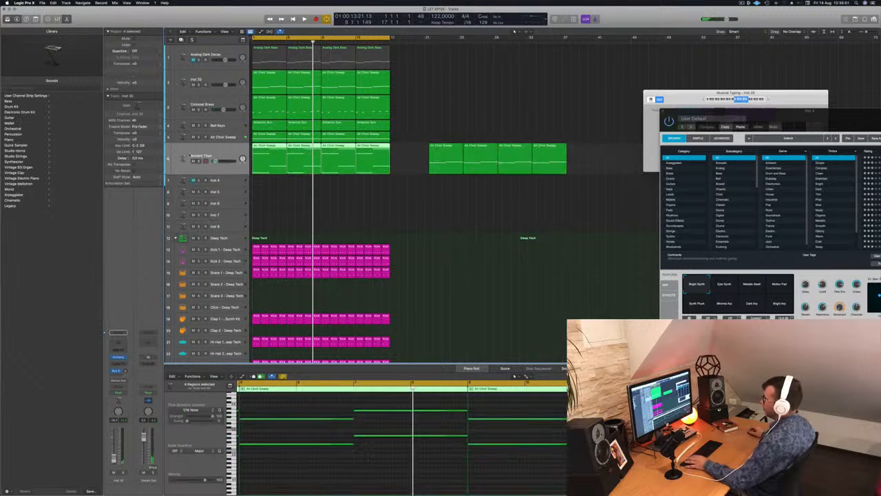
key(space)
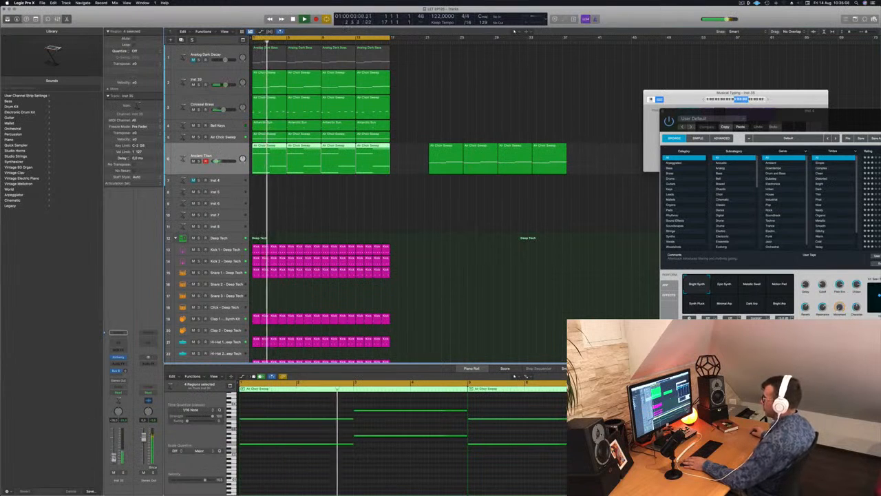
Transpose all notes of the four regions placed on the Ancient Titan track down one octave and restart playback to hear them
click(305, 477)
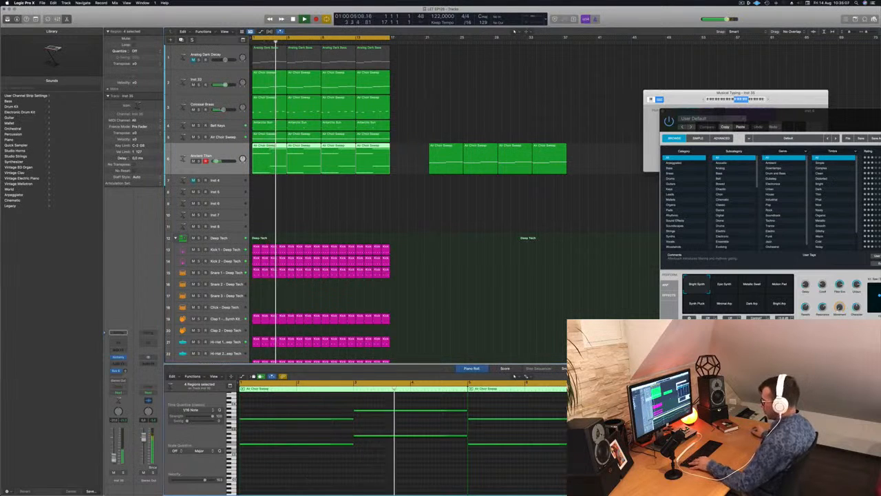
key(super+a)
key(alt+shift+Down)
key(space)
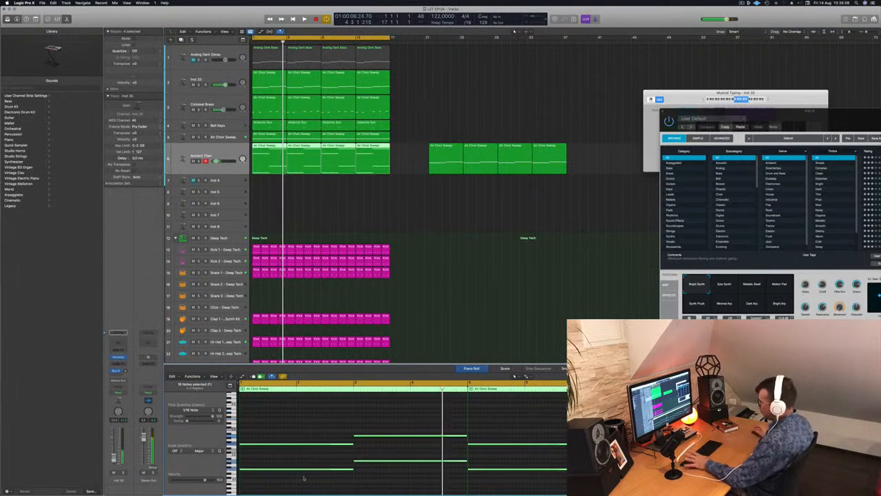
key(space)
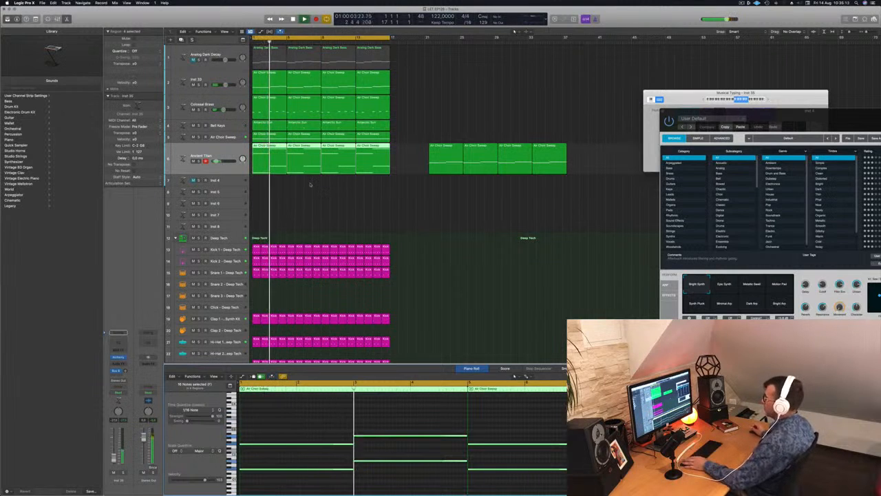
Undo the transposition and both region moves, then deselect the regions
key(super+z)
key(super+z)
key(super+z)
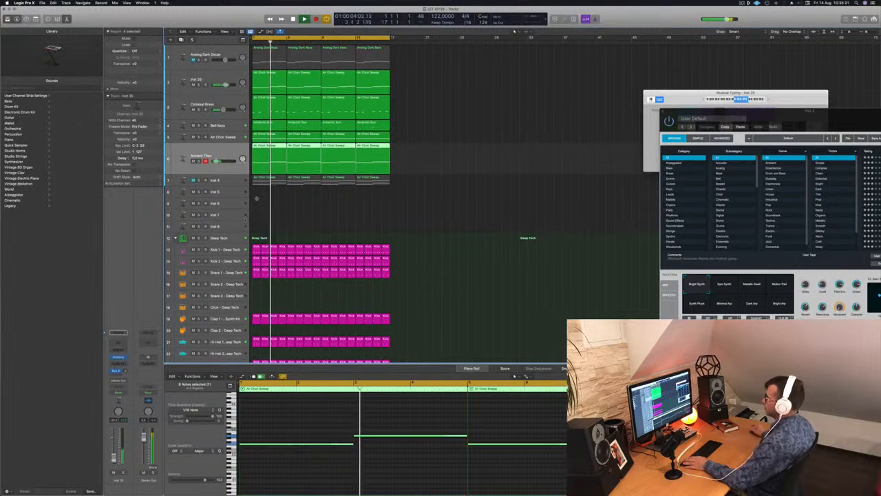
click(415, 148)
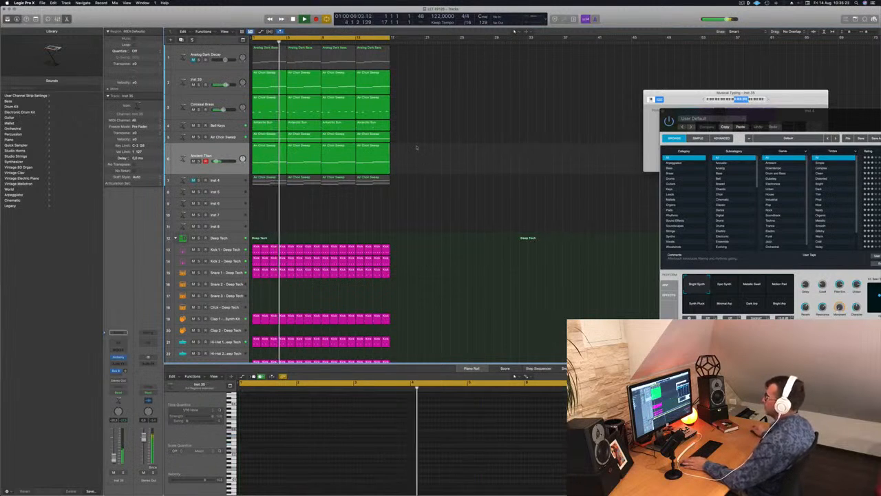
Add a Channel EQ to the Ancient Titan track with a 12 dB/Oct low cut at 204 Hz, and close it
click(205, 146)
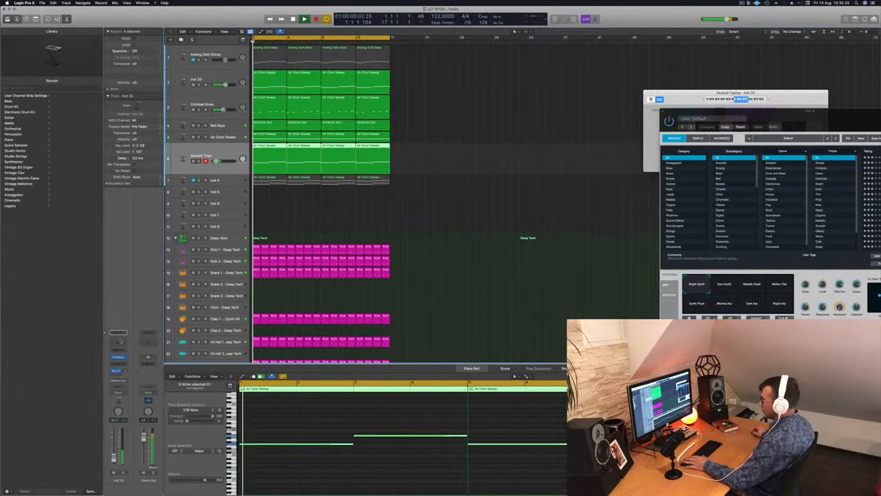
click(120, 341)
click(304, 105)
drag(303, 162, 439, 141)
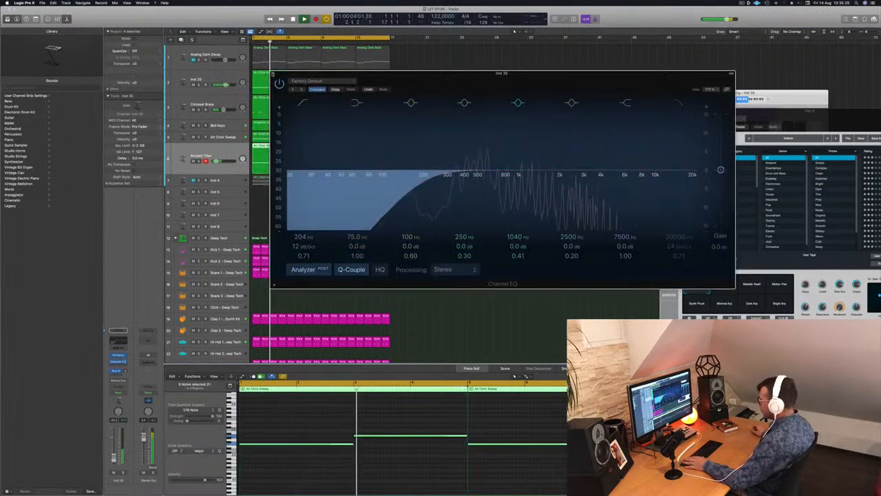
key(super+w)
Mute the Colossal Brass track, select the Ancient Titan track and restart playback from the beginning
click(193, 109)
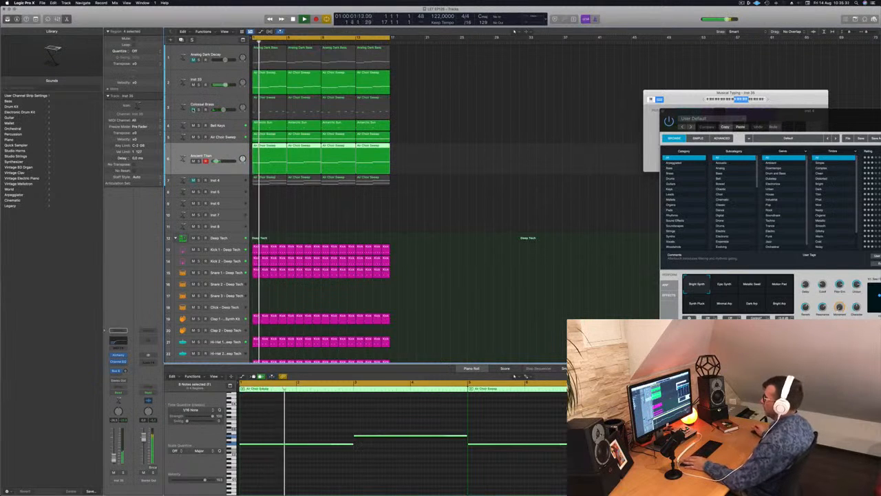
click(482, 168)
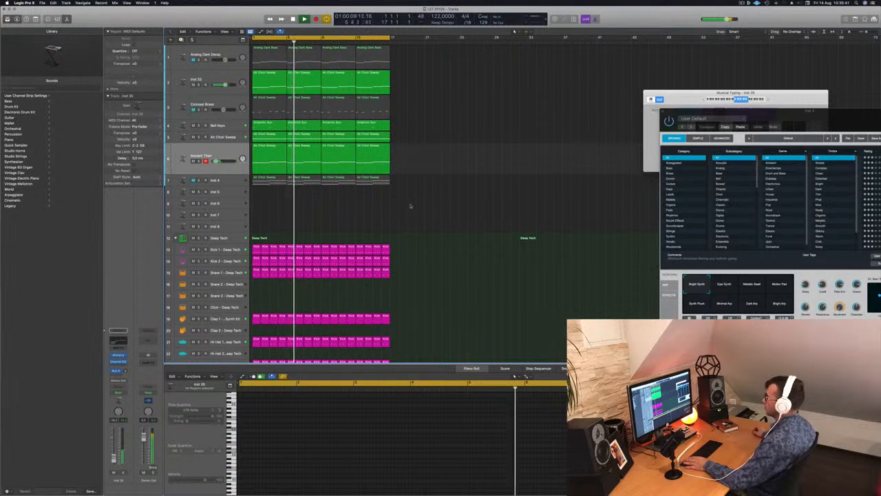
click(201, 155)
key(Return)
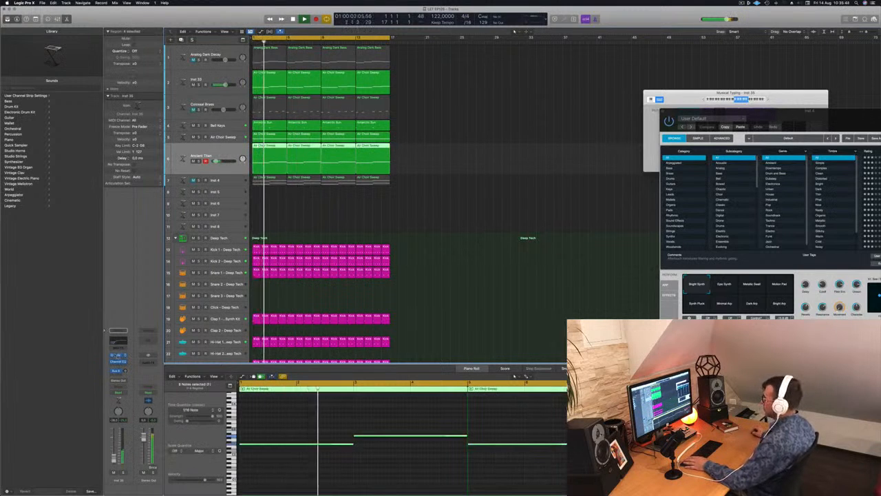
Open Alchemy on the Ancient Titan track and audition the Angle Of Elevation preset during playback
click(118, 356)
drag(569, 125, 545, 128)
key(space)
key(space)
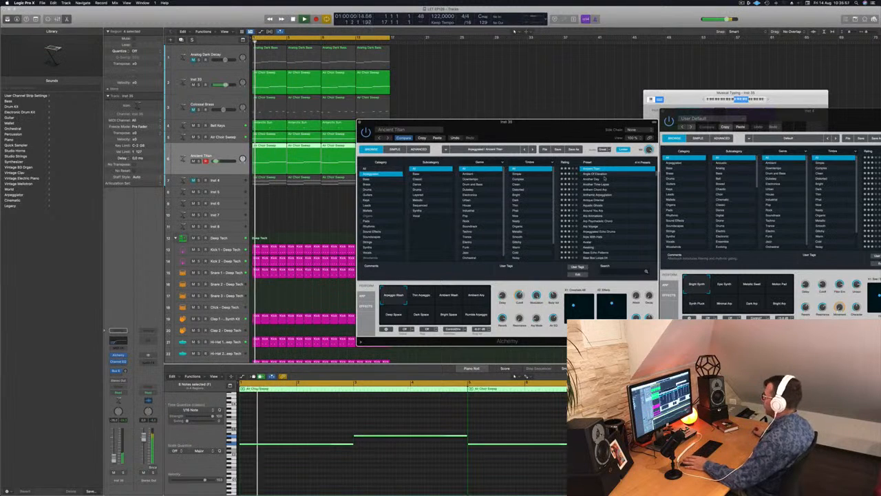
click(593, 174)
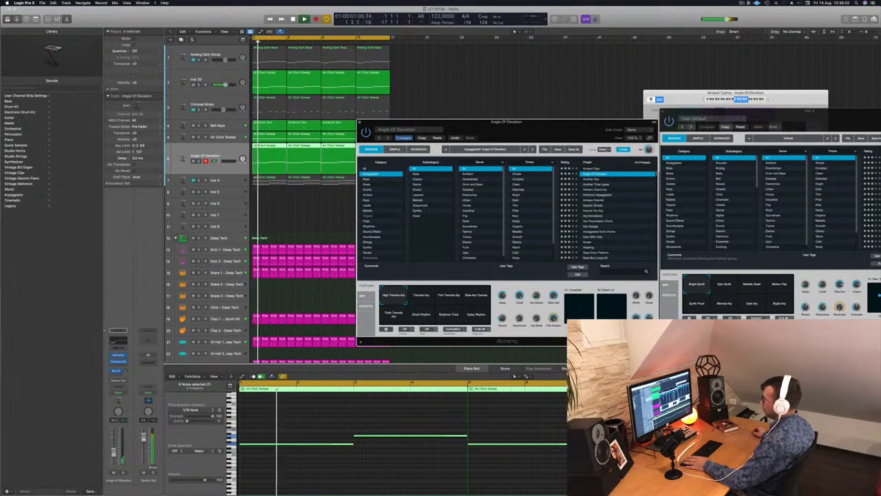
click(359, 122)
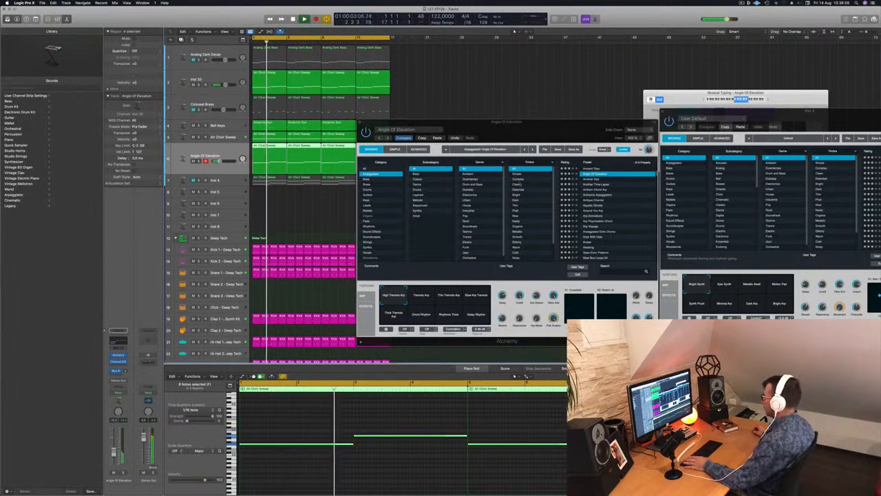
Audition the Another Day, Another Time-Lapse and Anthem Chord Arp presets, then revert Alchemy to the Ancient Titan sound
drag(572, 128, 546, 131)
click(566, 183)
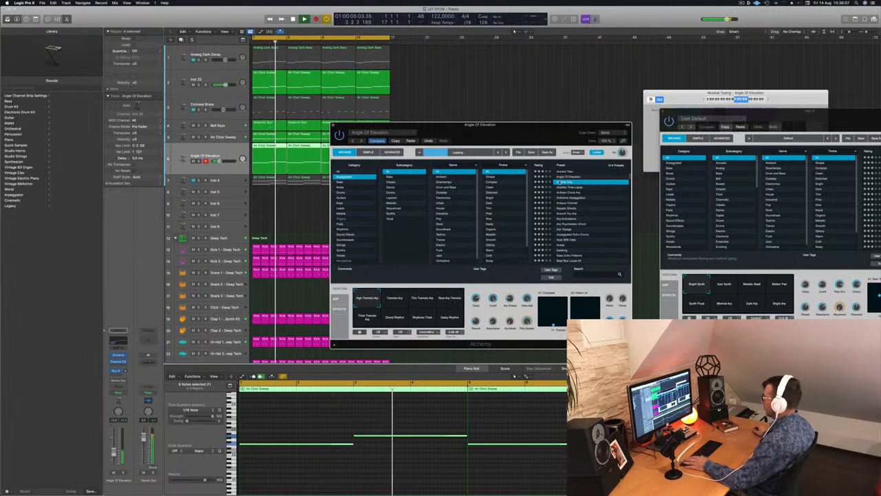
key(space)
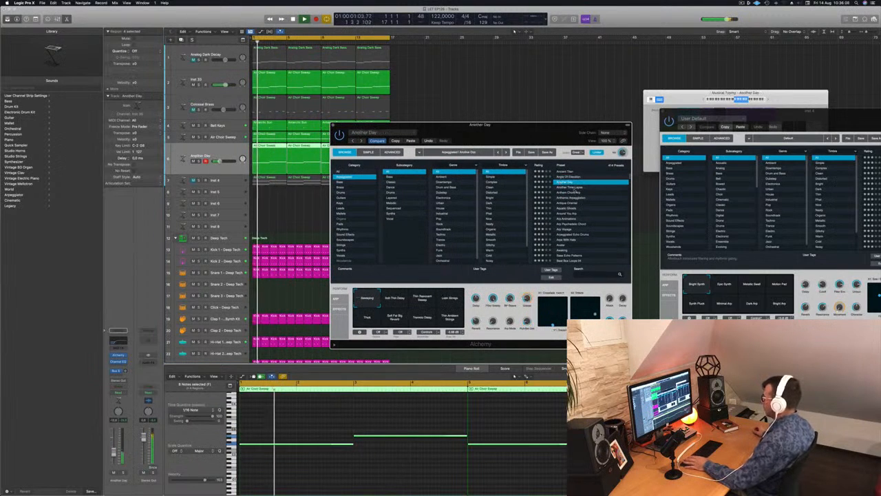
click(570, 188)
key(space)
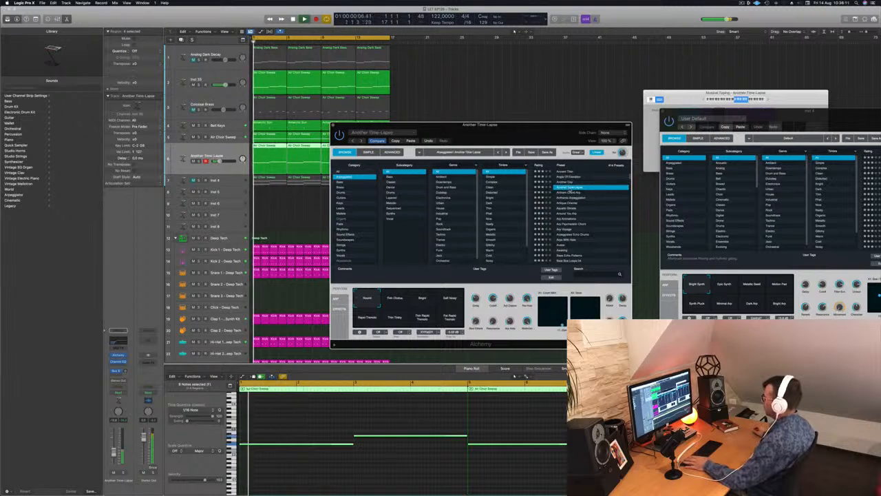
click(568, 193)
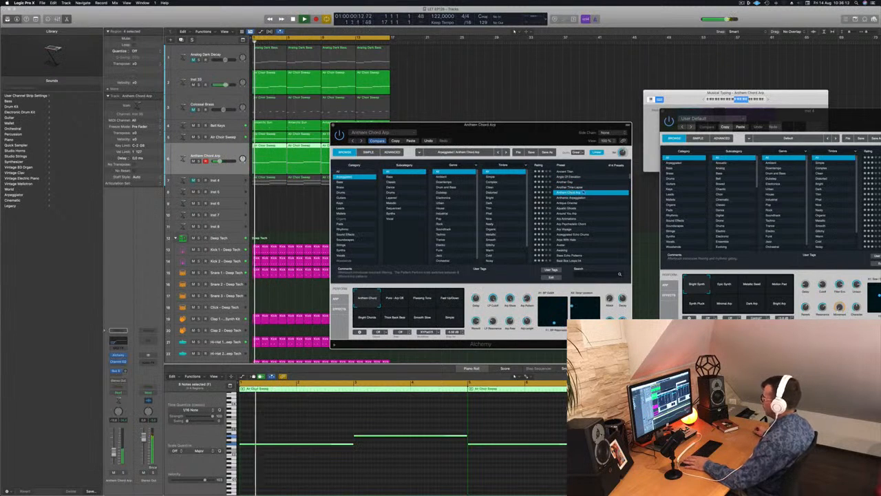
scroll(593, 205, down, 2)
click(566, 170)
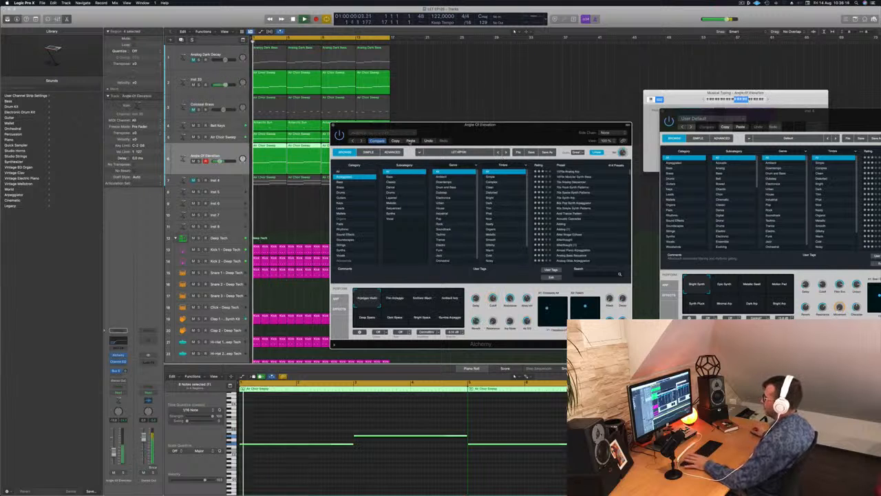
Adjust the arpeggio track's bus send level during playback and close its Alchemy window
drag(469, 138, 558, 132)
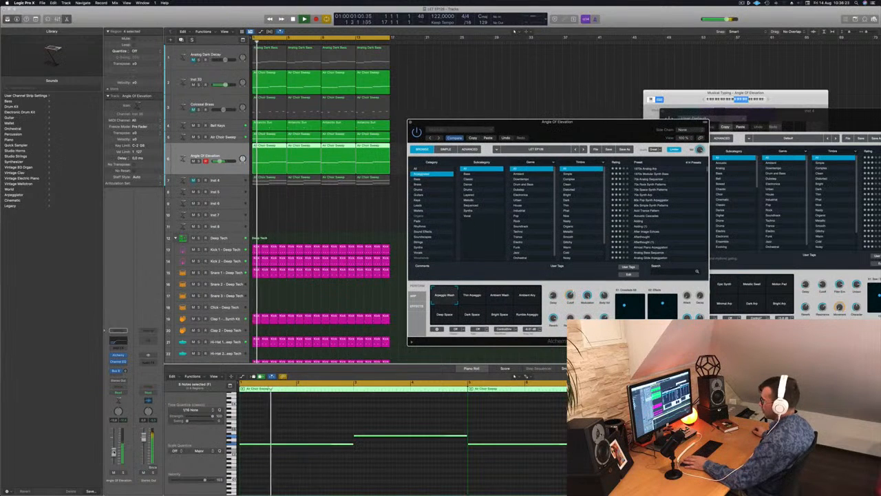
click(272, 366)
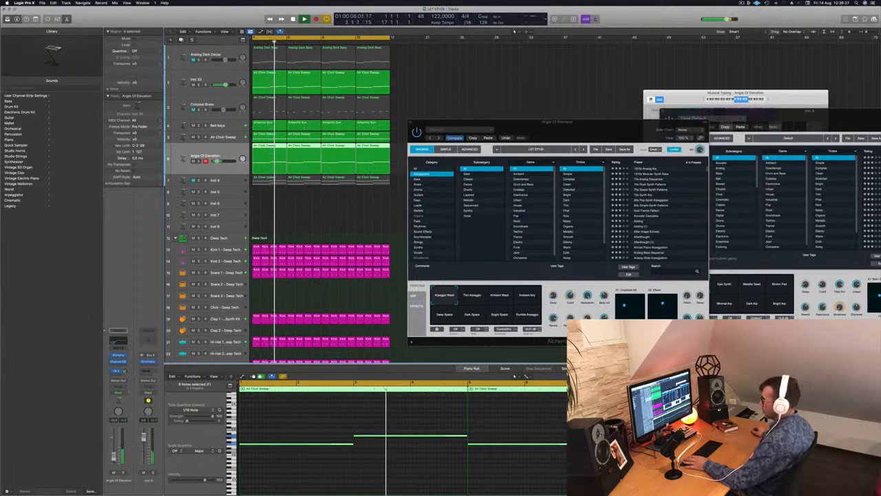
drag(577, 124, 530, 153)
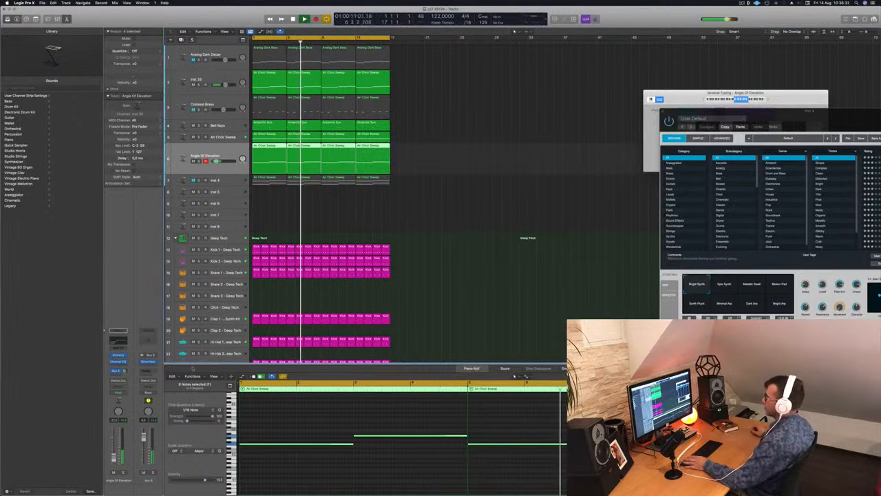
Unmute the Colossal Brass track, select it and restart playback from the beginning
key(Return)
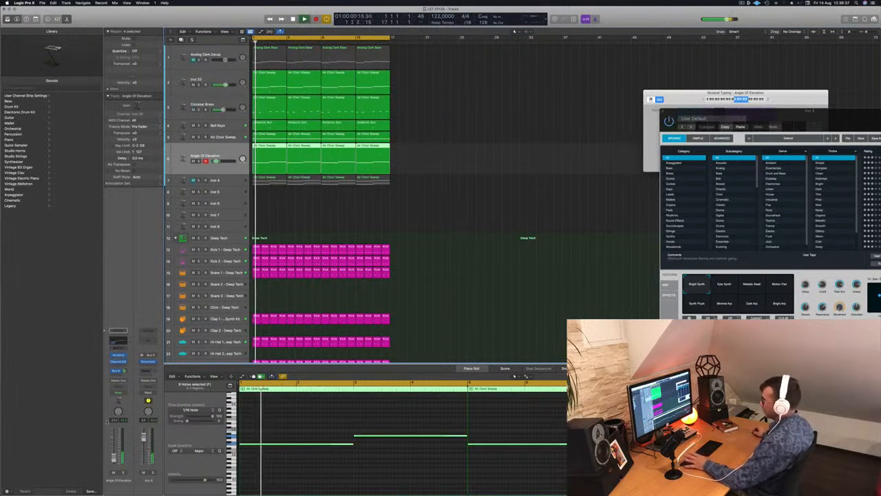
key(Return)
click(217, 106)
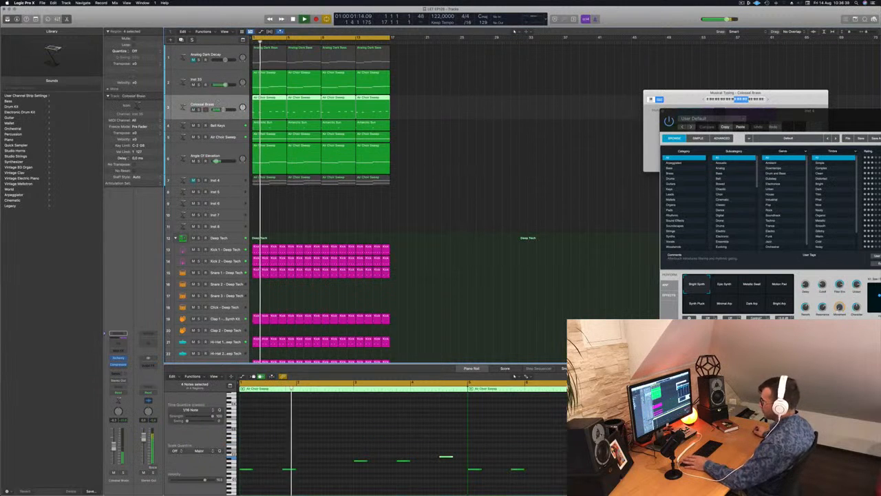
key(Return)
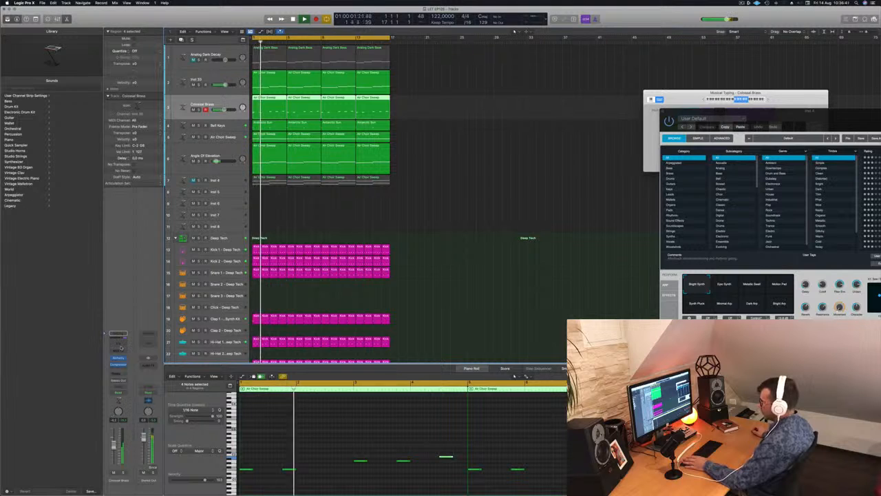
Add a Channel EQ to the Colossal Brass track with a 12 dB/Oct low cut at 147 Hz, and close it
click(119, 342)
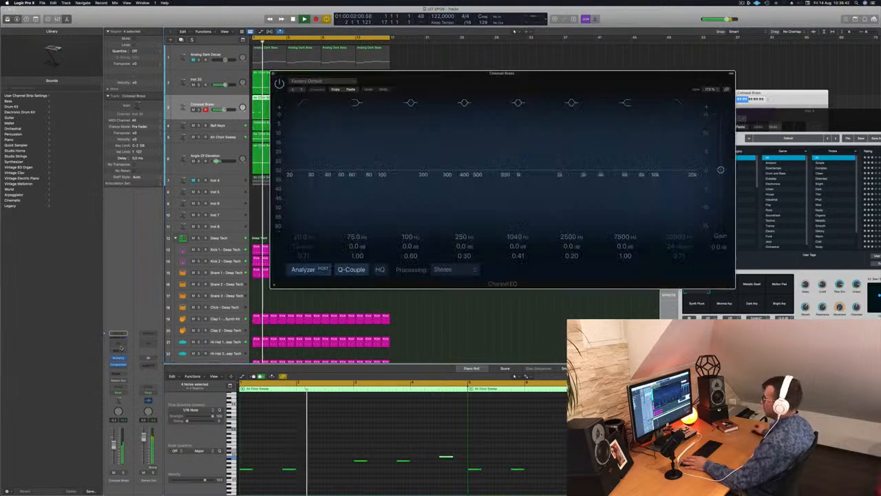
click(303, 102)
drag(306, 190, 404, 171)
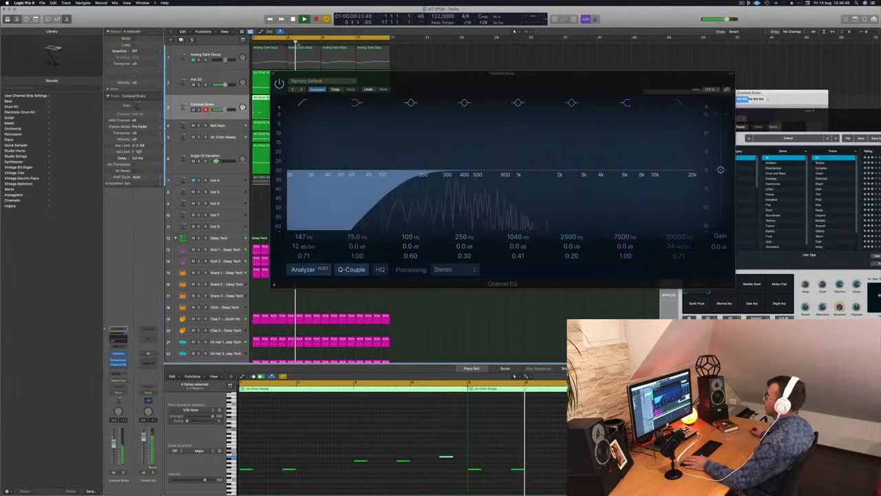
click(273, 73)
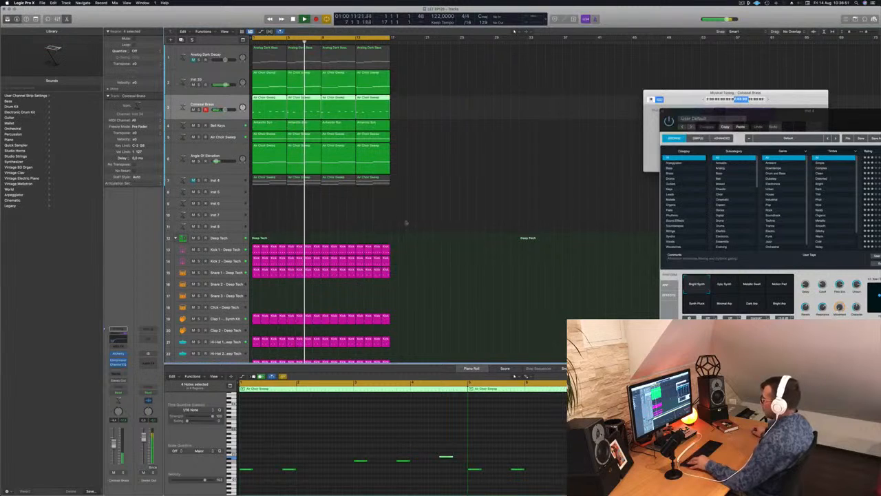
Select the empty Inst 5 instrument track and add a send to Bus 6 on its channel strip
key(super+Left)
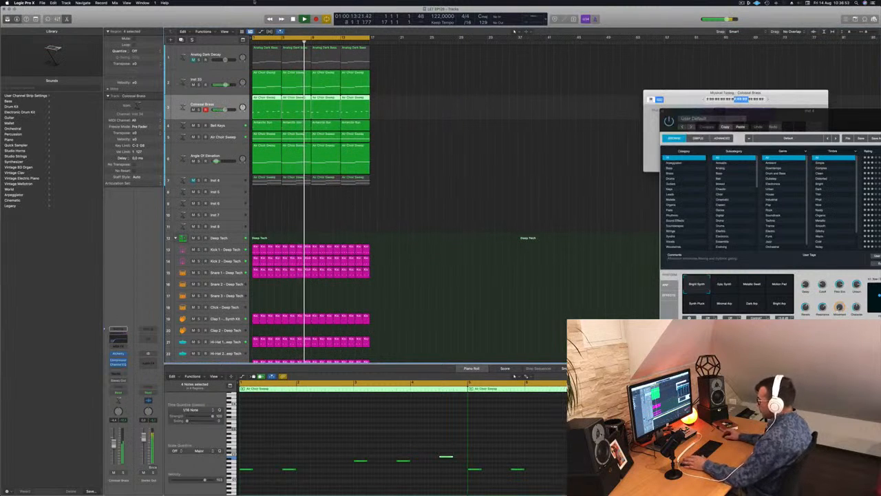
click(423, 169)
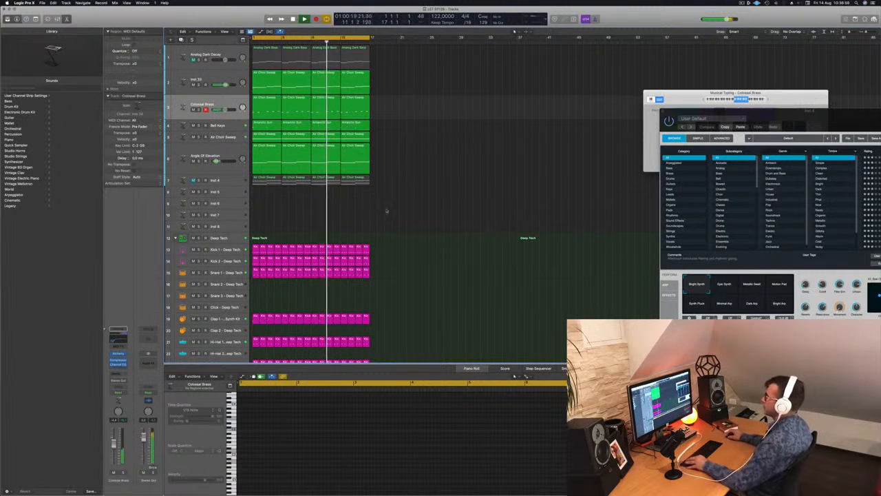
scroll(388, 208, down, 1)
scroll(386, 203, down, 3)
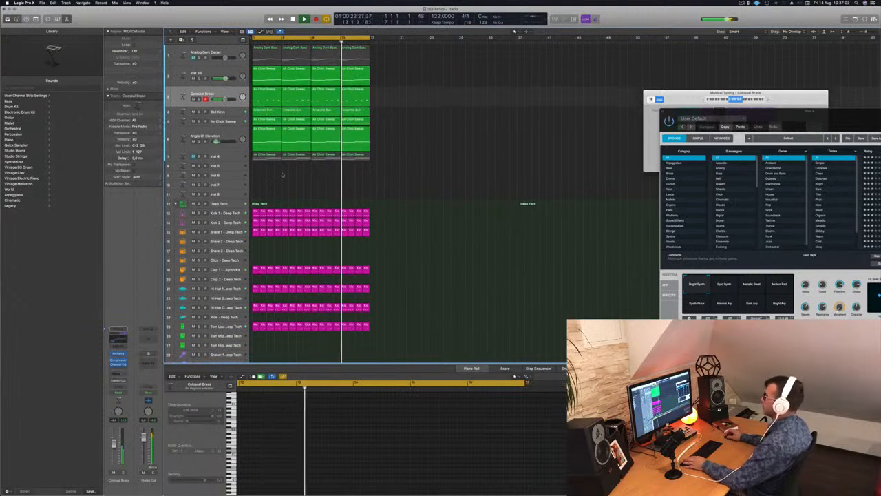
click(241, 166)
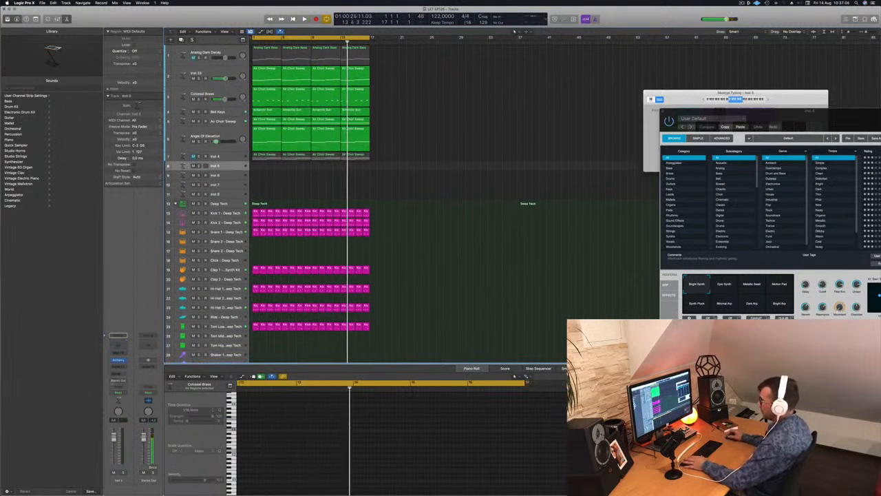
click(114, 375)
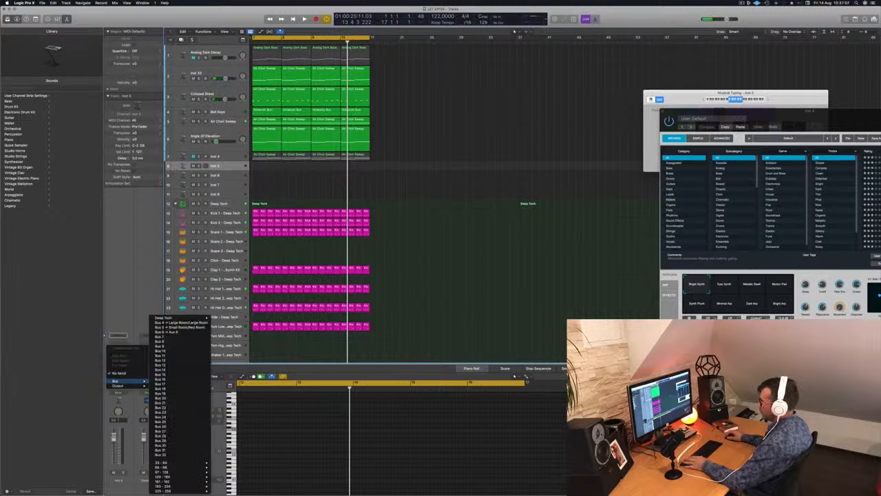
click(119, 373)
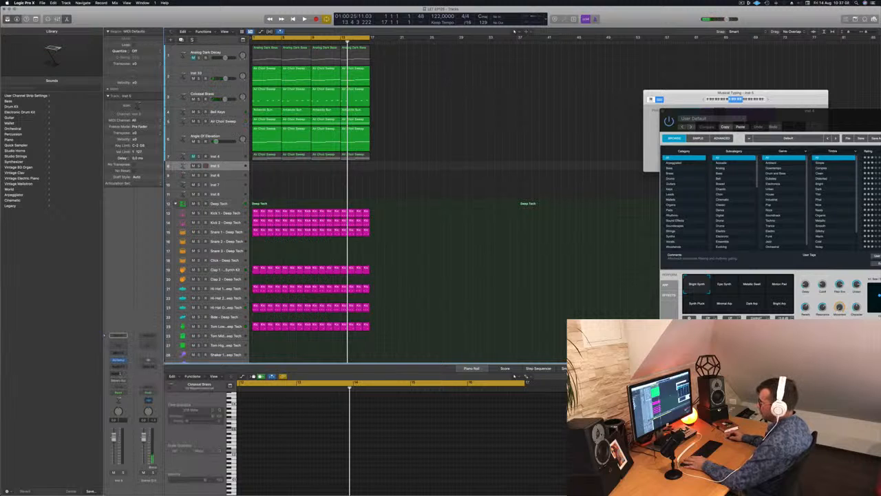
click(116, 375)
mouse_move(118, 382)
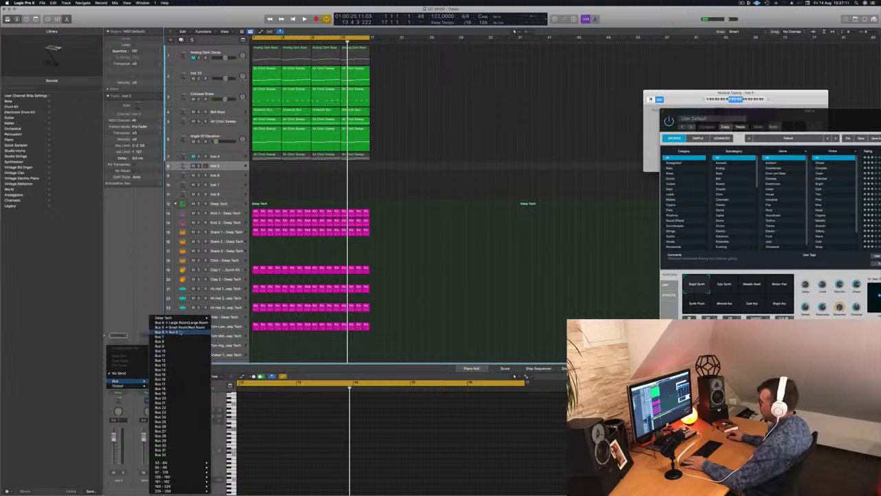
click(181, 332)
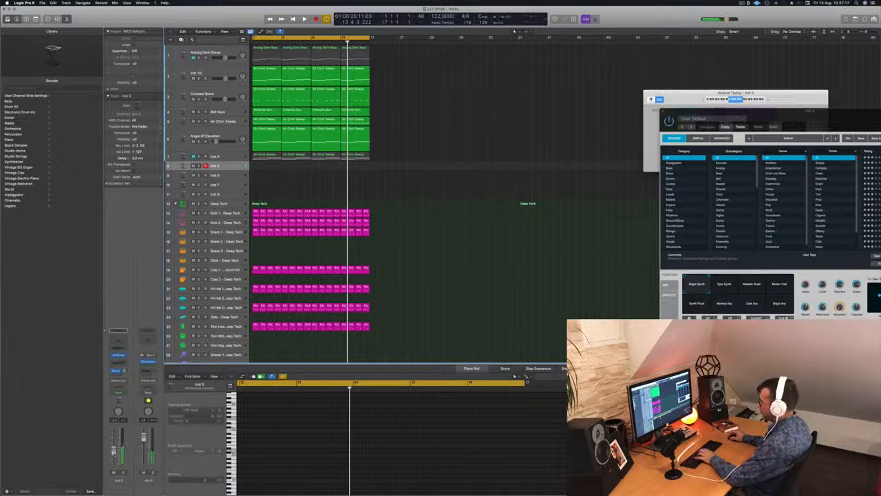
Move the Inst 4 Alchemy window clear of the edge, open Inst 5's Alchemy and place it over that window
drag(791, 119, 533, 107)
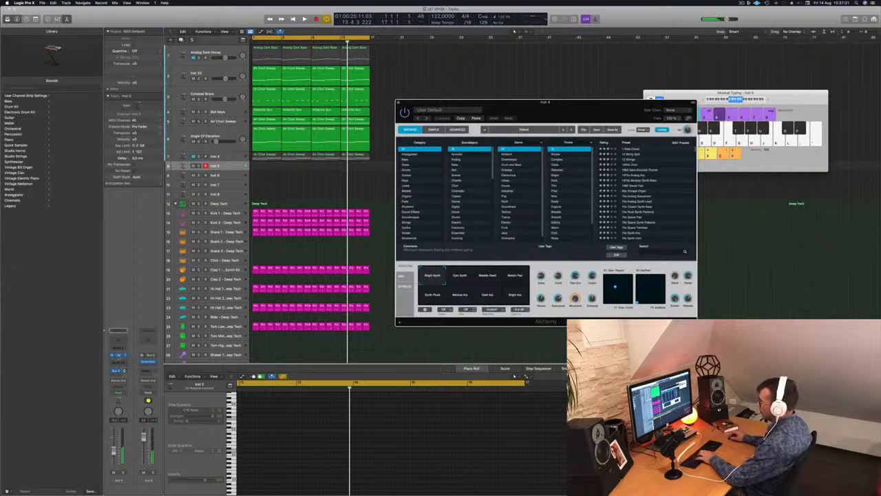
click(120, 356)
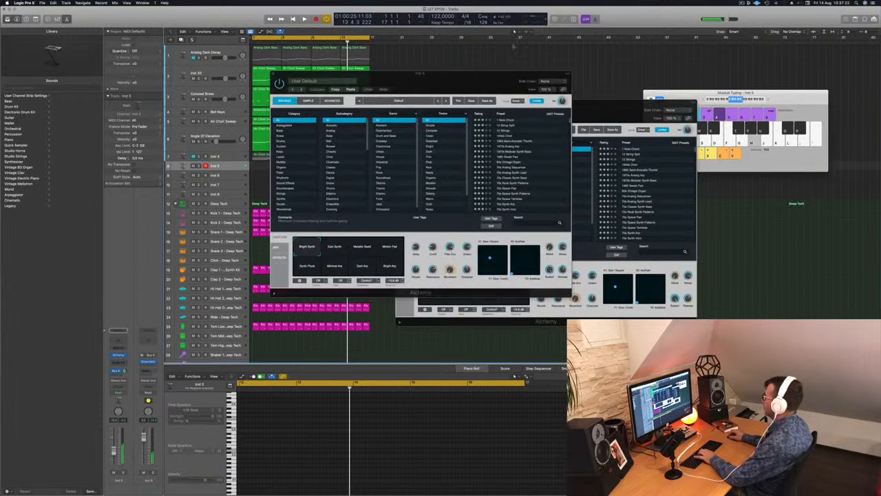
drag(468, 77, 597, 109)
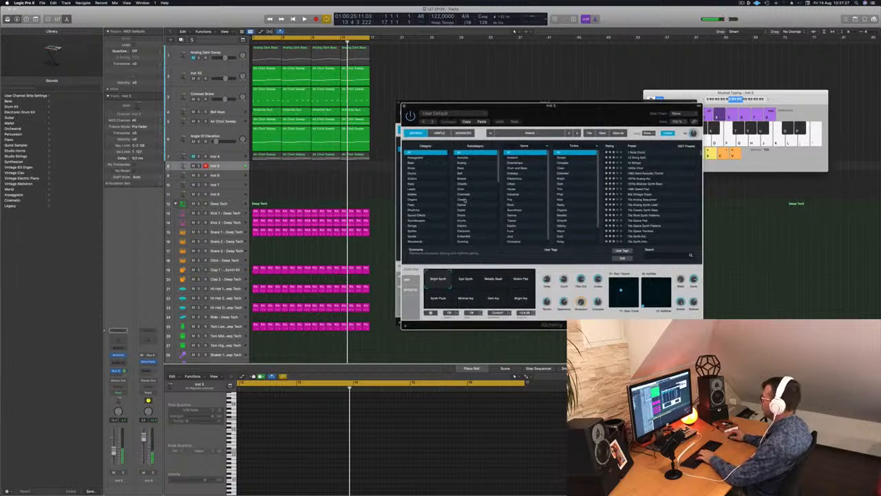
Try Alchemy's Epic Synth, Metallic Swell and Motion Pad snapshots on Inst 5, and choose Synth Pluck
click(468, 279)
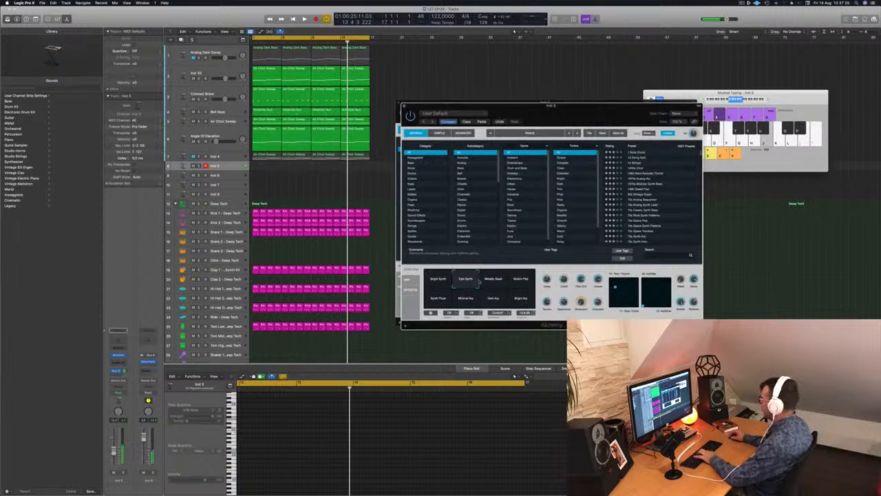
click(493, 280)
click(522, 281)
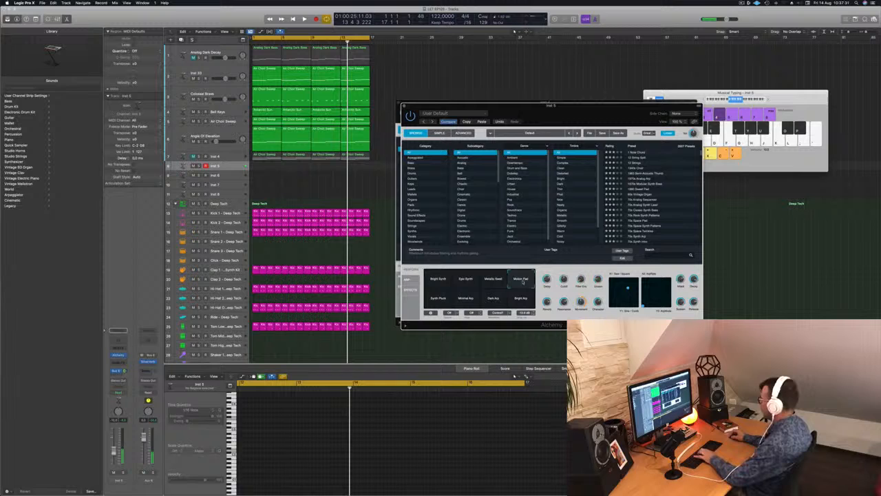
click(441, 297)
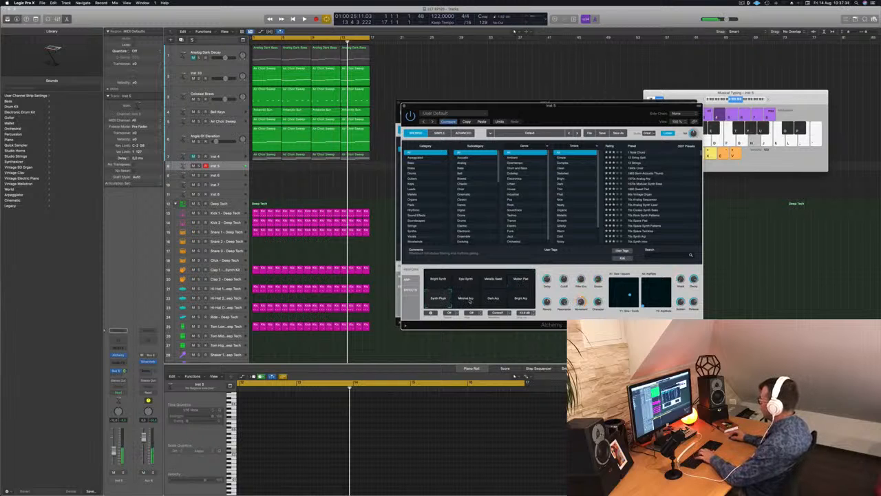
Play the arrangement from the beginning and rehearse a pluck melody on Inst 5 with Musical Typing
key(Return)
key(space)
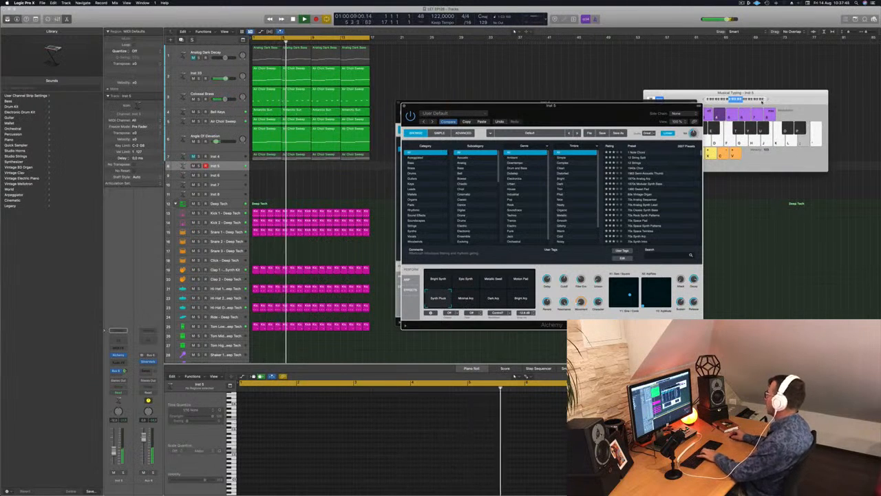
click(768, 99)
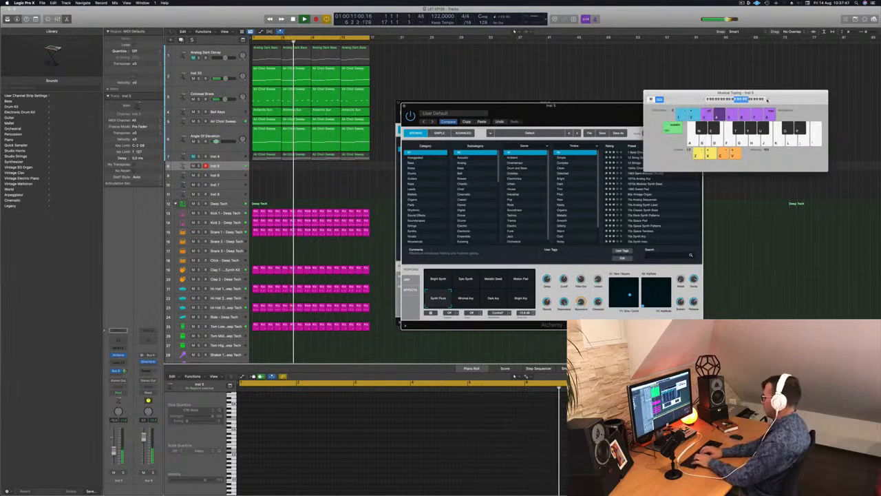
key(h)
key(k)
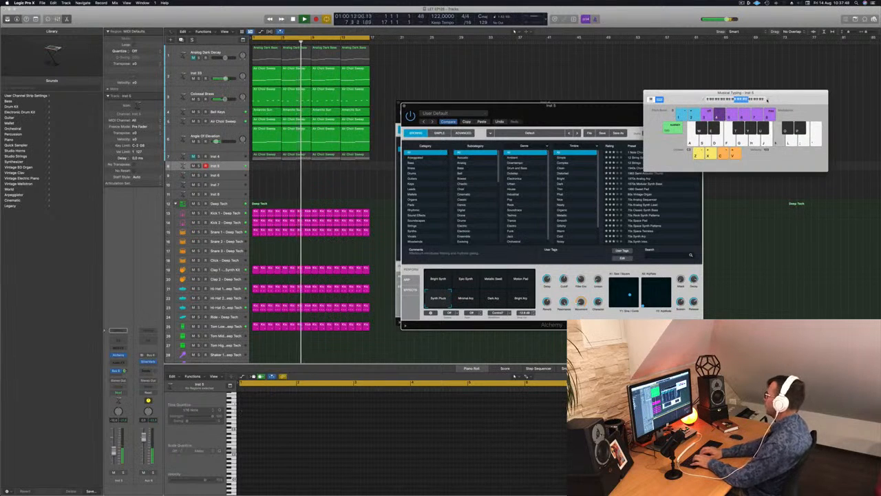
key(g)
key(k)
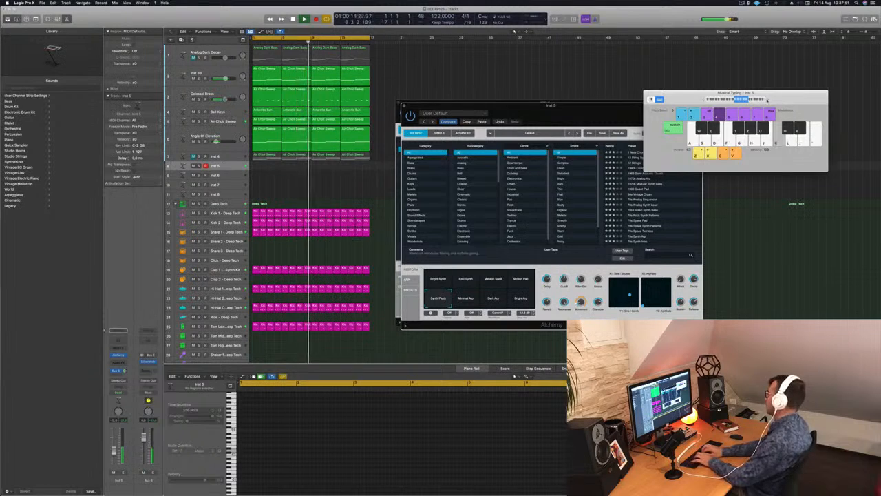
key(h)
key(d)
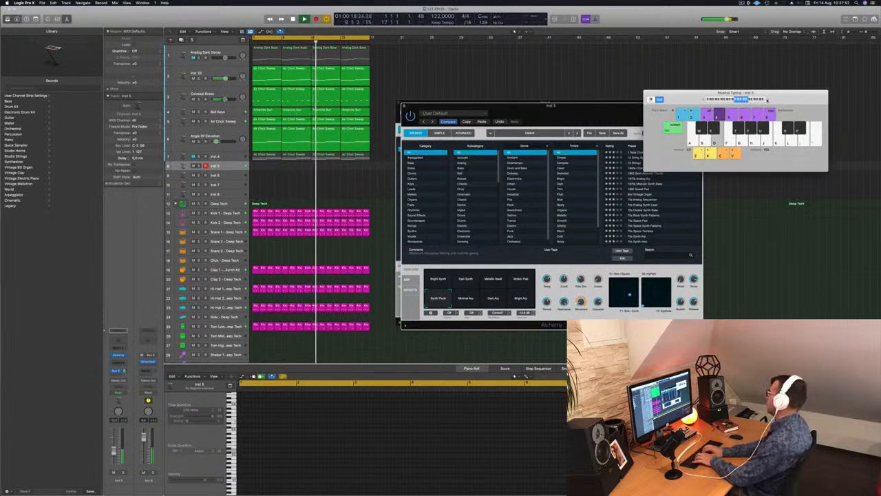
key(semicolon)
key(l)
key(k)
key(h)
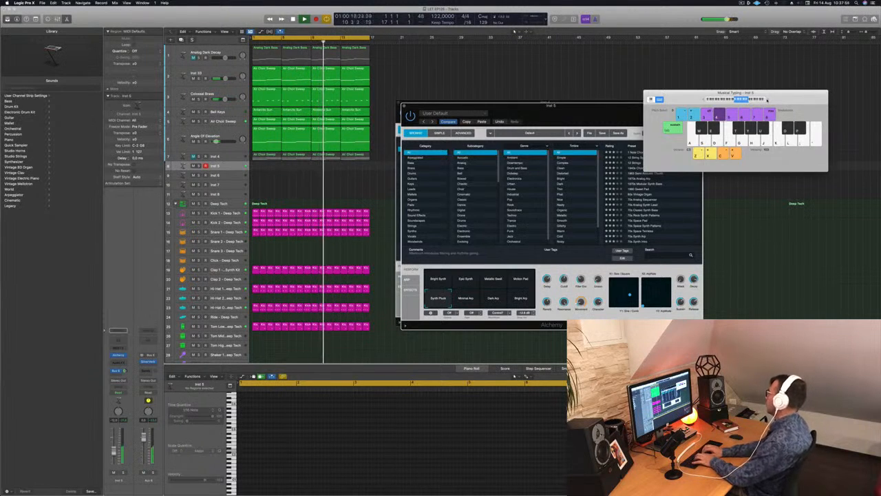
key(semicolon)
key(l)
key(f)
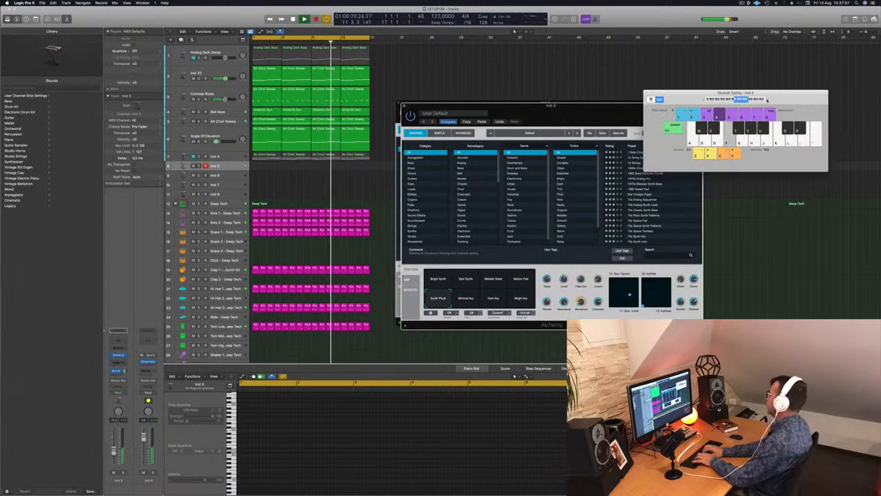
key(semicolon)
key(l)
key(f)
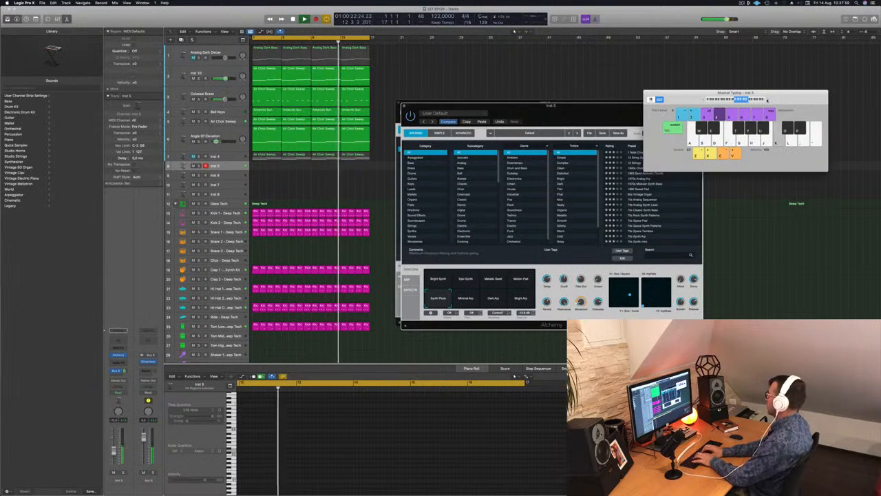
key(h)
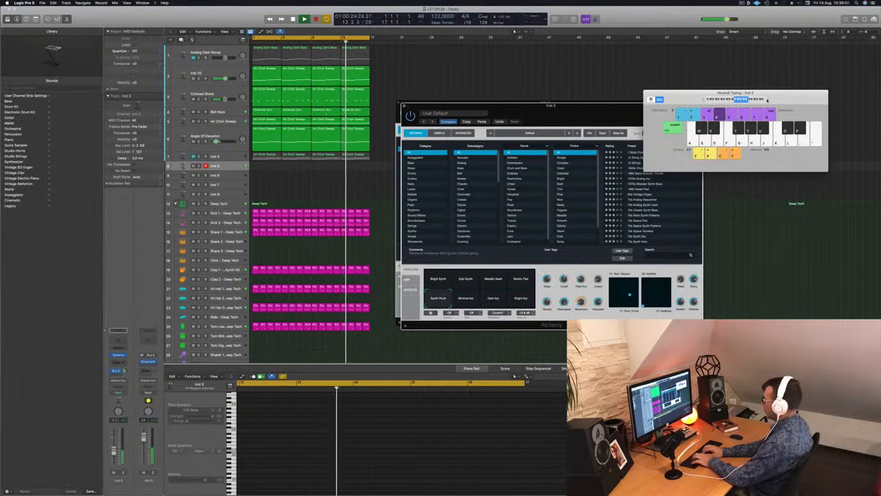
key(semicolon)
key(l)
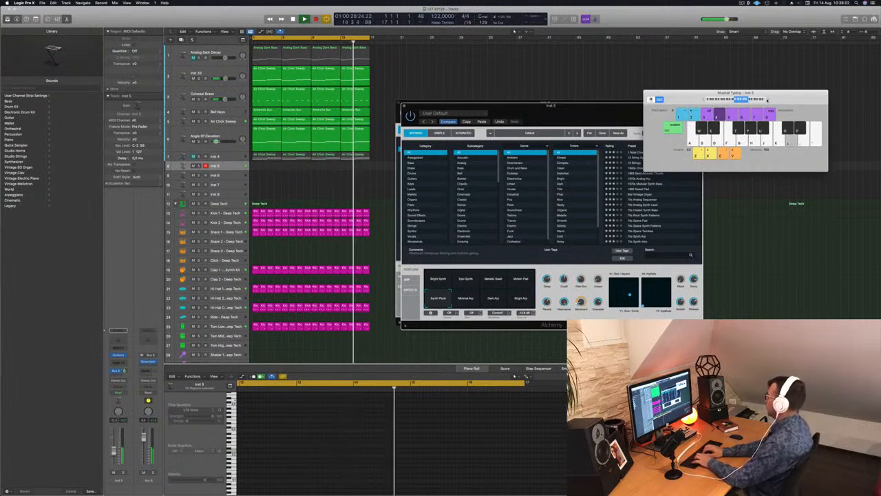
key(g)
key(k)
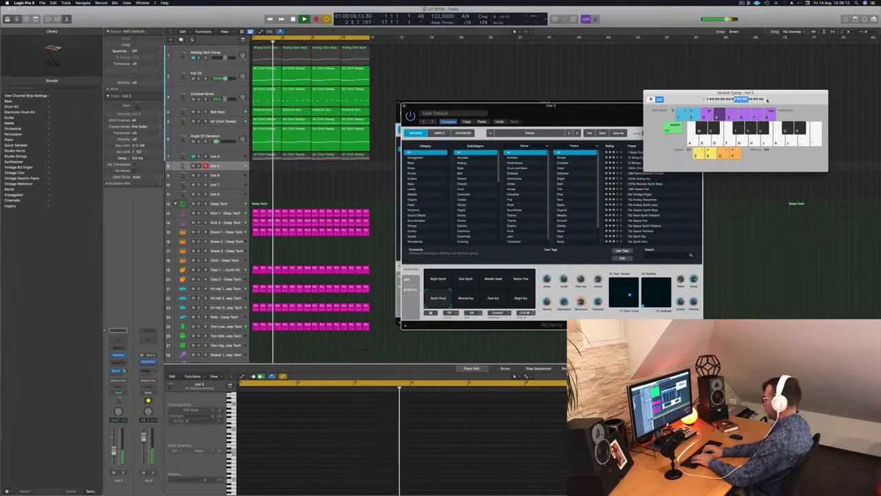
Record an eight-bar pluck melody on the Inst 5 track from bar 5 to bar 13, playing it with Musical Typing
key(r)
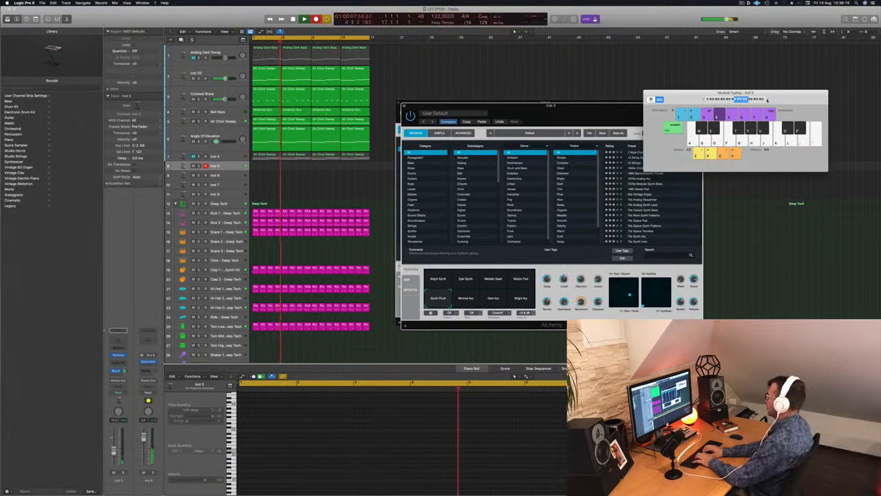
key(semicolon)
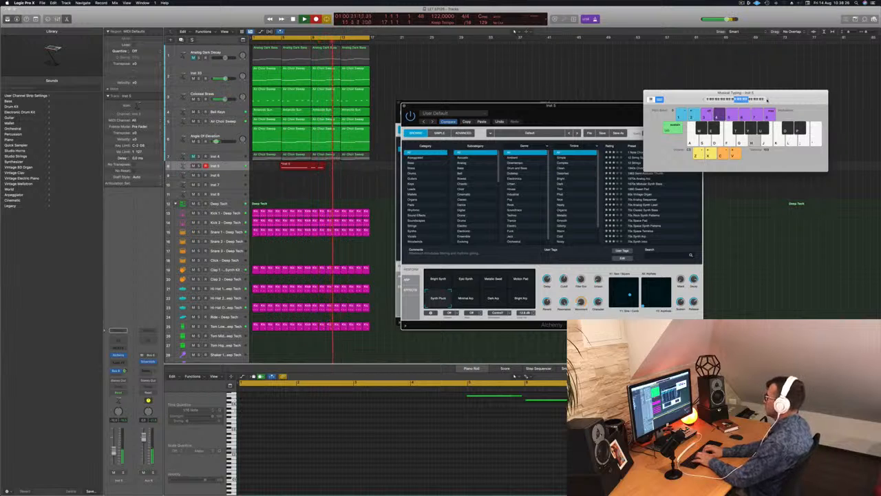
key(f)
key(d)
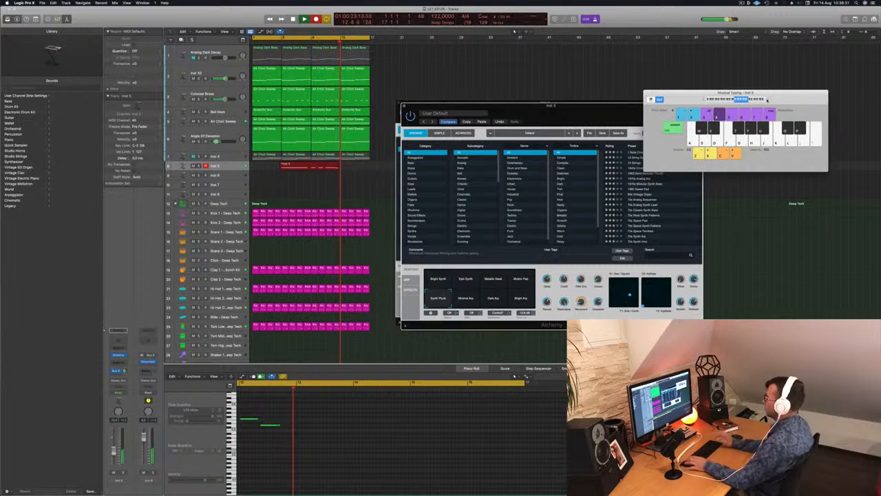
key(space)
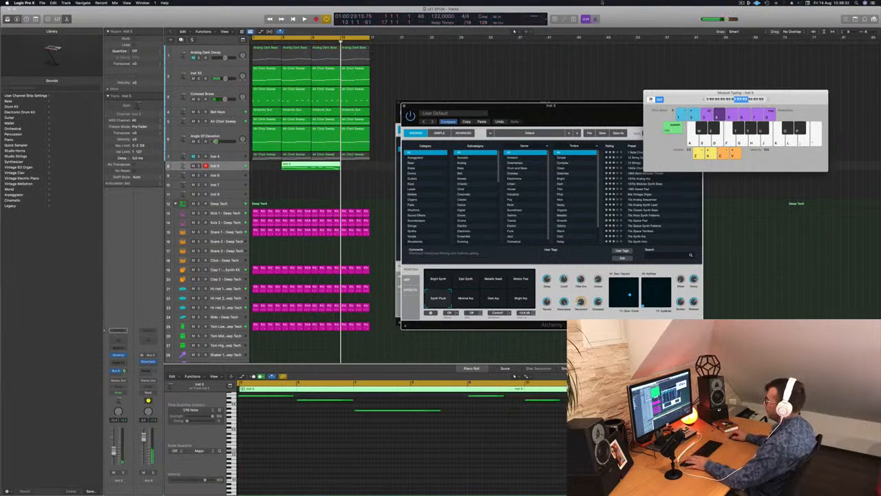
Move the recorded Inst 5 region to start at bar 1 and play the arrangement from its start
drag(301, 164, 271, 165)
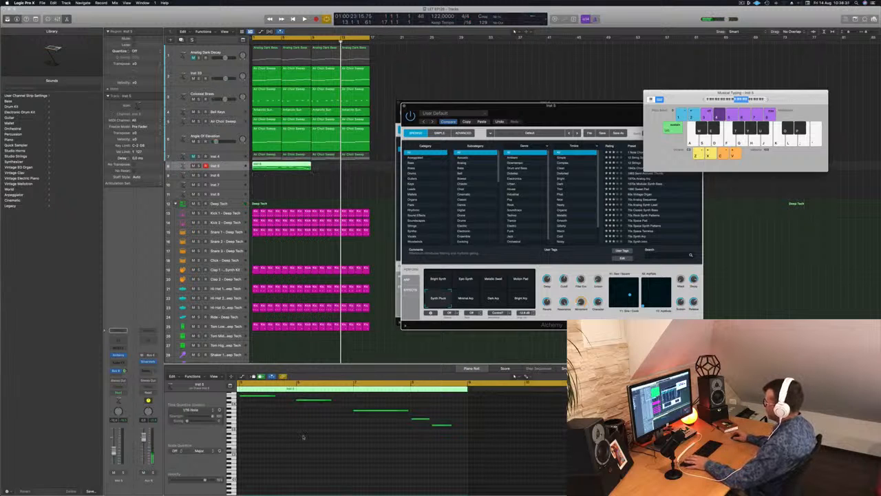
scroll(304, 437, left, 5)
key(space)
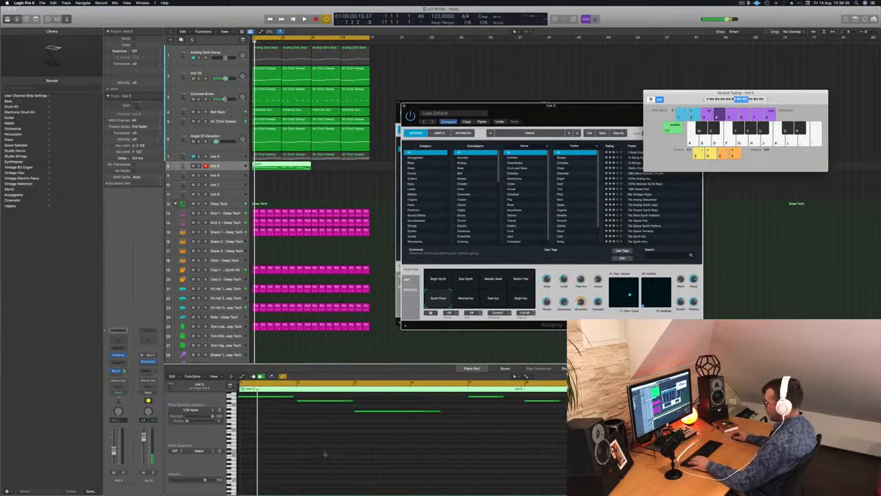
Quantize the Inst 5 region's notes to 1/16 Note, briefly check playback and deselect the region
click(325, 454)
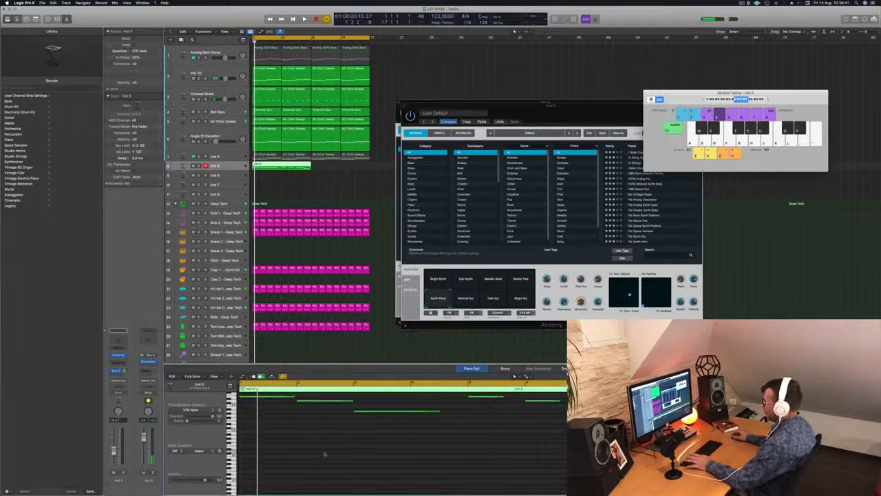
key(space)
key(space)
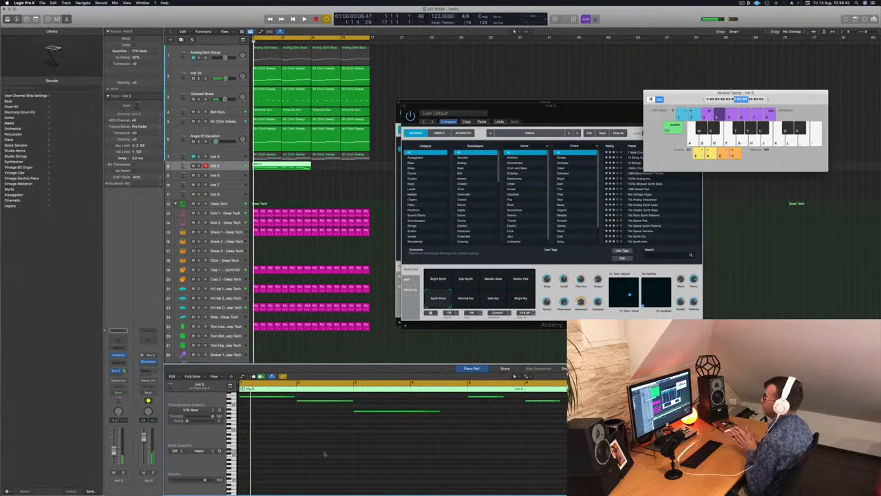
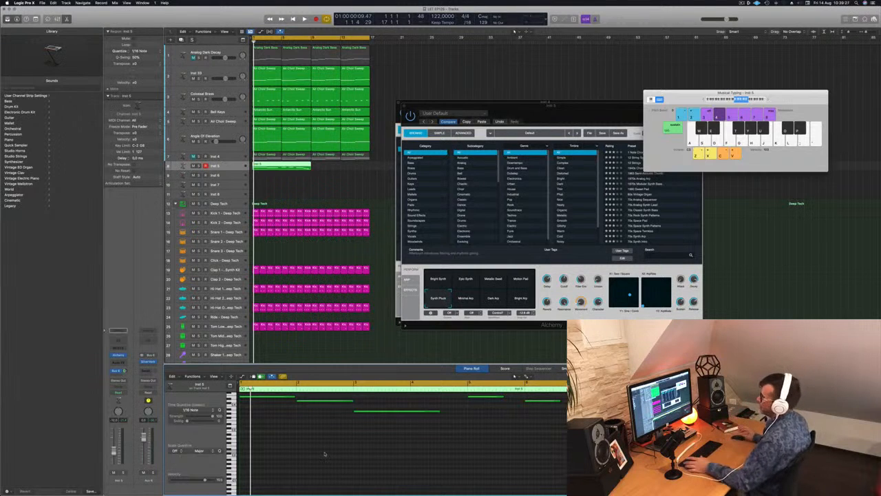
click(328, 192)
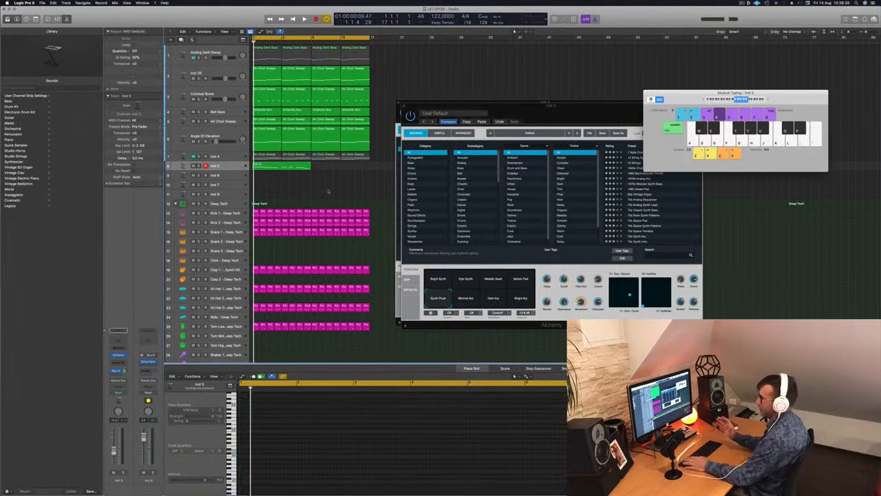
Fit the Inst 5 region's notes into the Piano Roll view and play the arrangement from the start
key(space)
click(292, 165)
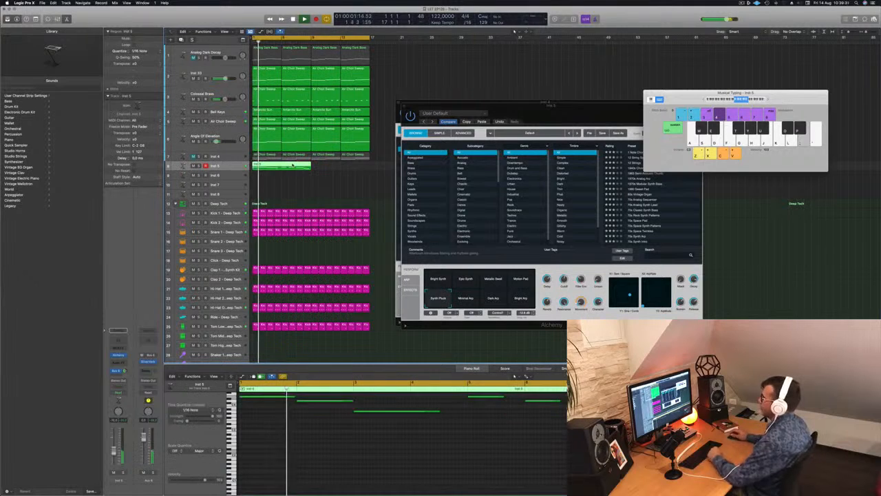
click(336, 444)
scroll(342, 444, left, 3)
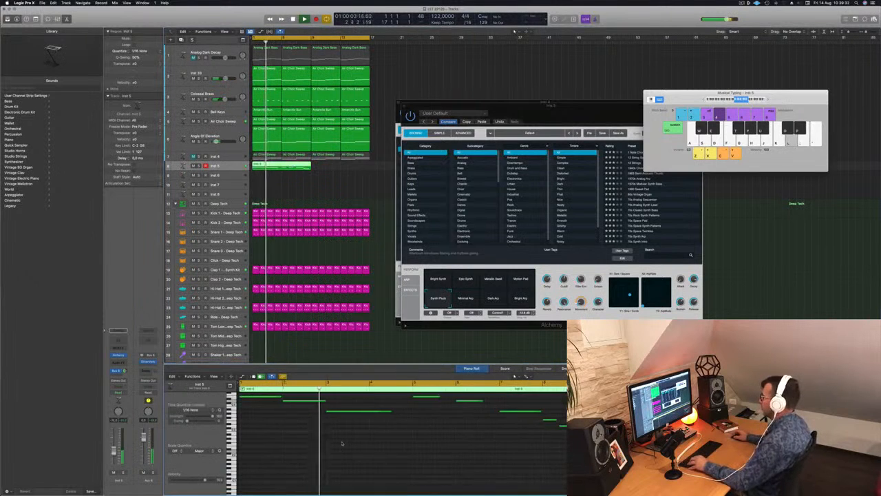
scroll(356, 433, up, 5)
scroll(366, 427, left, 2)
key(Return)
key(space)
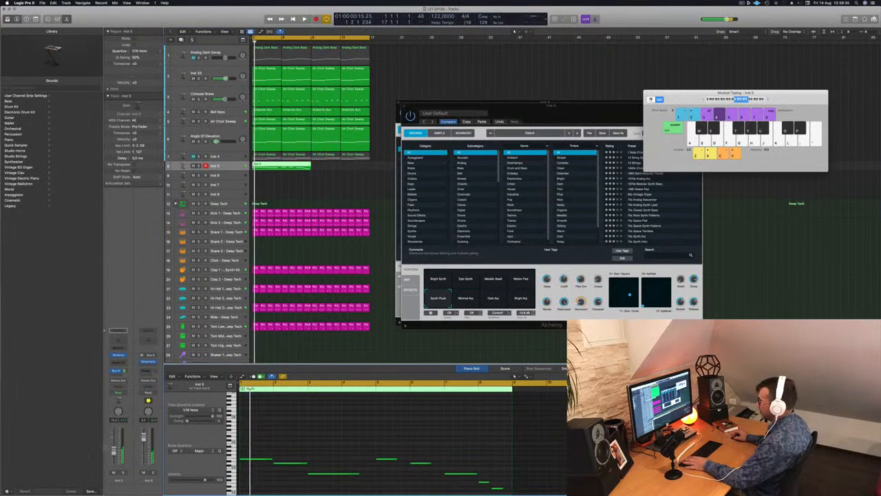
key(space)
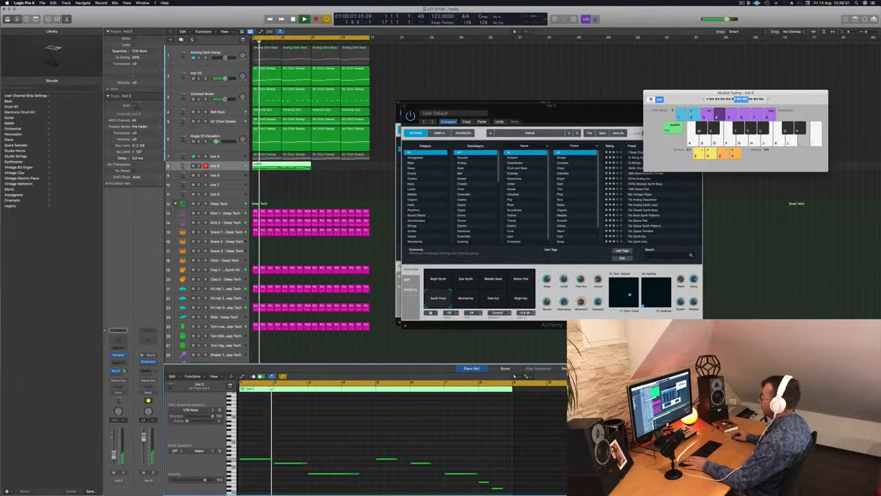
Move the Inst 5 Alchemy window higher, clear of the Piano Roll
click(575, 117)
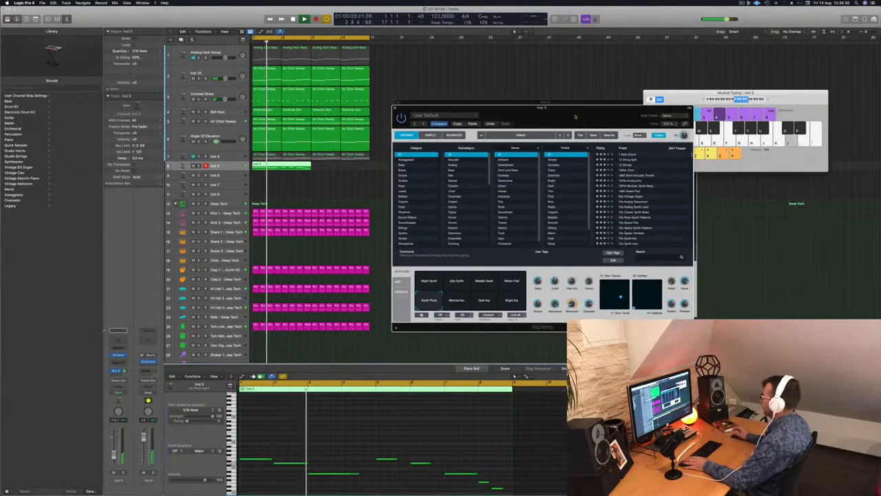
drag(574, 117, 709, 68)
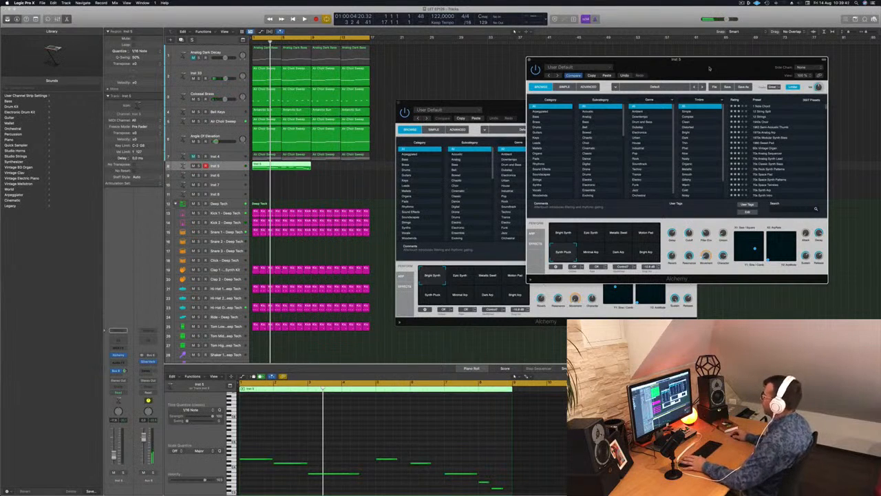
drag(709, 68, 586, 69)
Split the Inst 5 region at bar 5 and delete its second half
key(space)
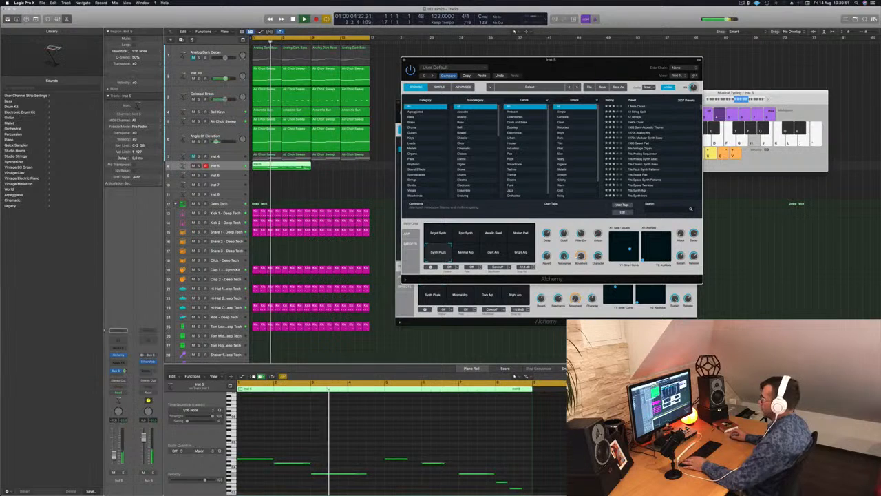
key(Return)
click(268, 95)
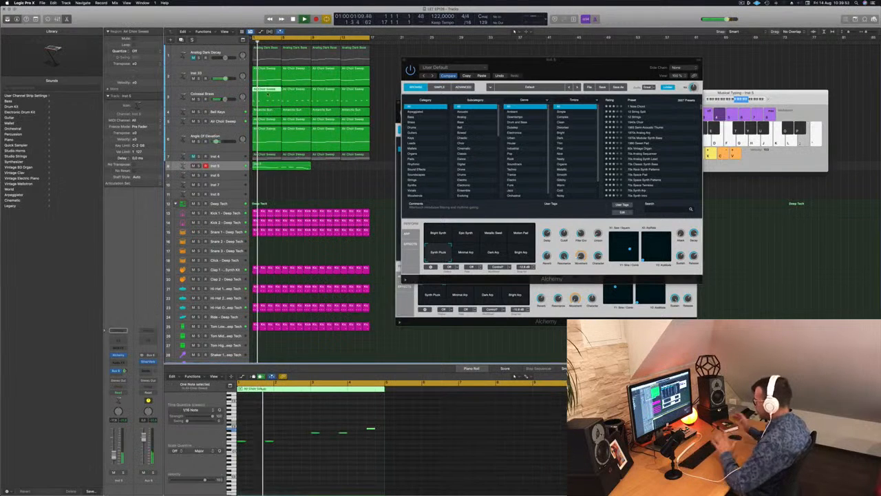
key(Return)
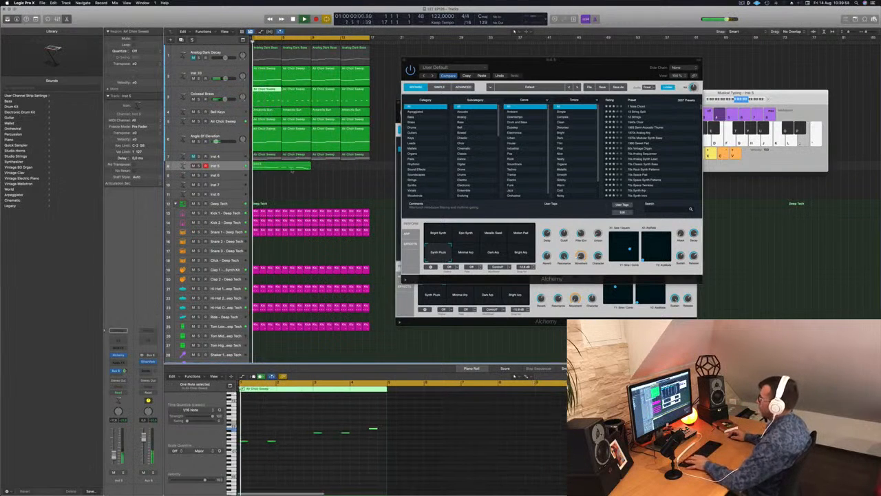
double_click(281, 166)
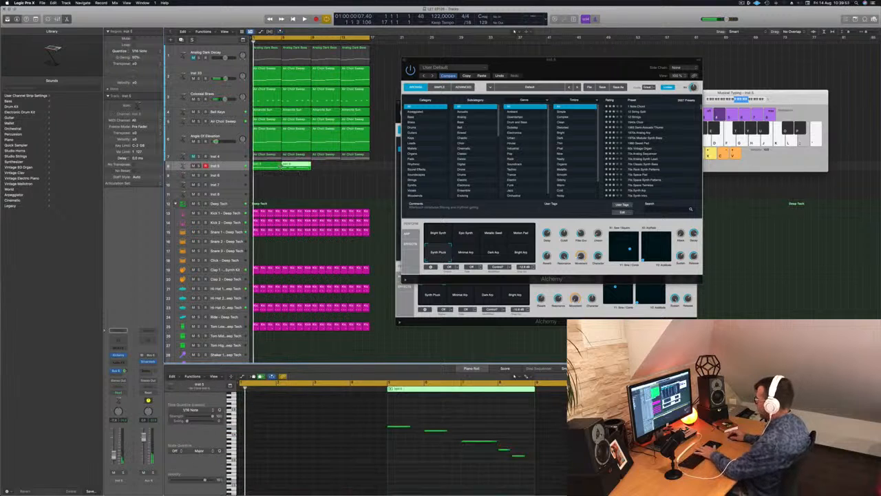
key(Delete)
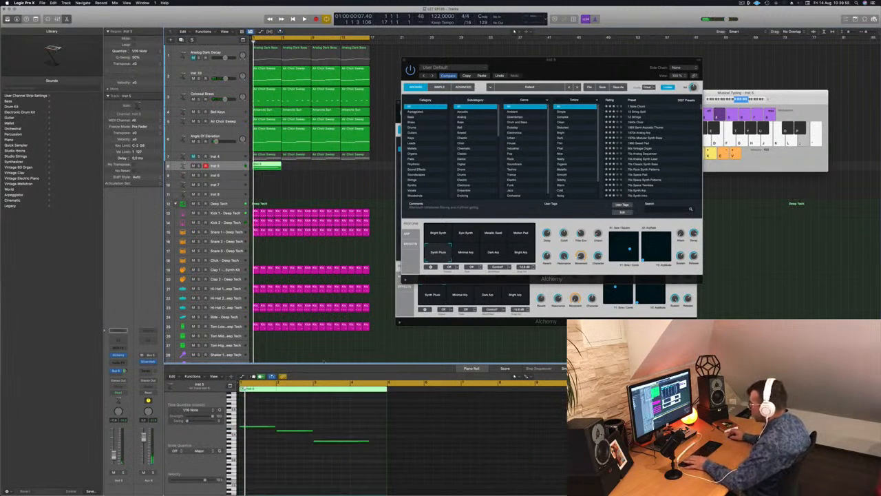
Display the first Colonial Brass region's notes and play the arrangement to judge the shortened Inst 5 melody against it
key(space)
click(270, 102)
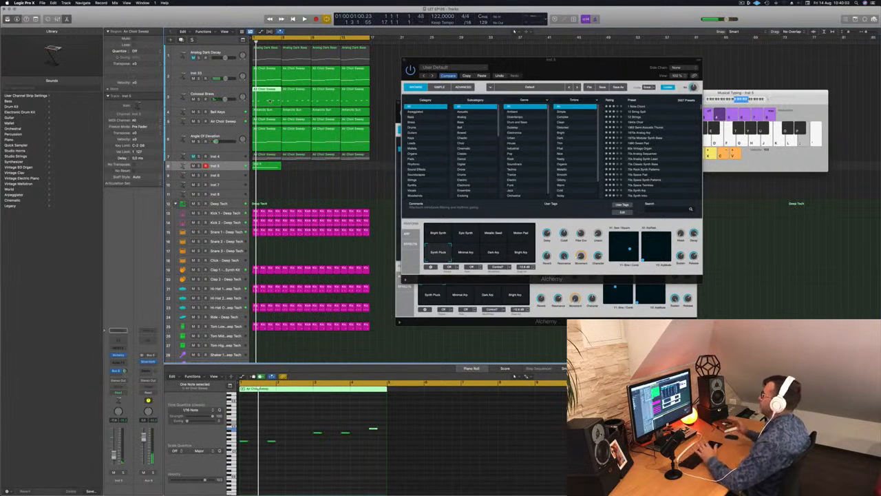
key(space)
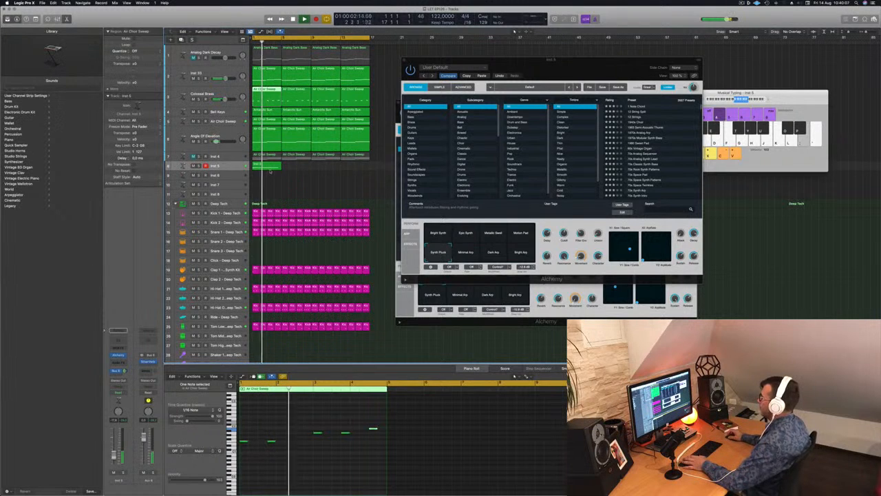
key(space)
key(space)
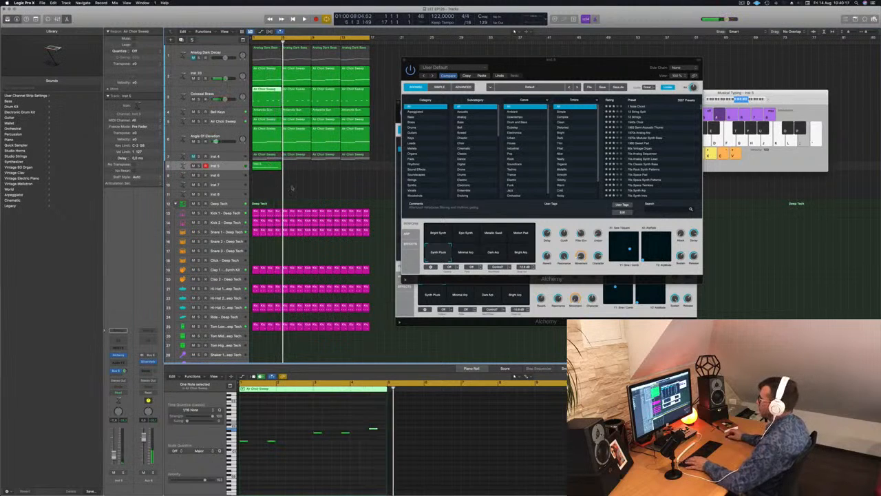
Shorten the last note of the Inst 5 region to end at bar 4 and play the arrangement from its start
click(267, 166)
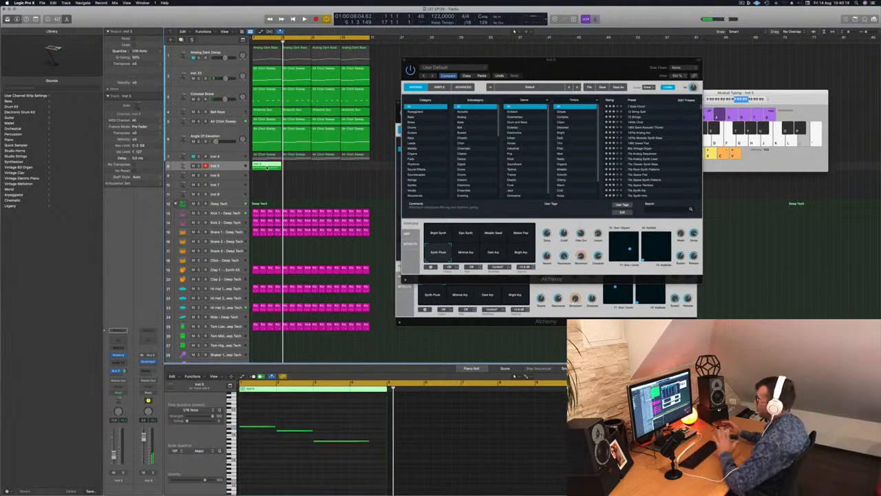
click(367, 441)
drag(368, 440, 353, 442)
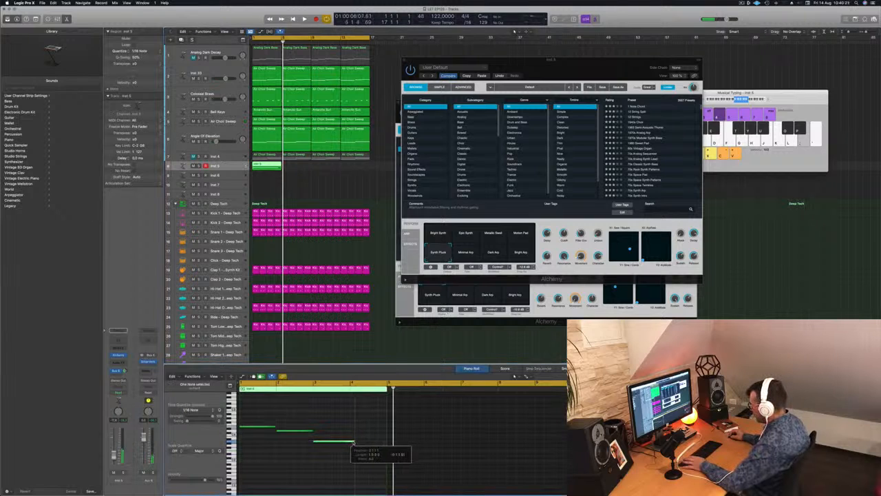
key(space)
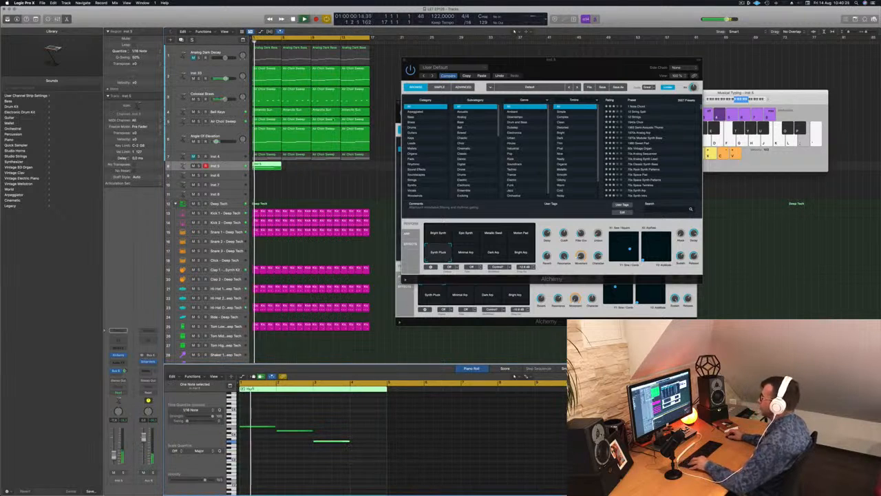
Repeat the four-bar Inst 5 region up to bar 17 and copy its first region onto the Inst 6 track
drag(266, 166, 321, 167)
key(super+Left)
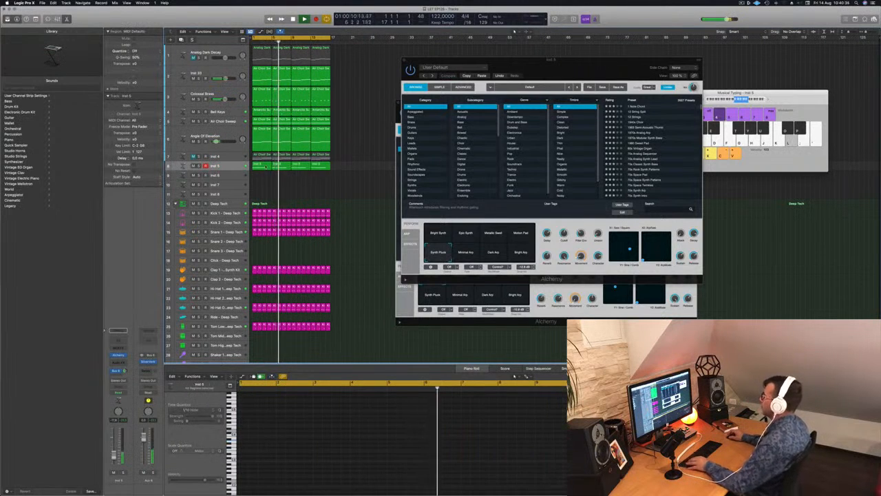
click(260, 167)
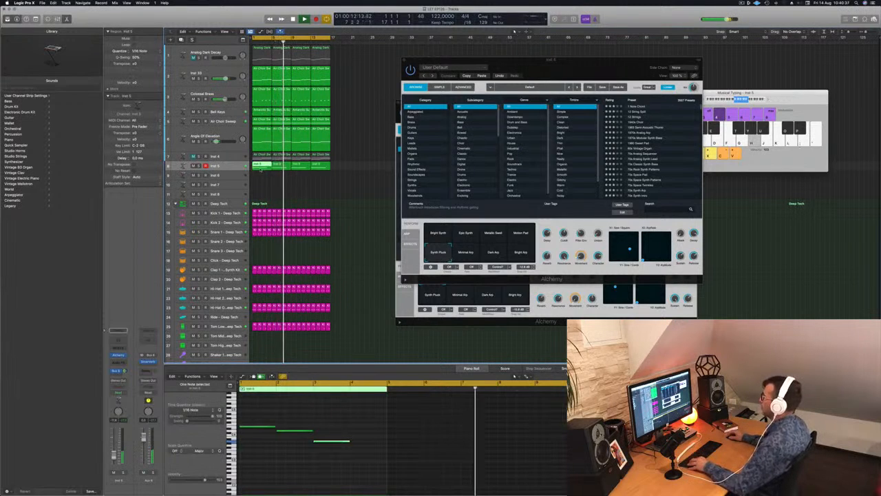
drag(261, 168, 261, 178)
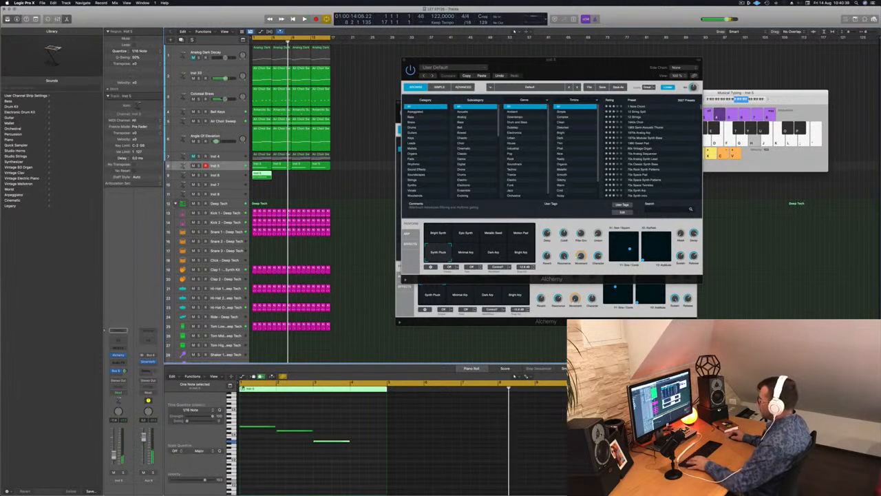
In the Inst 6 region, move the last note to bar 4 at a higher pitch and delete the other two notes
click(348, 428)
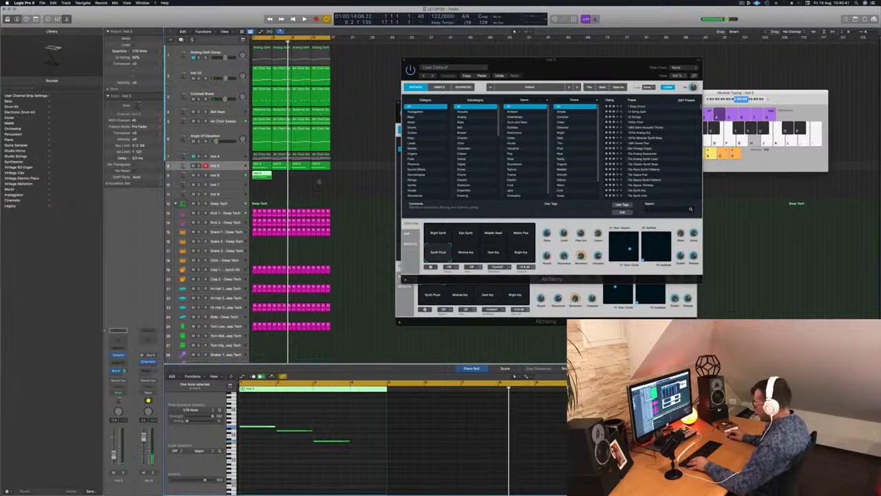
click(216, 175)
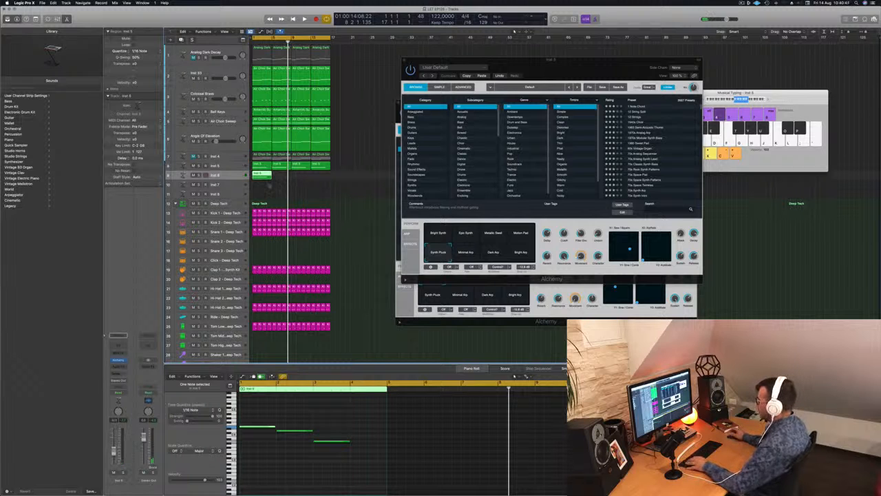
key(space)
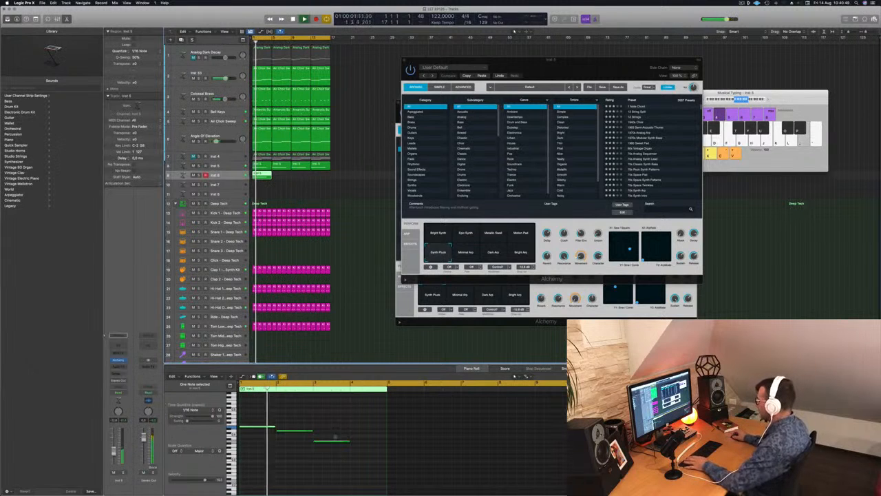
click(301, 432)
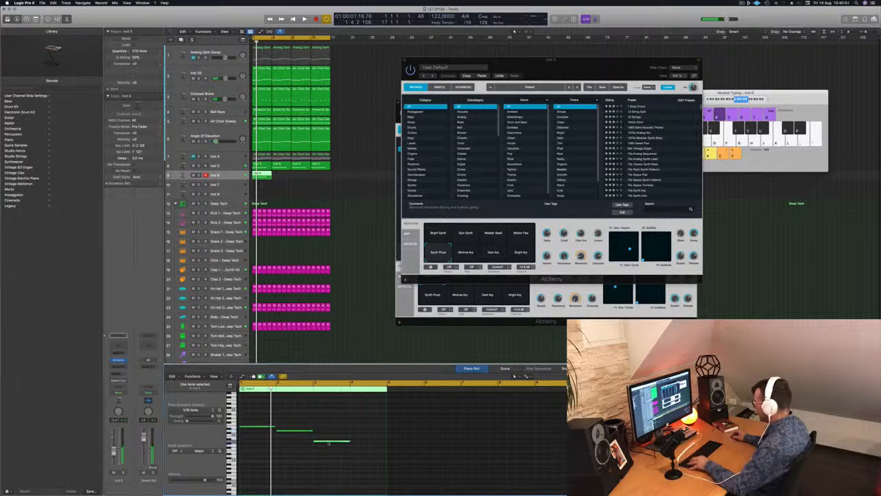
drag(333, 444, 370, 437)
key(space)
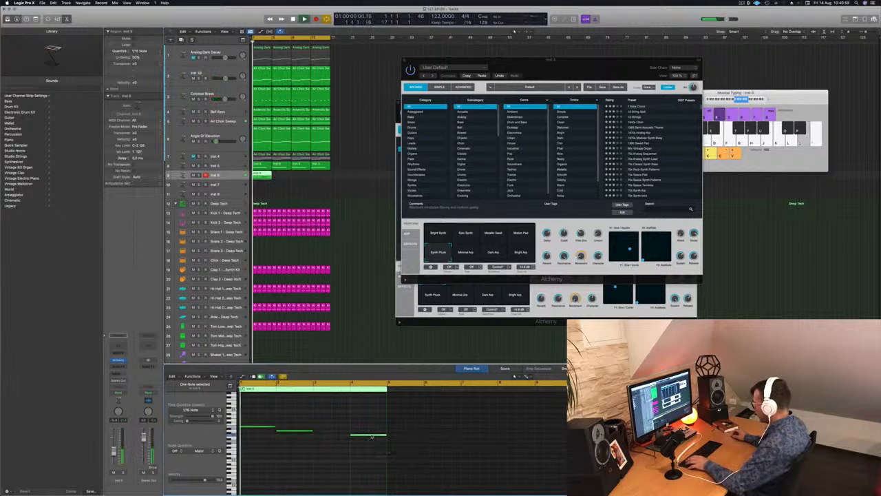
drag(262, 445, 262, 445)
key(Delete)
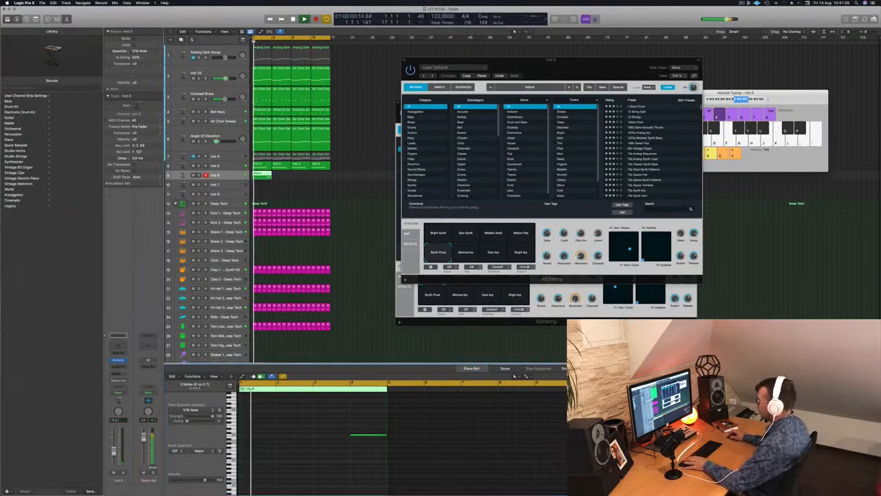
Open Alchemy on the Inst 6 track, filter its presets by Organs and load Contrapuntal
click(118, 360)
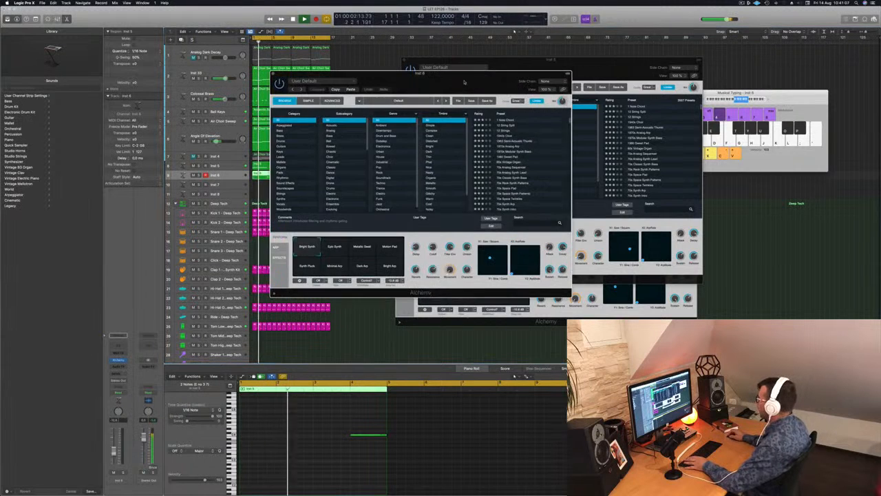
drag(432, 92, 632, 138)
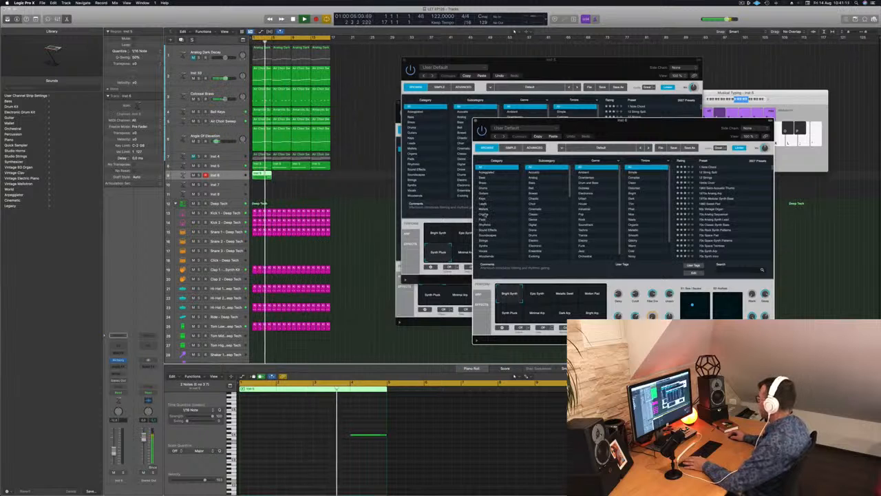
click(487, 214)
click(712, 215)
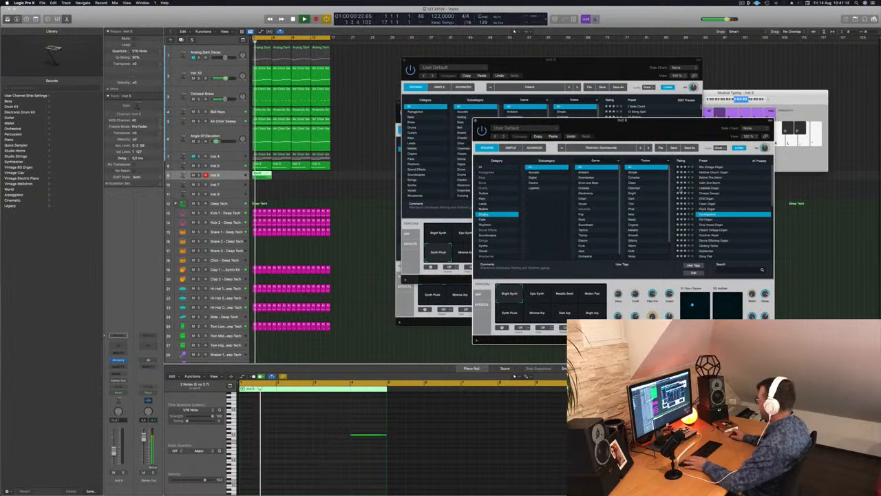
Transpose the Contrapuntal region's bar-4 note down in octaves and listen to it
drag(330, 427, 381, 449)
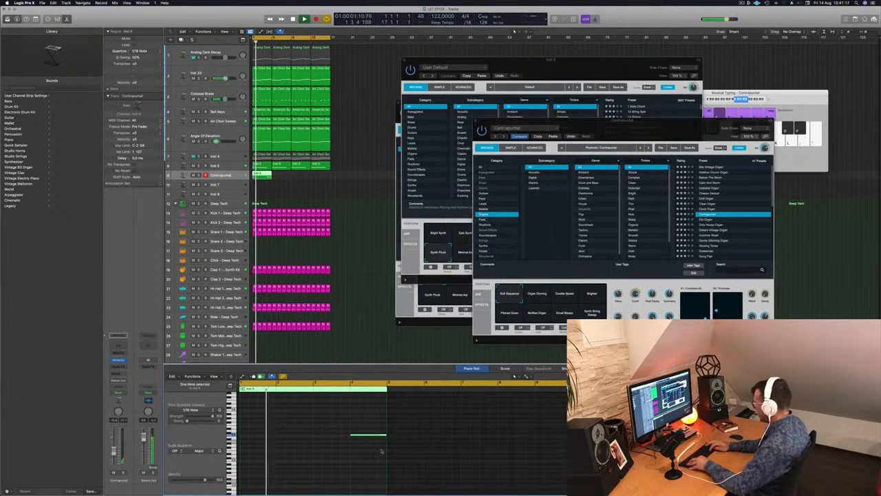
key(alt+shift+Down)
key(space)
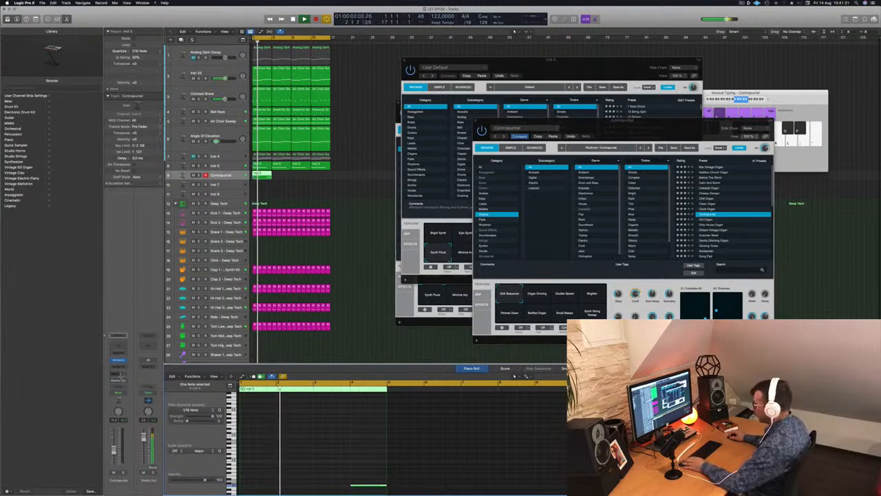
Add a send to Bus 6 on the Contrapuntal track
click(118, 374)
mouse_move(124, 380)
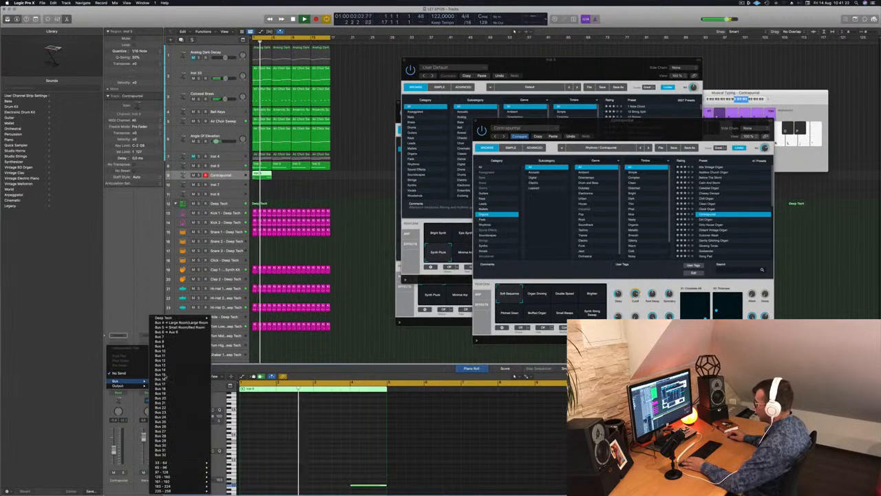
click(182, 333)
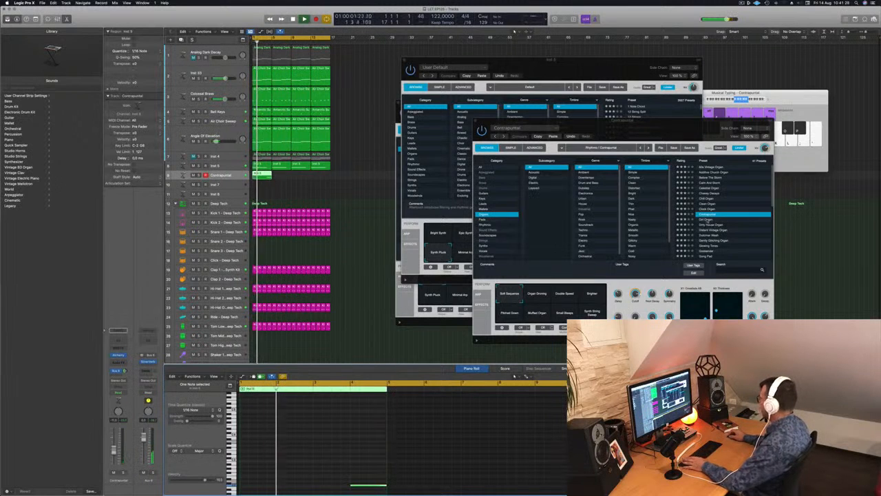
Switch the Alchemy preset to Dirt Organ, listen to it and raise the bar-4 note slightly in pitch
key(Down)
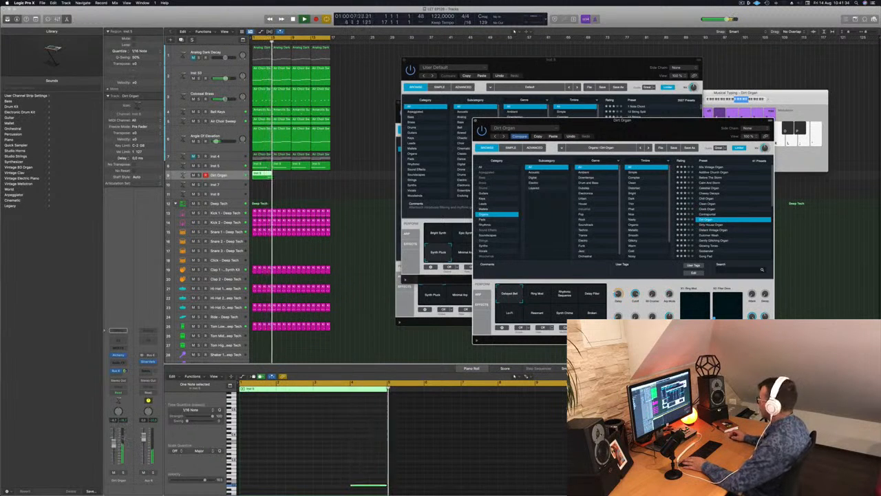
click(332, 400)
key(space)
drag(324, 458, 377, 485)
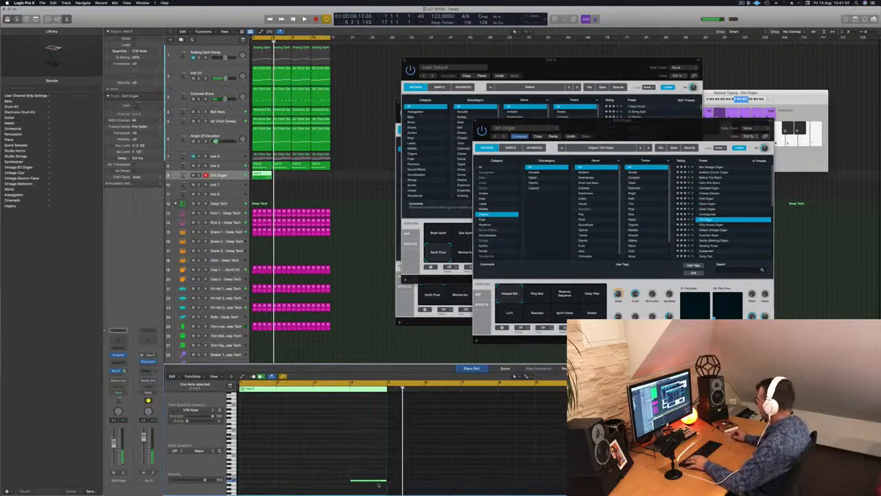
Load the Godsender organ preset in Alchemy and repeat the organ region up to bar 17 while listening
key(space)
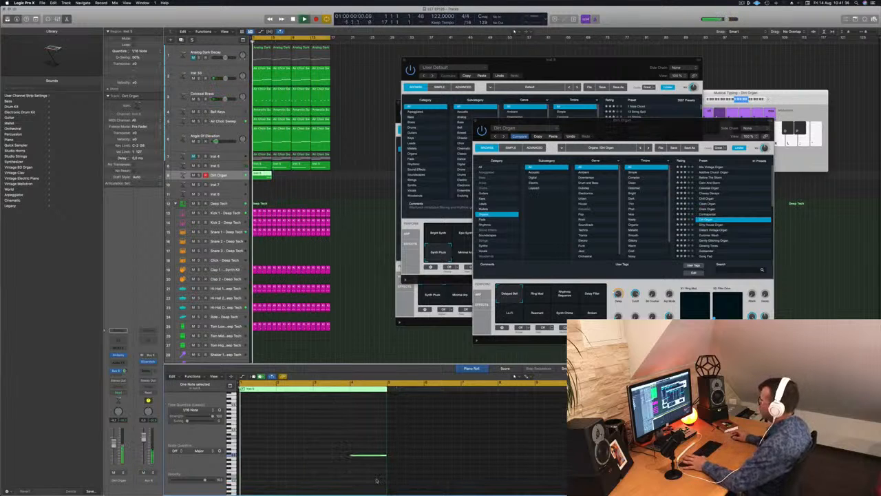
drag(686, 133, 616, 111)
scroll(660, 201, down, 3)
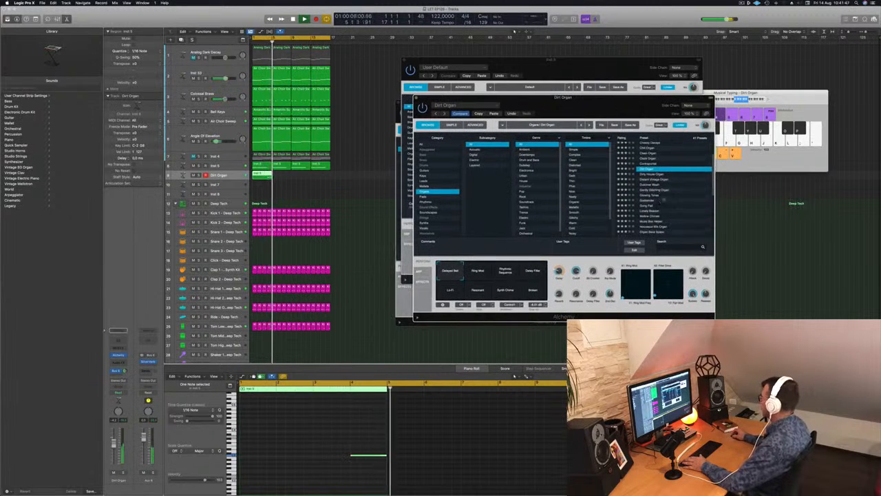
click(659, 199)
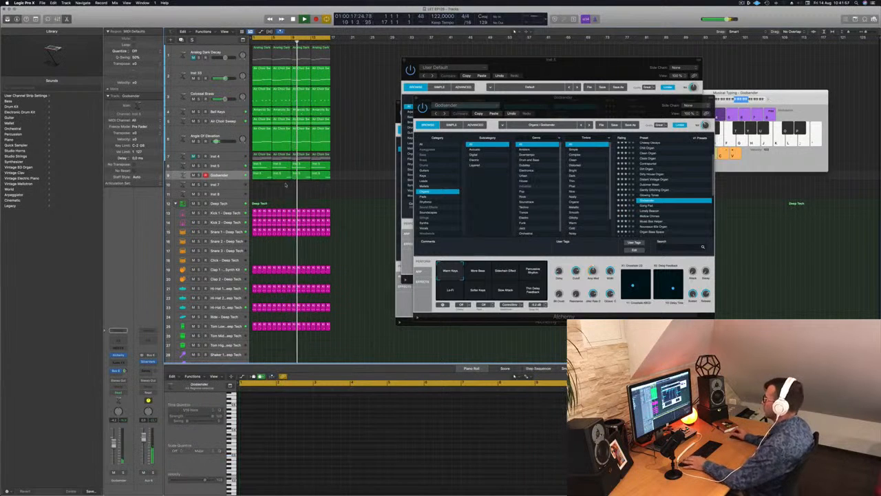
Audition the Percussive Rhythm and Slow Attack variations of the Godsender preset from the start and settle on Softer Keys
key(Return)
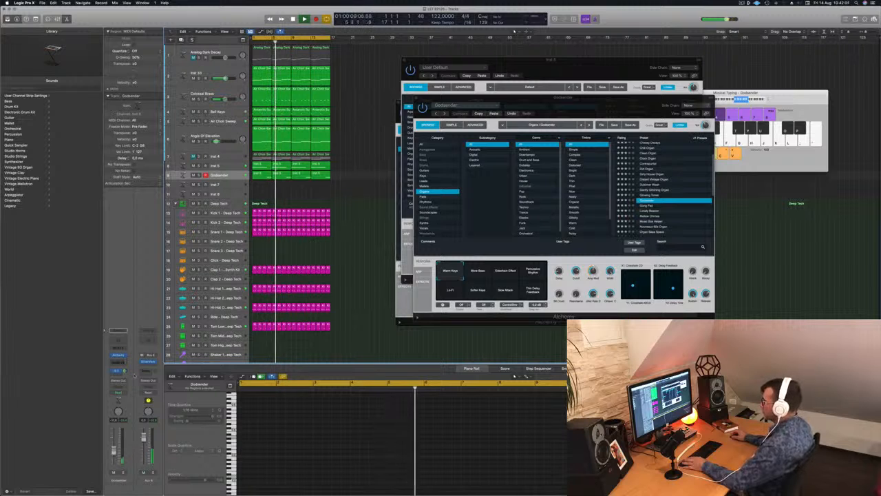
key(Return)
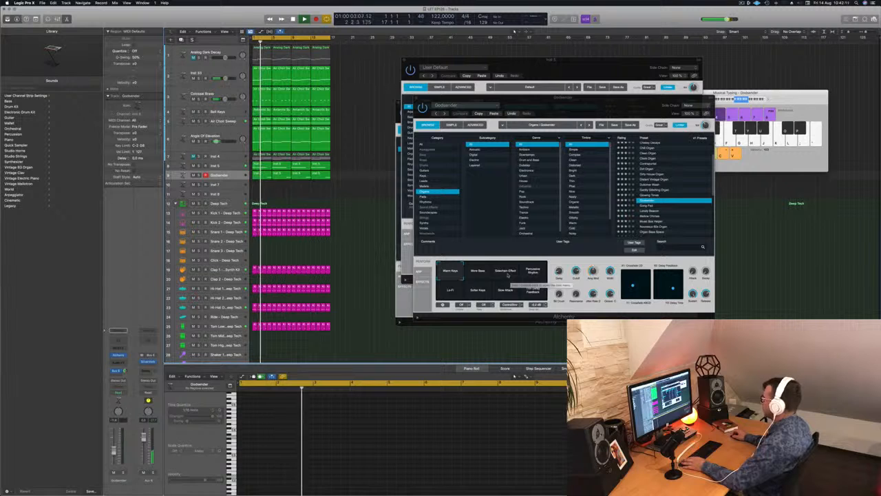
click(532, 273)
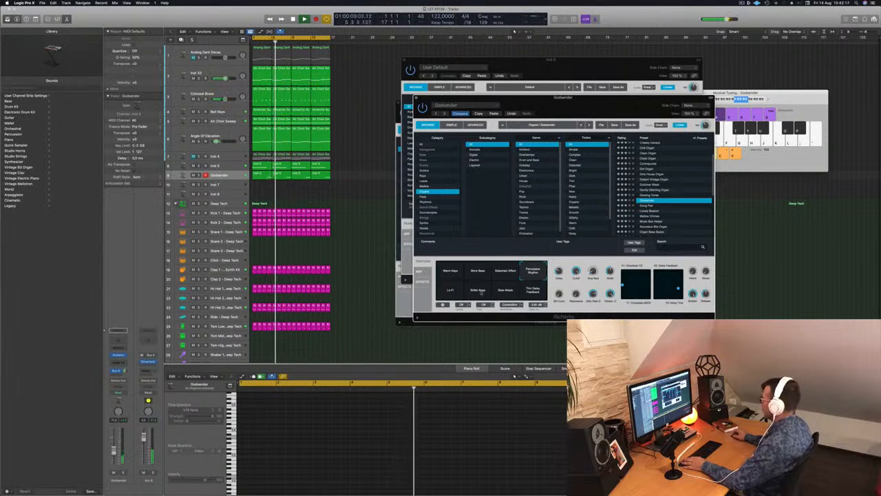
click(475, 293)
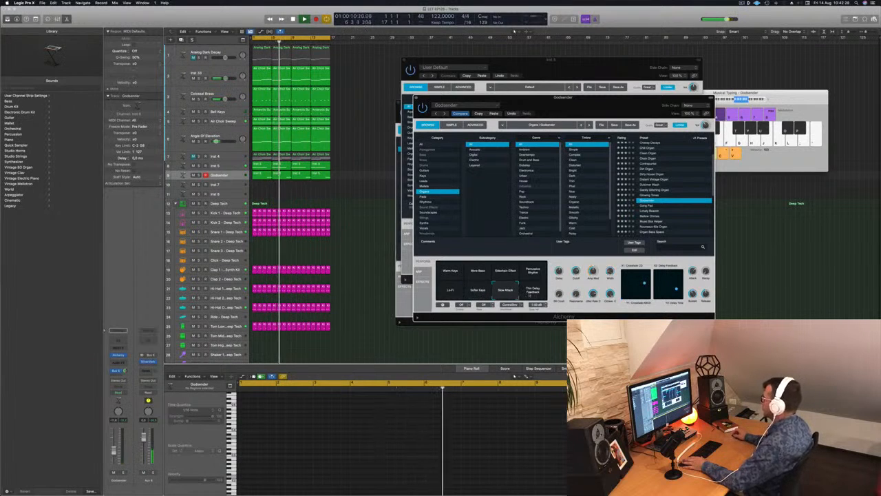
Close all the open Alchemy plug-in windows
drag(416, 98, 376, 104)
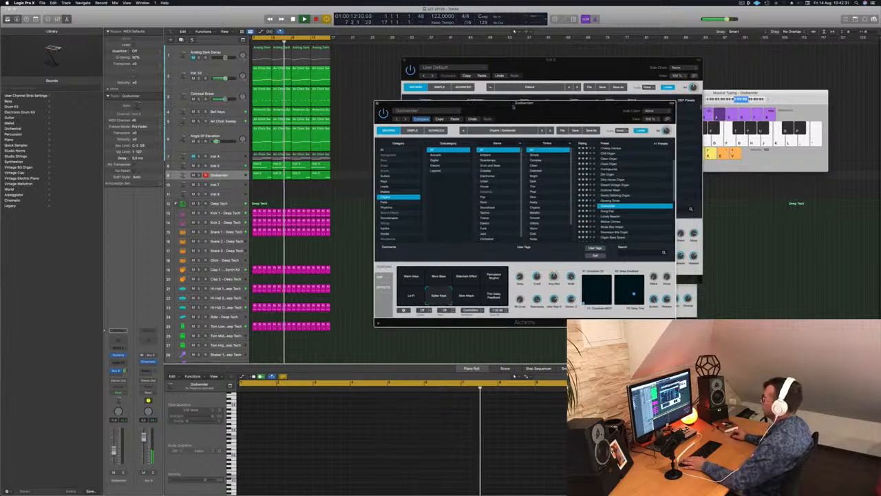
click(376, 104)
drag(479, 72, 459, 77)
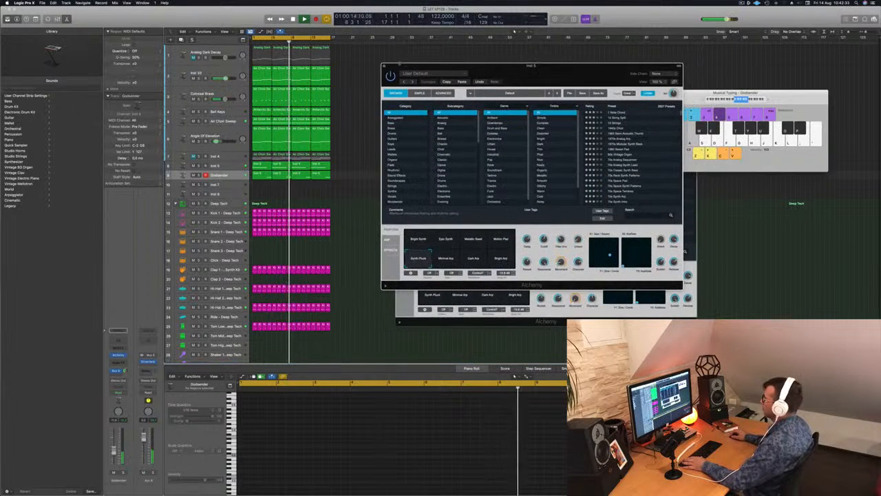
click(385, 67)
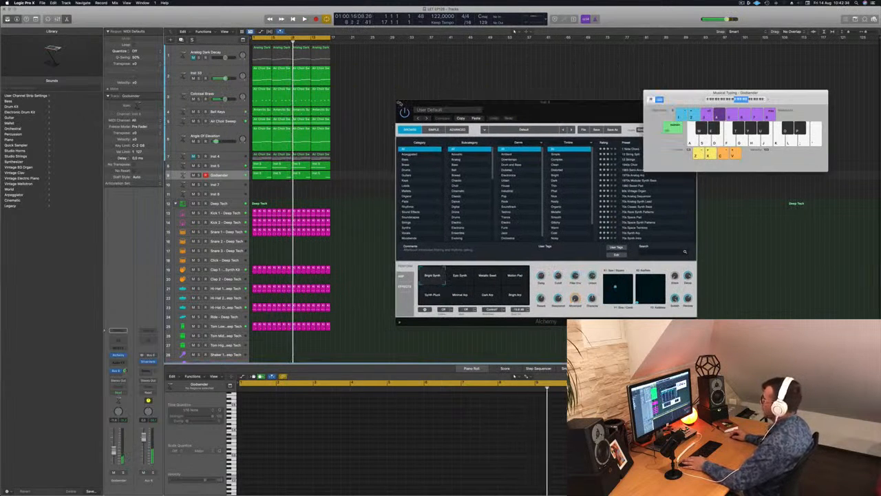
click(400, 103)
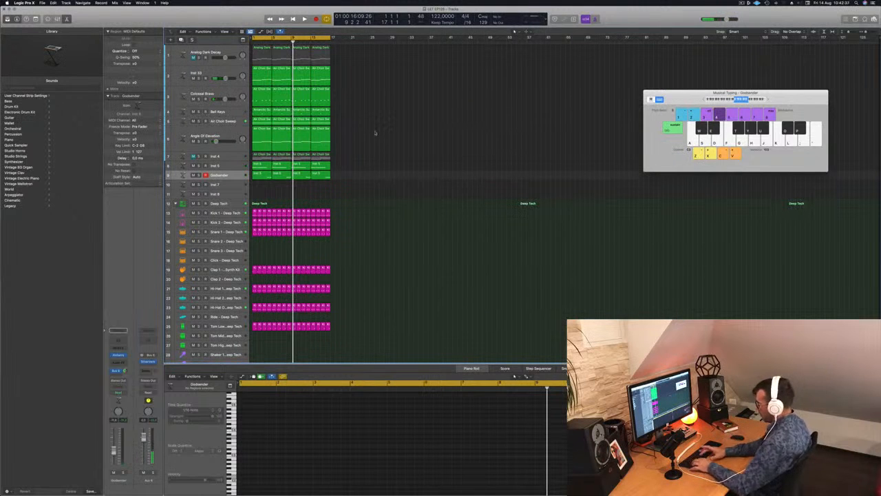
Select all regions, repeat them three times up to bar 65, return the playhead to the start and clear the selection
key(super+a)
key(super+r)
key(super+r)
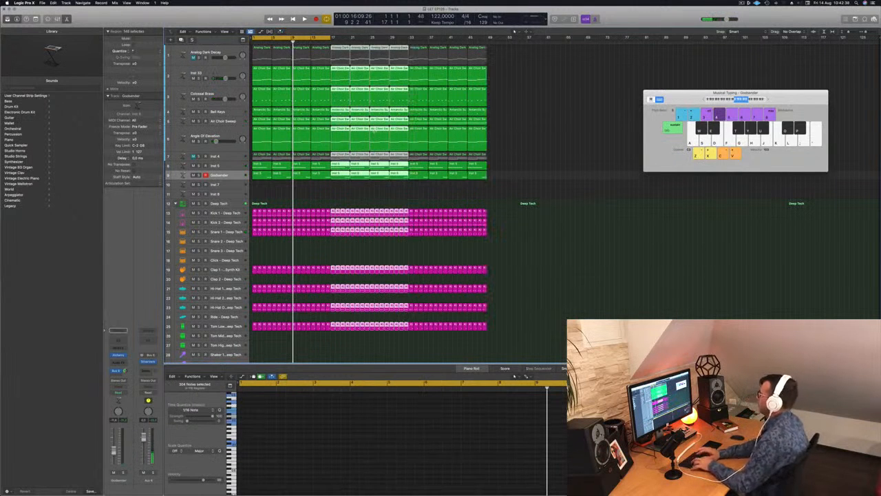
key(super+r)
key(Return)
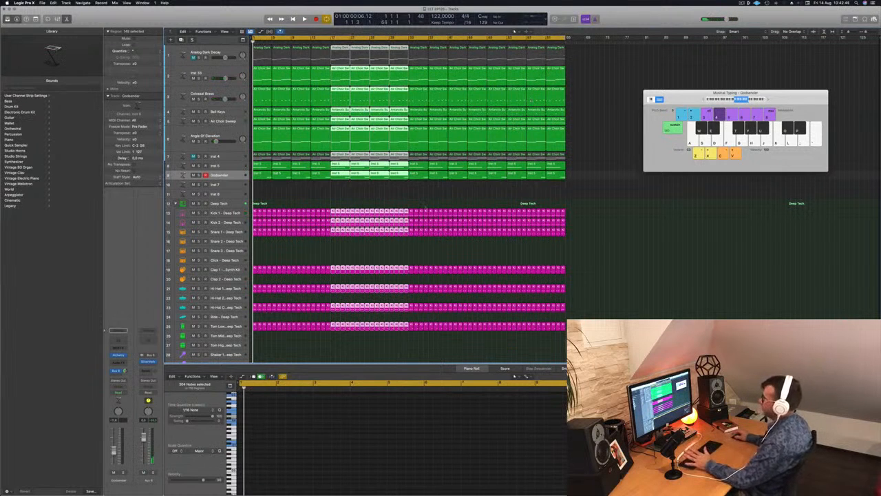
click(425, 198)
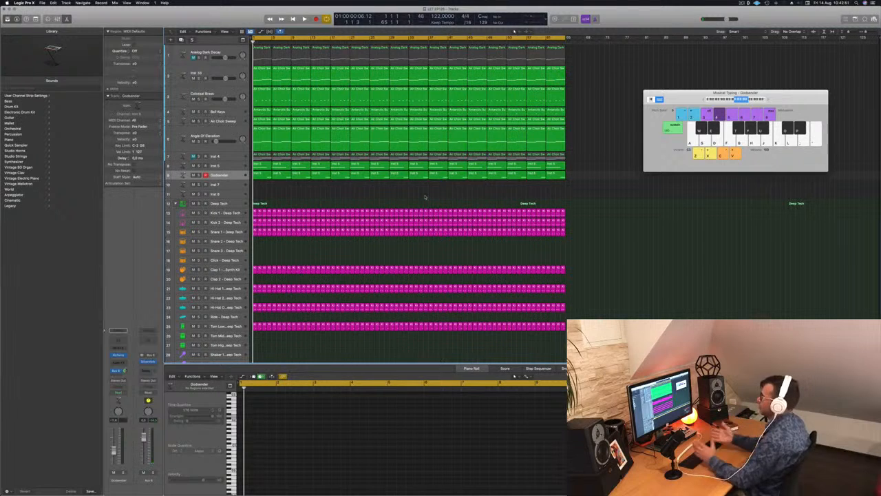
Play the arrangement and inspect the SilverVerb settings on the Bus 6 reverb fed by the Inst 5 track
key(space)
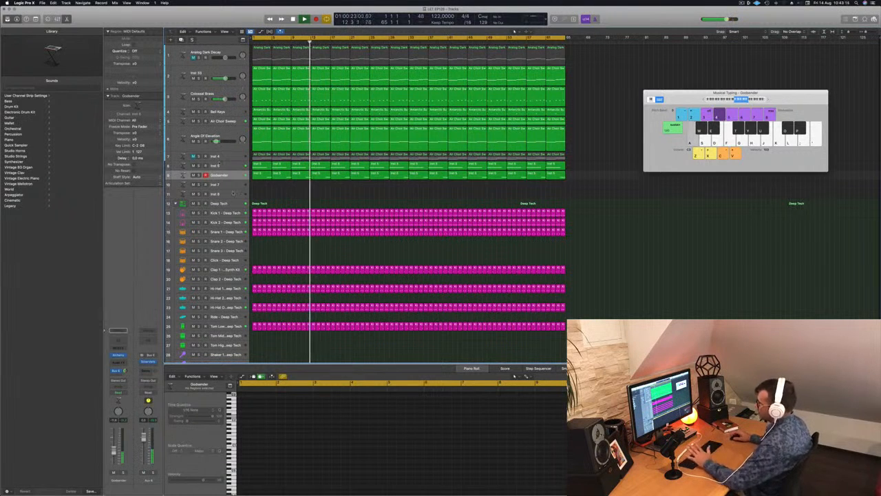
key(Up)
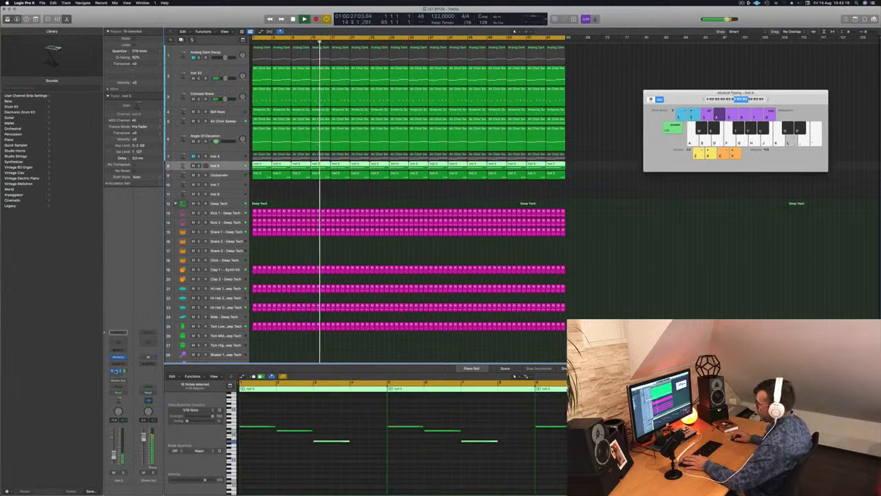
click(114, 371)
click(142, 381)
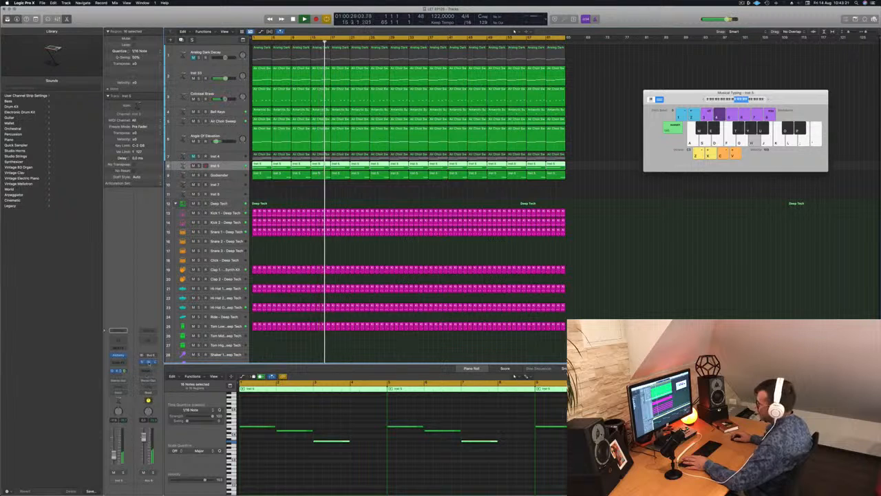
click(147, 361)
drag(599, 108, 711, 116)
click(219, 166)
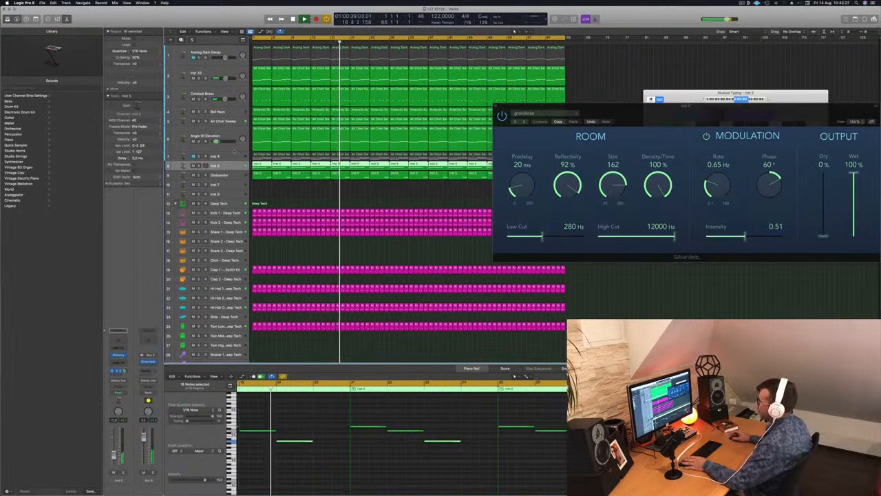
Listen to the Air Choir Sweep track briefly in solo, select the Bell Keys track and close the SilverVerb window
click(218, 122)
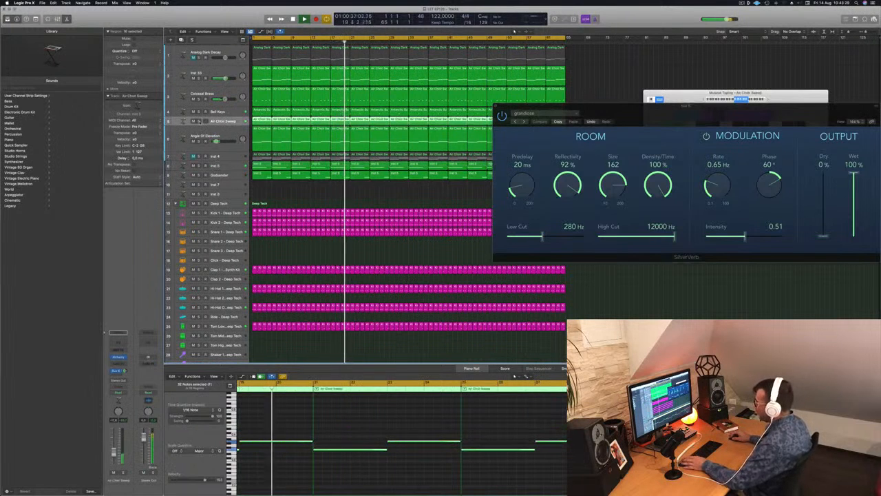
key(s)
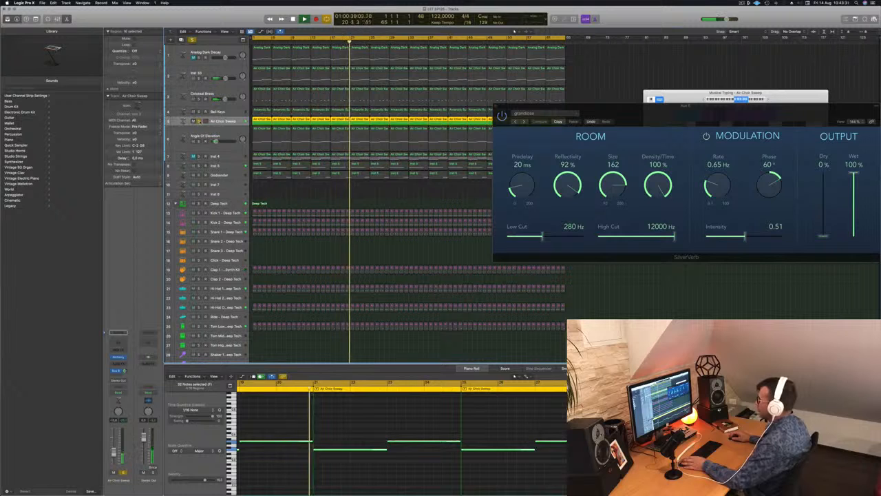
key(s)
click(237, 113)
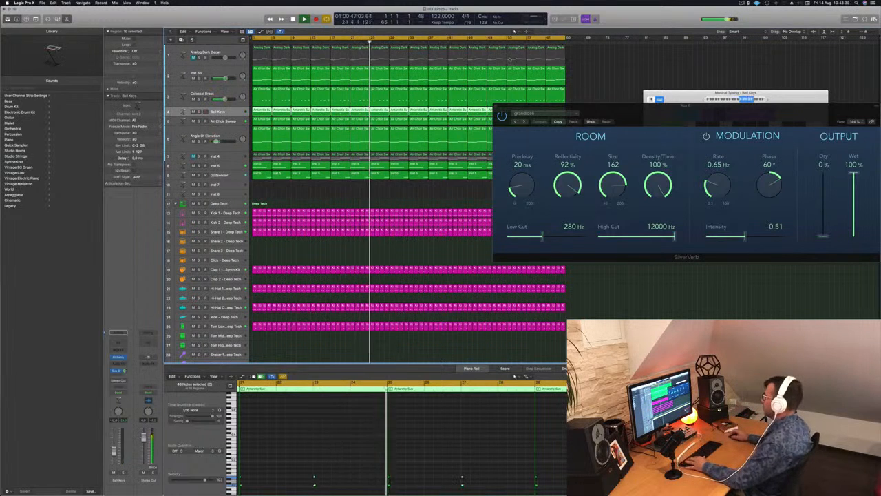
drag(498, 107, 418, 101)
click(417, 101)
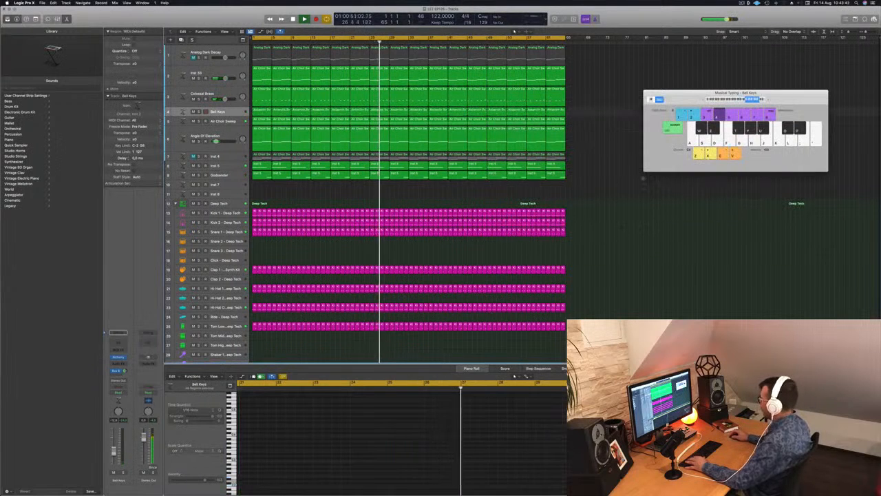
Hide the Musical Typing keyboard and show the mixer with the instrument and drum channel strips
key(super+k)
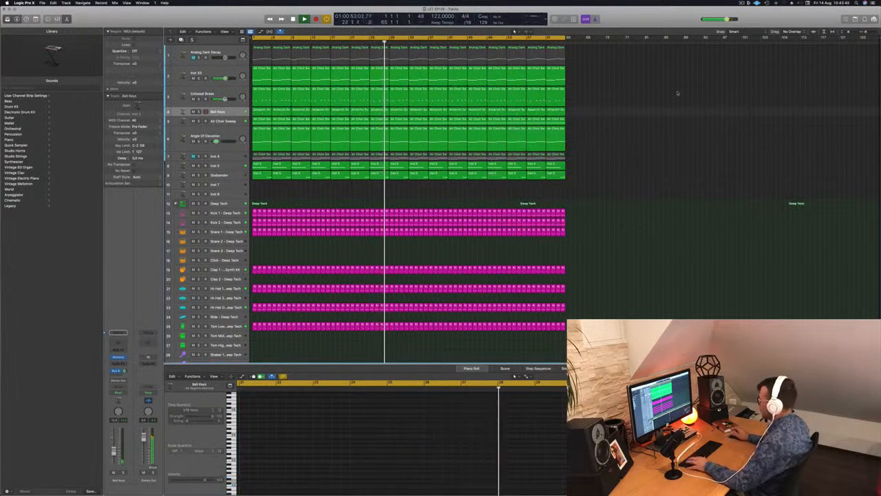
key(x)
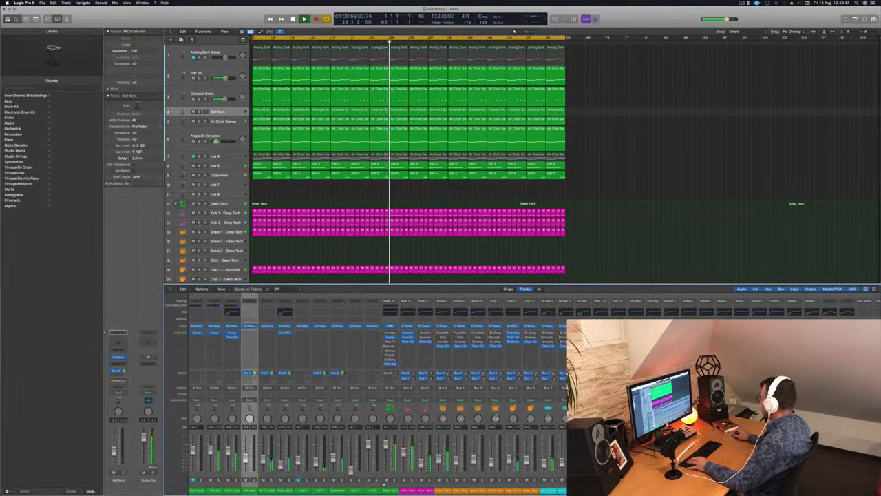
scroll(376, 399, right, 1)
scroll(252, 361, right, 5)
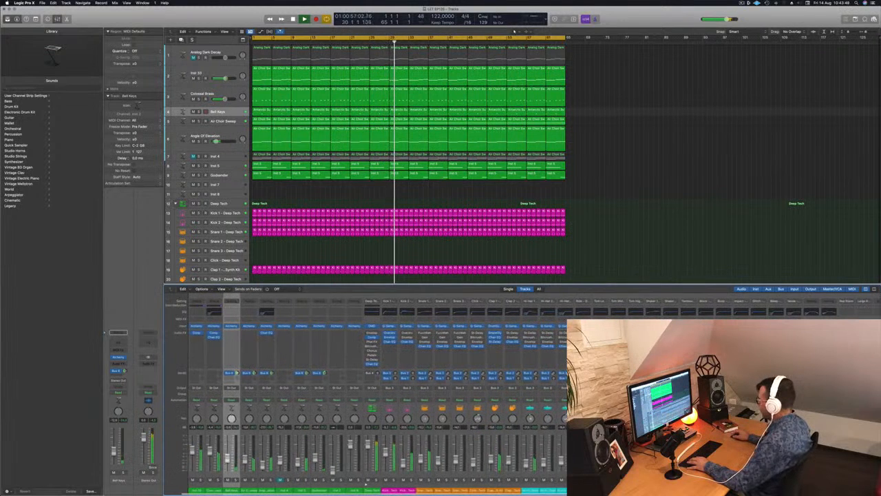
scroll(252, 361, right, 1)
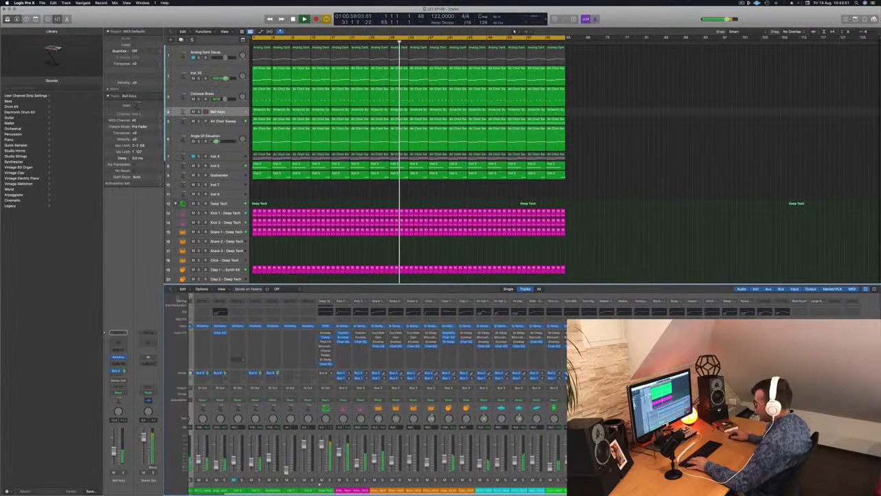
Show the Bus 6 reverb channel strip from the Bell Keys track's send
click(237, 113)
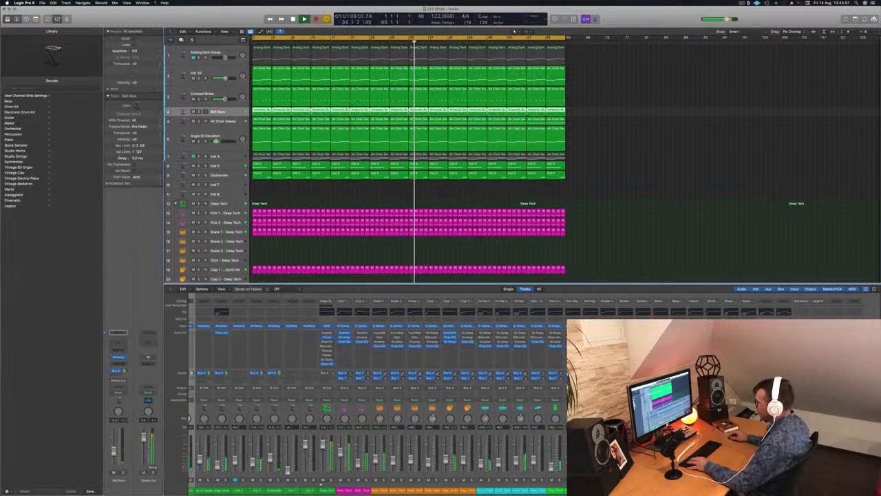
click(117, 371)
click(127, 378)
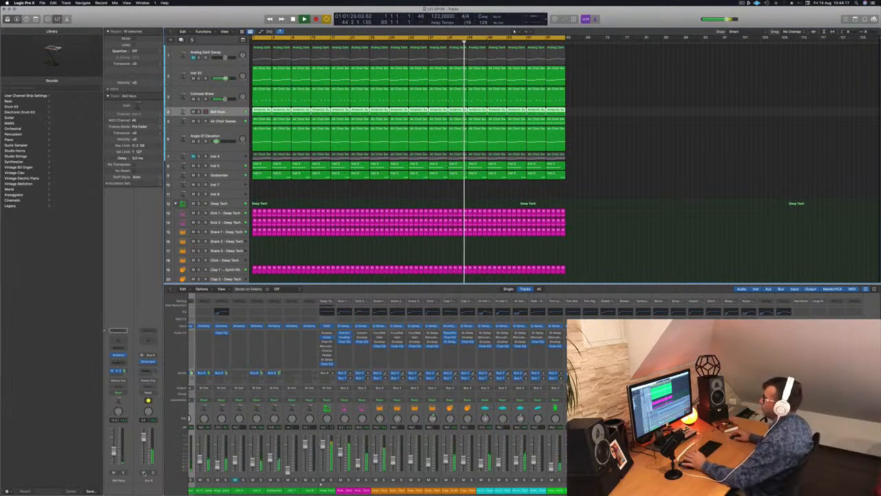
Inspect the side-chained Compressor on the Colossal Brass track, compare it with track 2's channel strip and close the Compressor
click(232, 130)
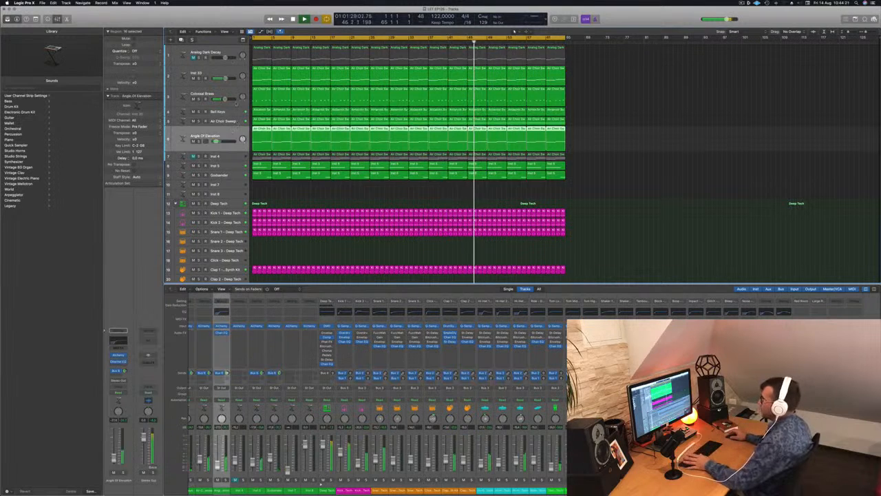
click(225, 93)
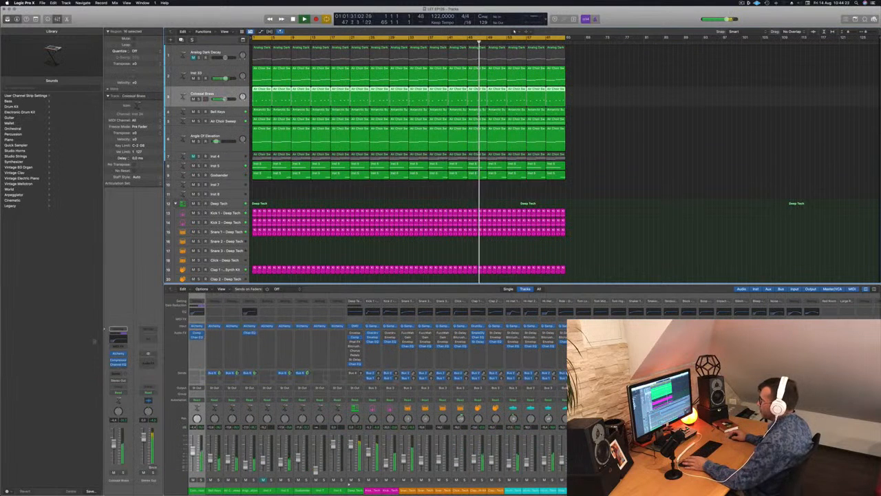
click(118, 359)
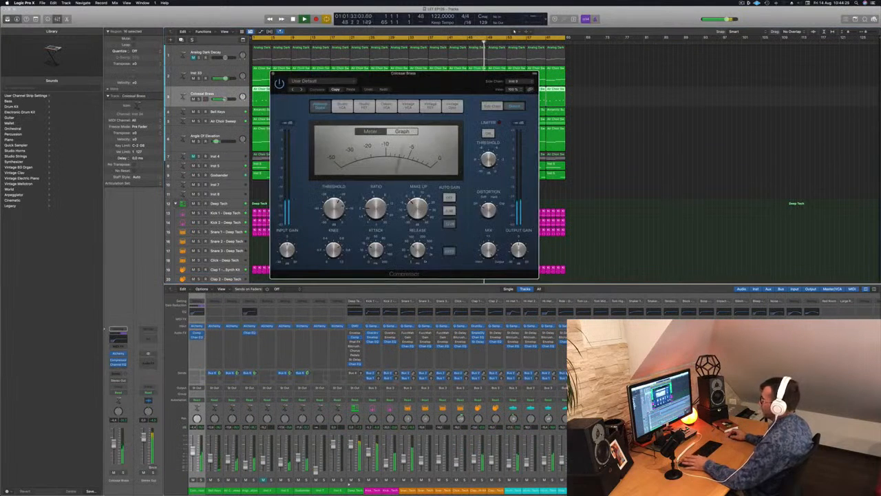
drag(442, 84, 535, 126)
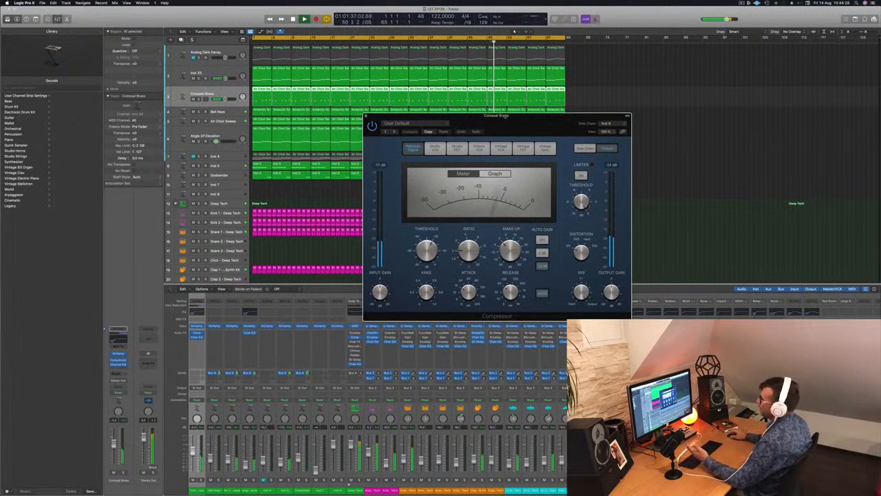
click(214, 70)
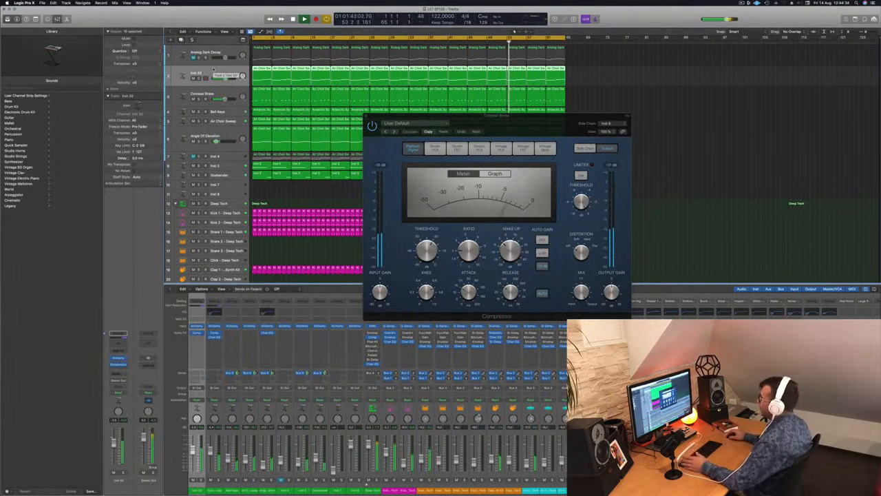
drag(546, 123, 527, 121)
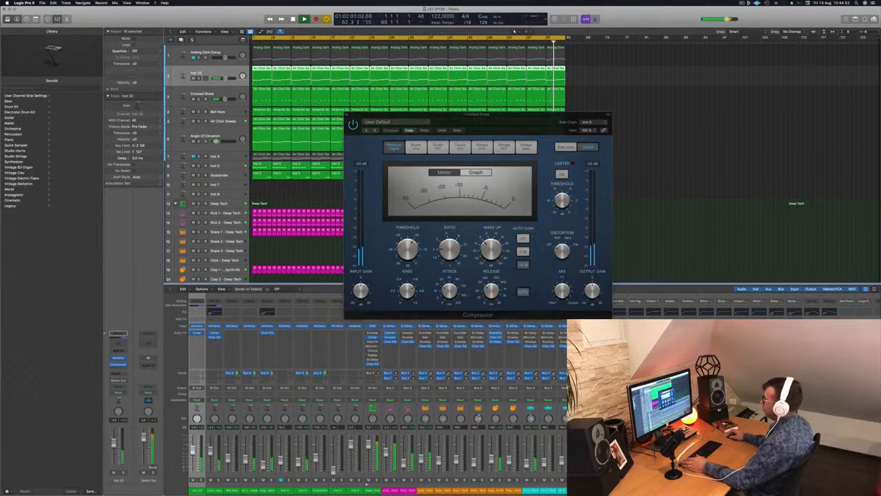
click(347, 115)
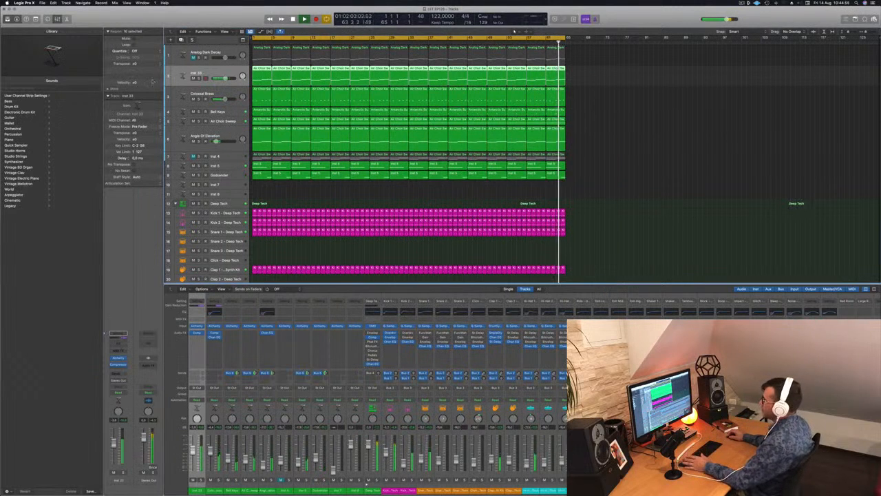
Listen to track 2 soloed alone and together with Kick 1, clearing the solos to return to the full mix
click(199, 79)
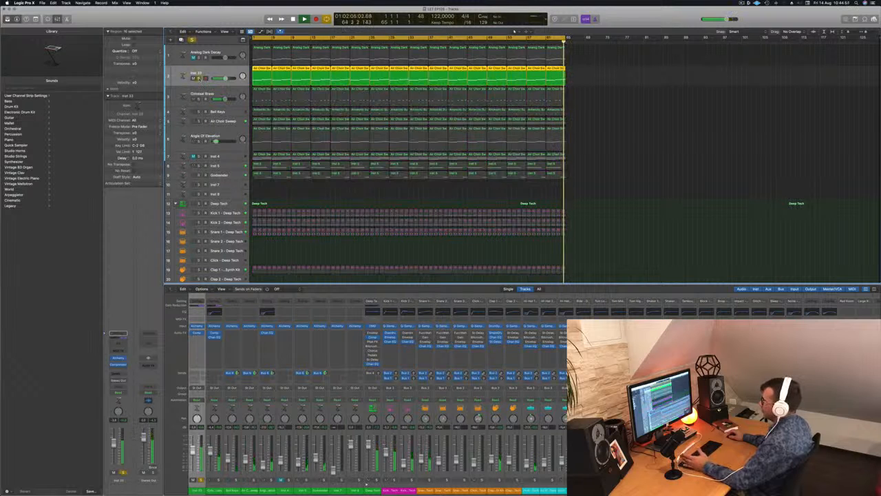
click(199, 77)
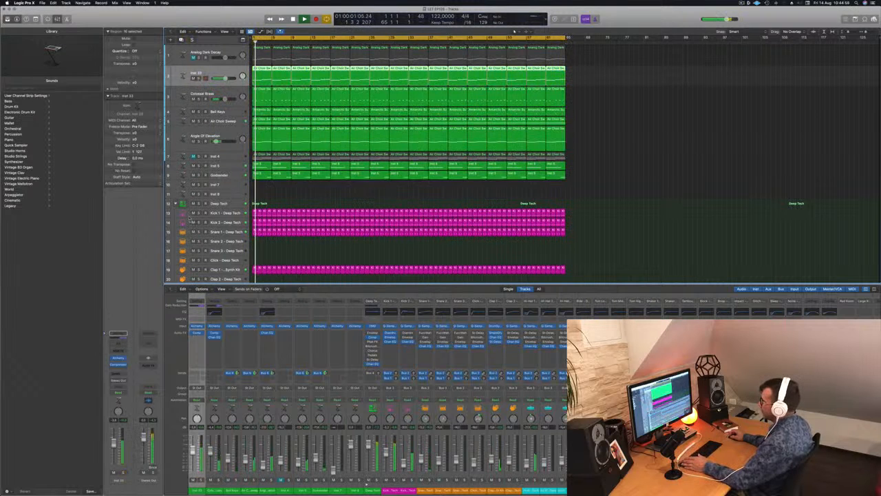
click(199, 213)
click(199, 77)
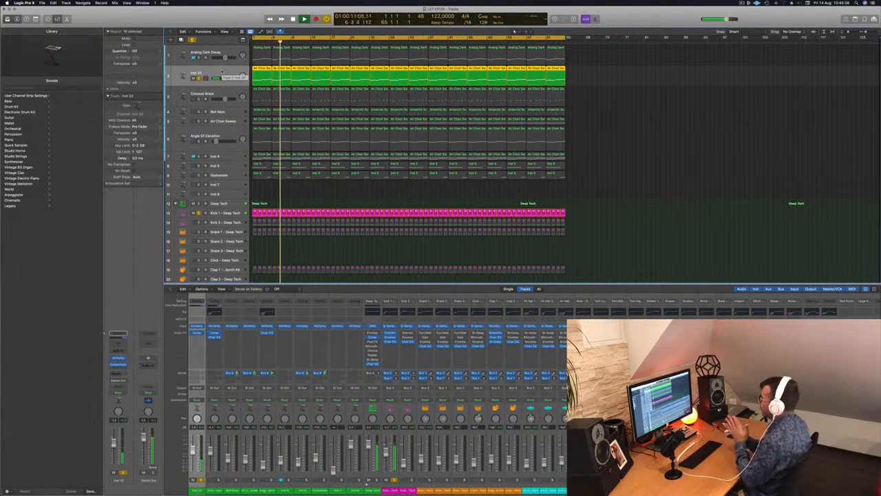
click(199, 78)
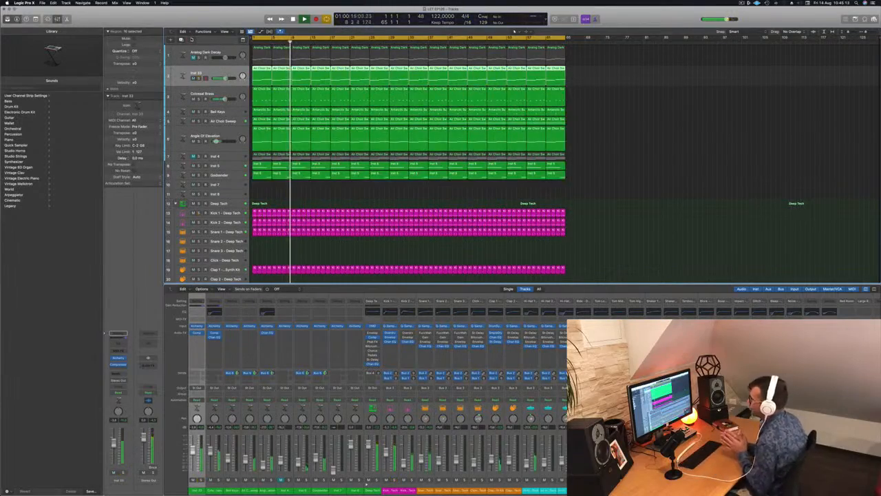